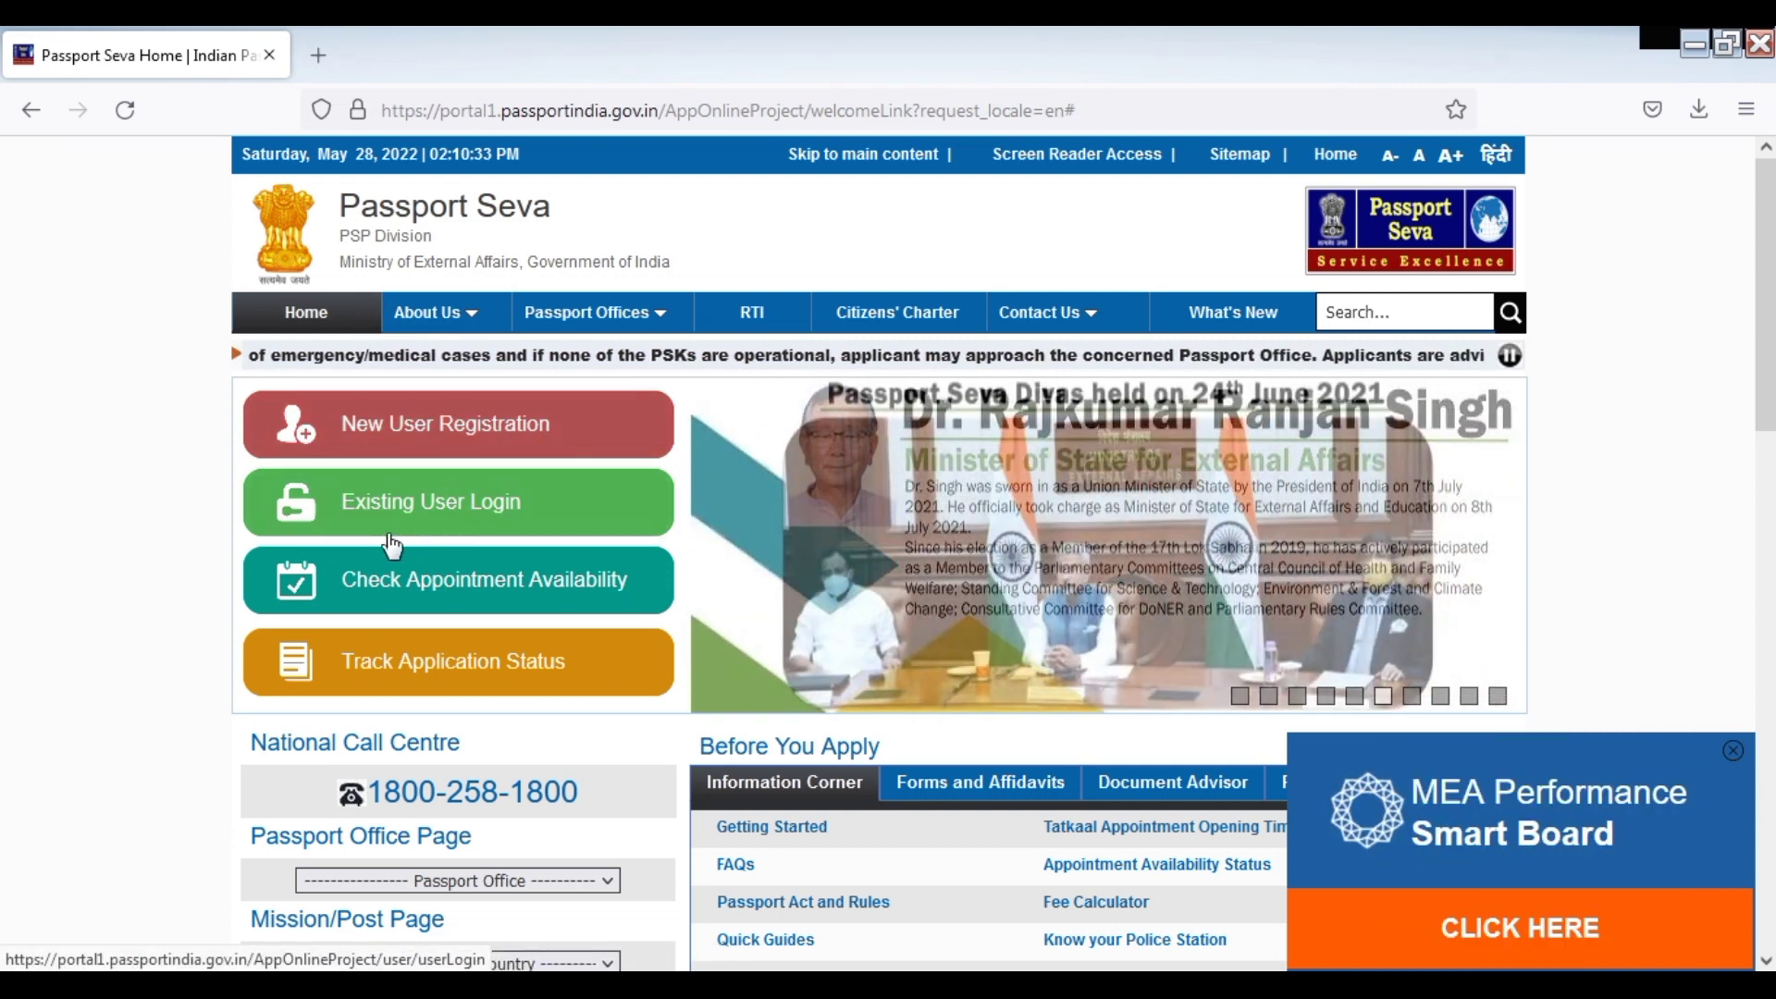
Open Existing User Login and submit the applicant's login id
click(500, 513)
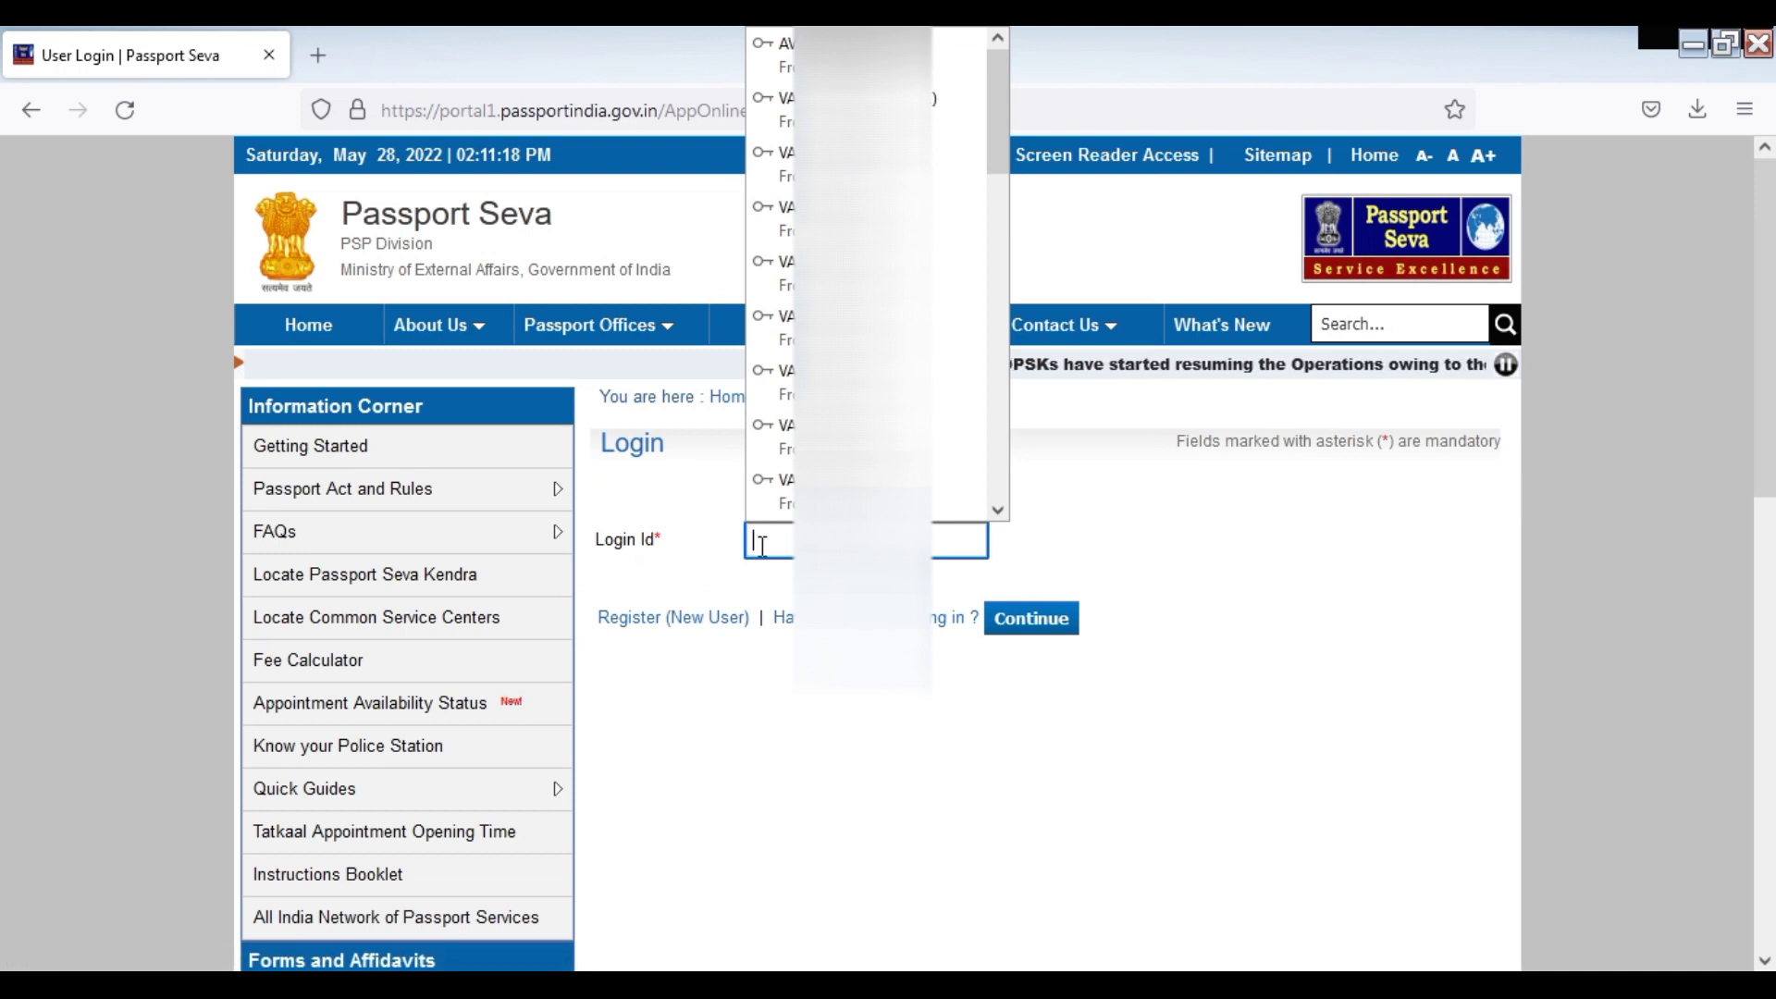
text(varu7)
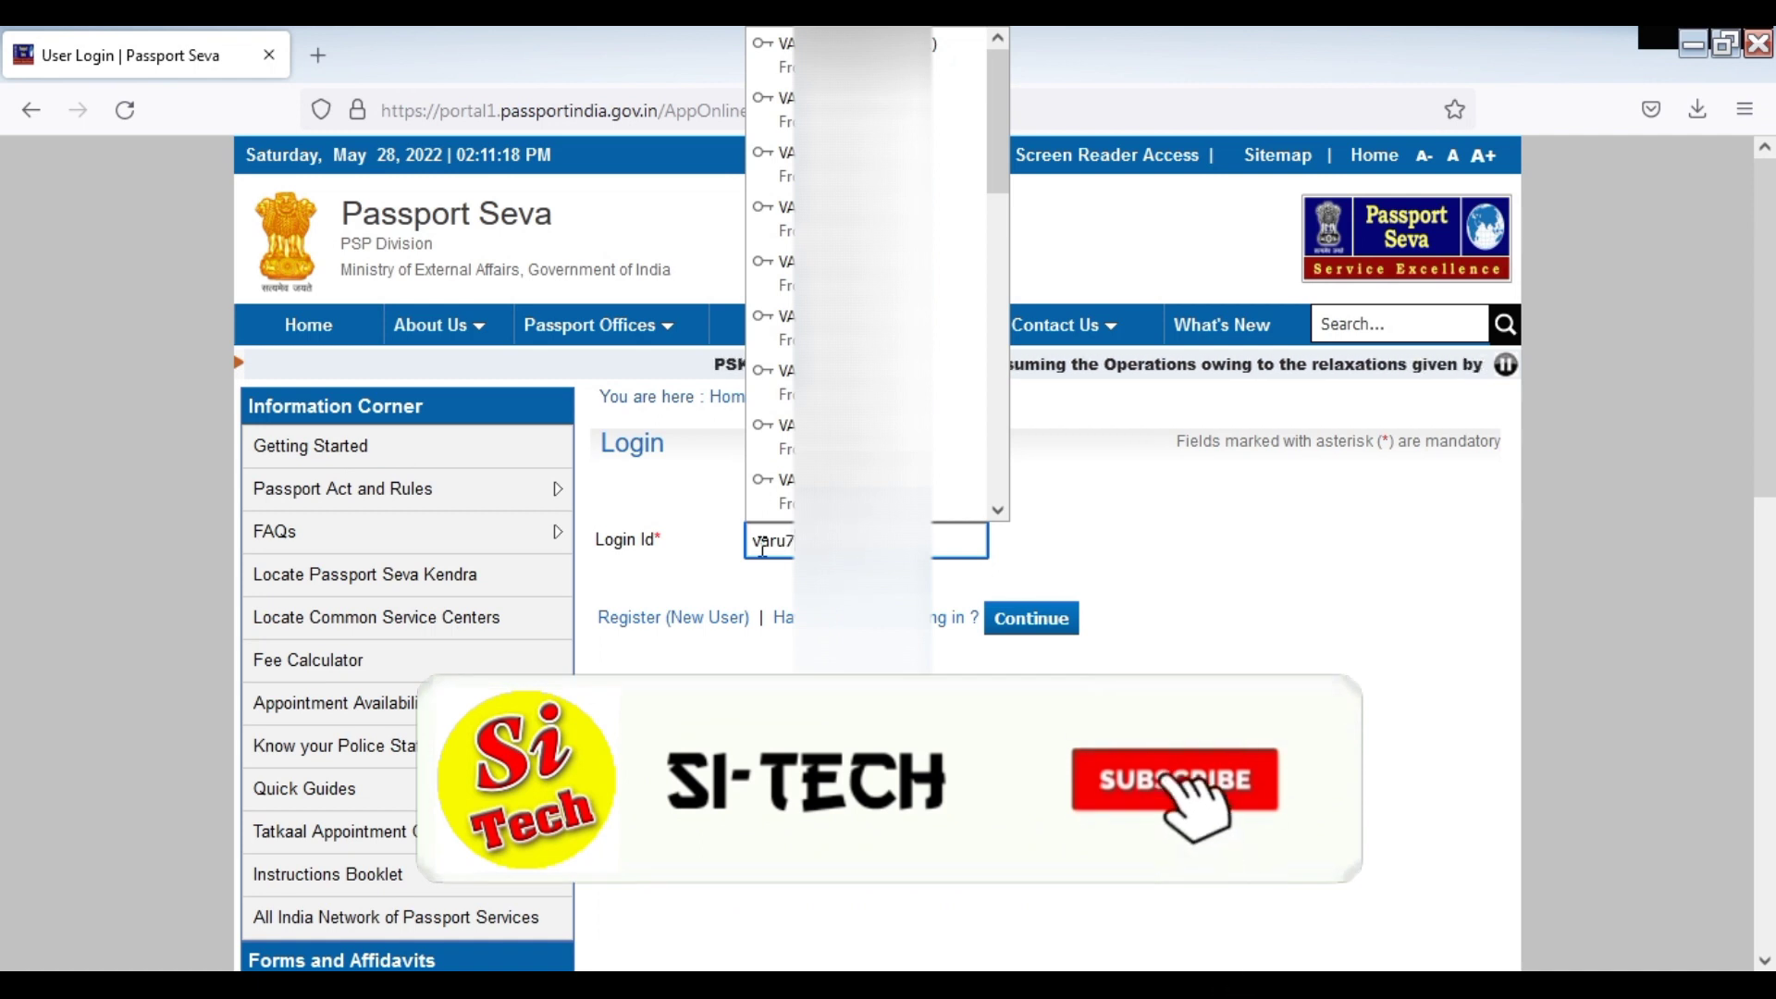
text(8)
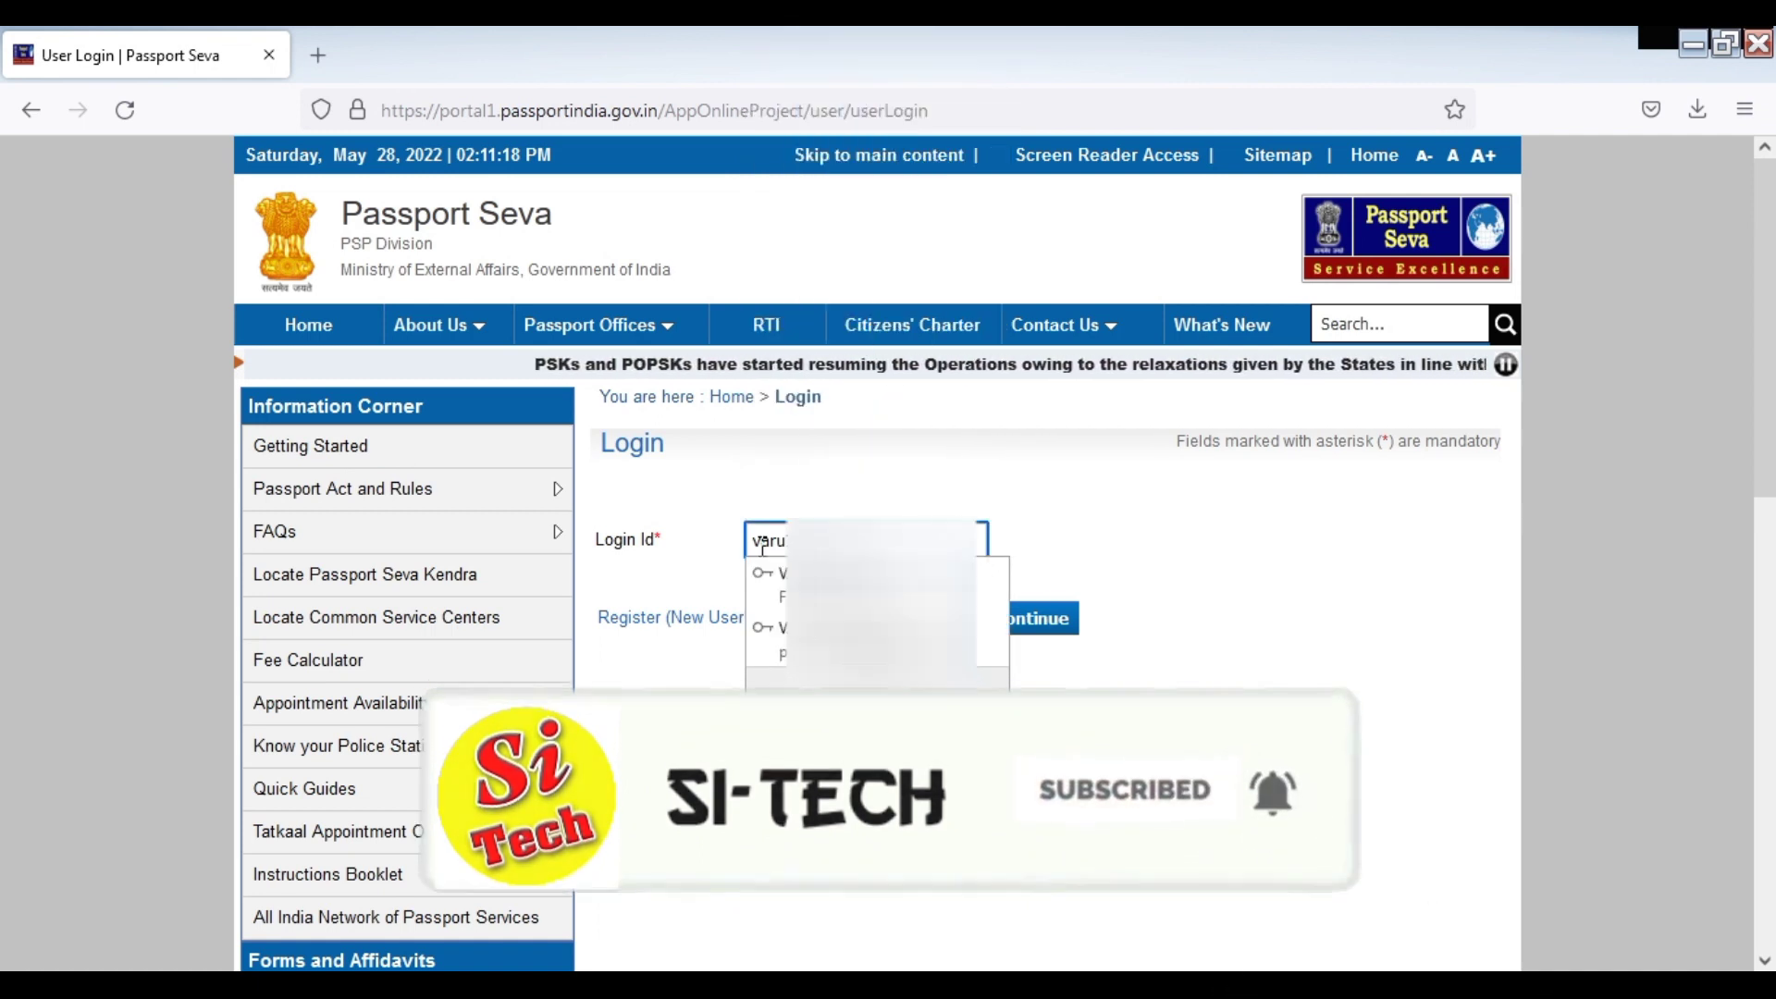
click(1156, 583)
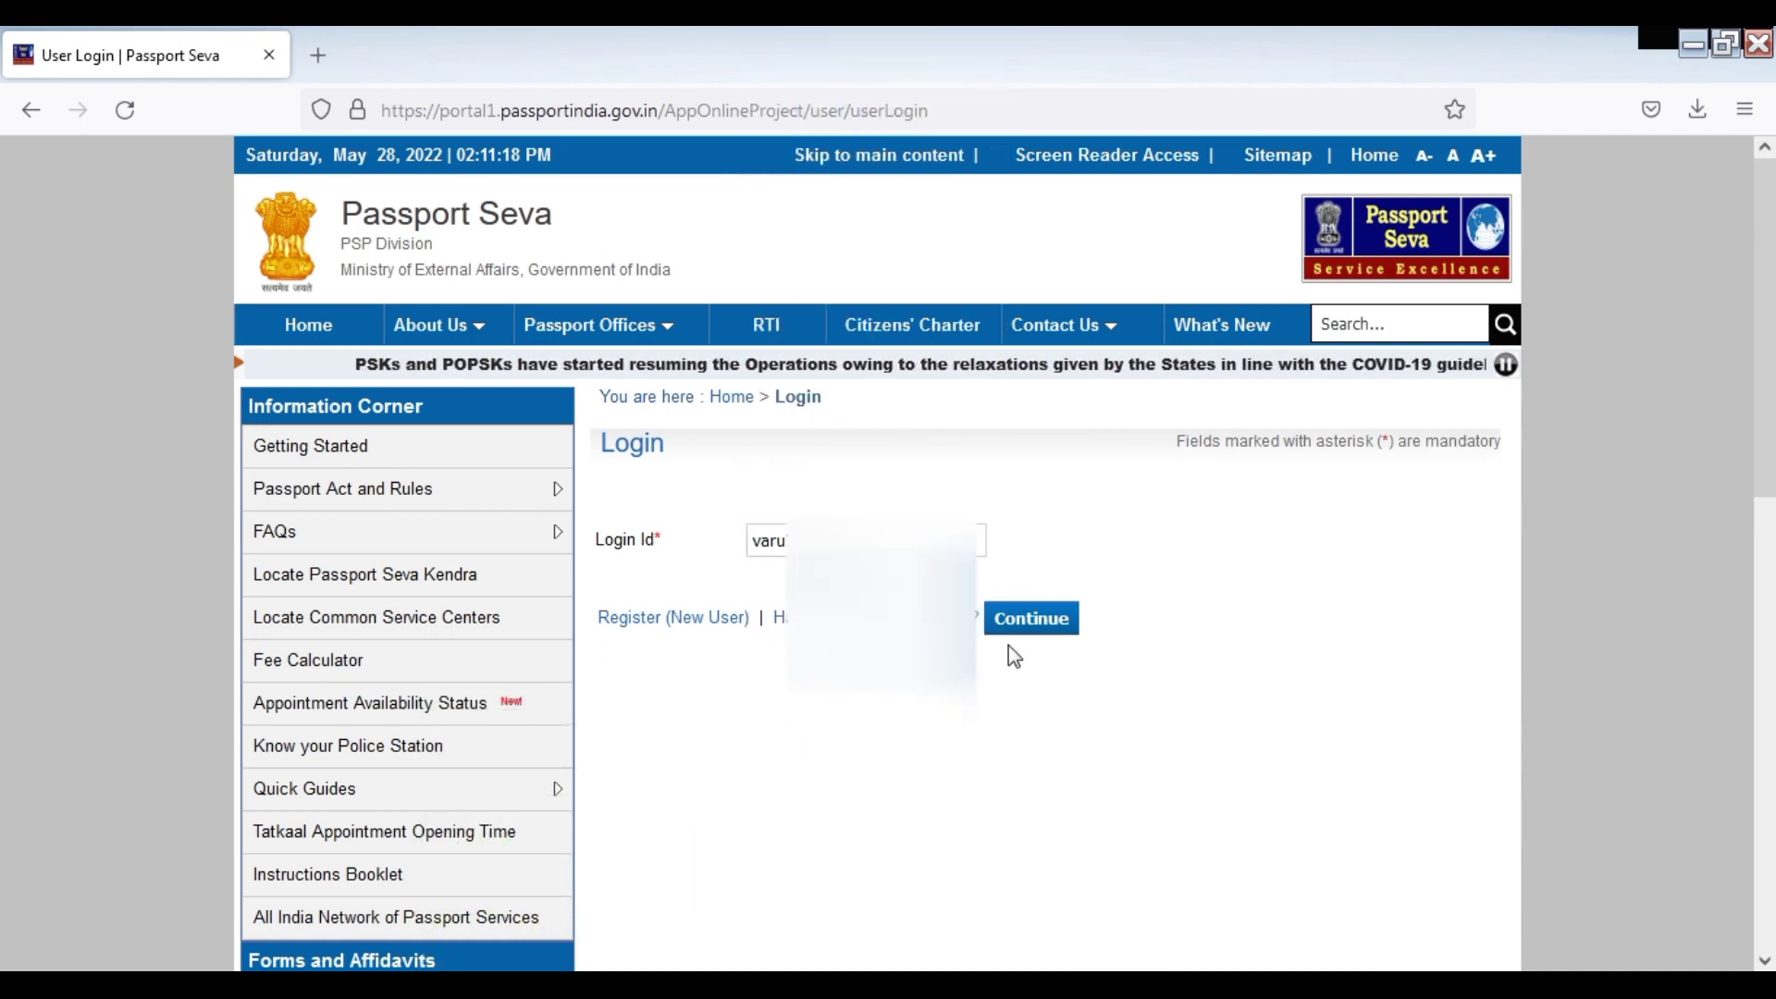
click(1036, 637)
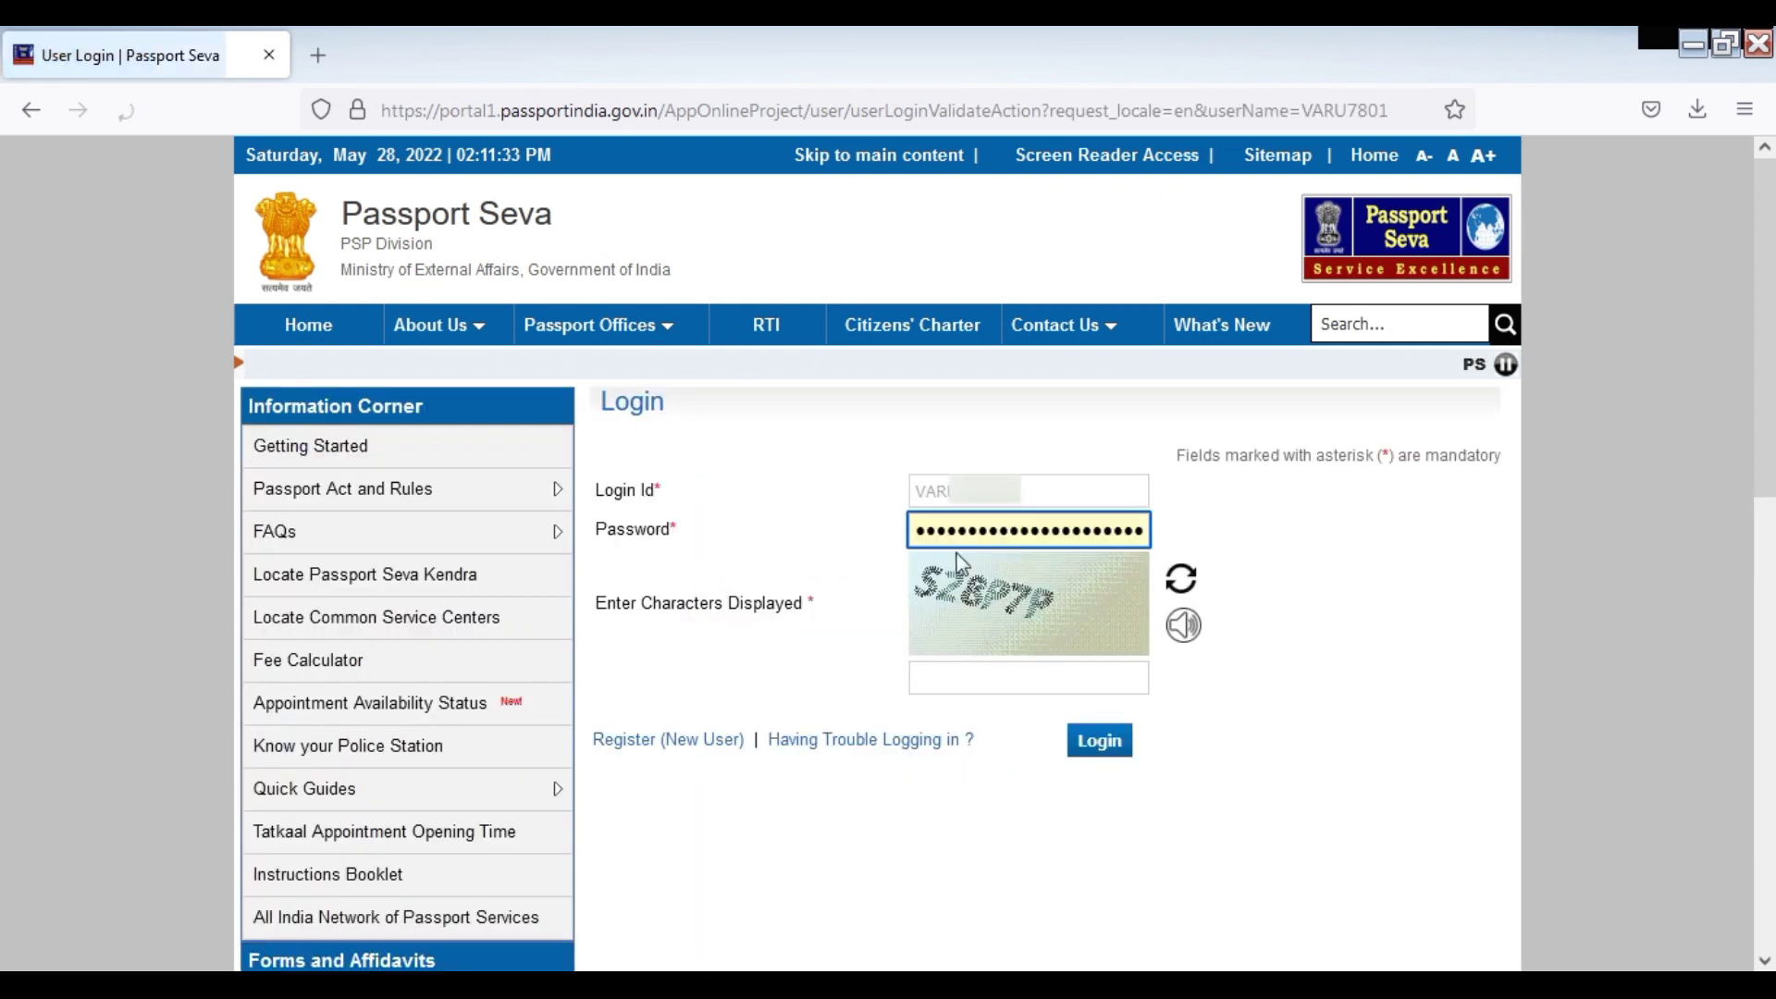
Re-enter the account password, type the displayed captcha characters and log in
double_click(988, 533)
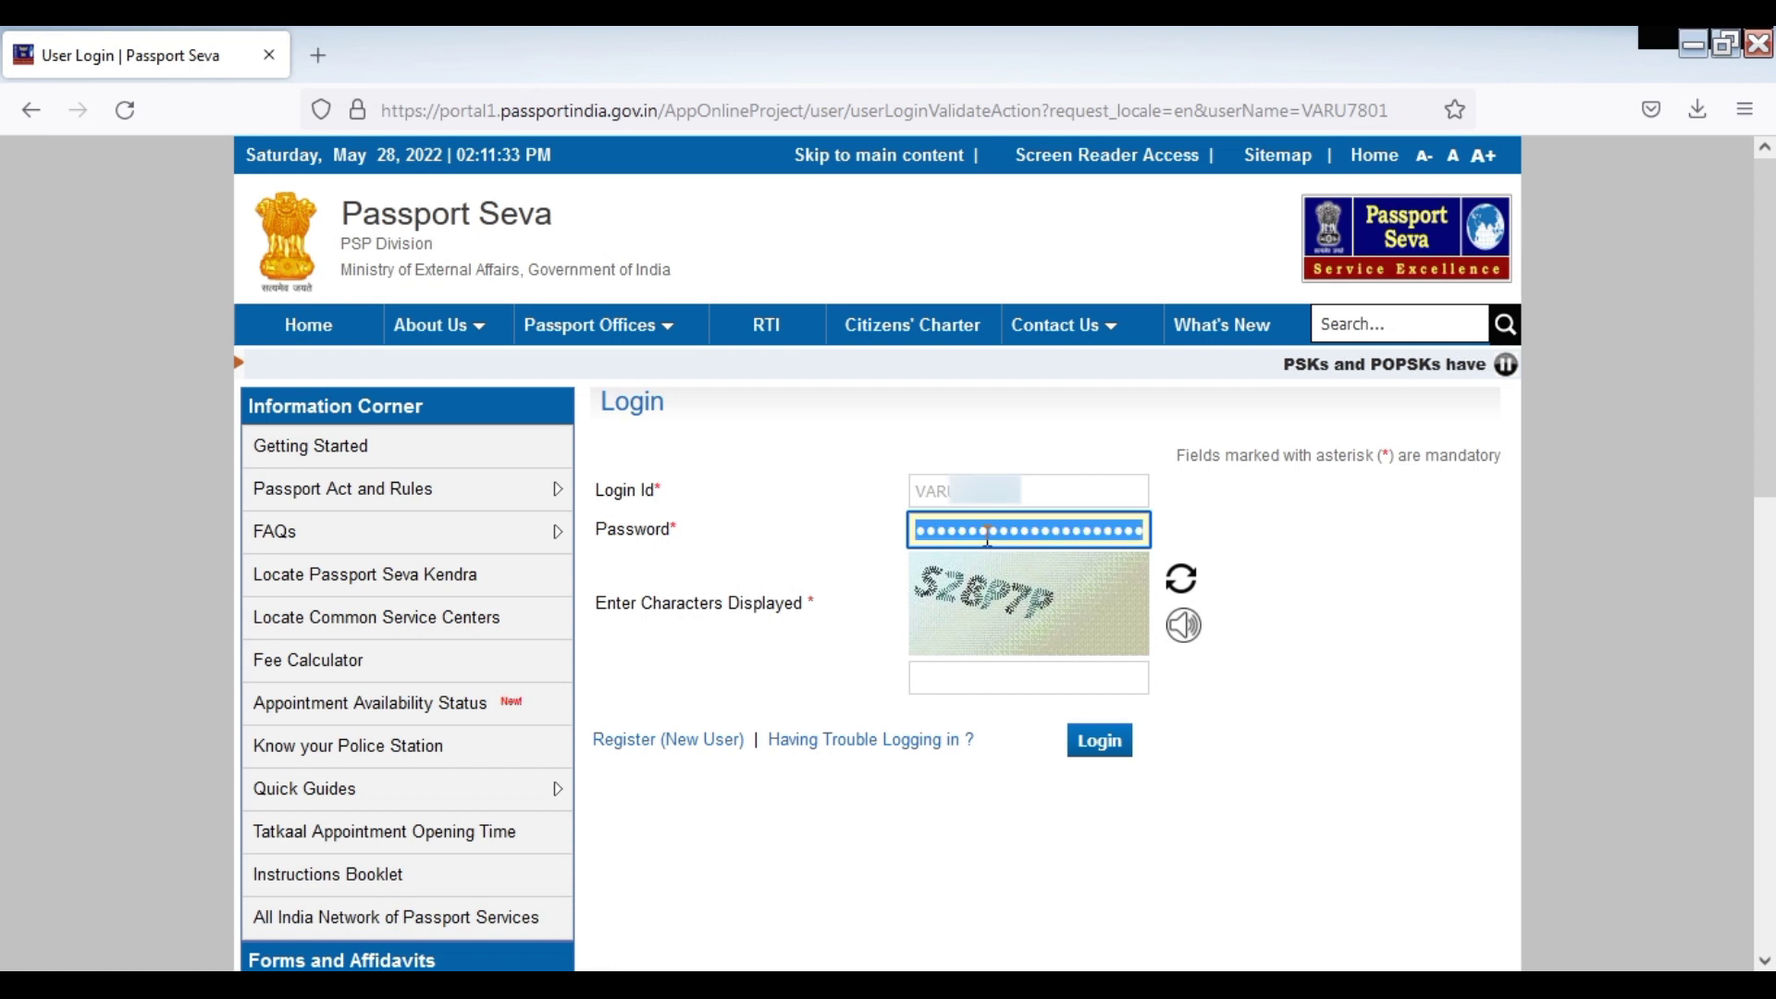
key(BackSpace)
text(•)
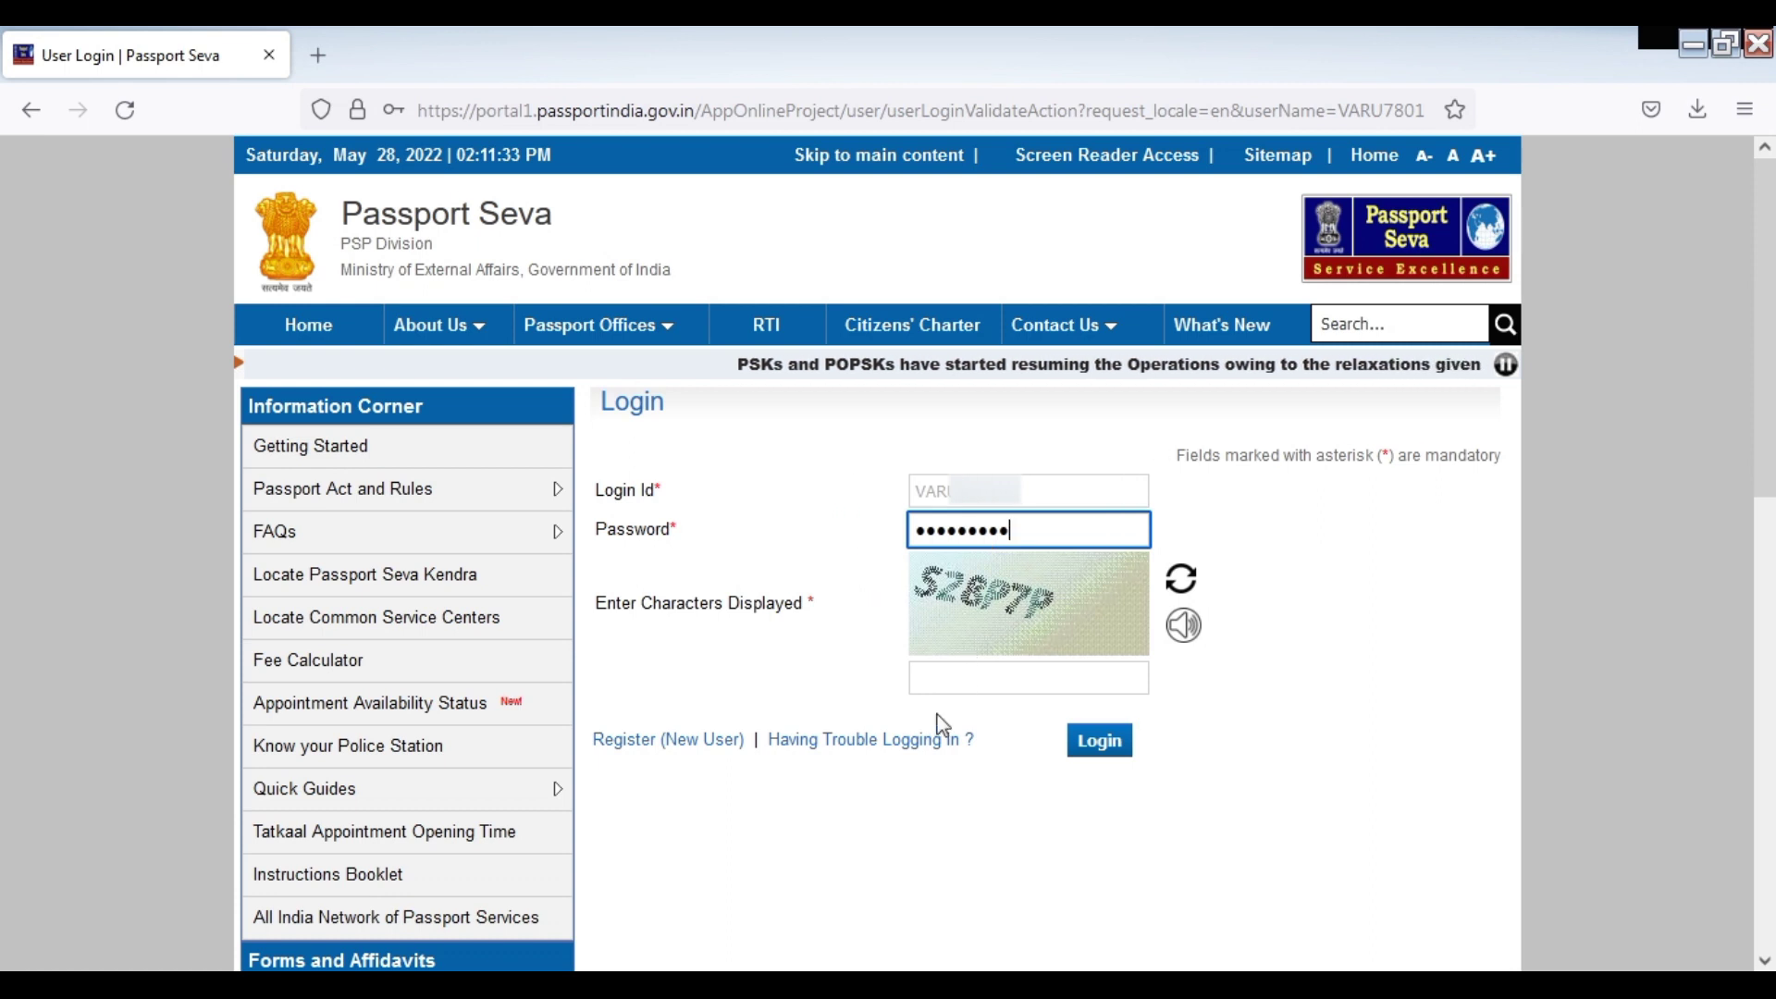
click(963, 685)
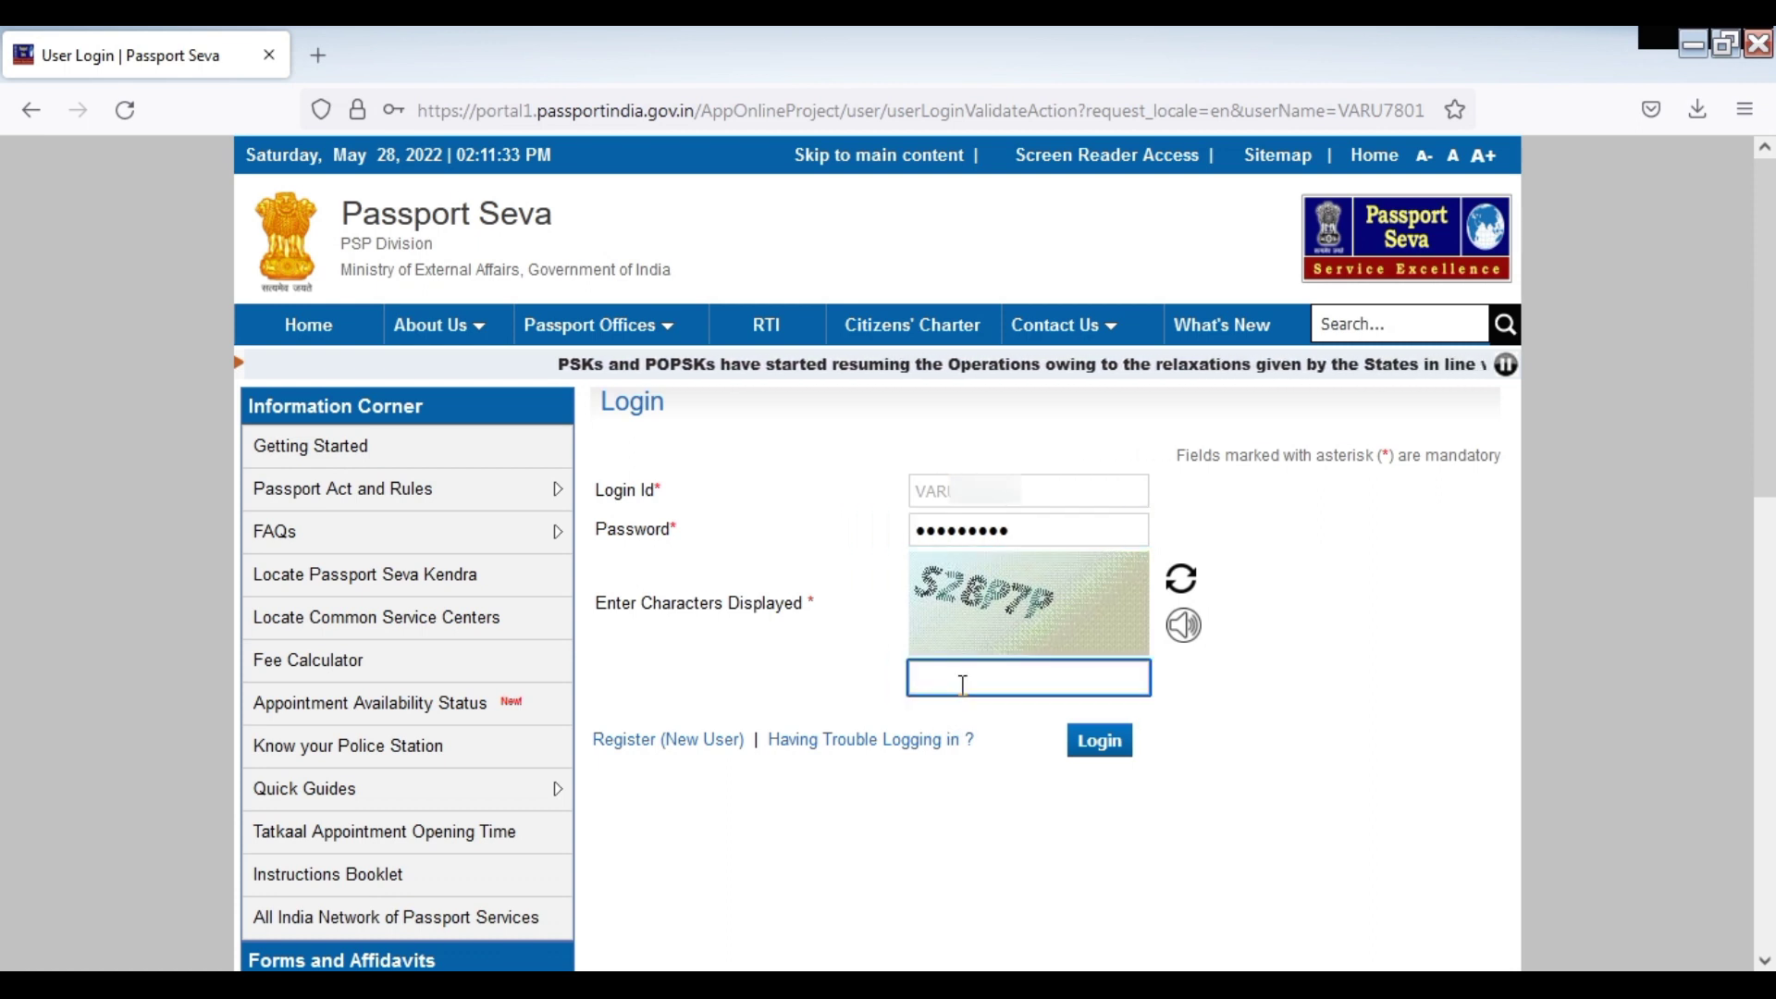
text(S)
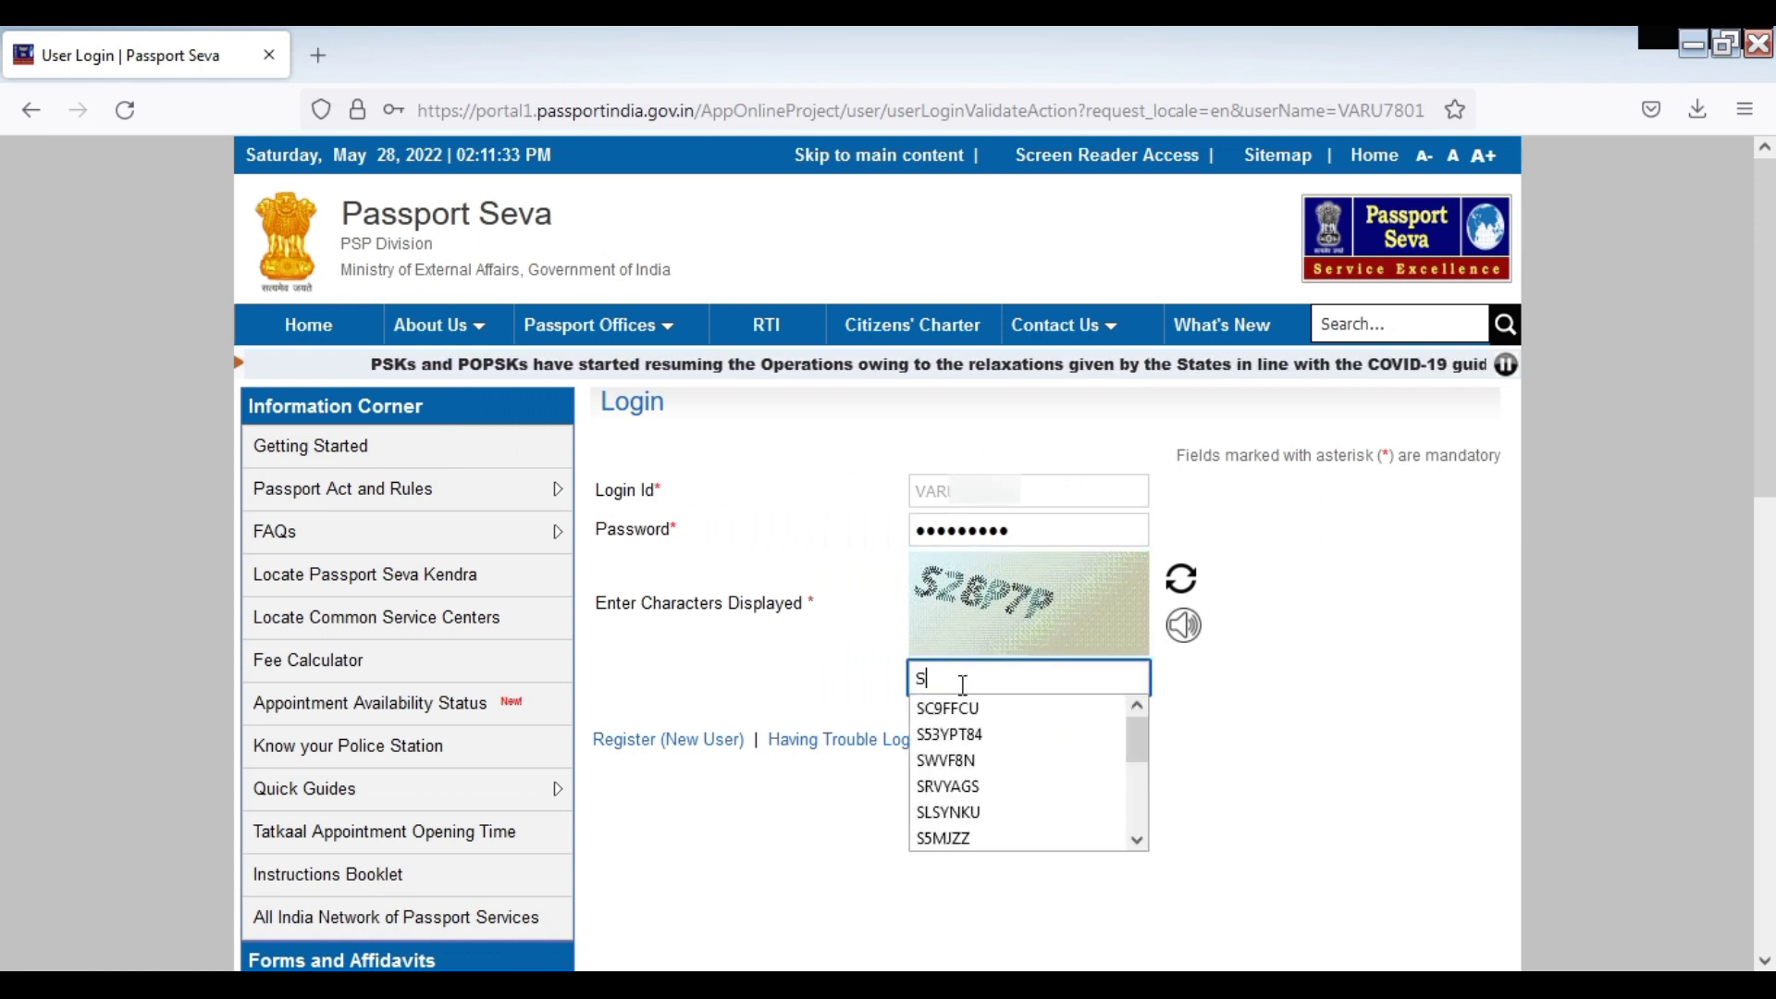
text(28)
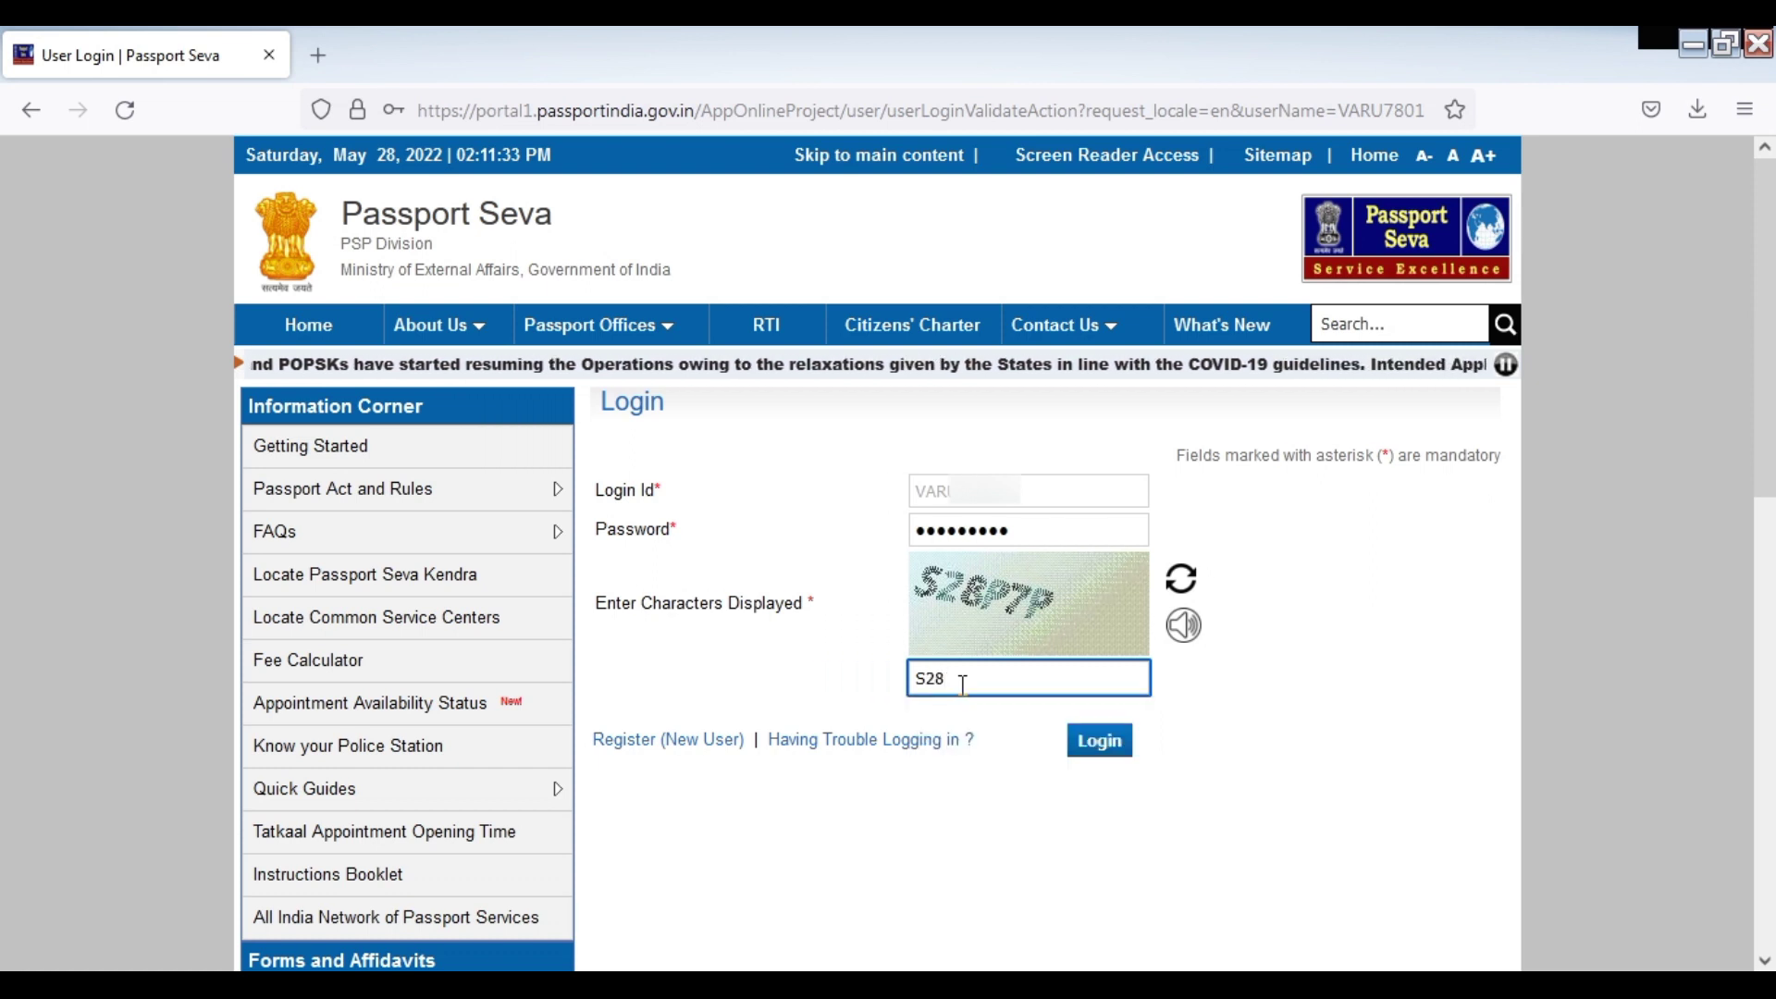
text(P8)
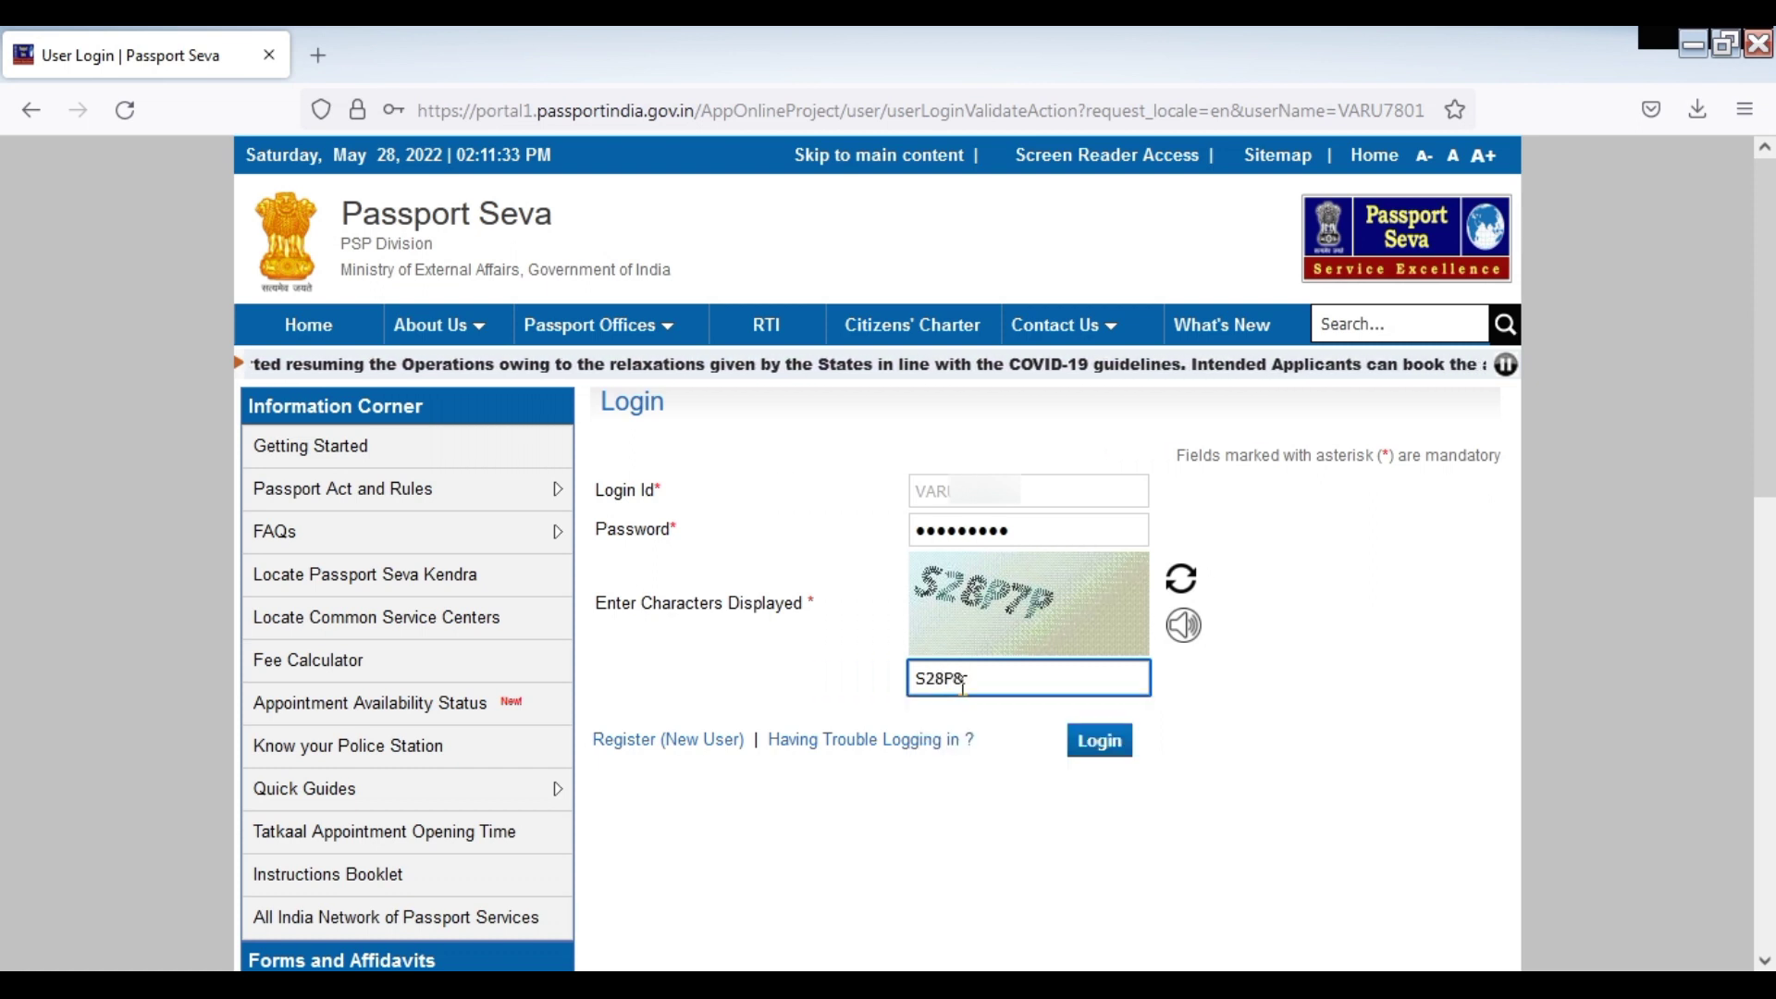
key(BackSpace)
text(7P)
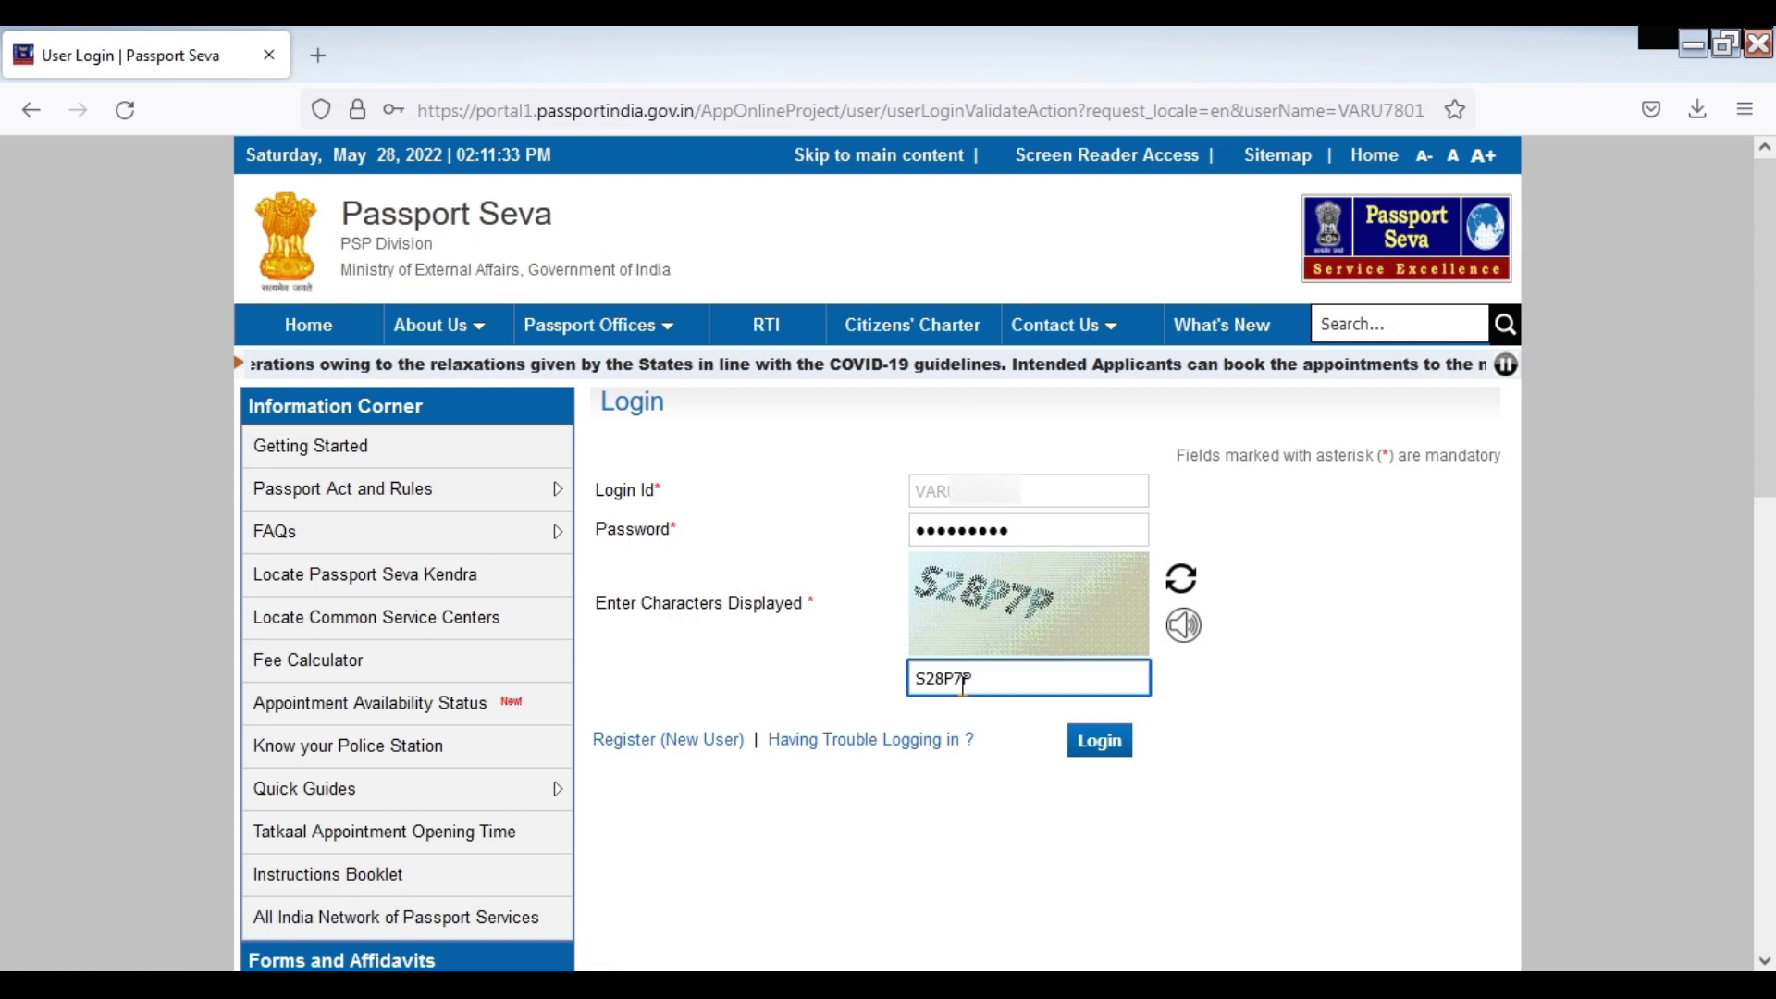
click(1111, 752)
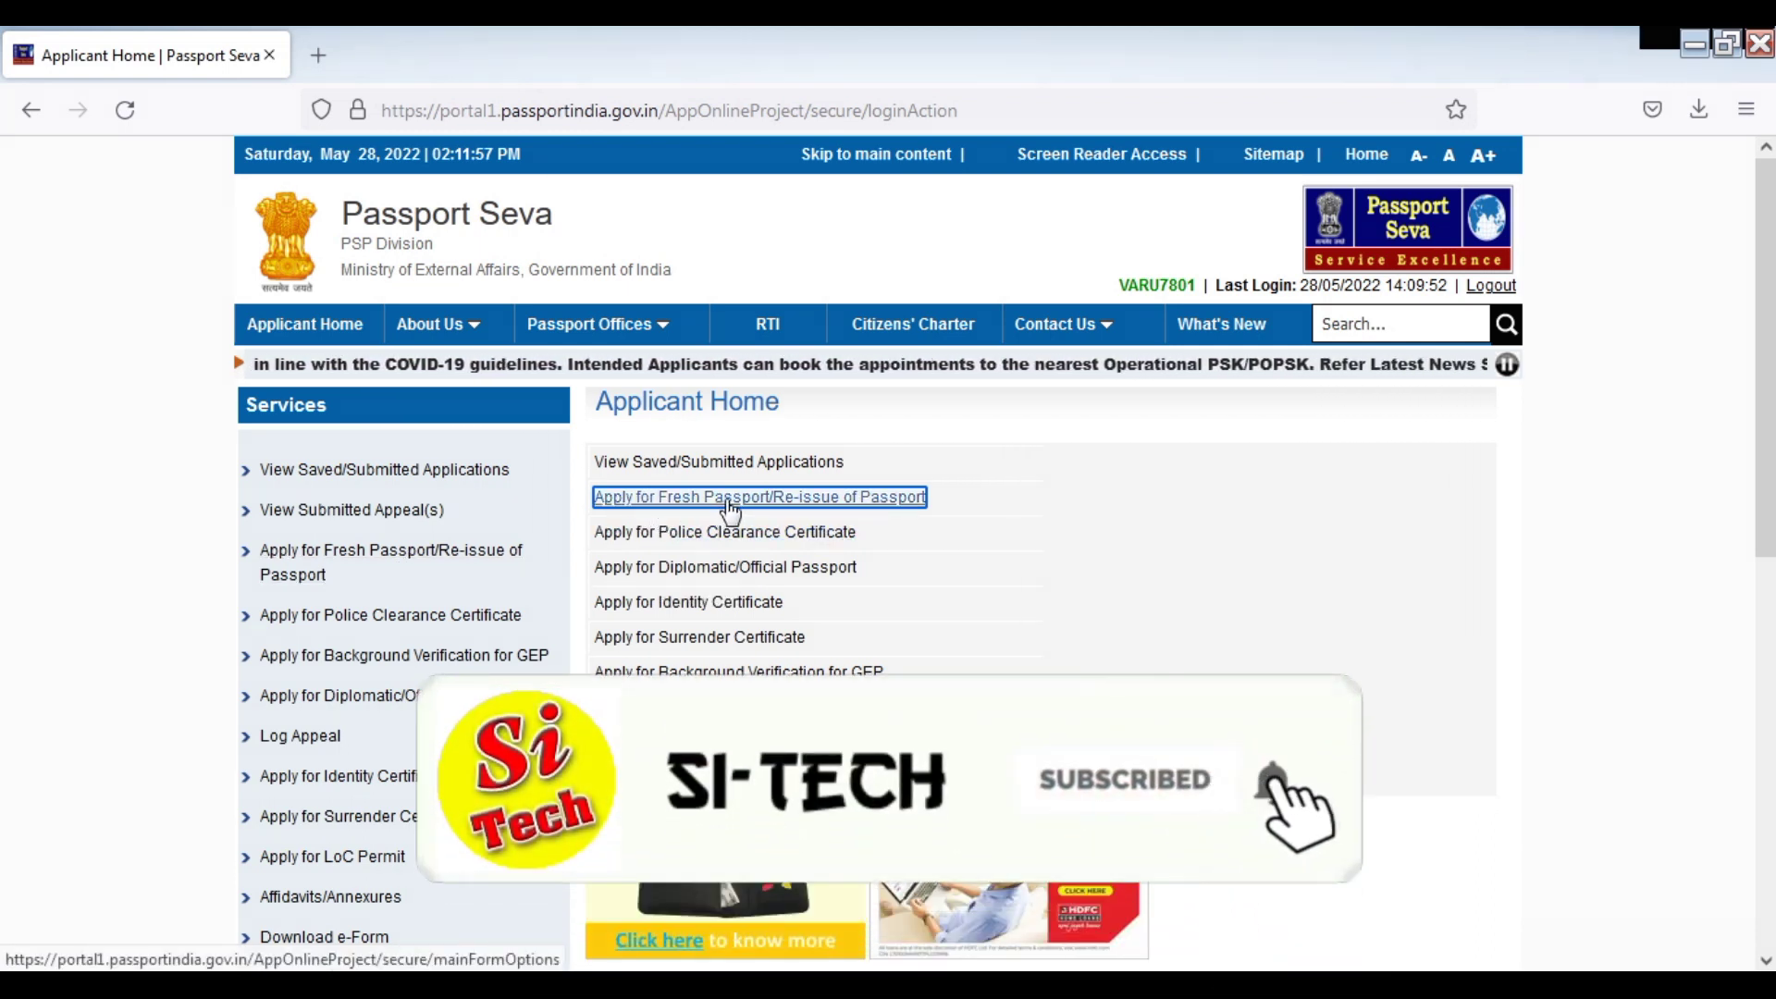
Follow the 'Apply for Fresh Passport/Re-issue of Passport' link on Applicant Home
click(729, 501)
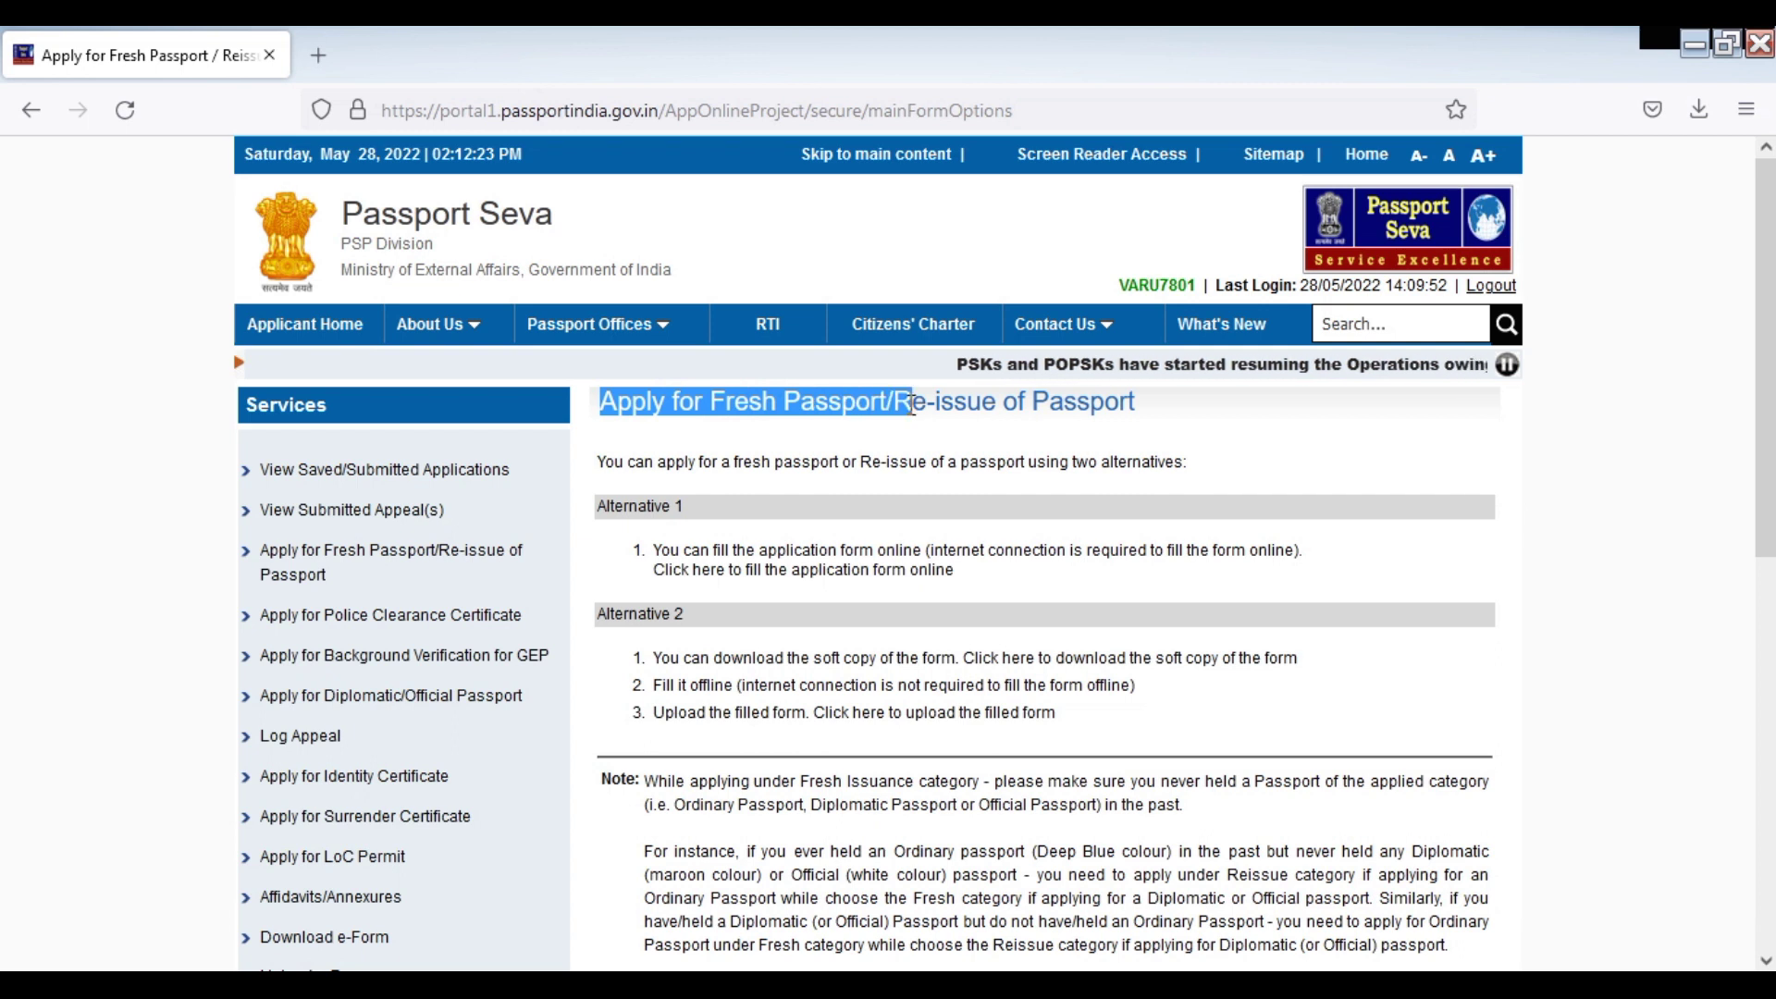
click(1221, 422)
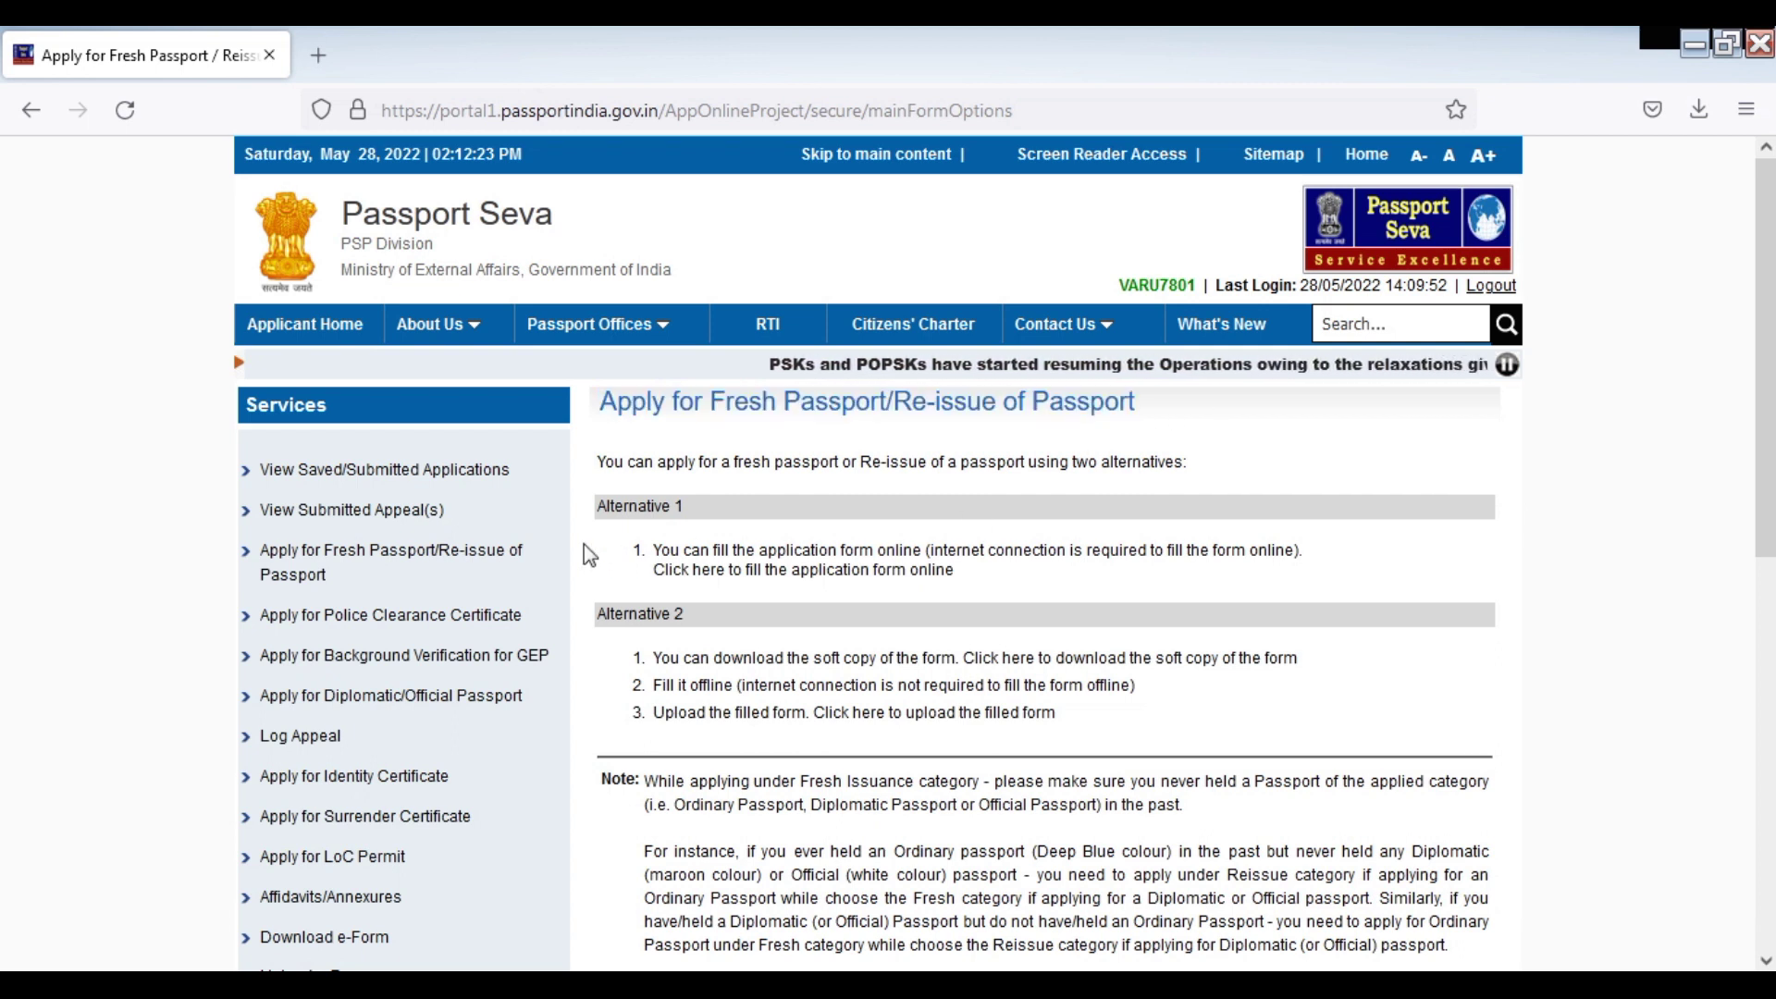
triple_click(600, 511)
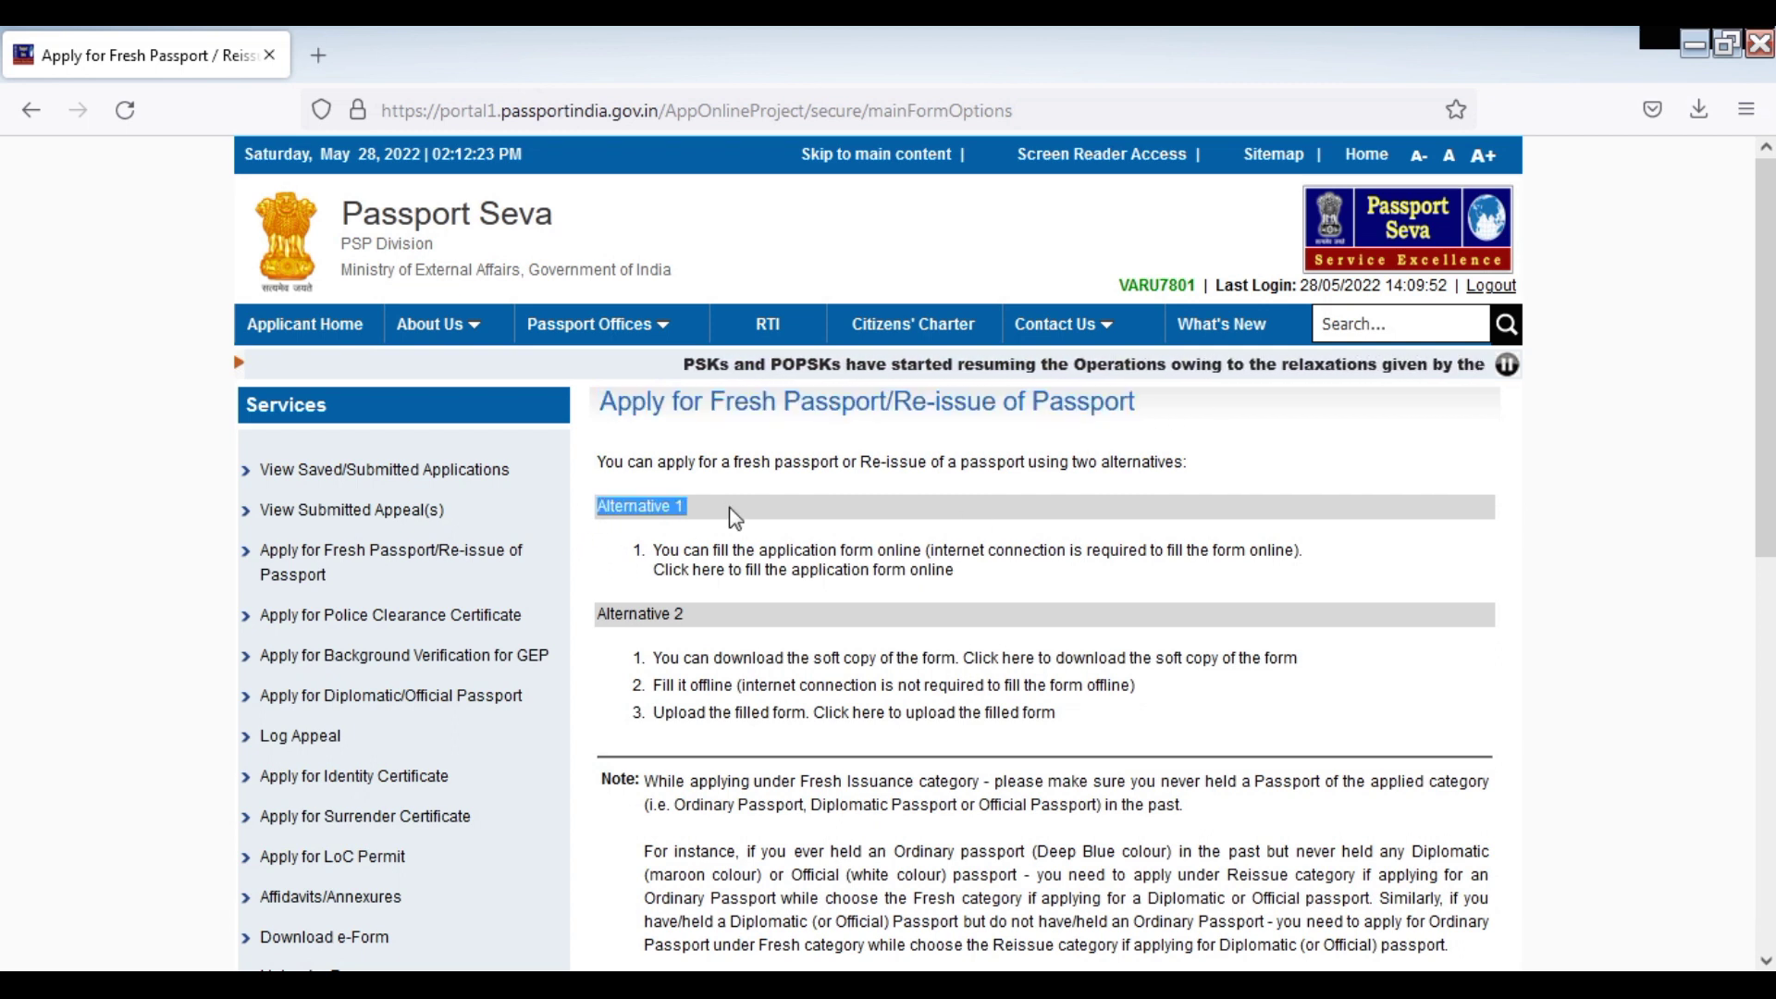
triple_click(603, 615)
click(745, 609)
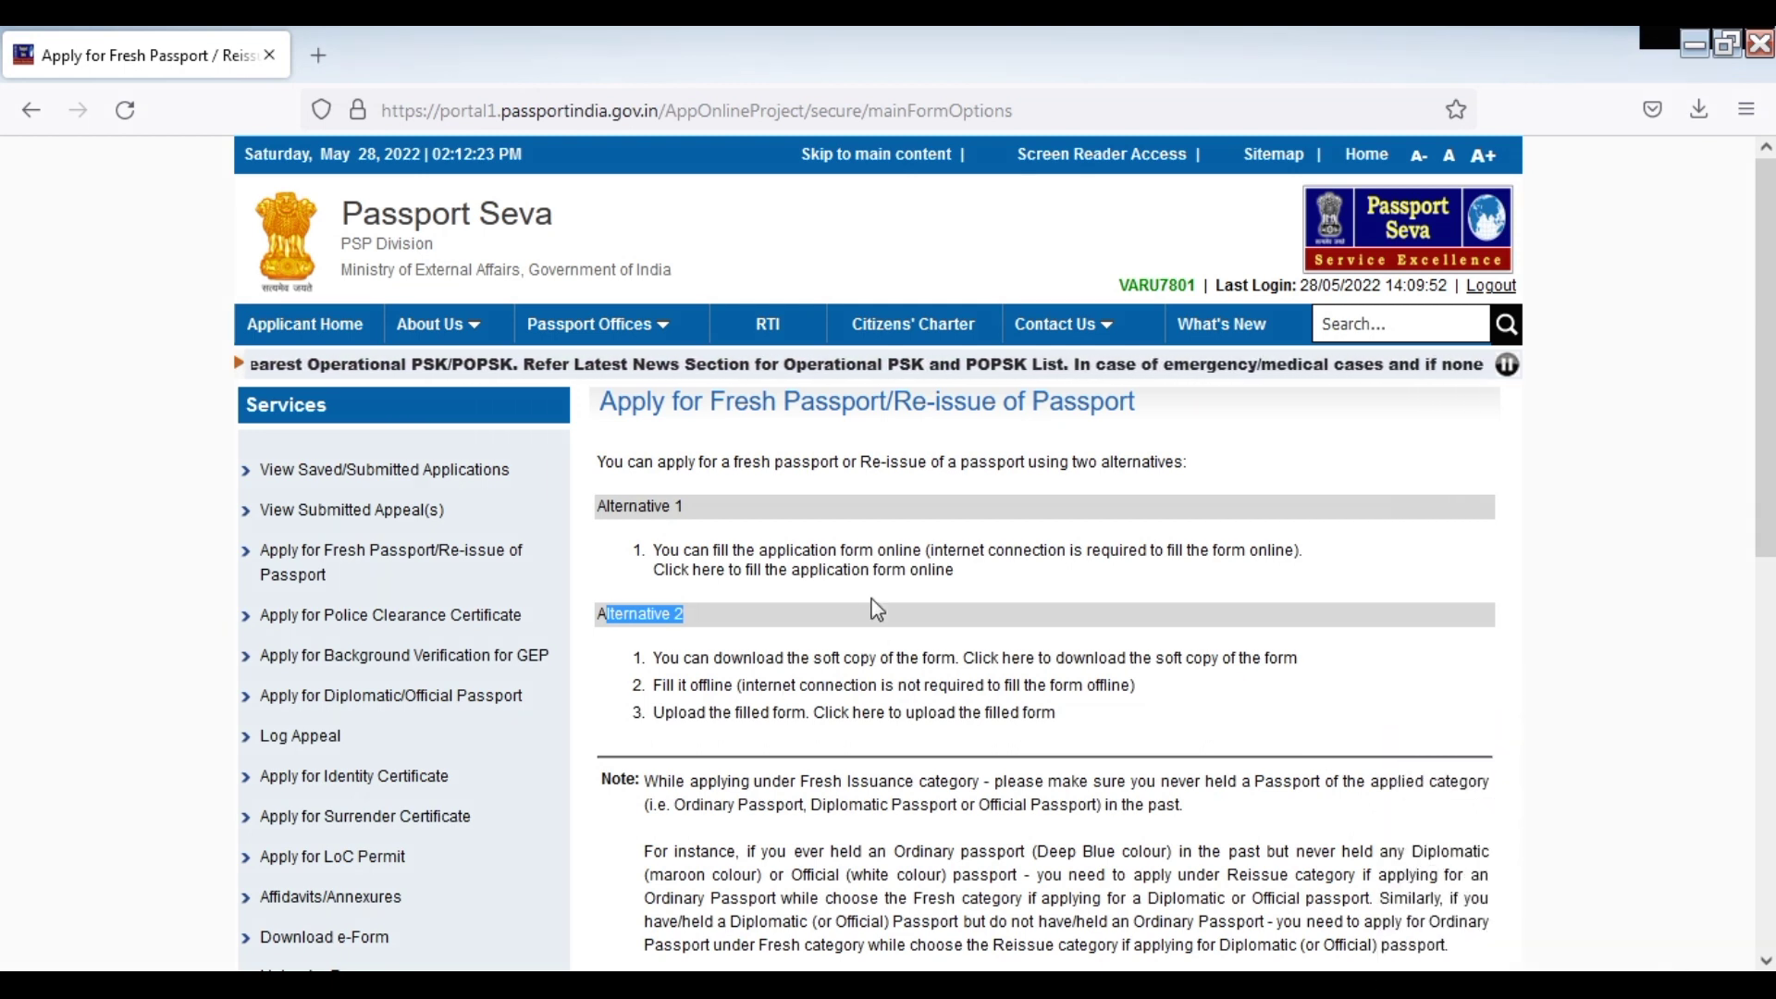
drag(690, 507, 606, 504)
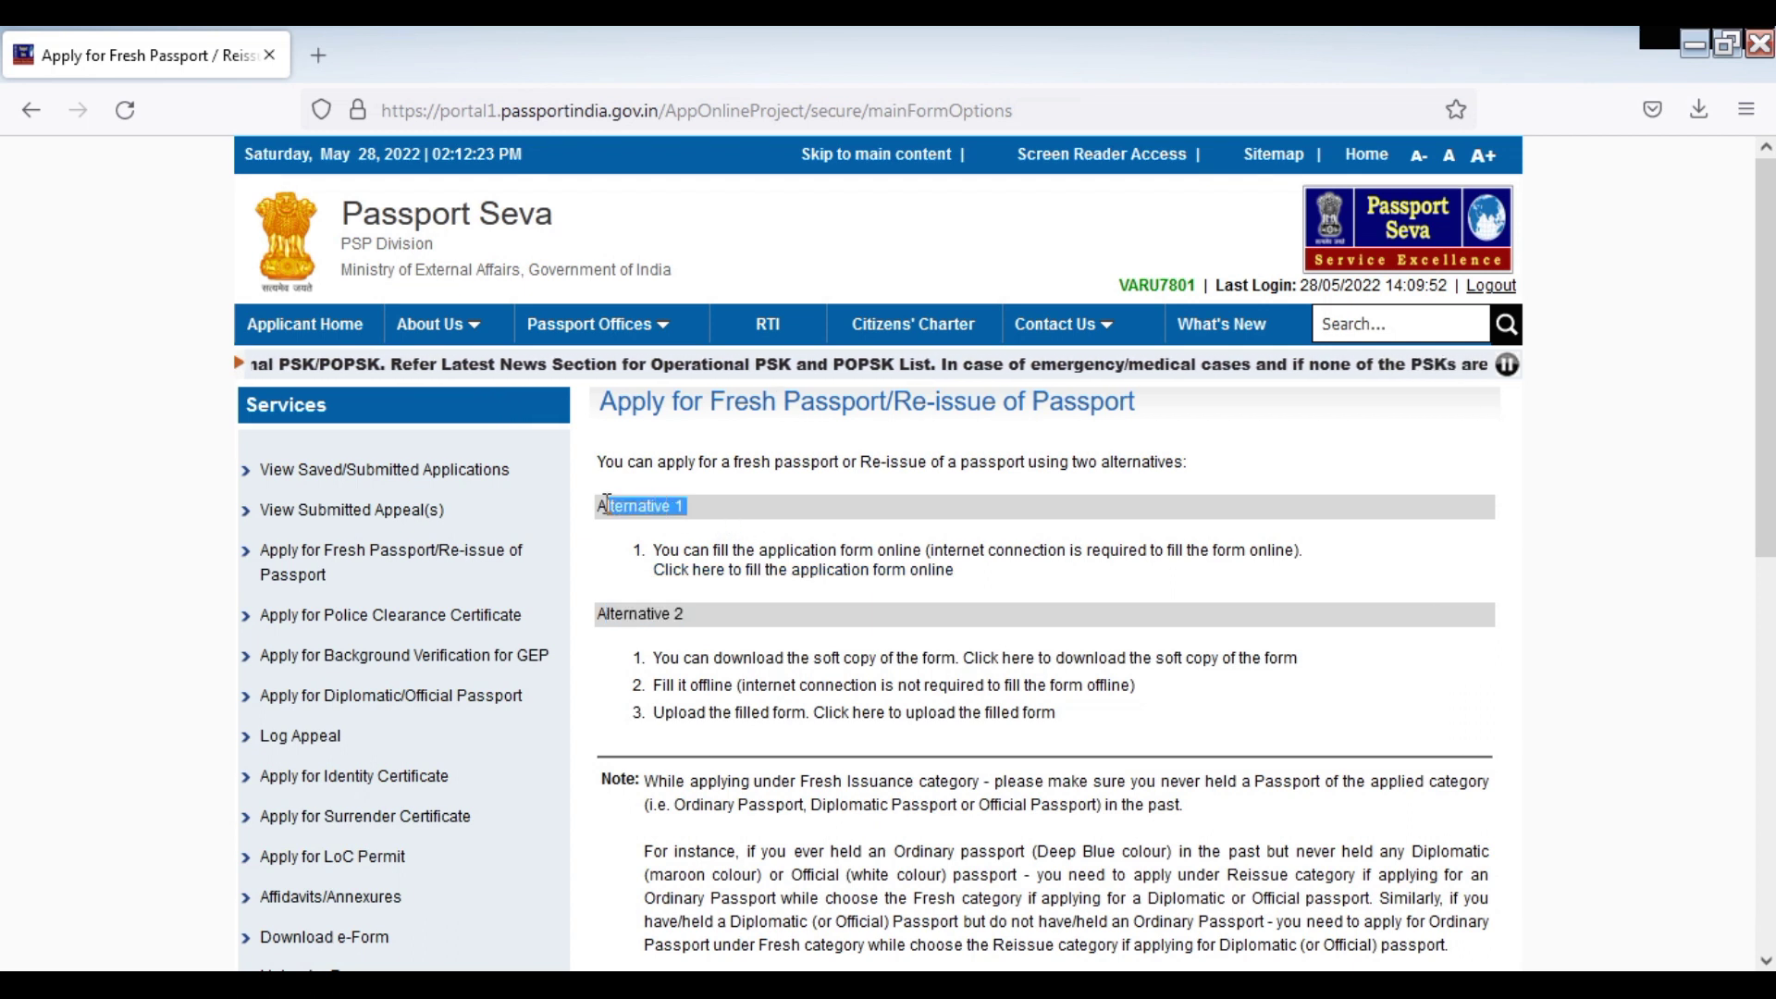
Start the online form and continue past Passport Type with Fresh Passport selected
click(678, 503)
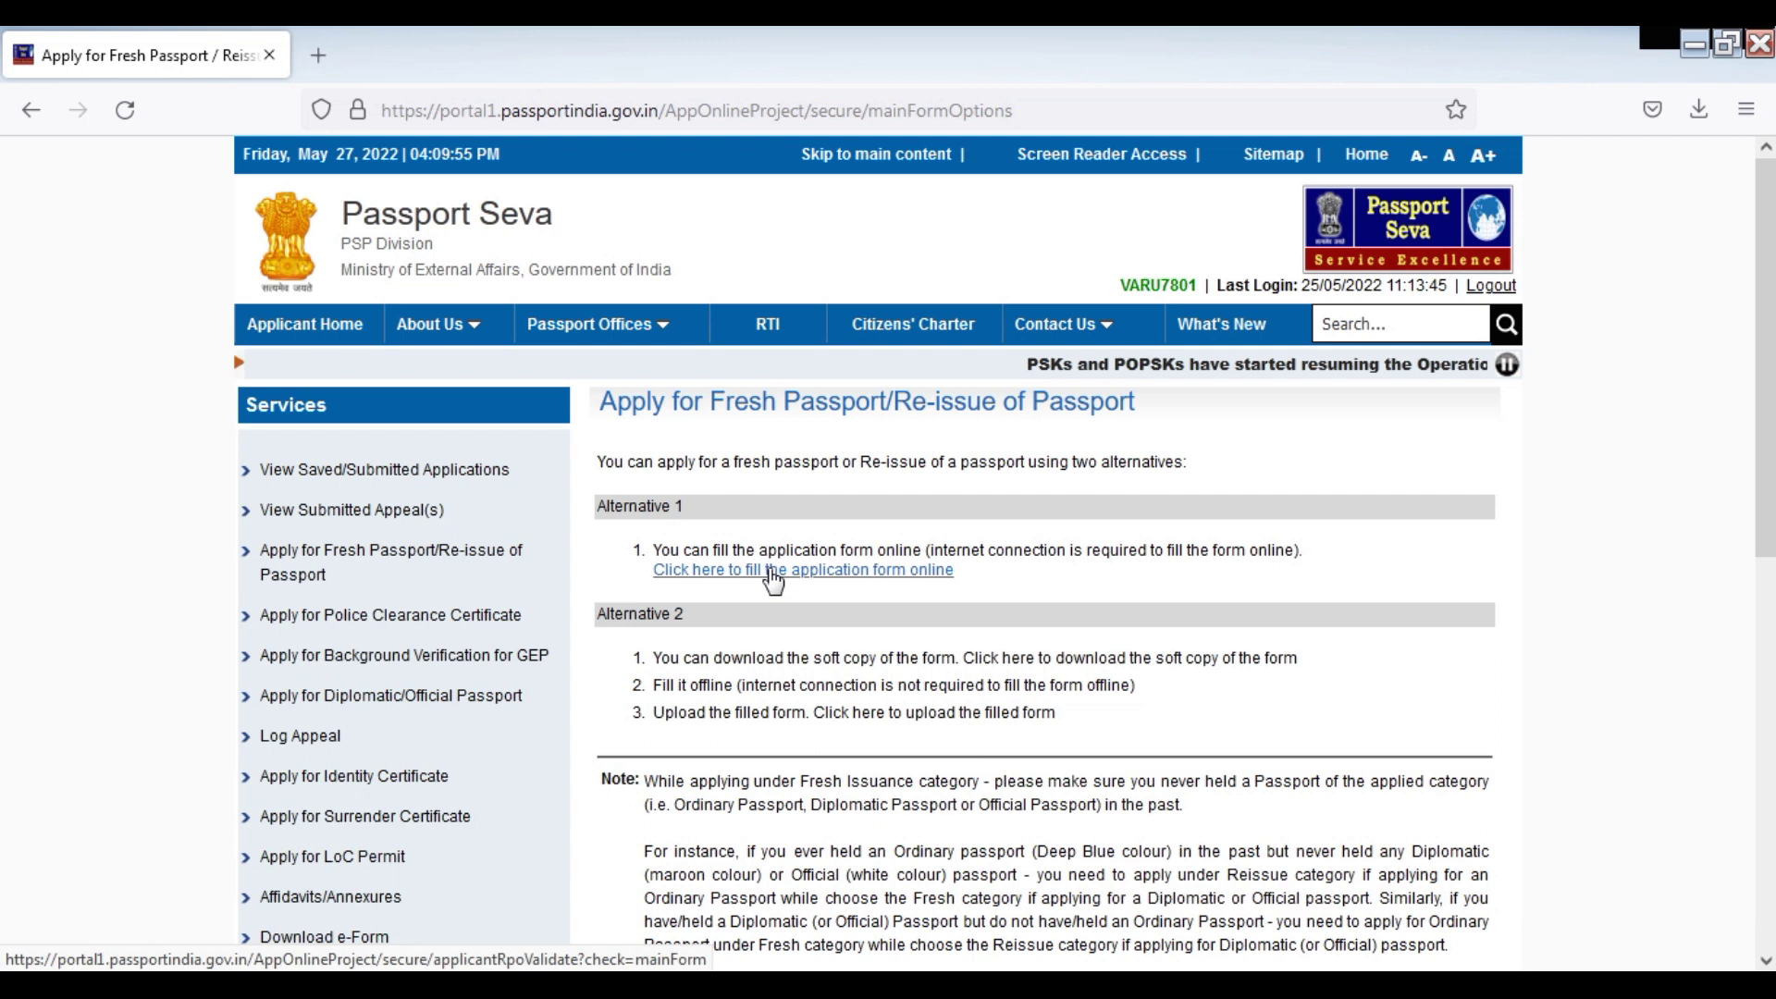
drag(773, 571, 739, 649)
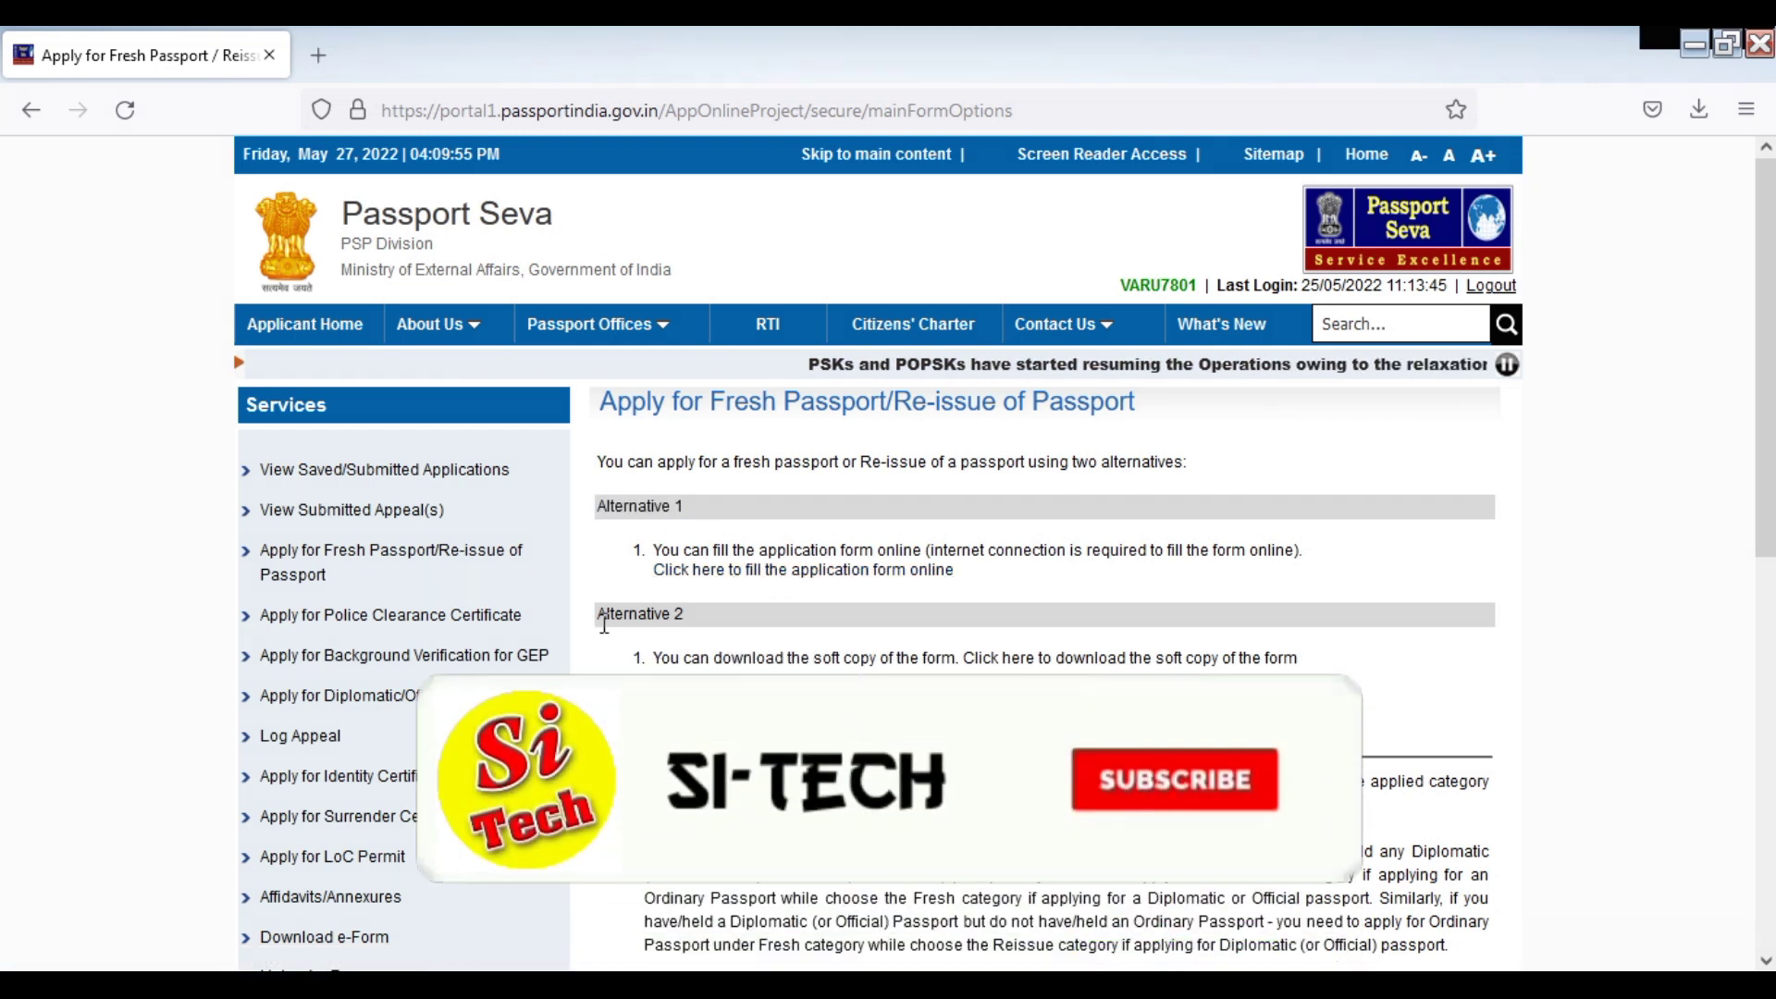
click(847, 571)
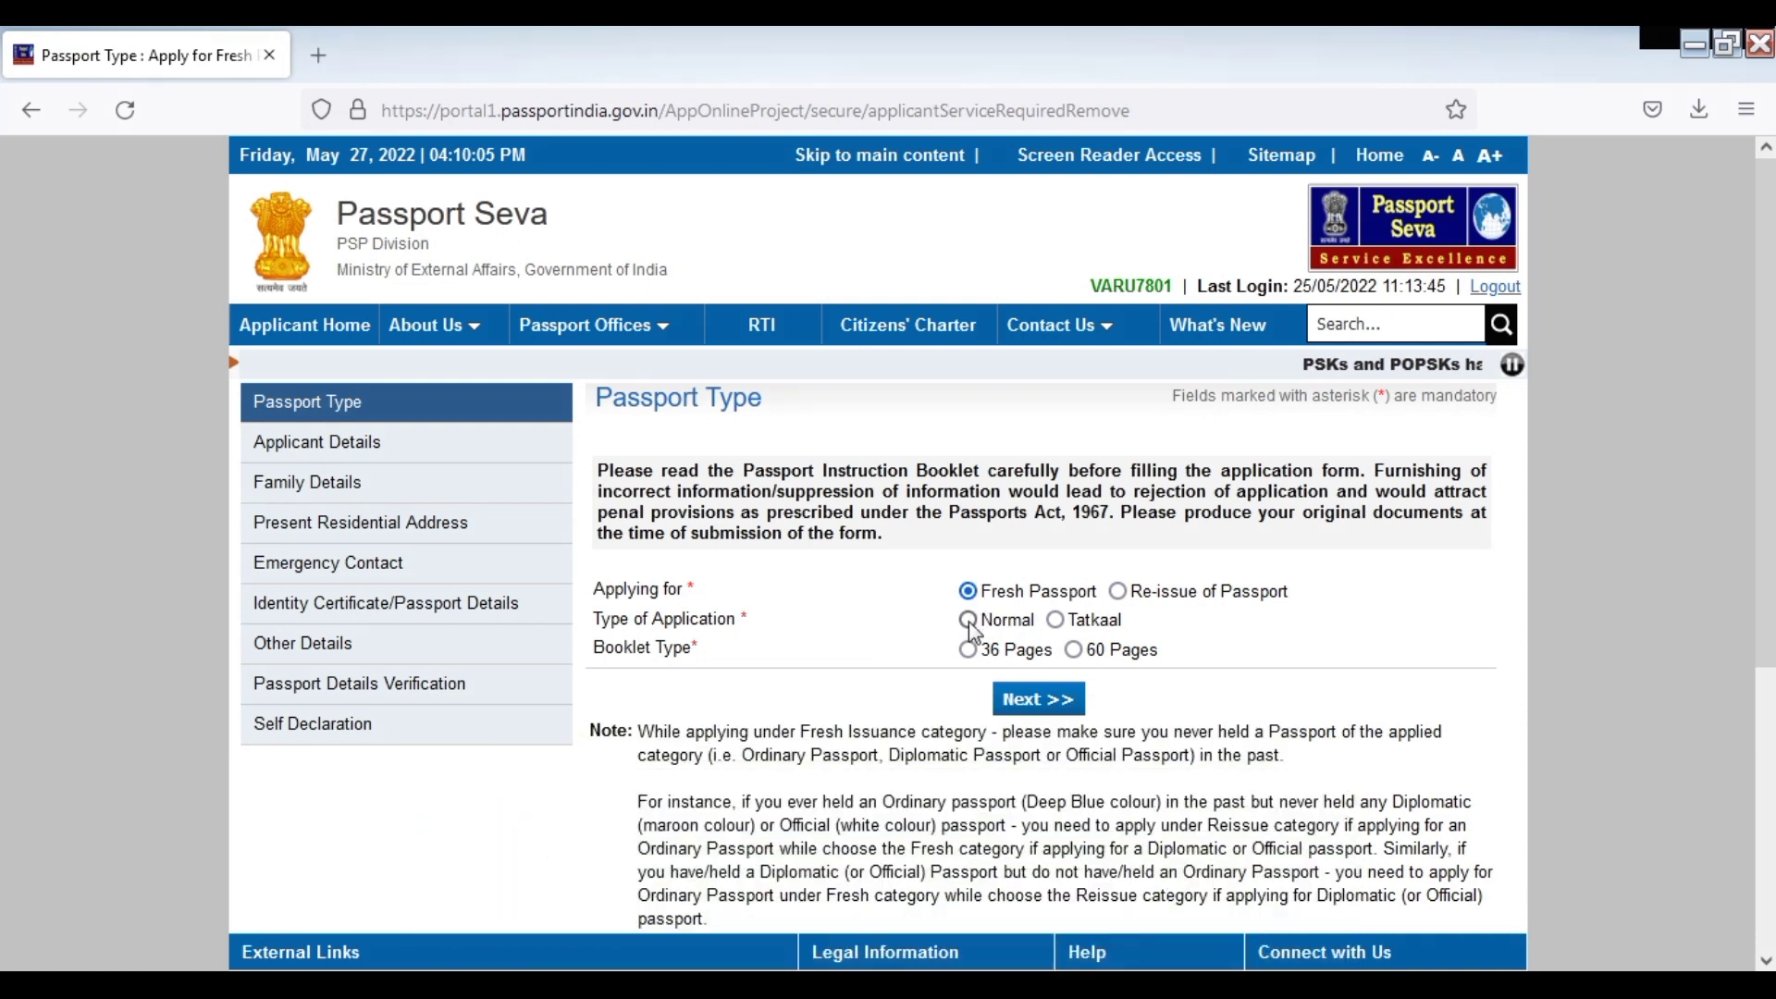
click(1037, 708)
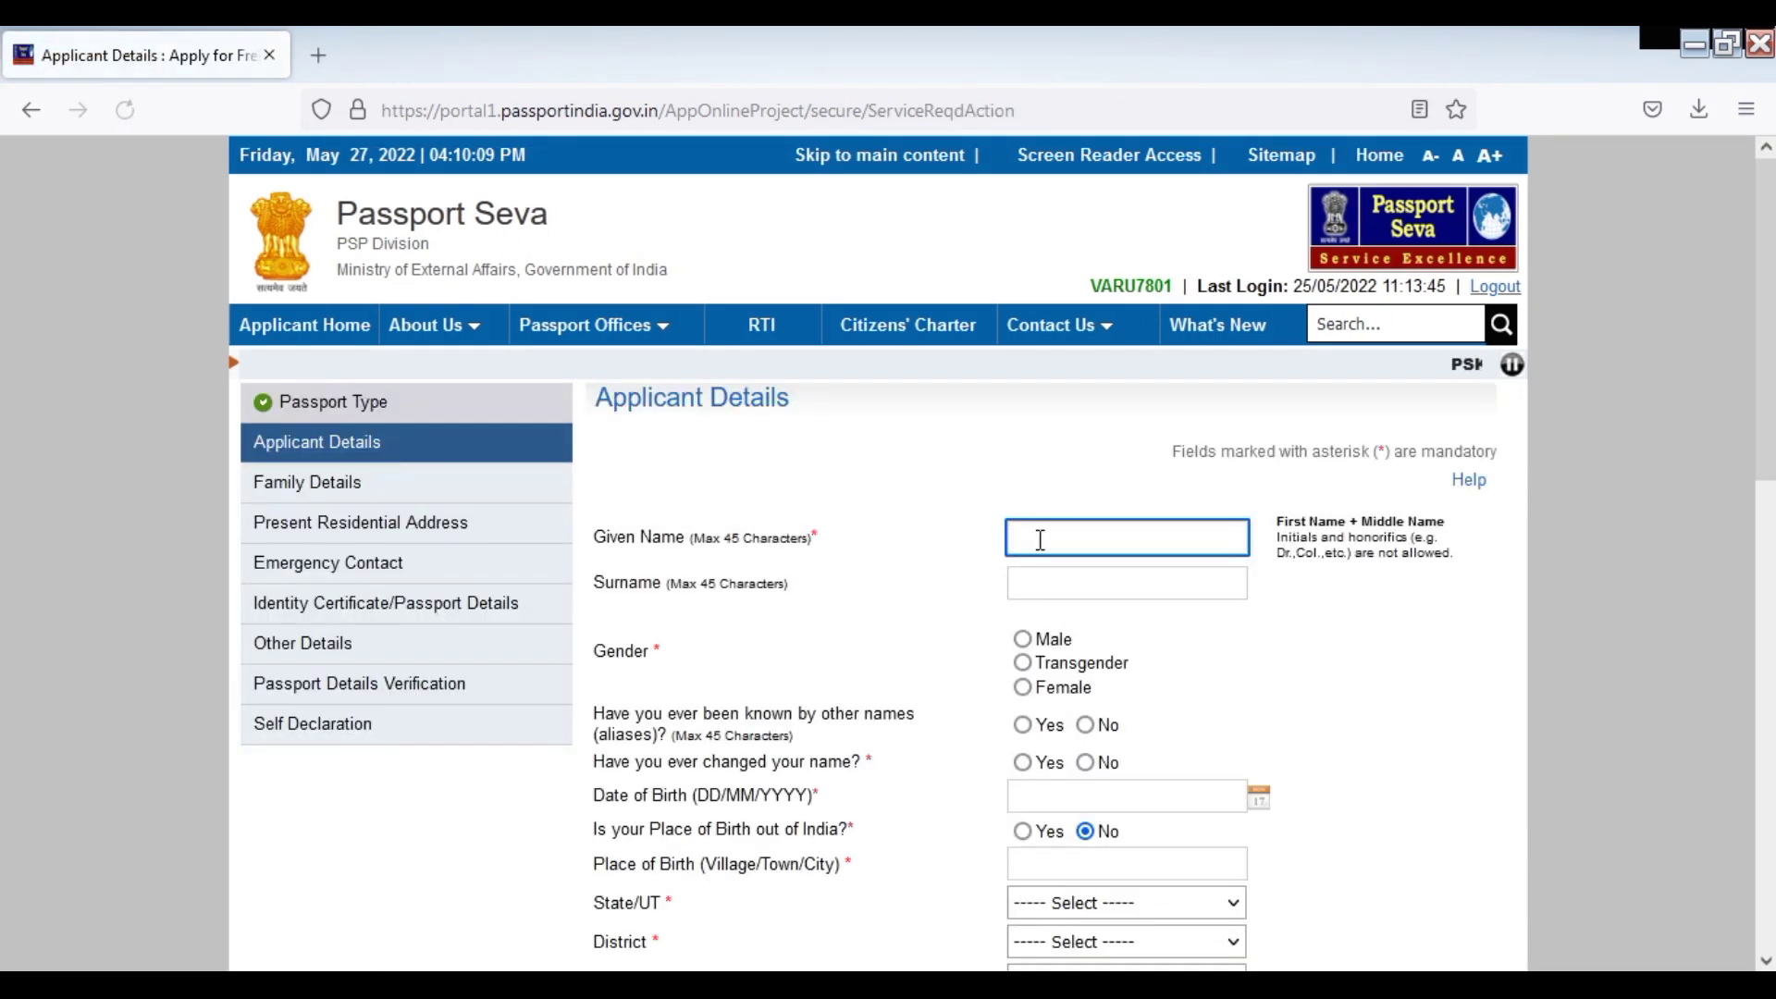
Enter the applicant's given name and surname
click(1040, 539)
key(Escape)
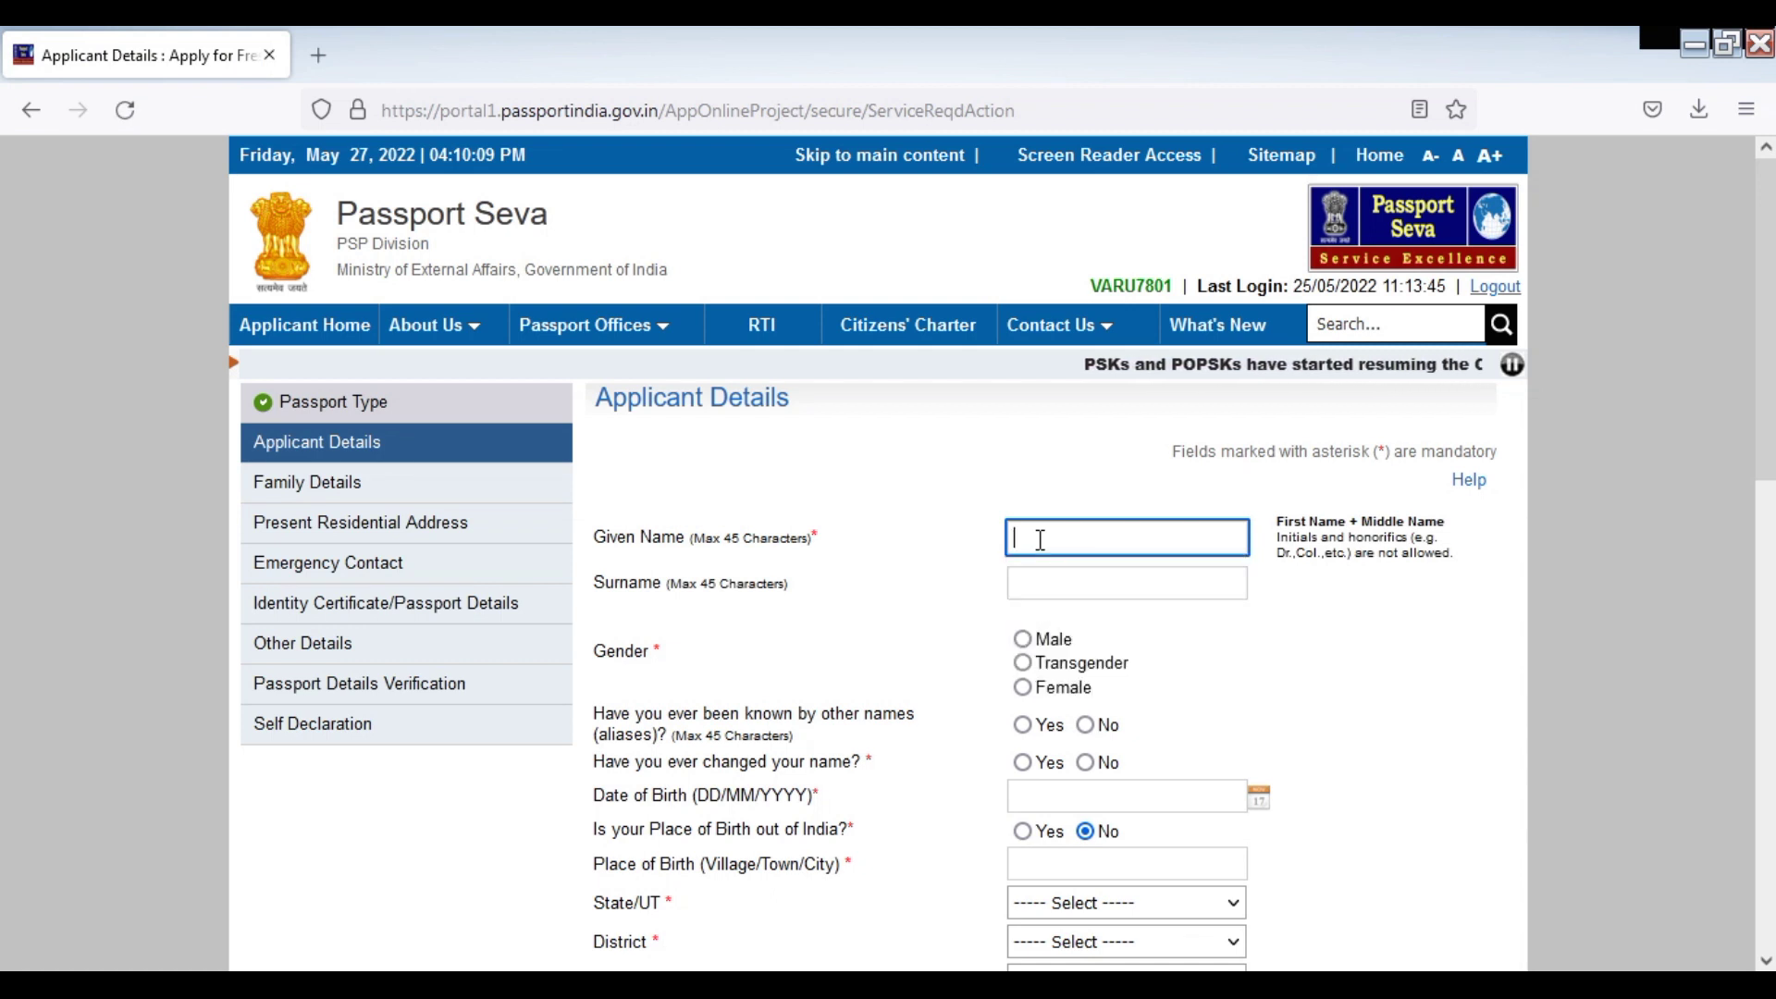
drag(1768, 407, 1768, 528)
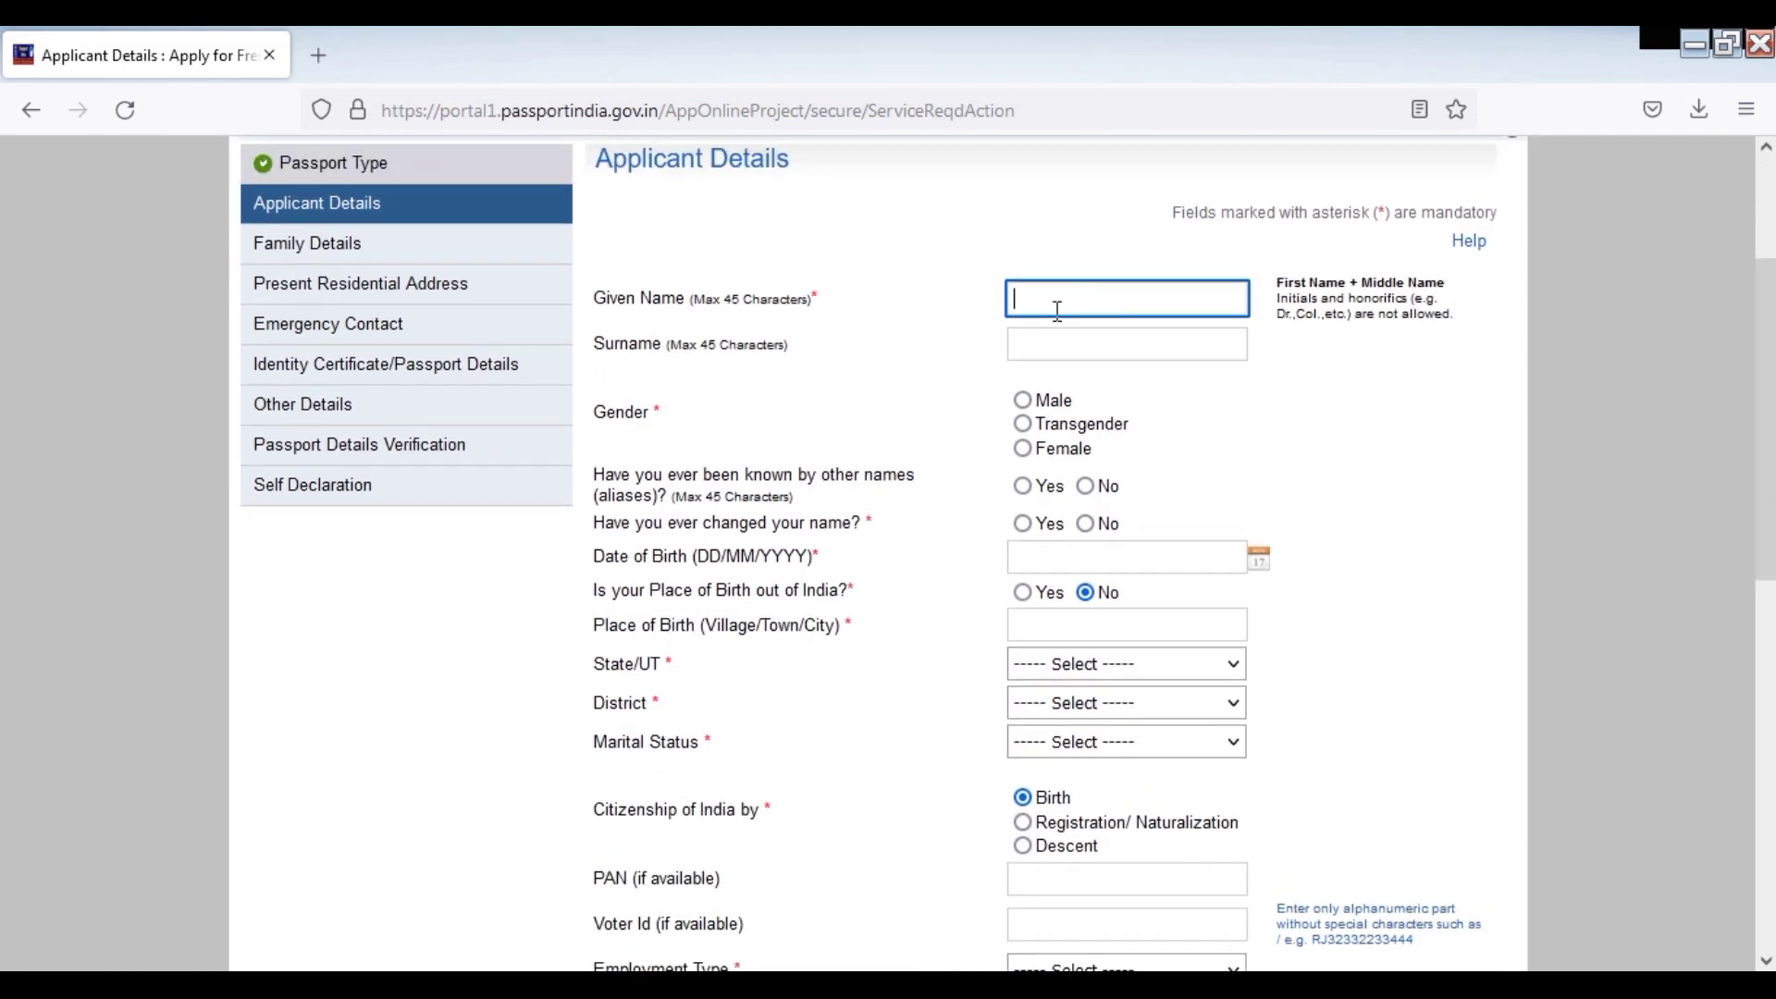
text(KA)
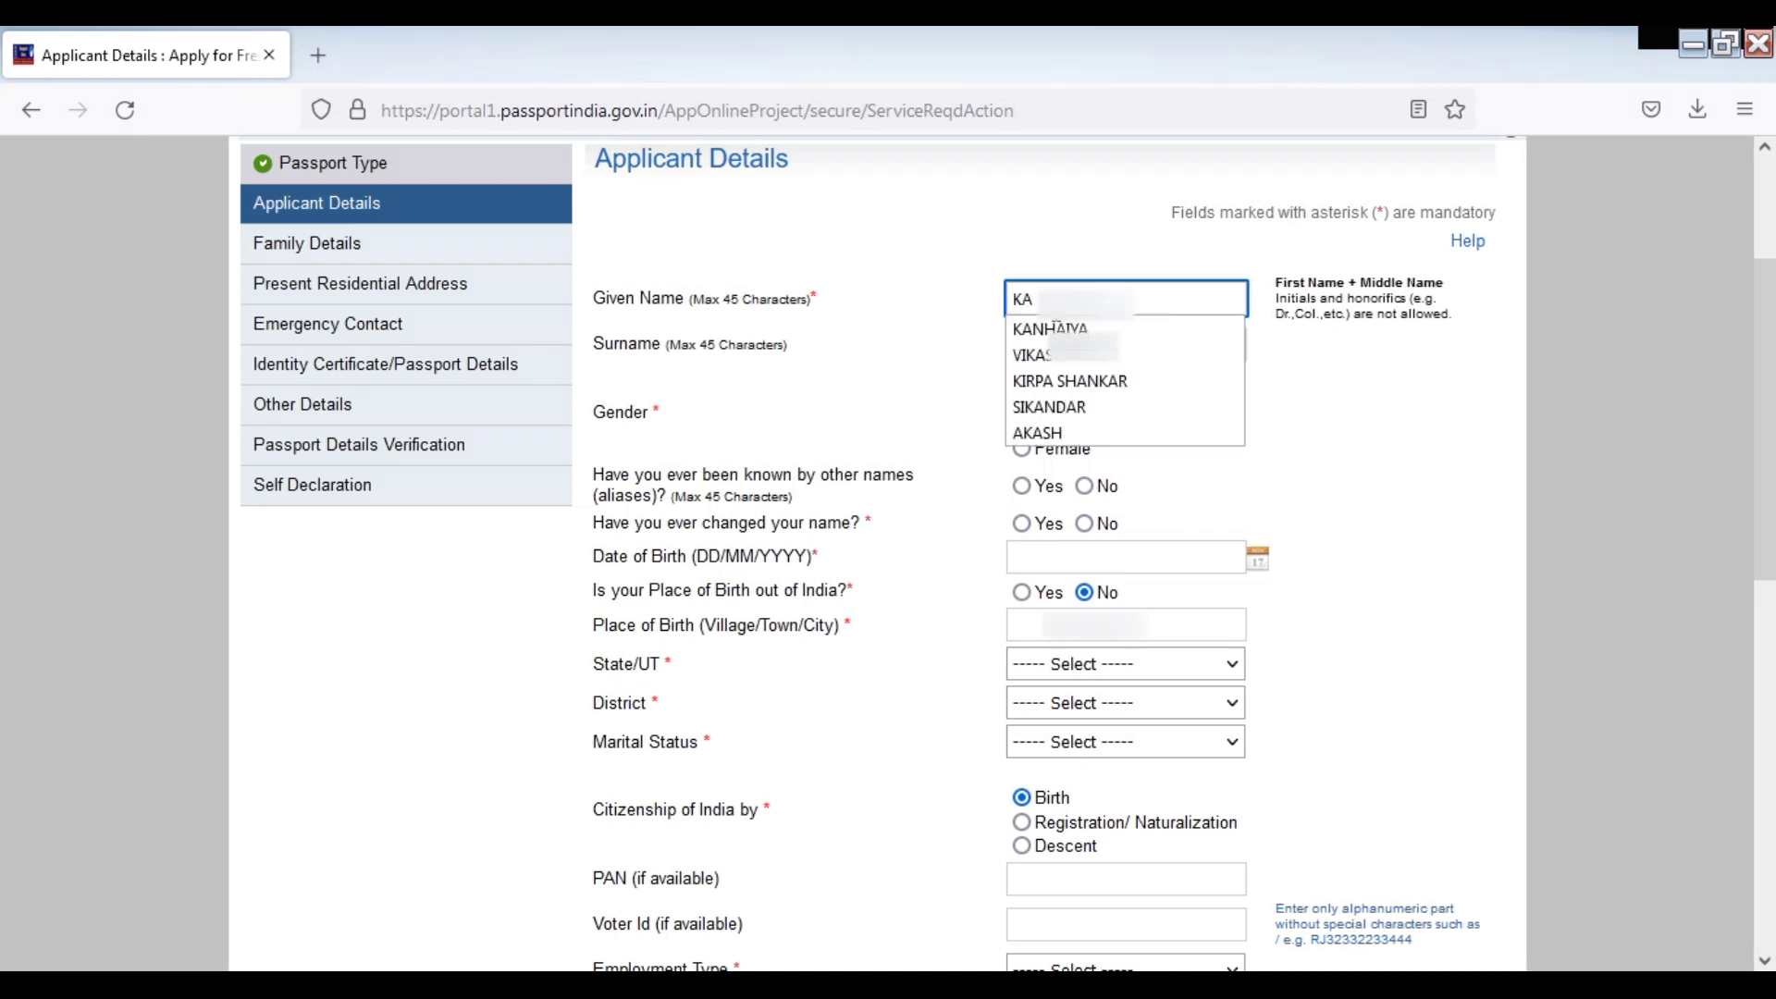
text(N)
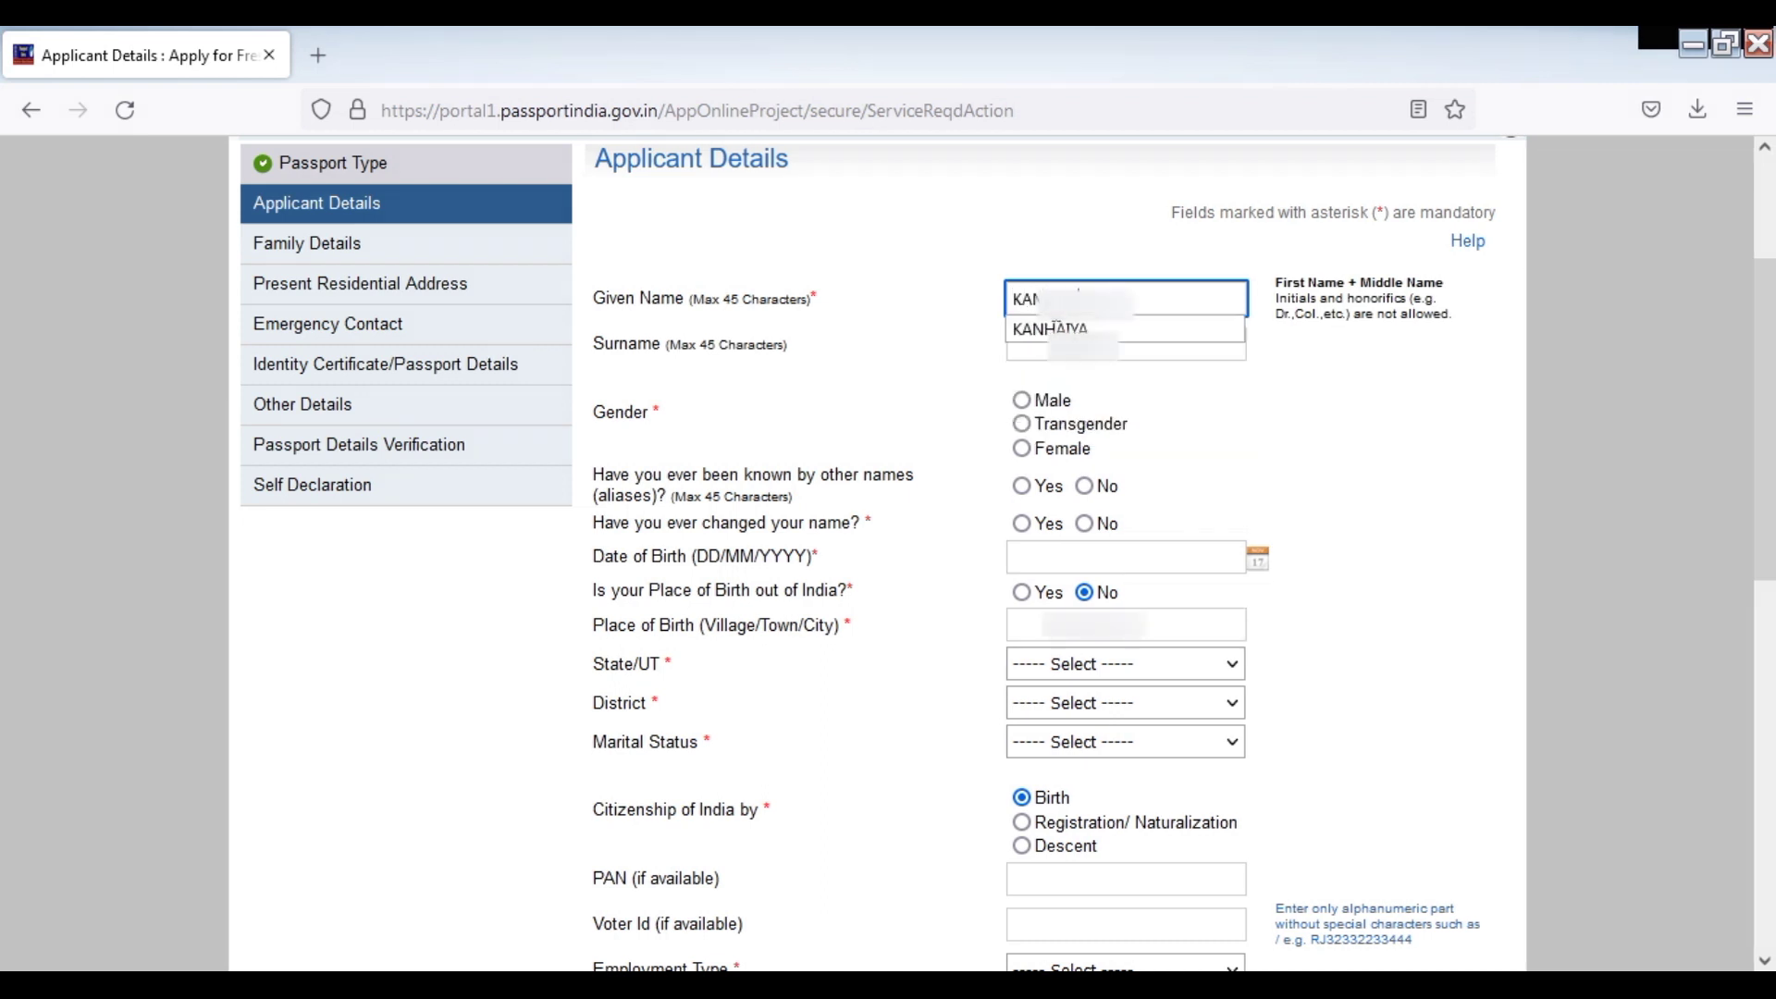
click(1126, 345)
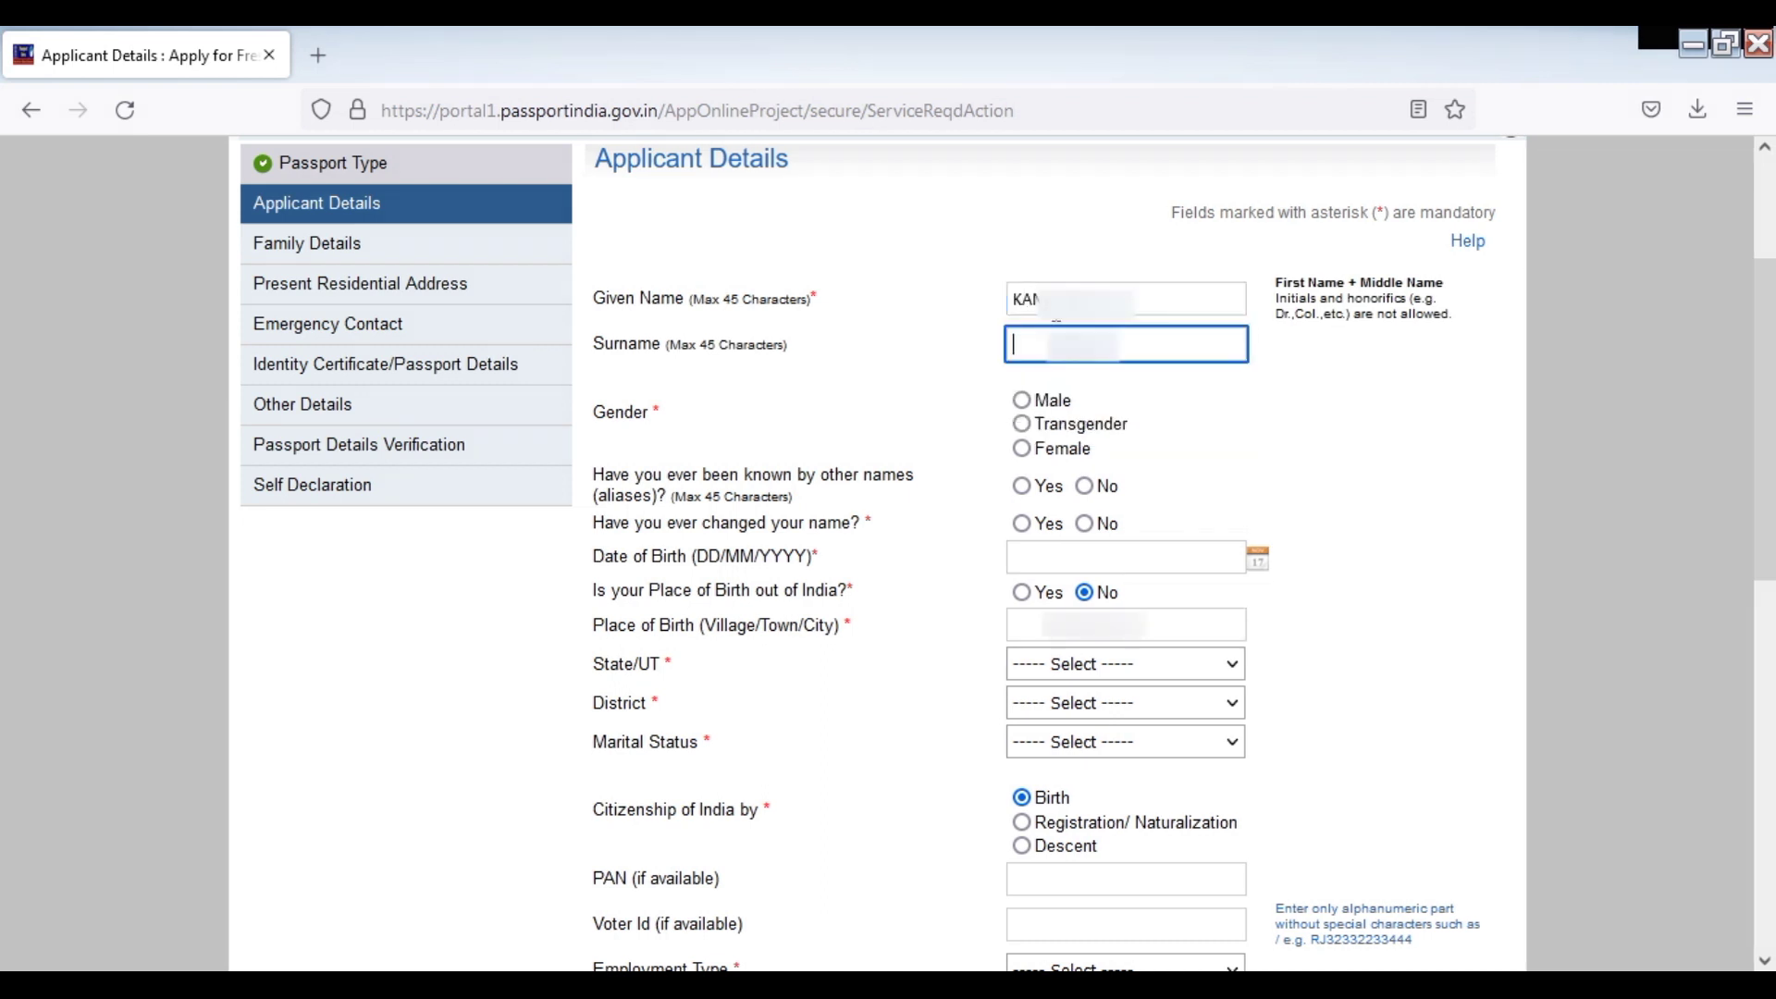
text(SAH)
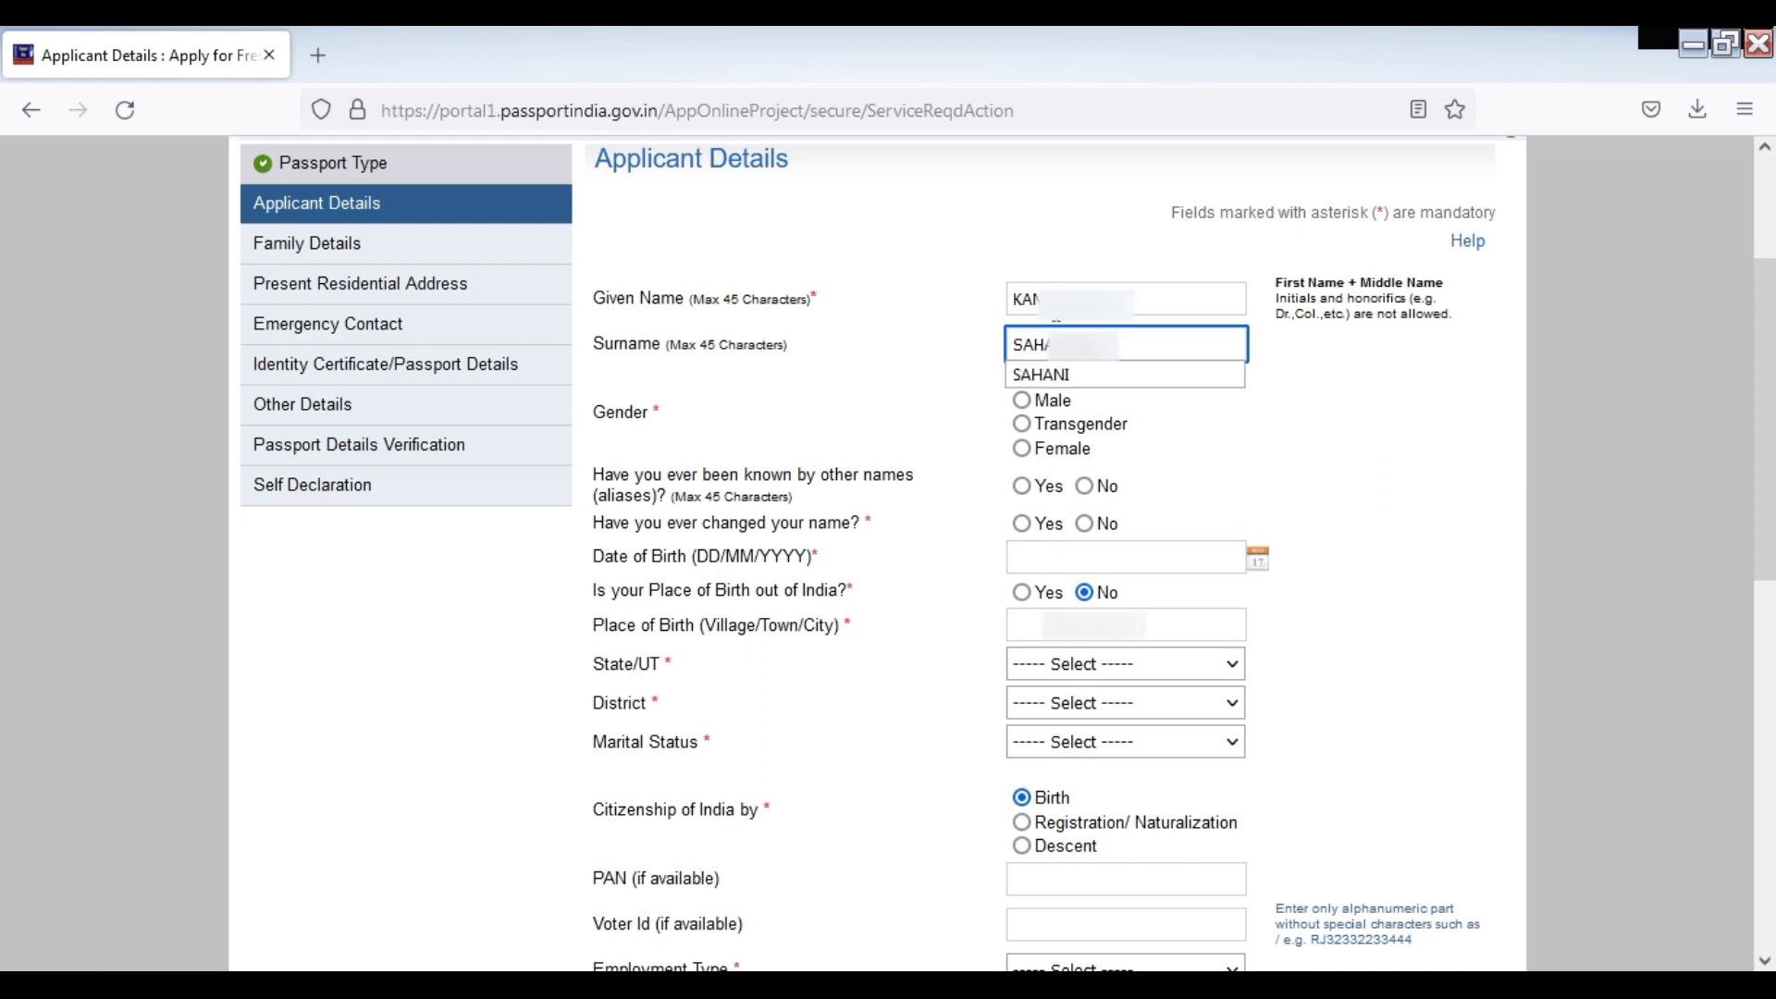
Set gender to Male, answer No to other names, and enter birth date 01/01/1998
click(883, 379)
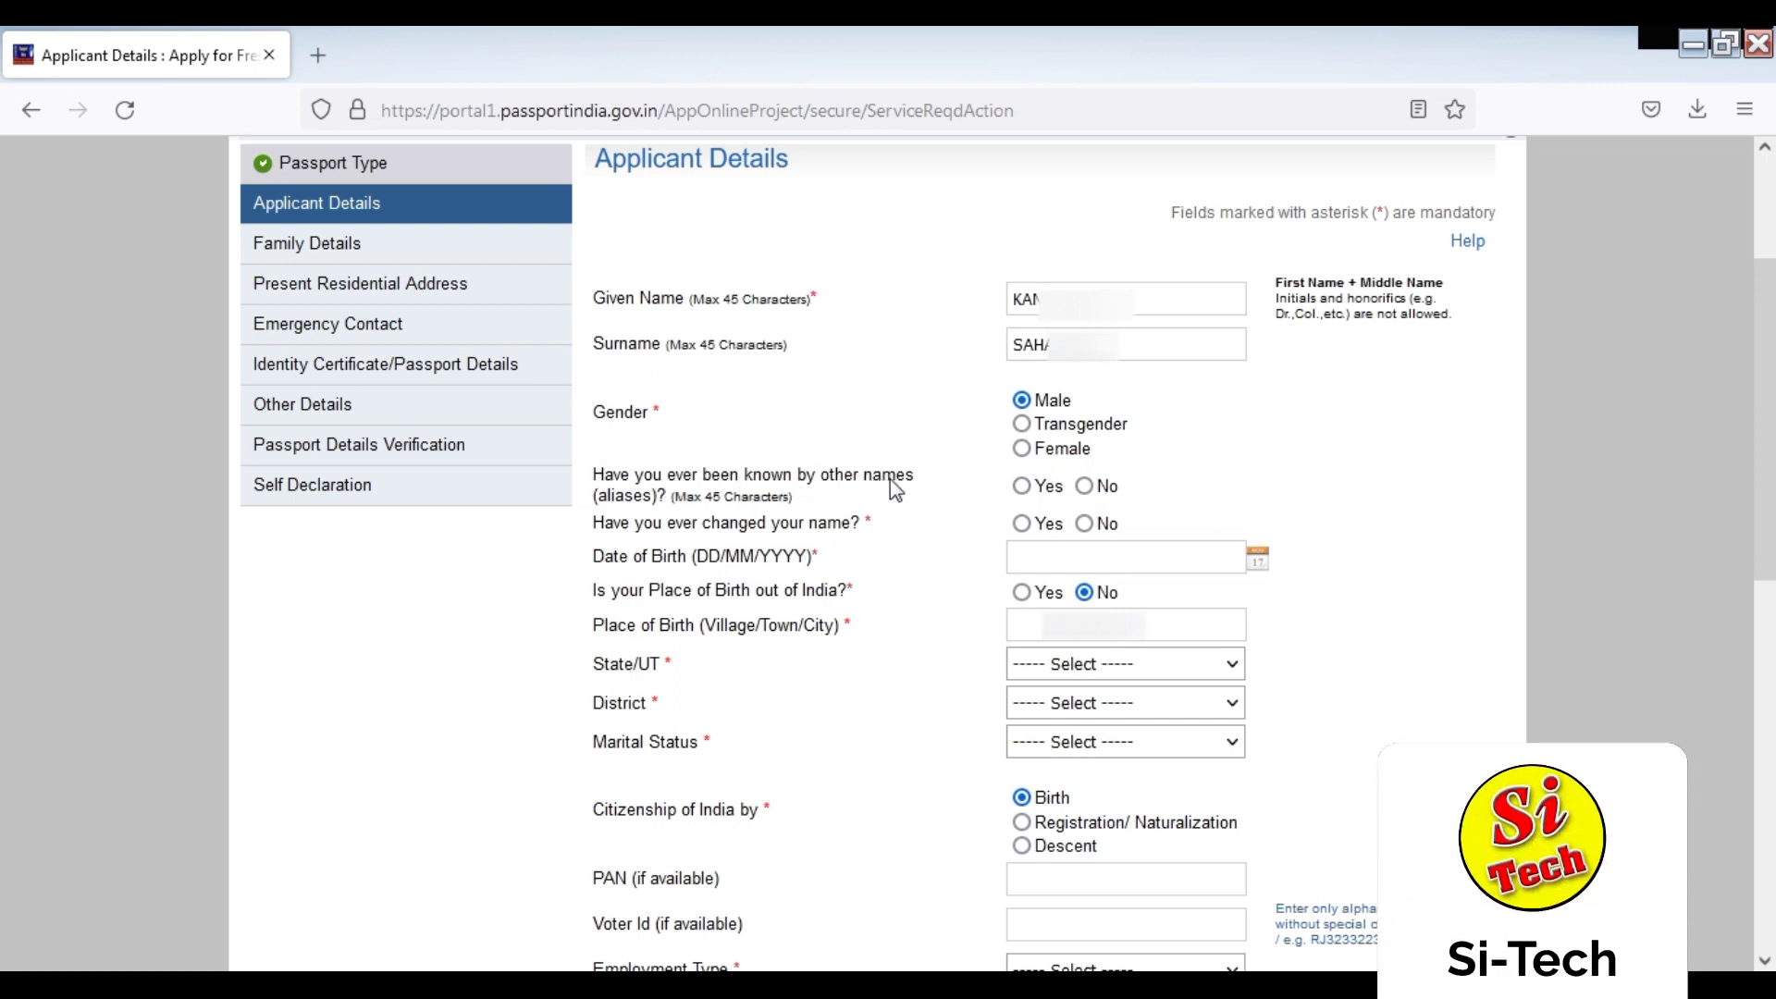
click(1088, 490)
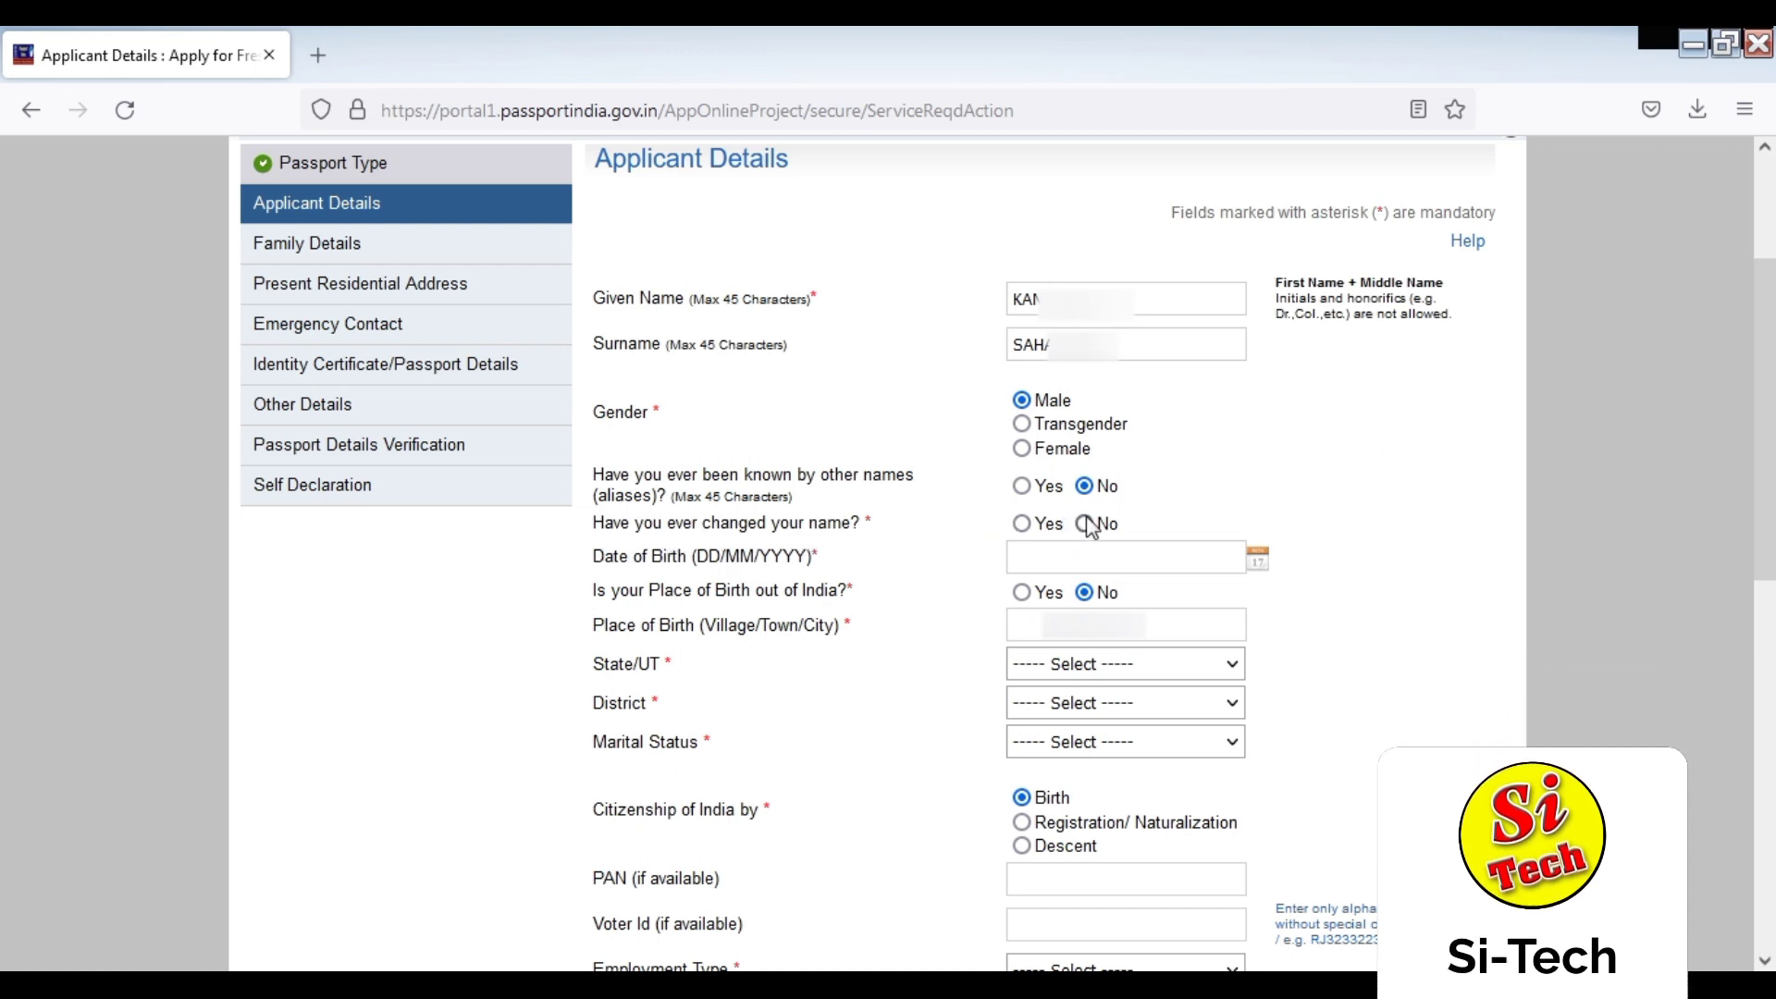
click(1040, 560)
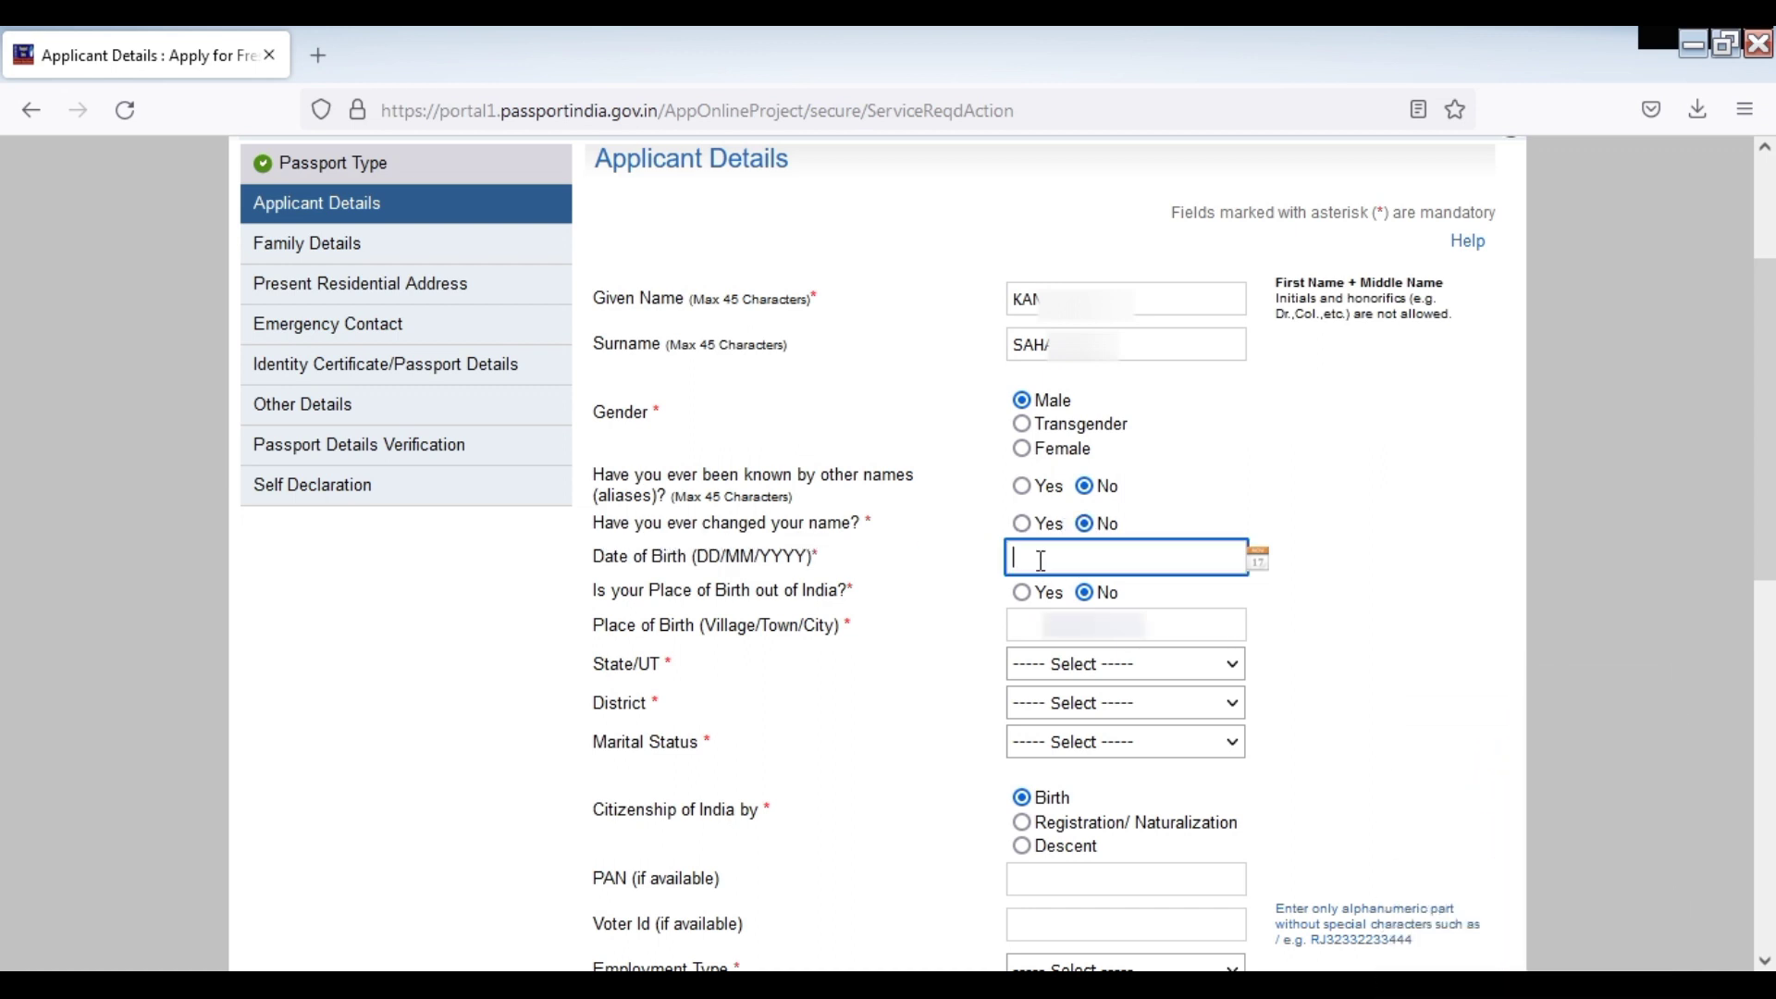
text(01)
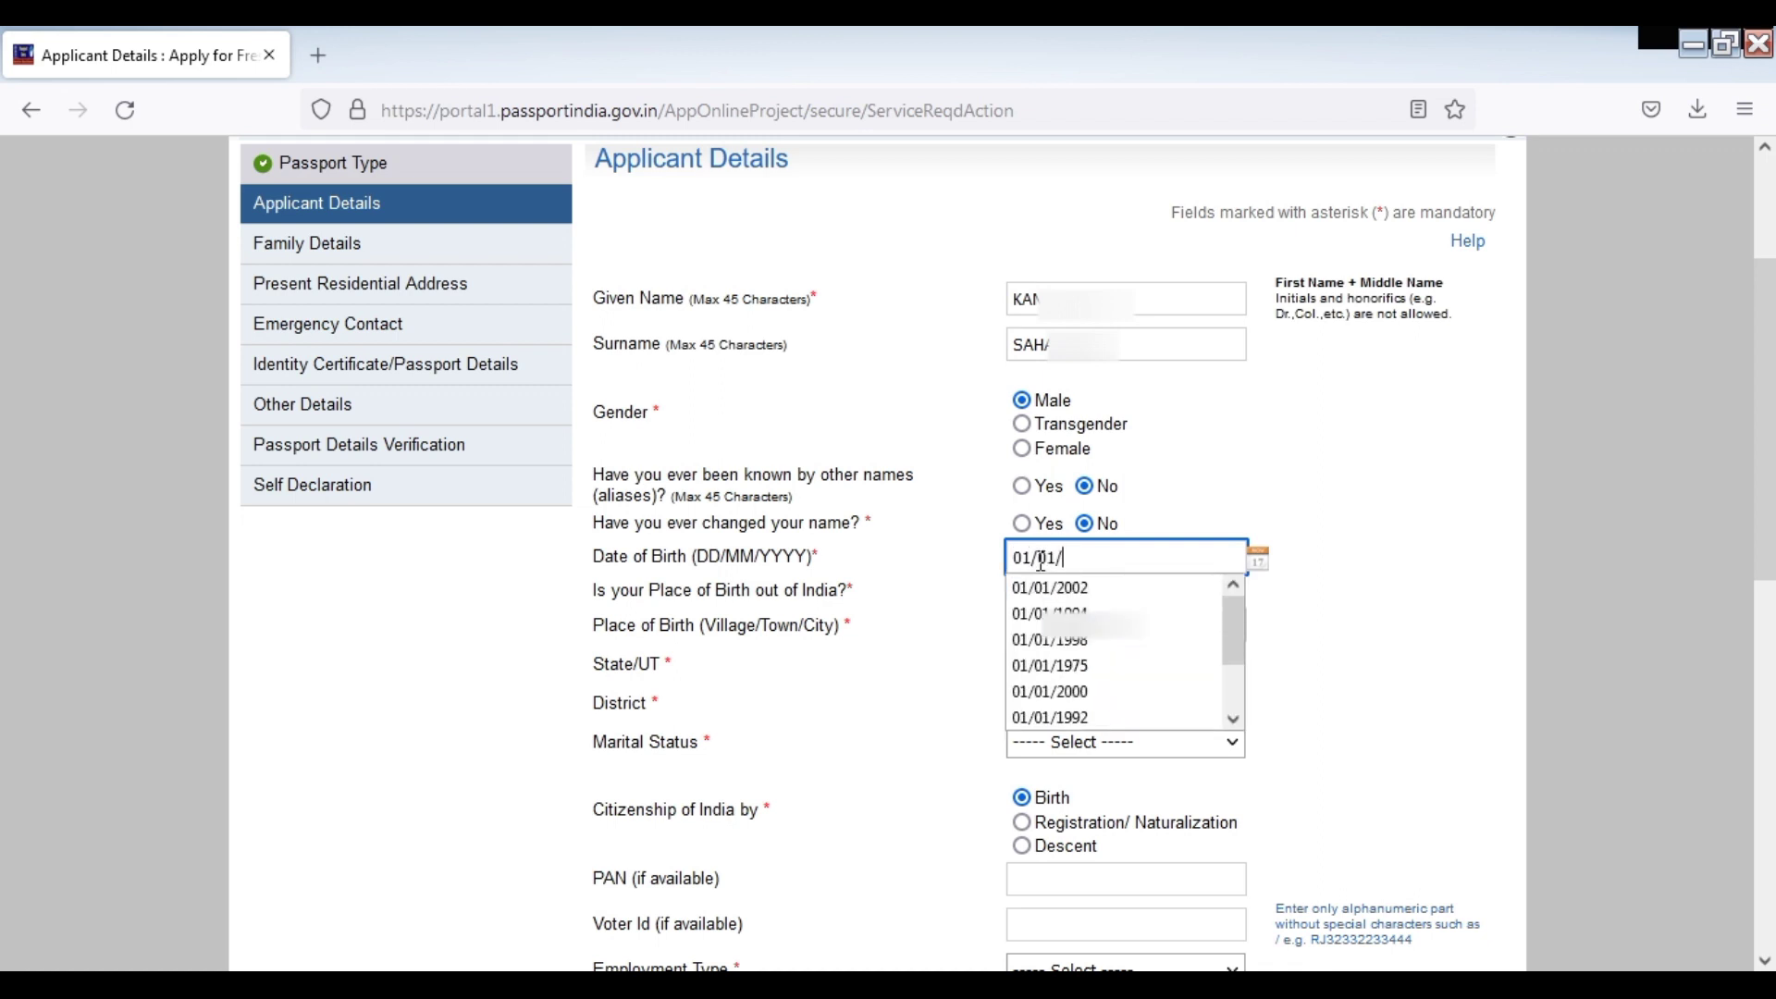
text(/01/1998)
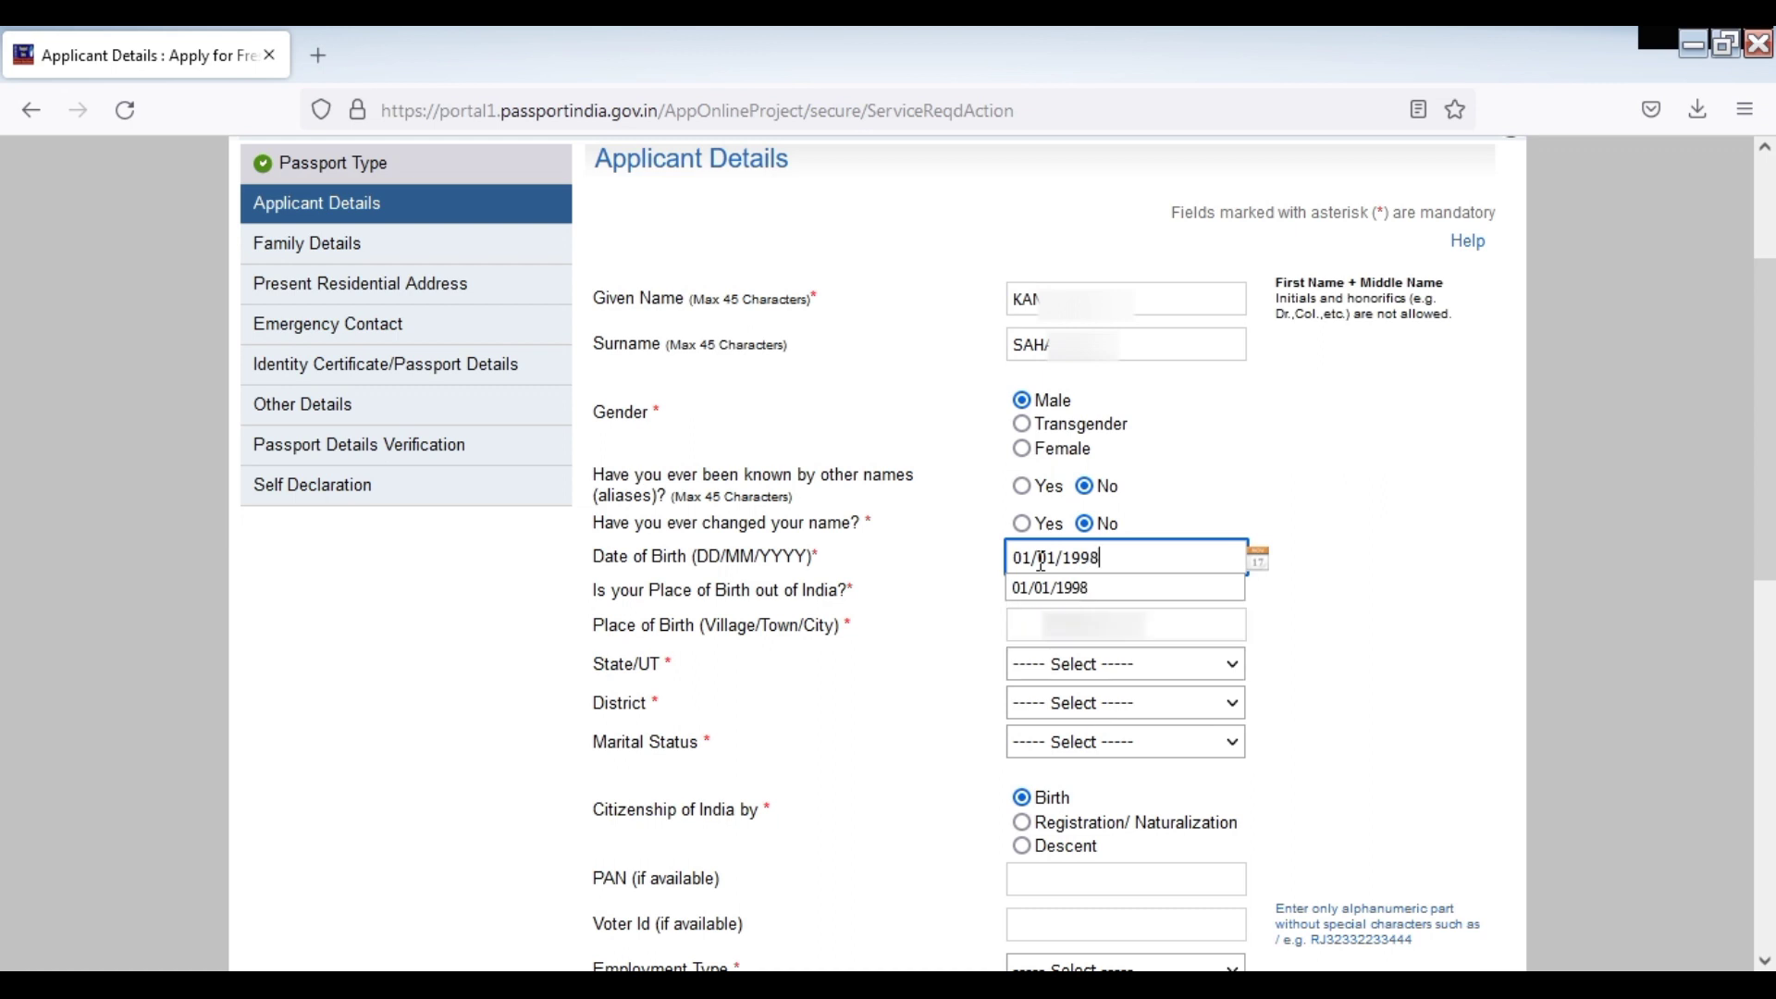
Keep 01/01/1998 as the date of birth and enter the town in Place of Birth
click(1256, 563)
click(1275, 570)
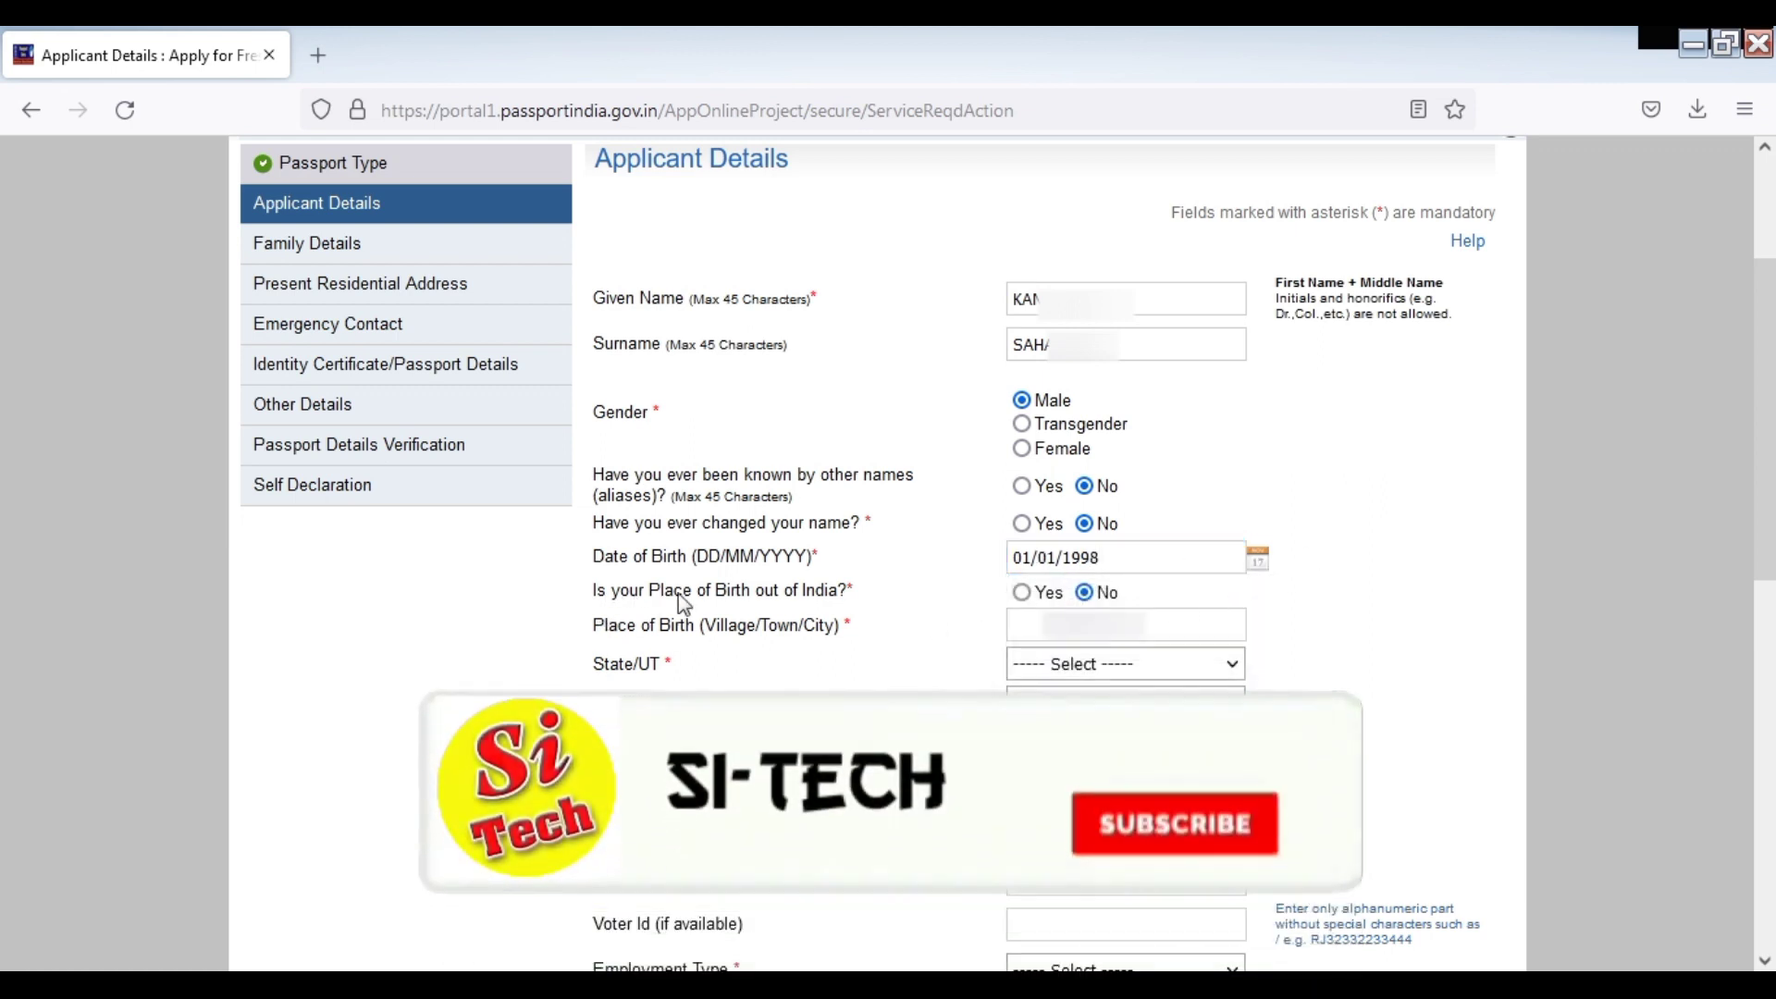
click(1034, 629)
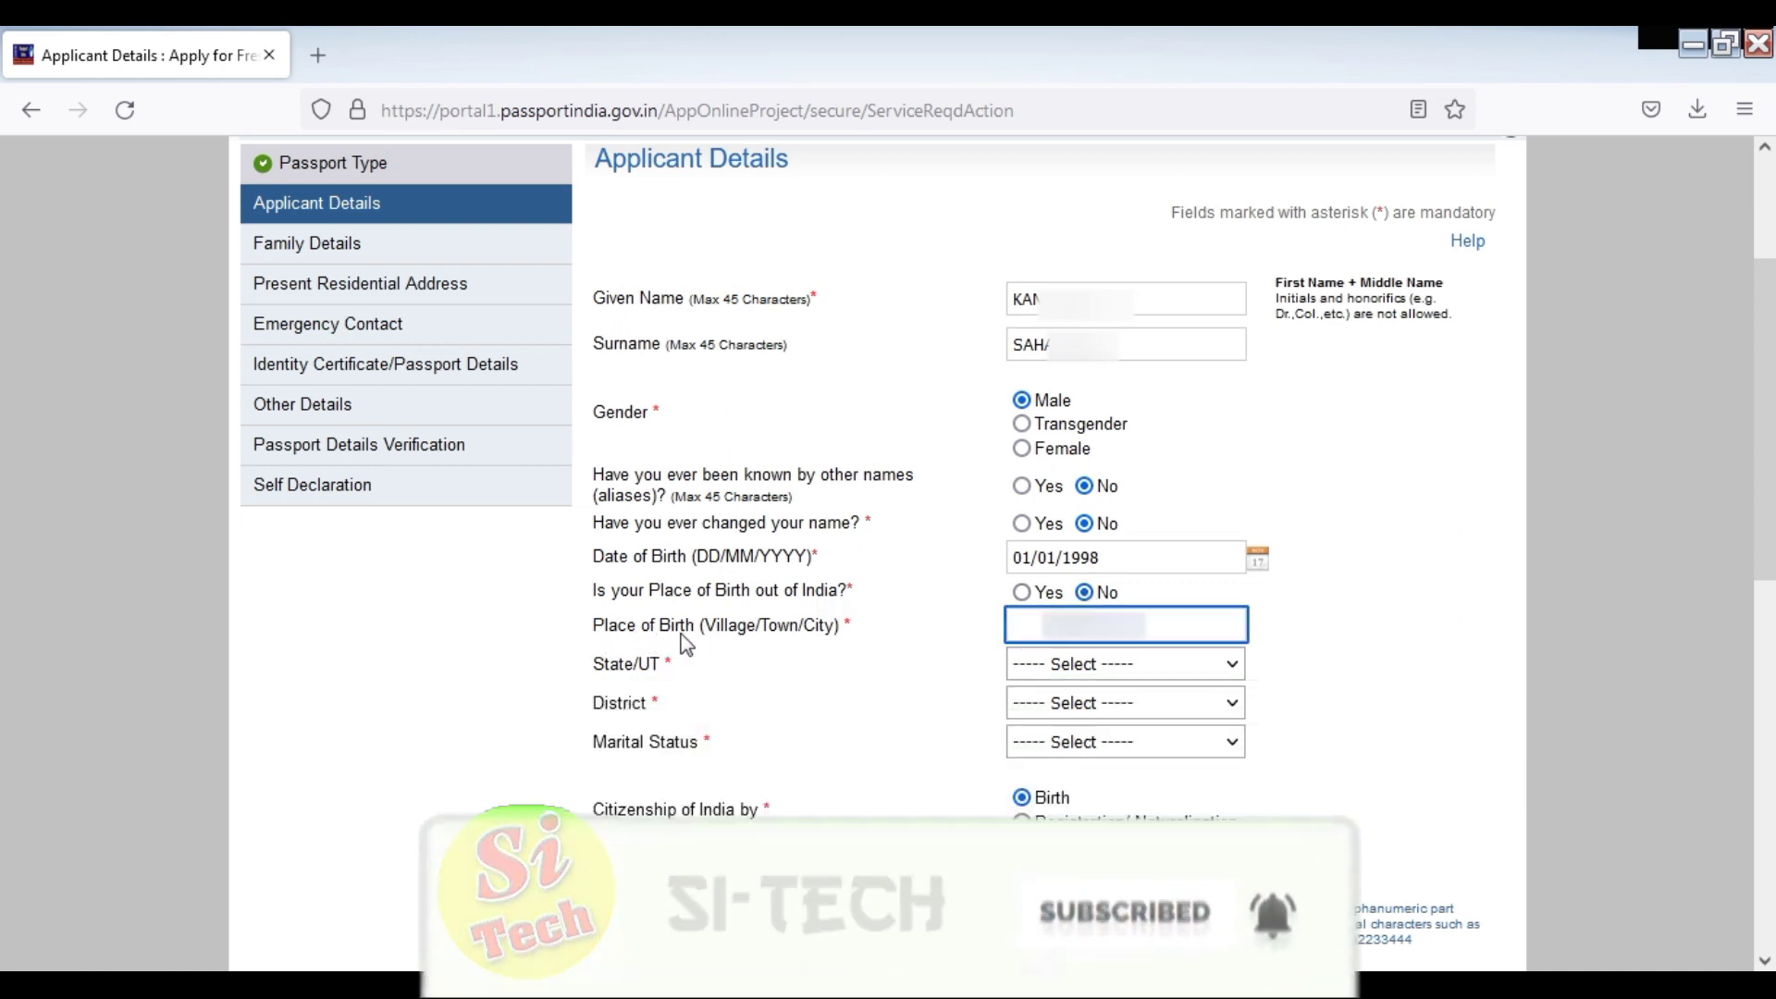
click(1039, 625)
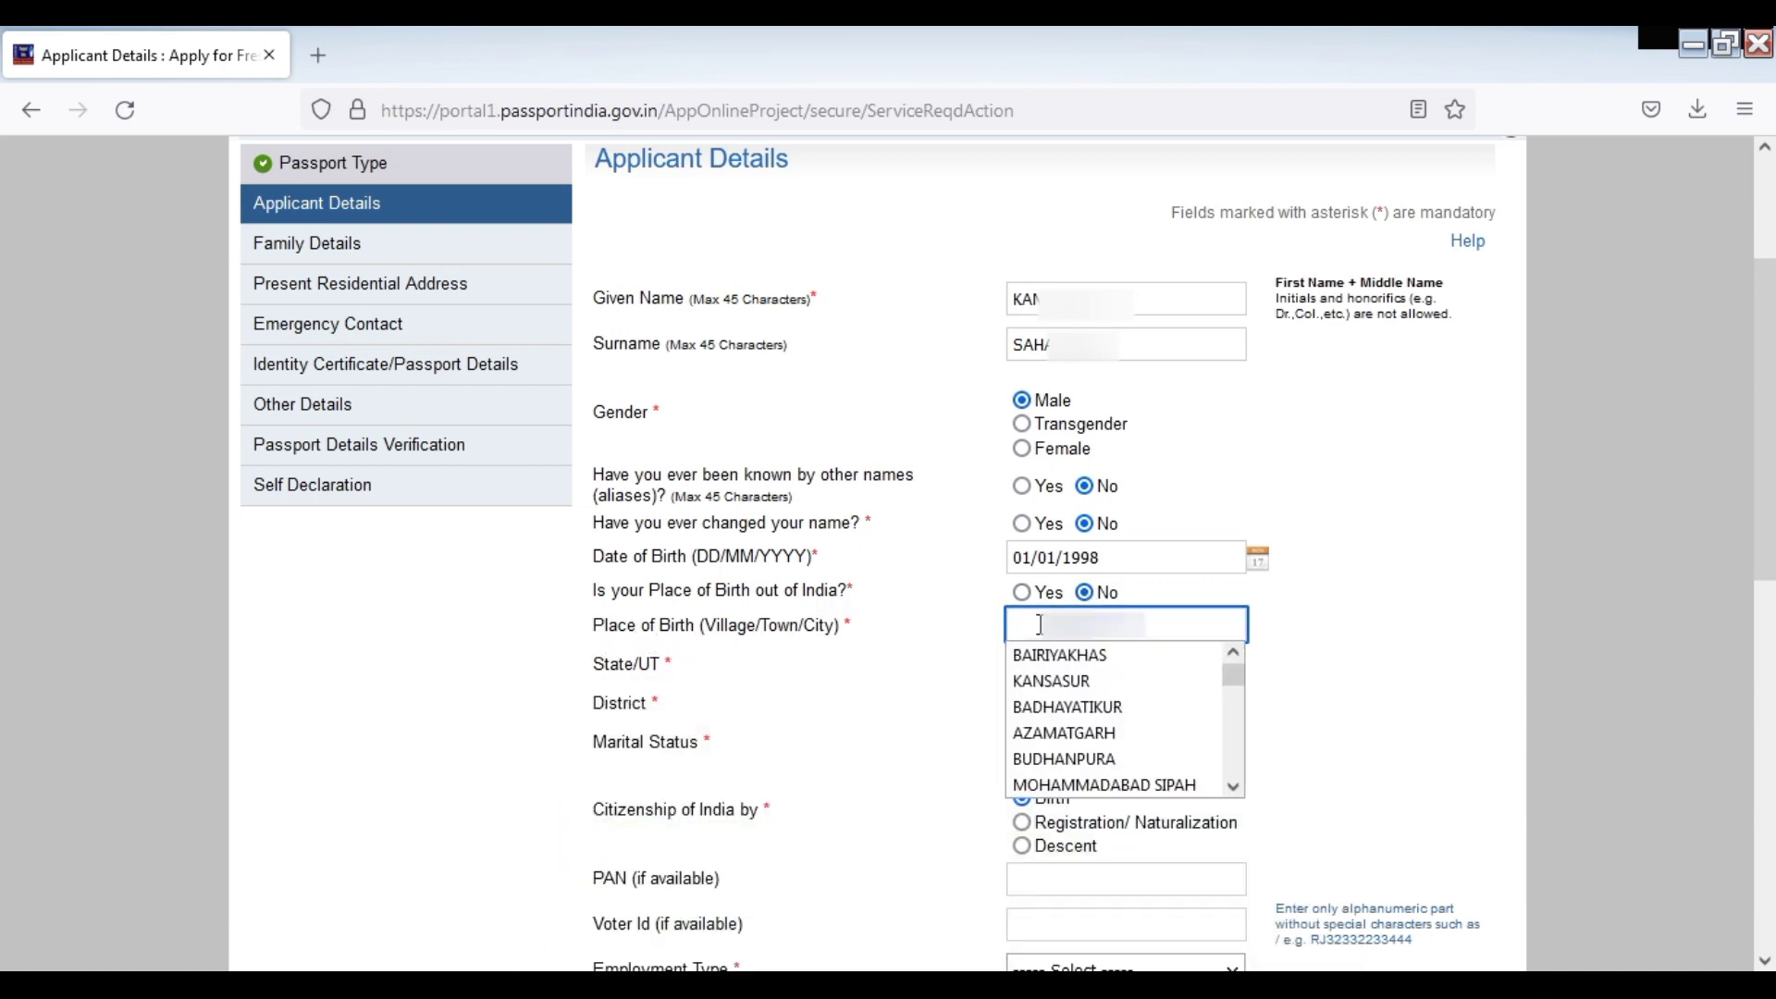
text(GOR)
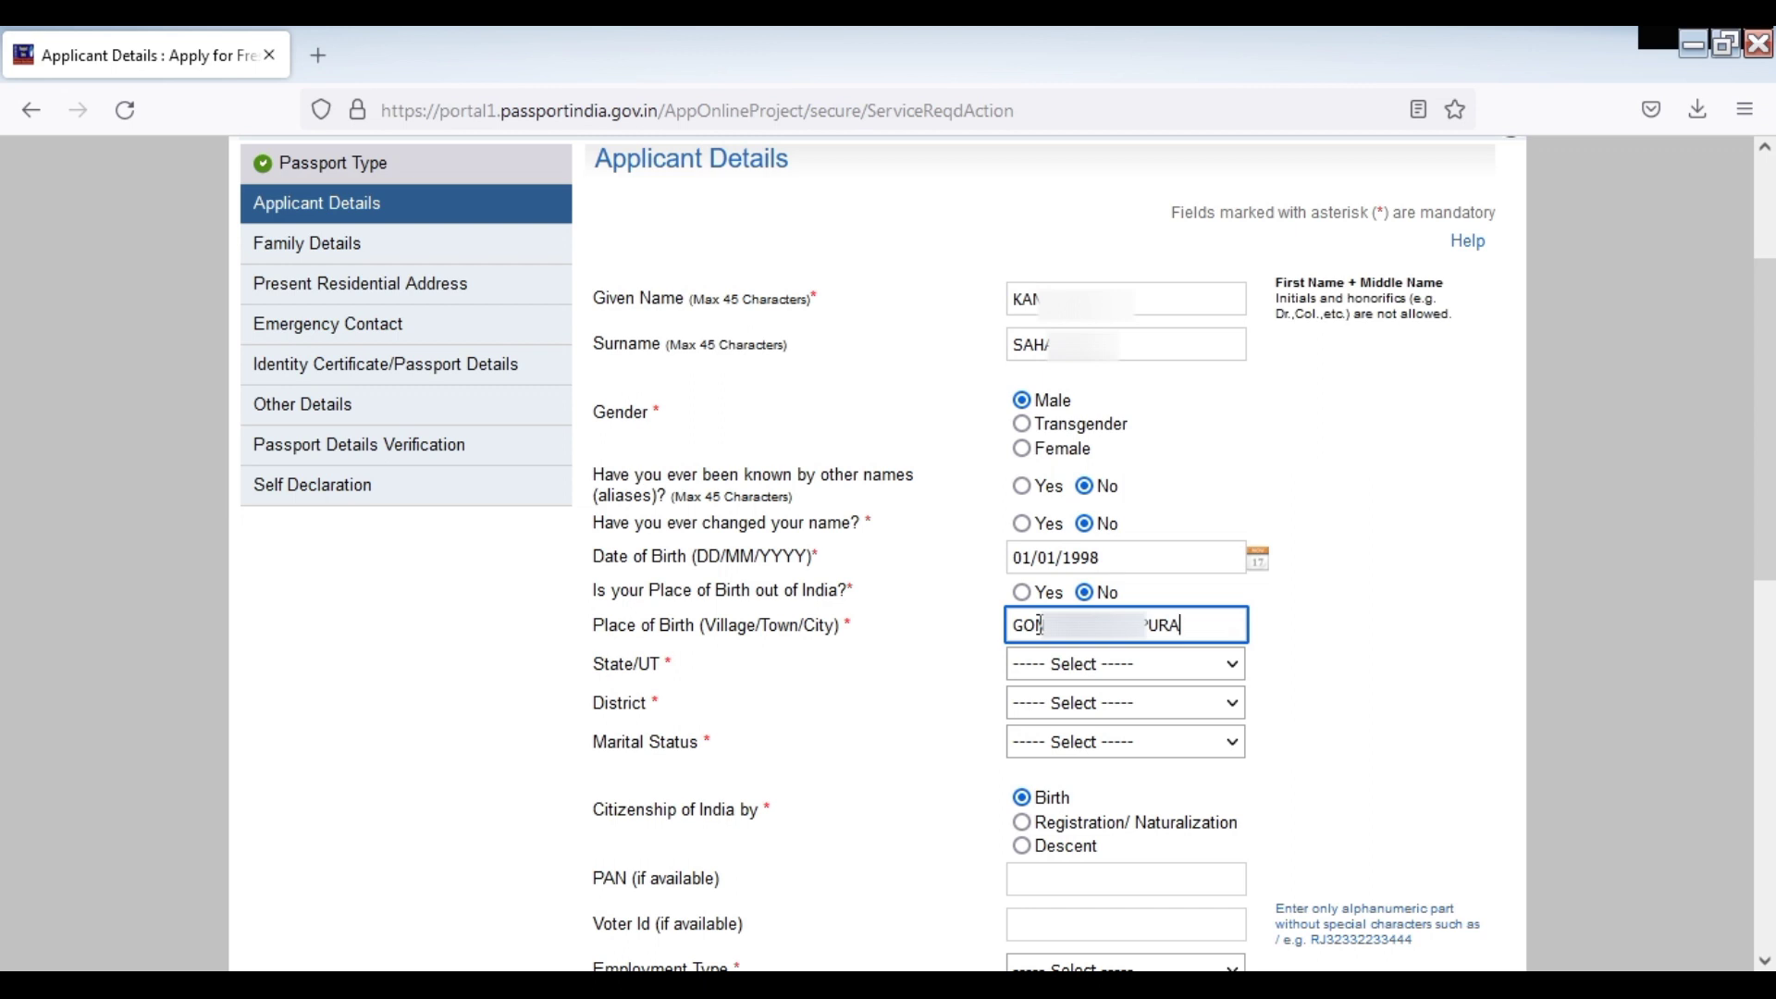
Choose Uttar Pradesh as State/UT and type 'mau' for the district
click(1078, 666)
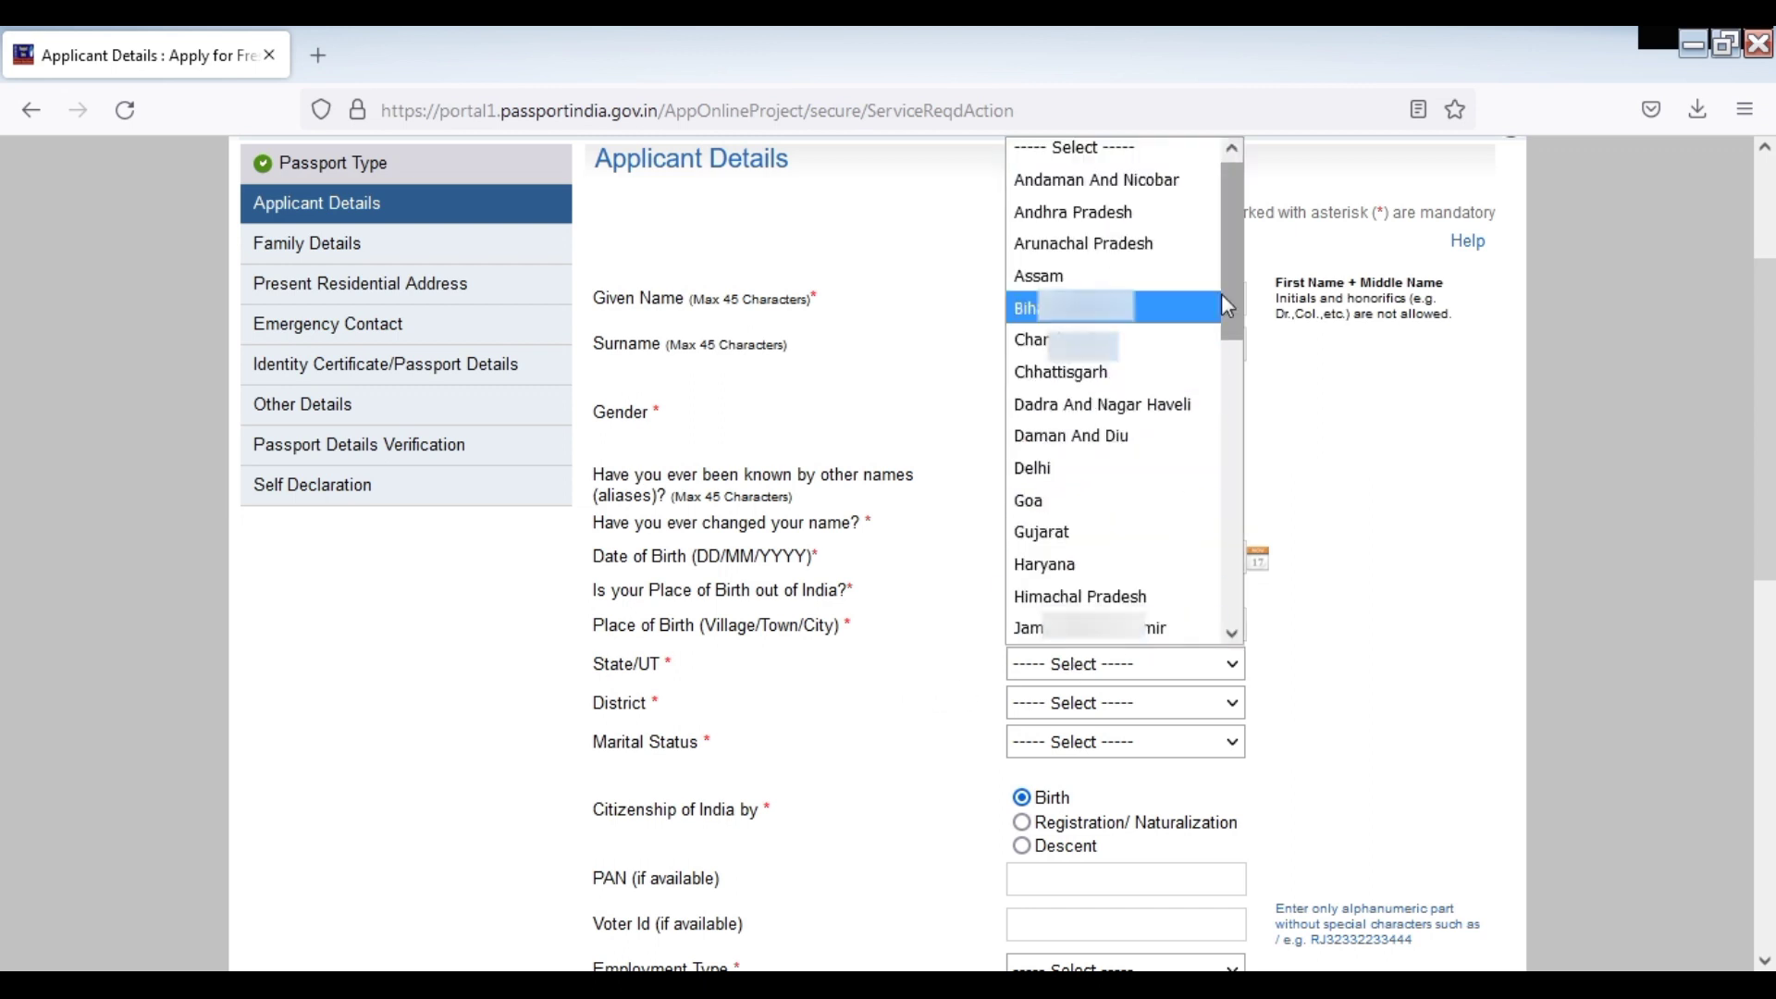
drag(1230, 268, 1200, 629)
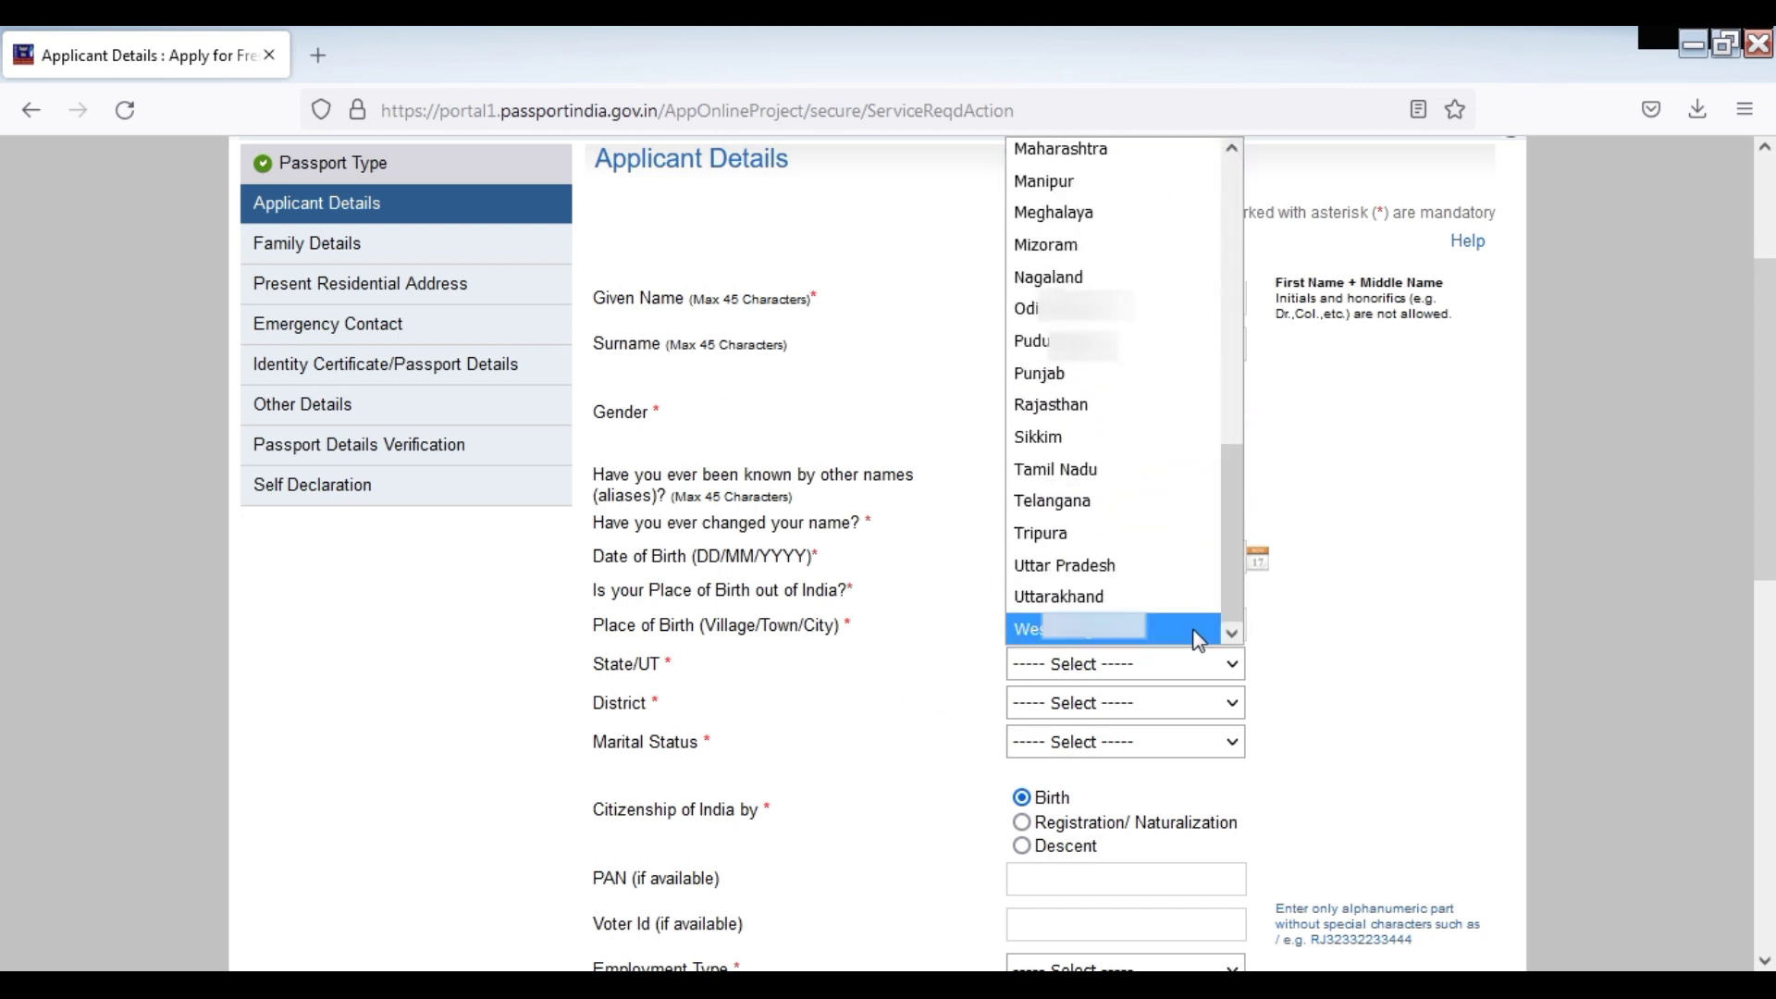
click(1101, 569)
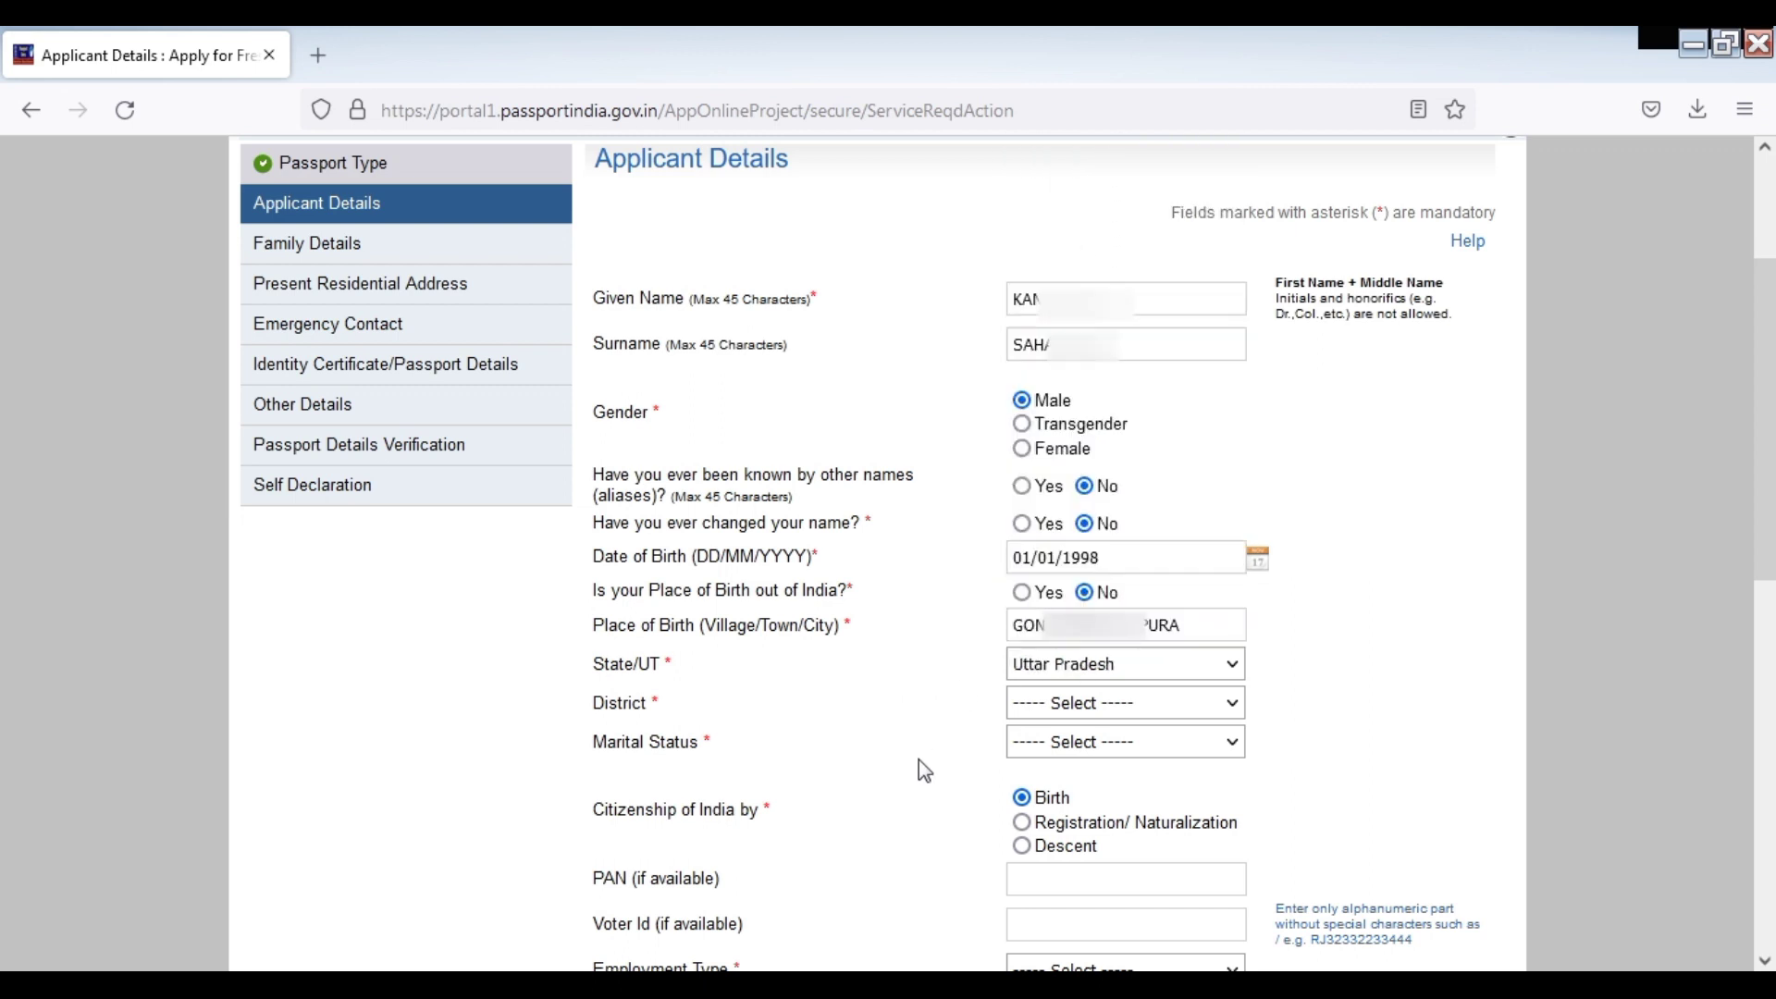
click(1060, 707)
text(mau)
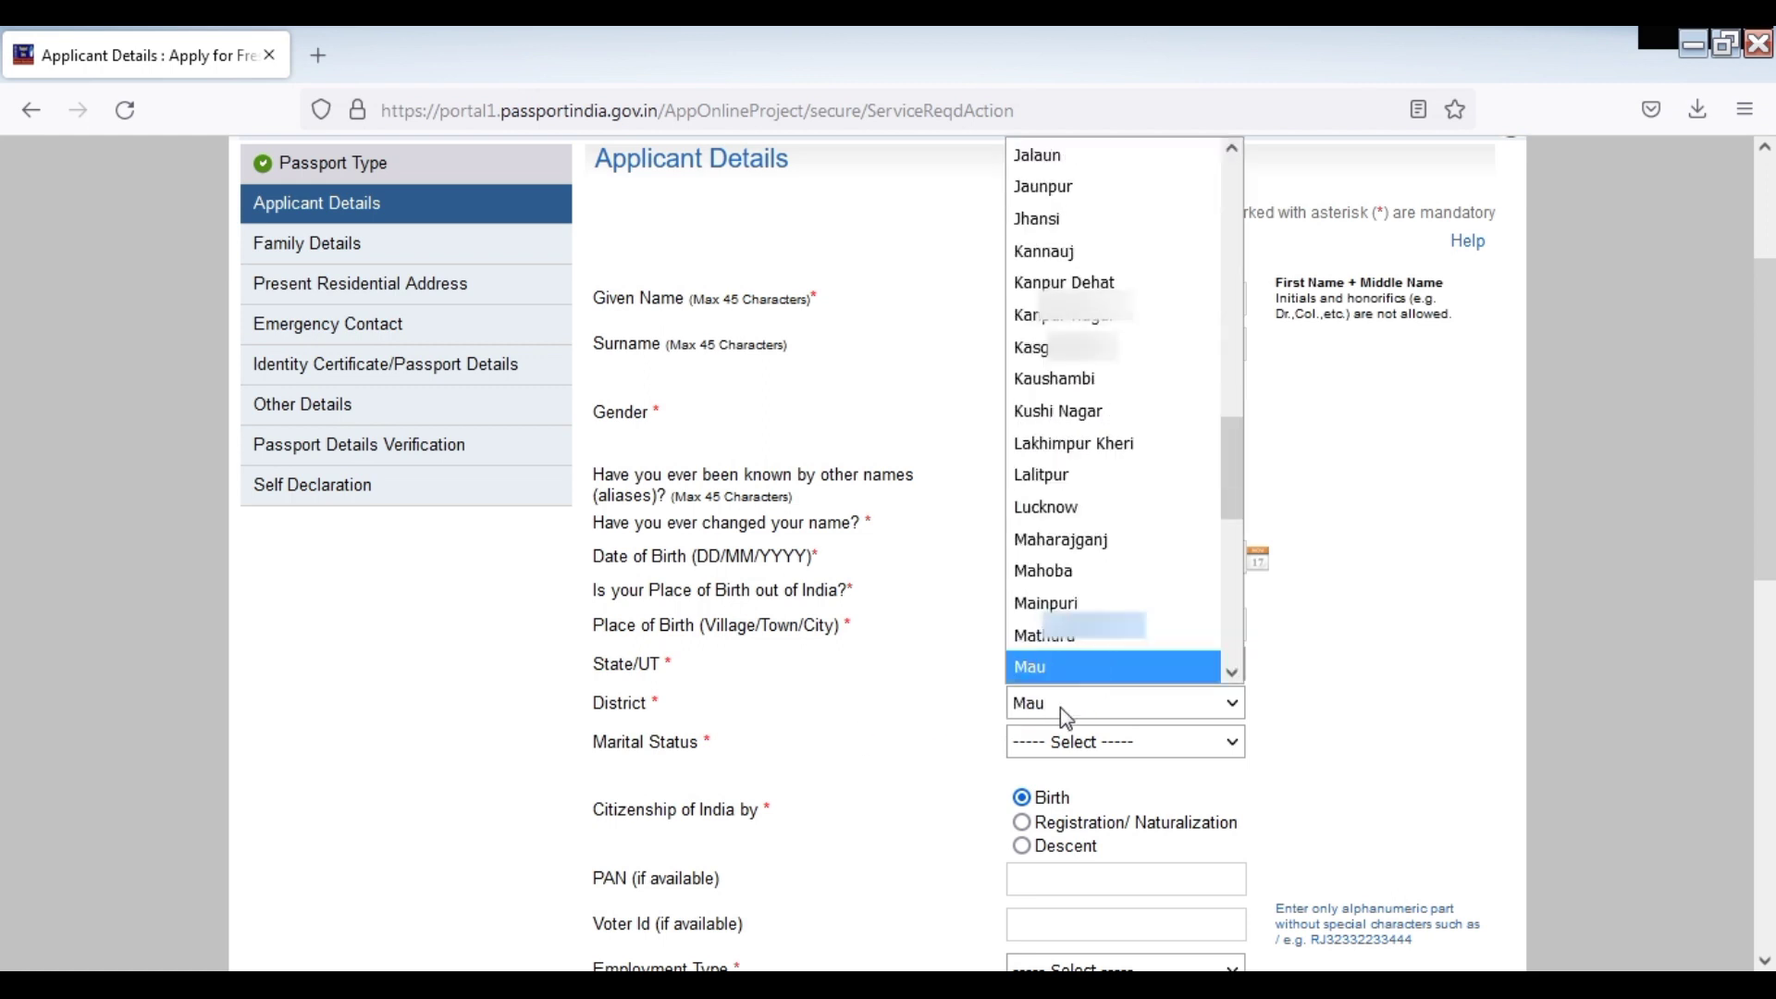
Confirm Mau as the district and change marital status from Single to Married
key(Return)
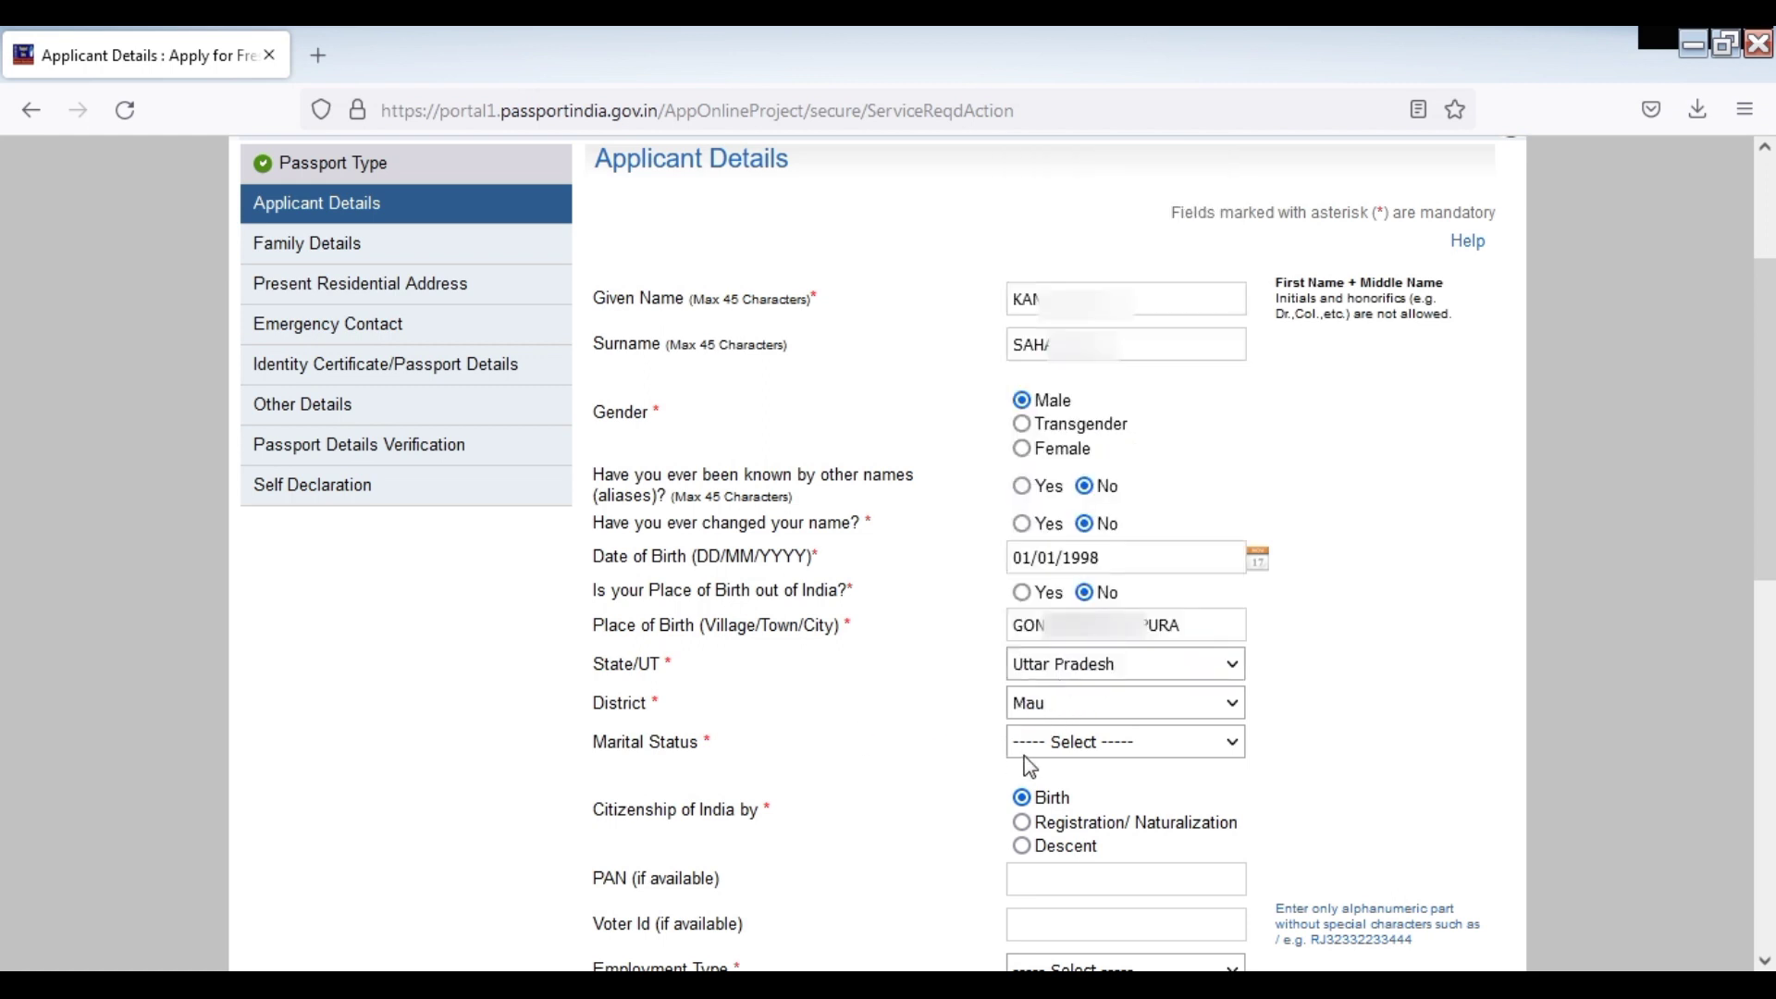
click(1115, 749)
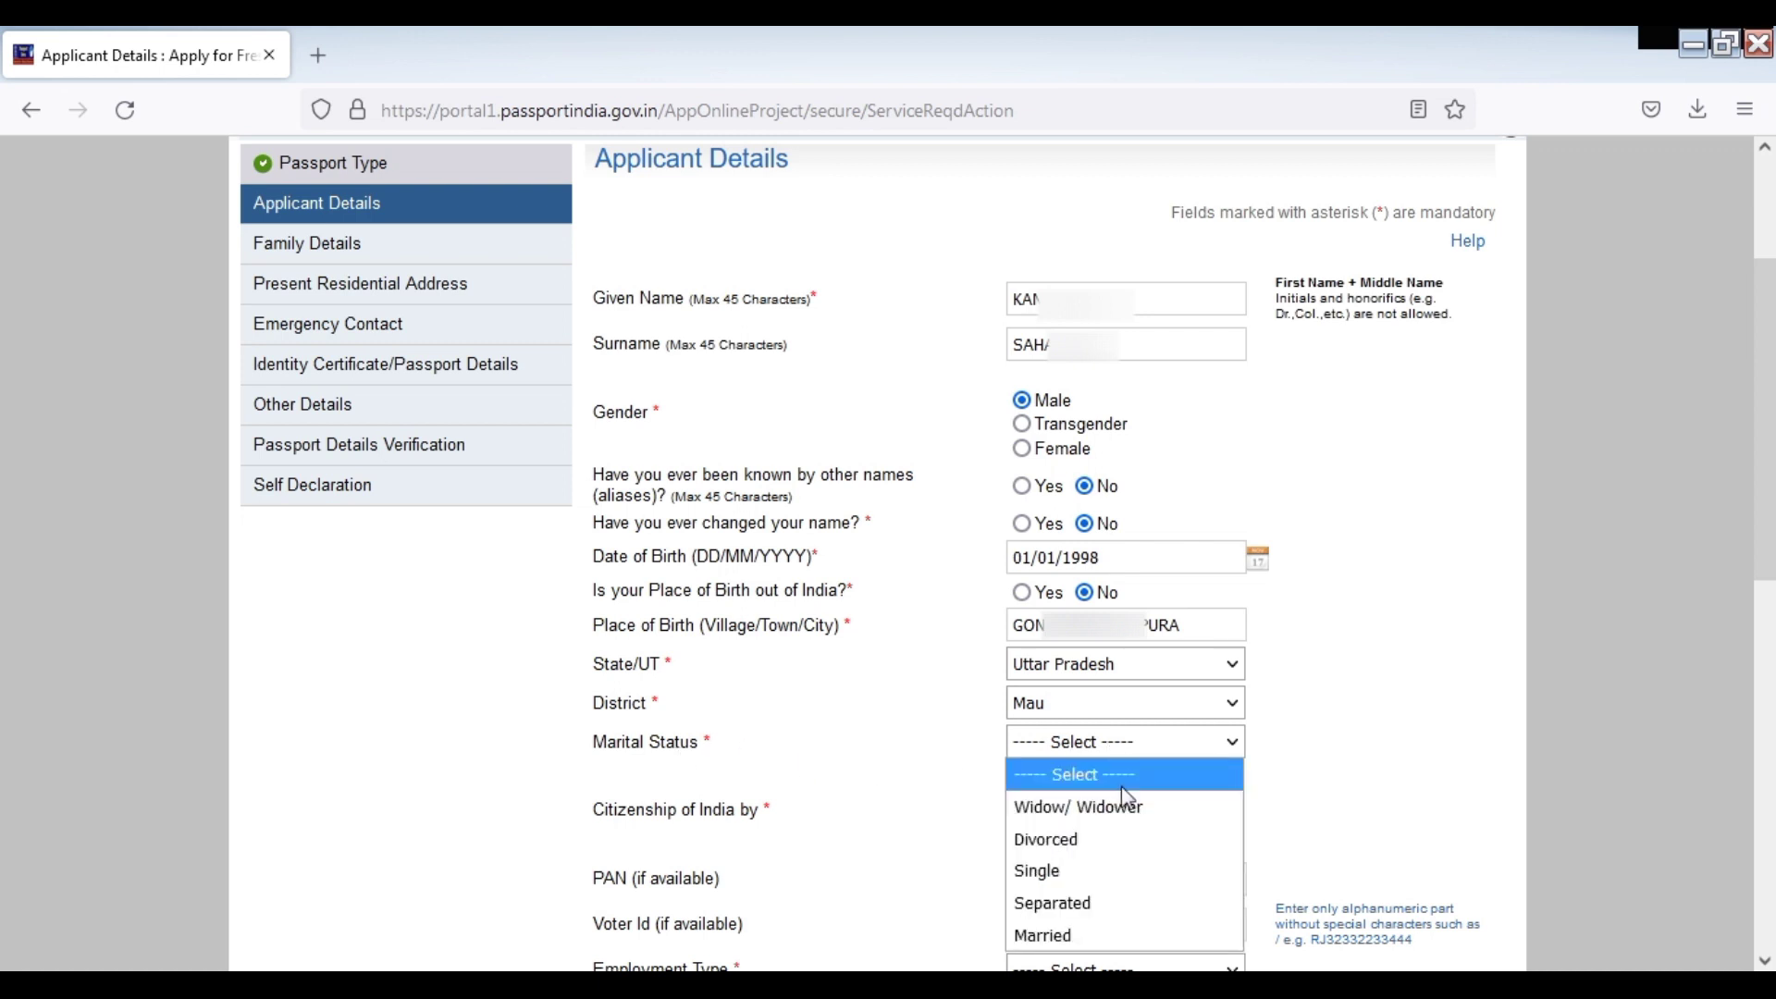
click(1080, 882)
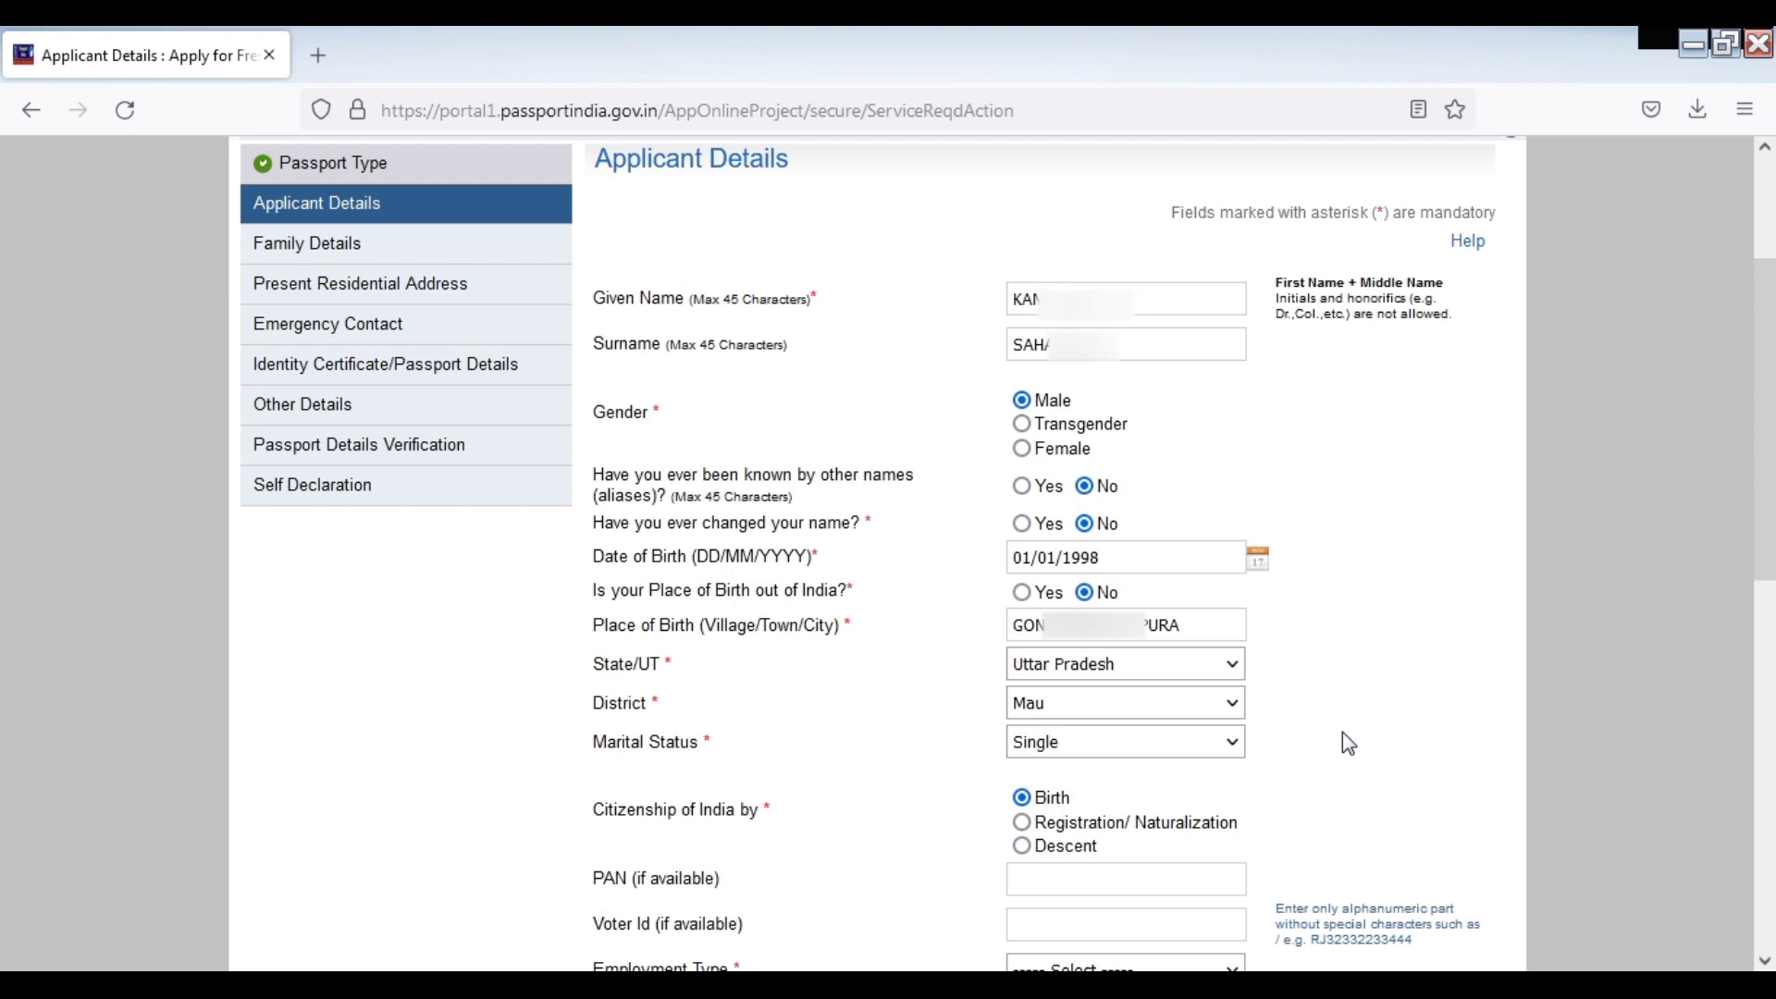
click(1087, 740)
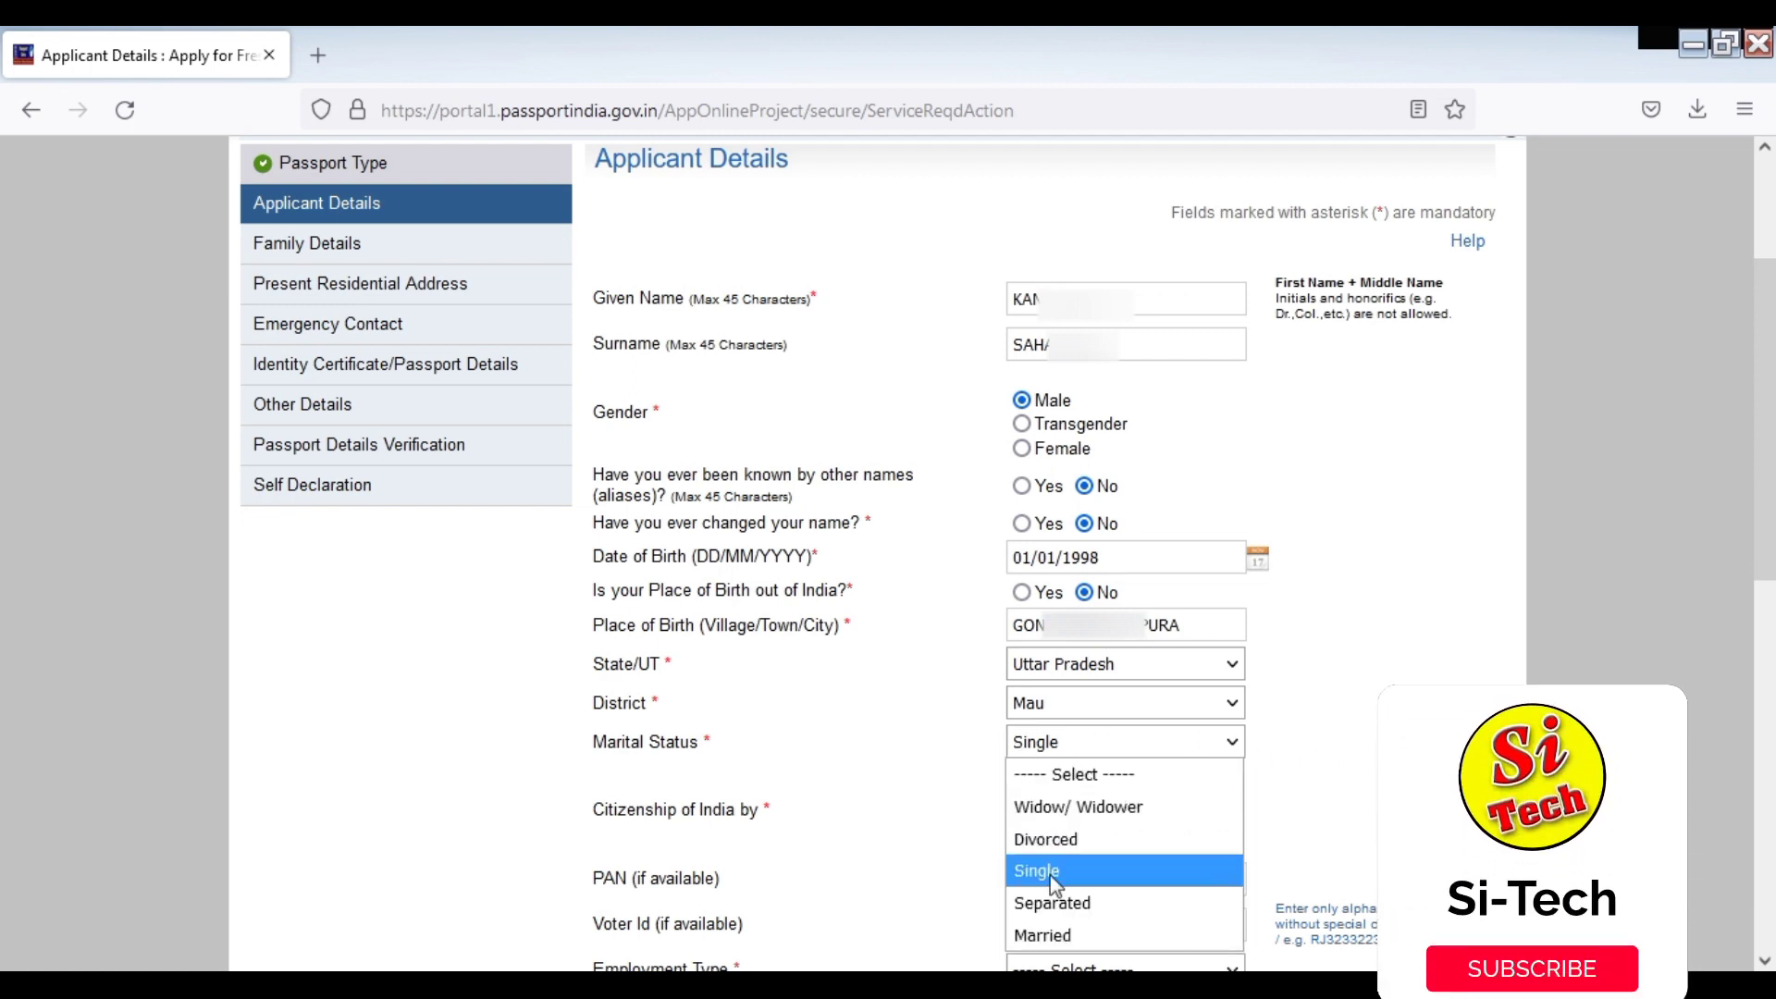
click(1064, 936)
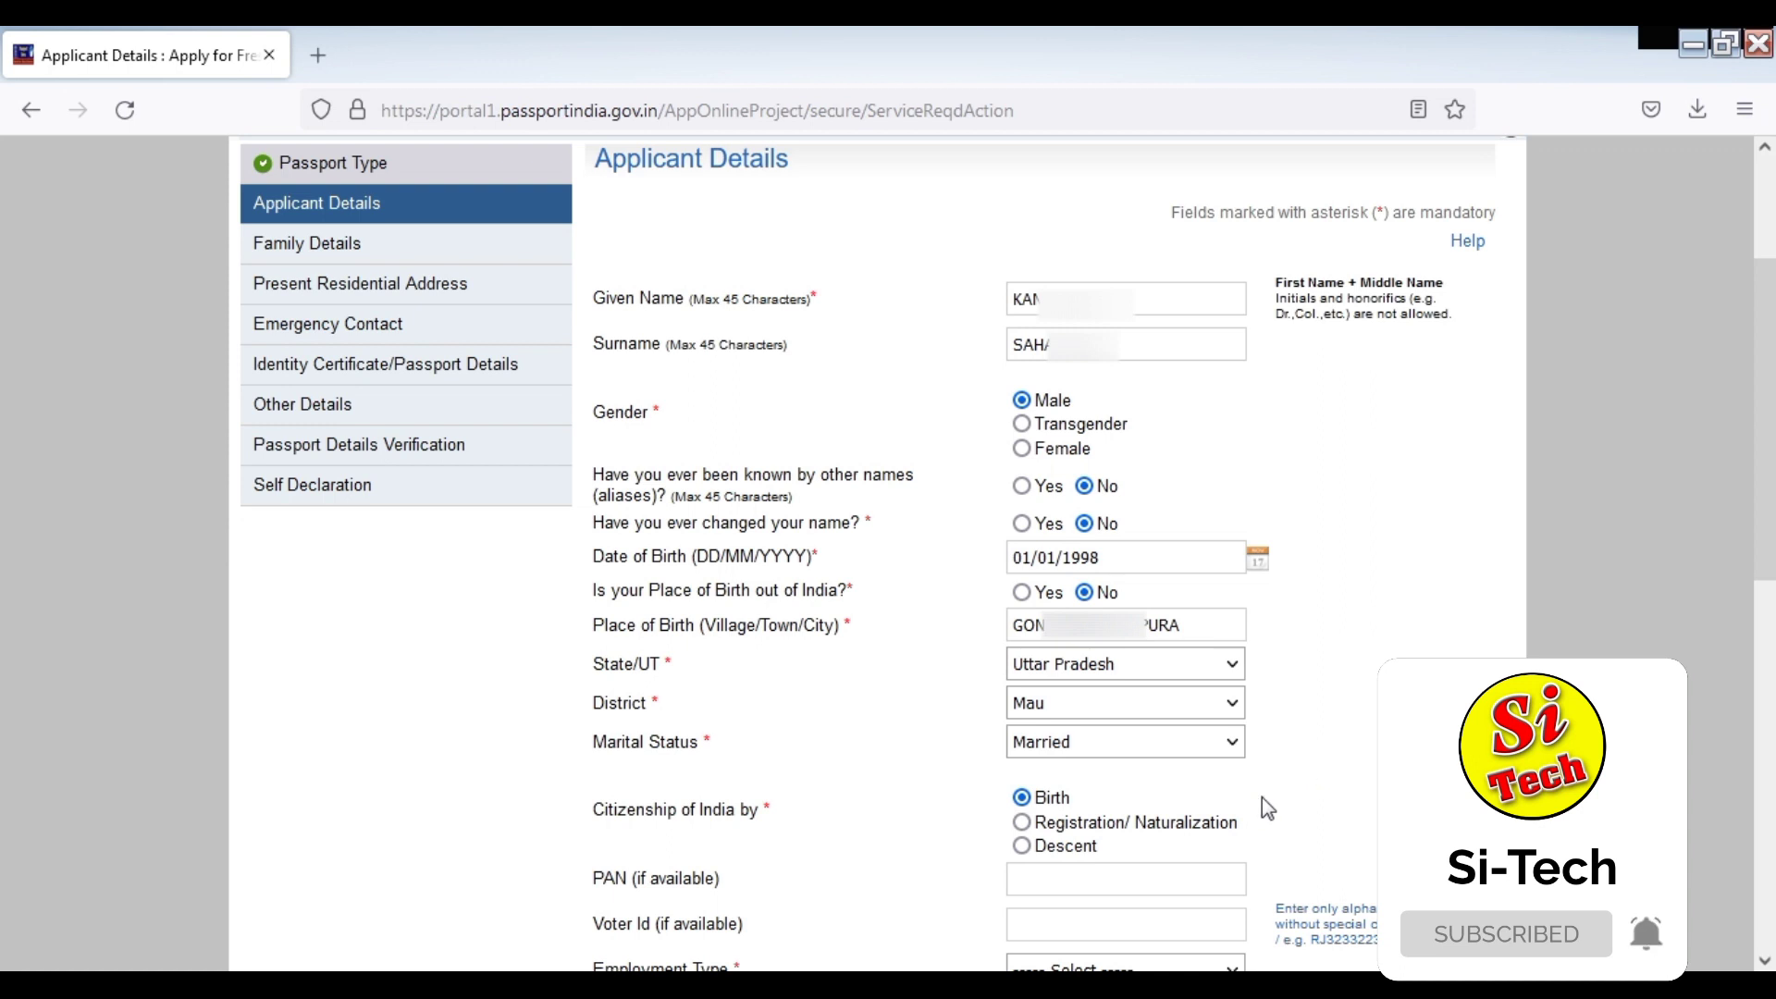
Highlight the Citizenship of India, PAN and Voter Id labels on the form
drag(594, 819, 737, 821)
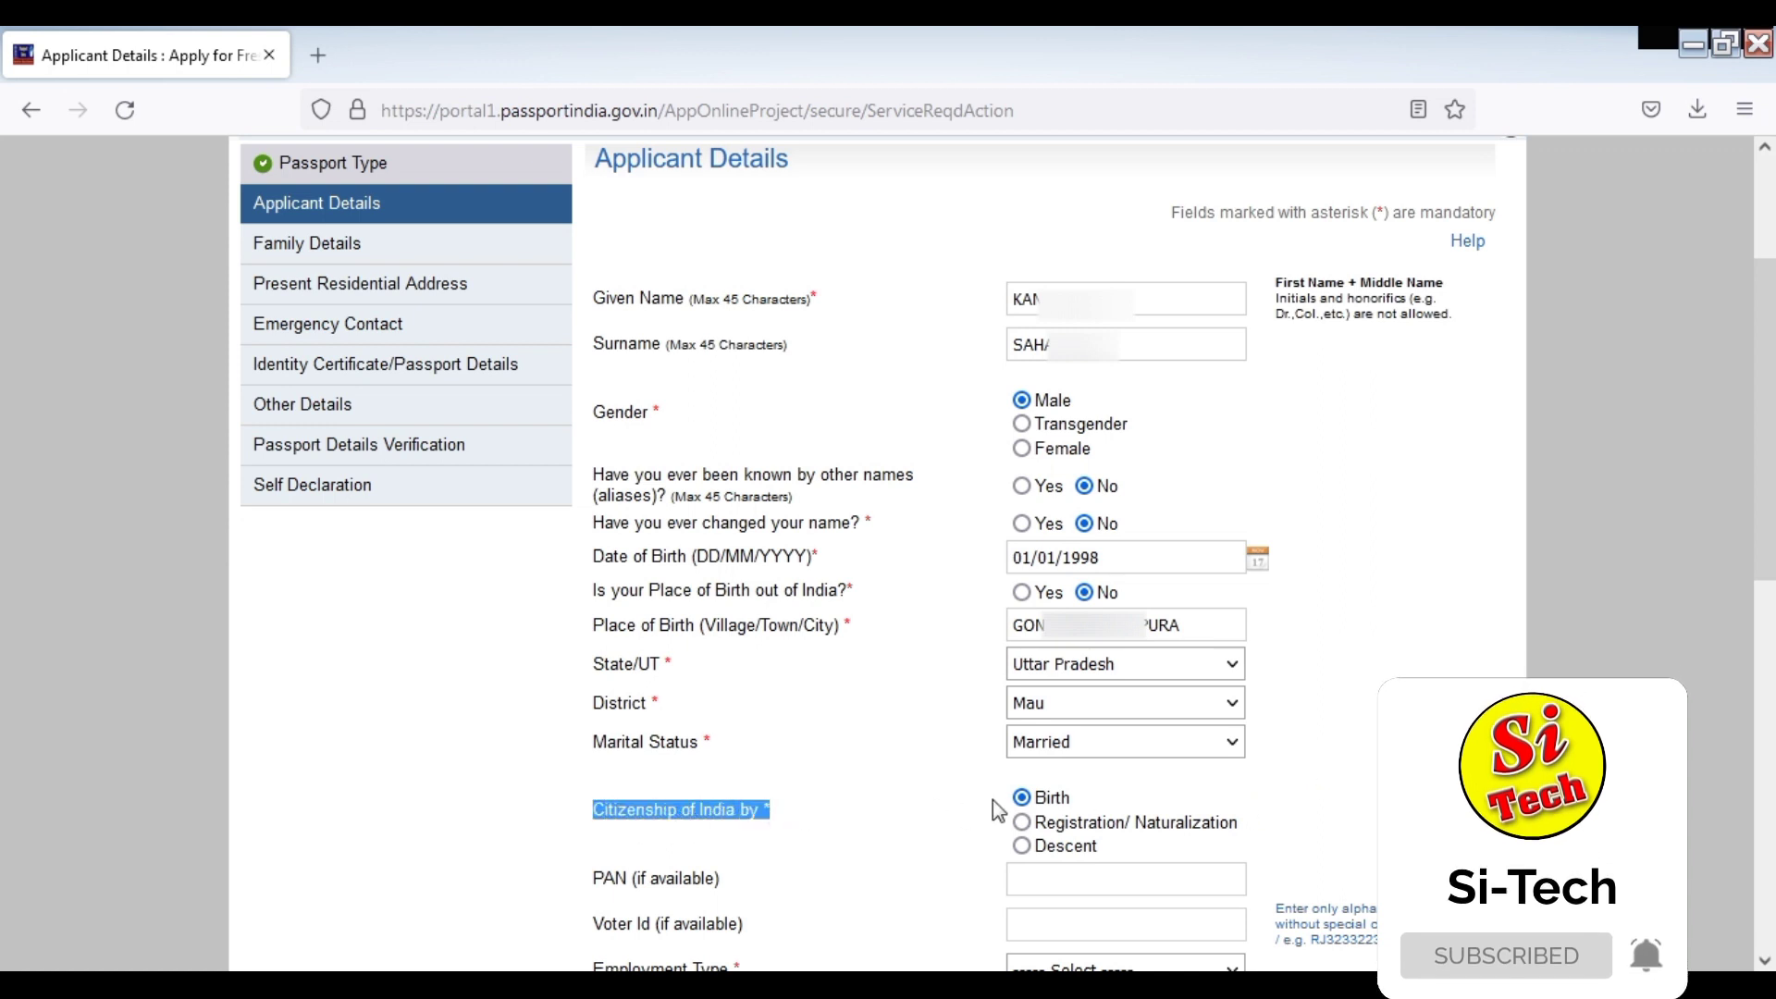
drag(589, 888, 777, 883)
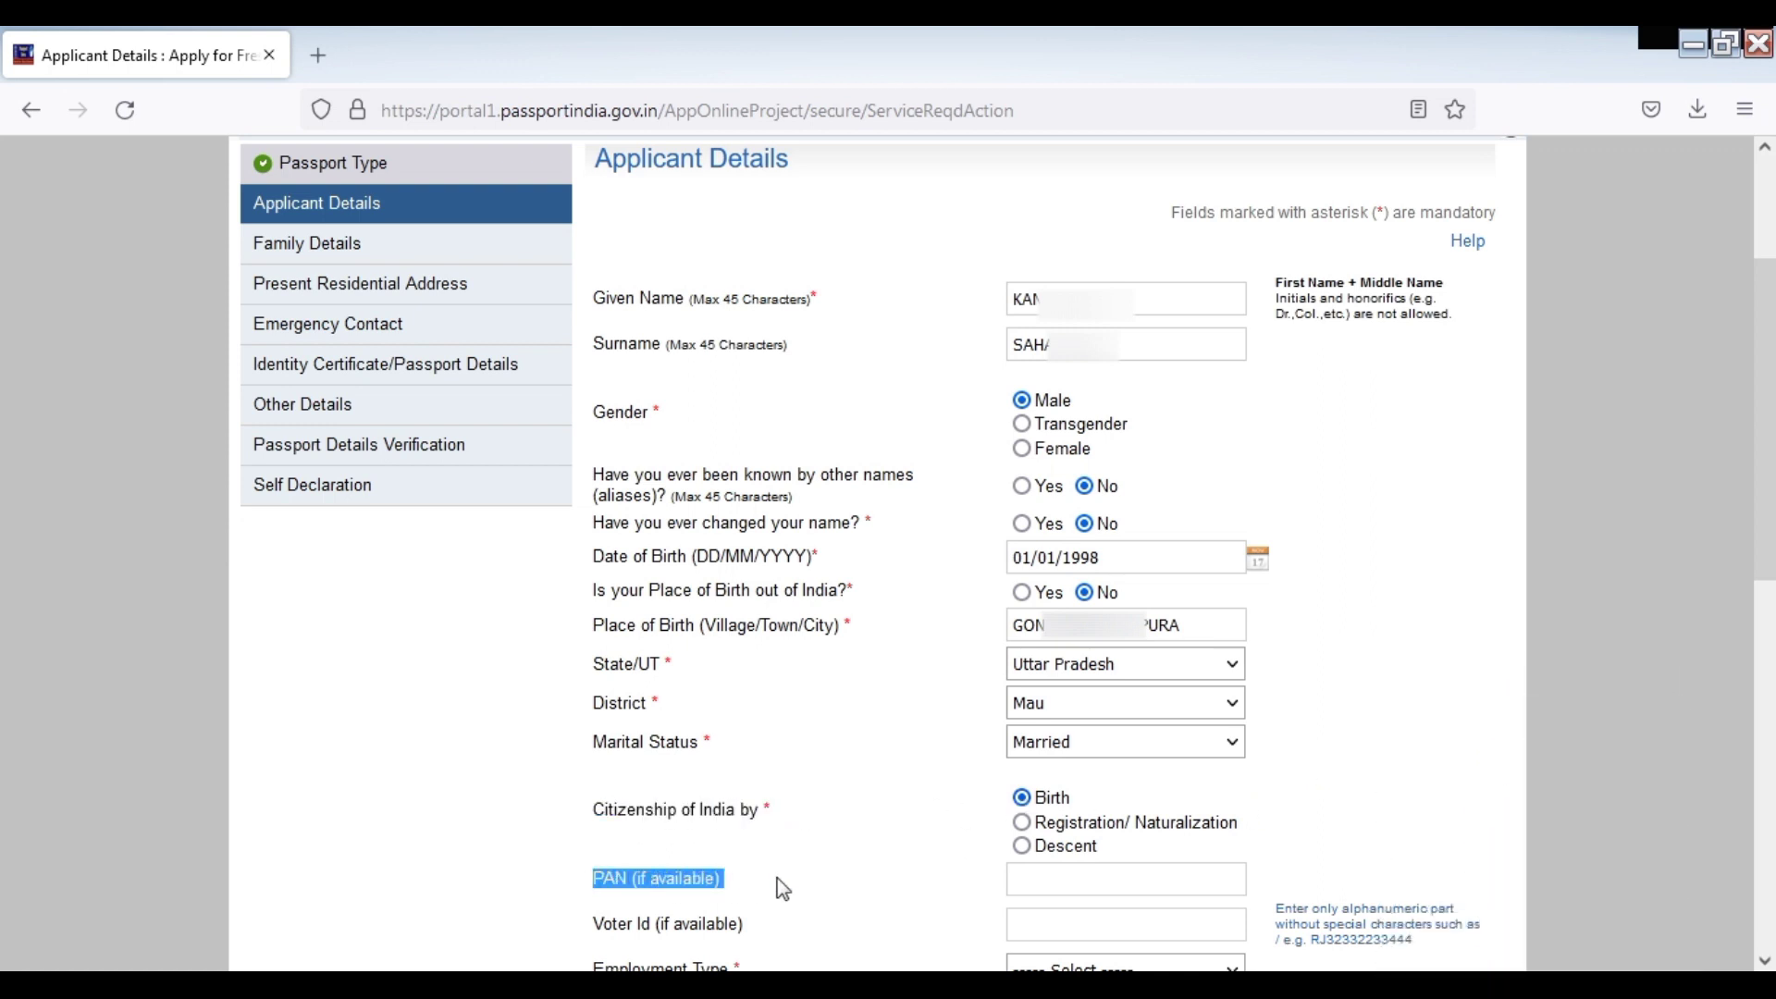
click(700, 927)
drag(591, 926, 760, 927)
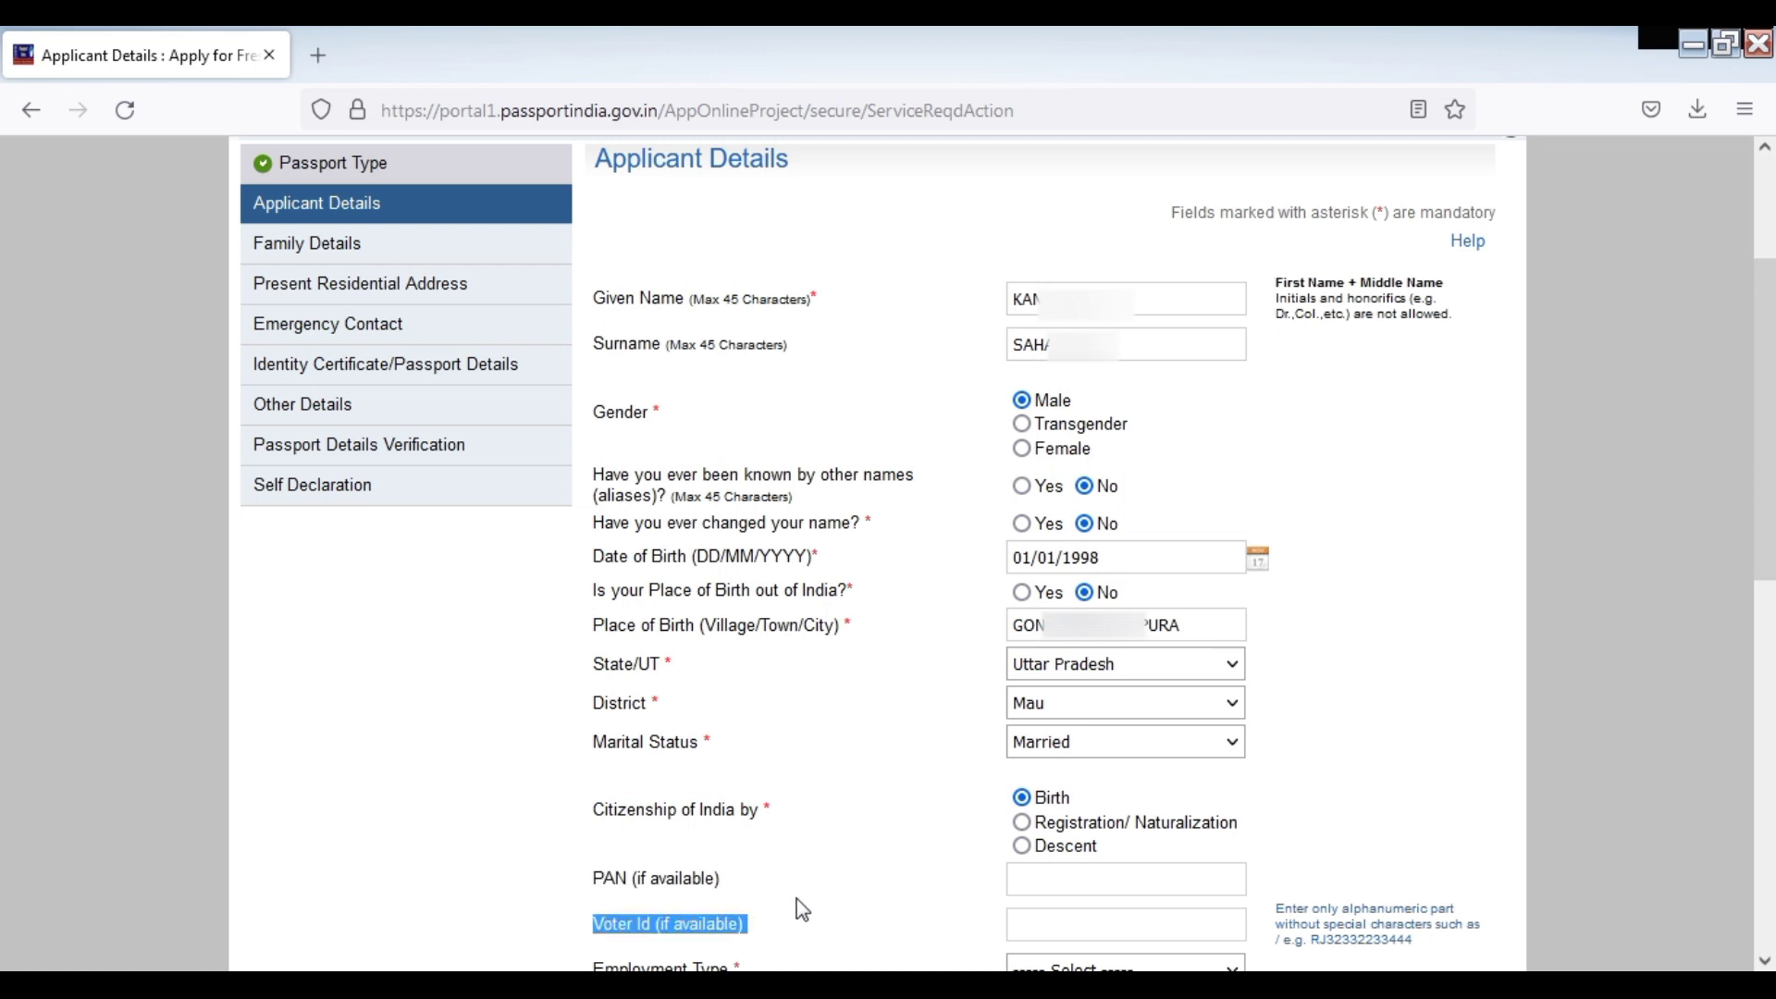
click(797, 901)
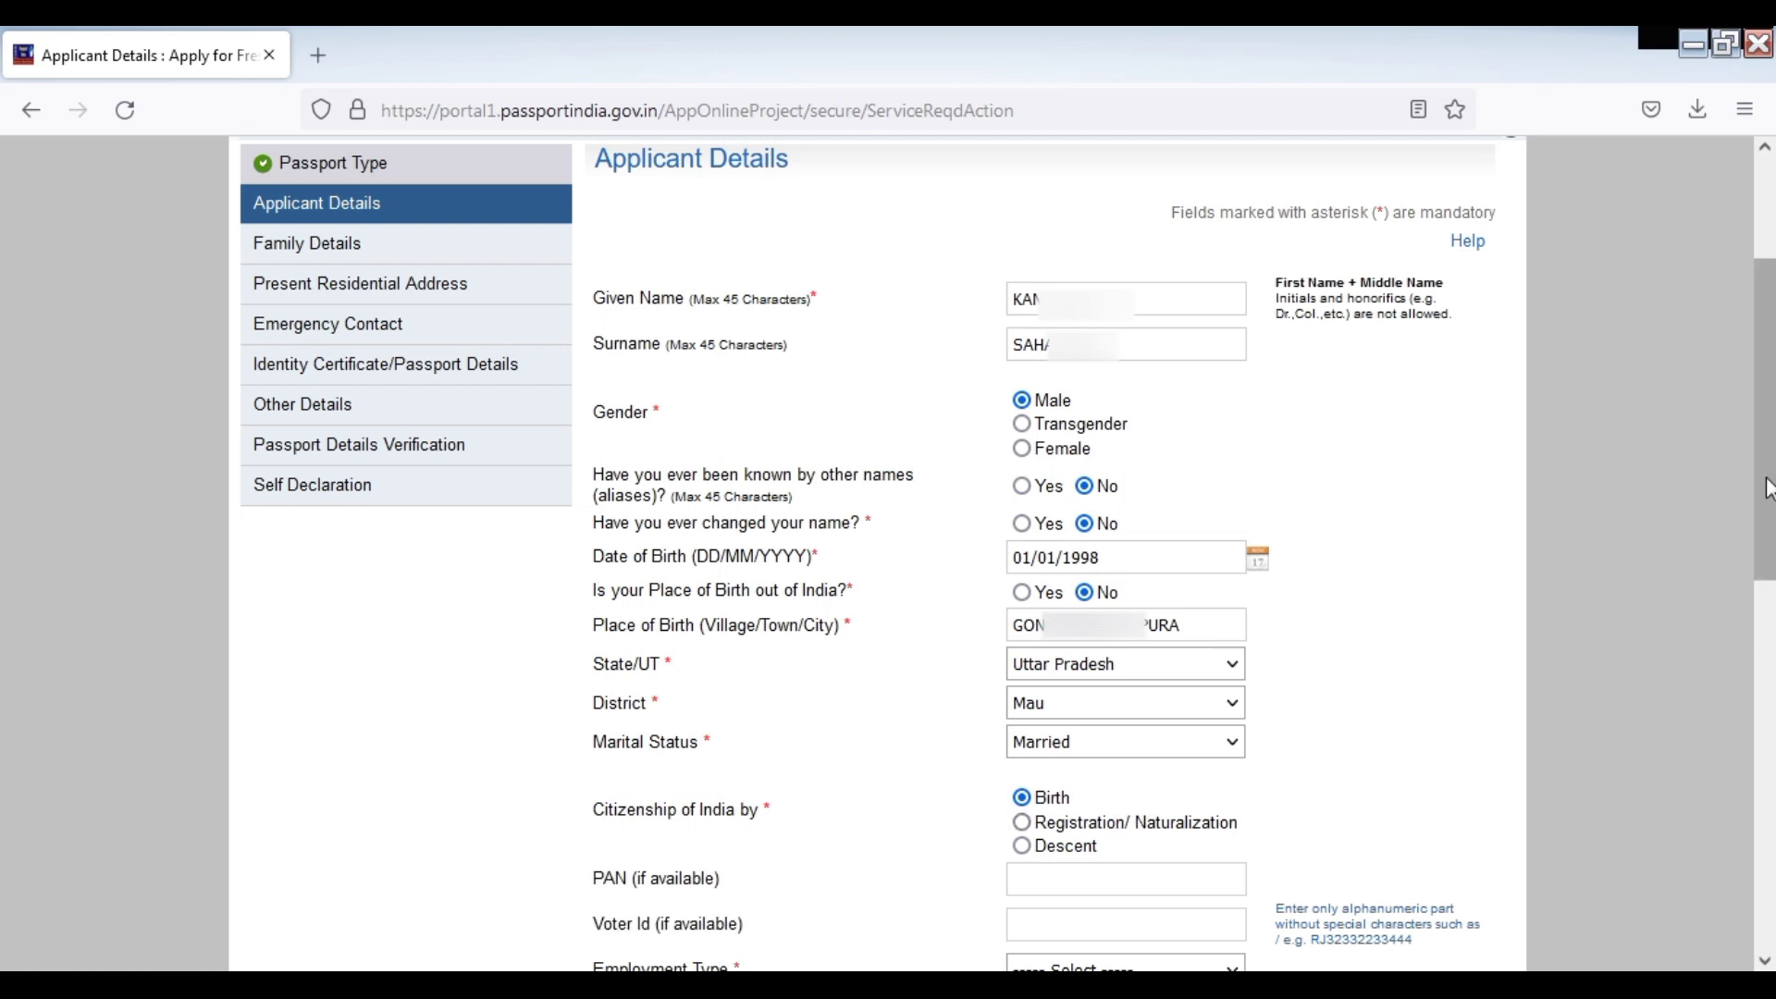
Set Employment Type to Others and answer No to the government-servant parent/spouse question
drag(1767, 485, 1767, 749)
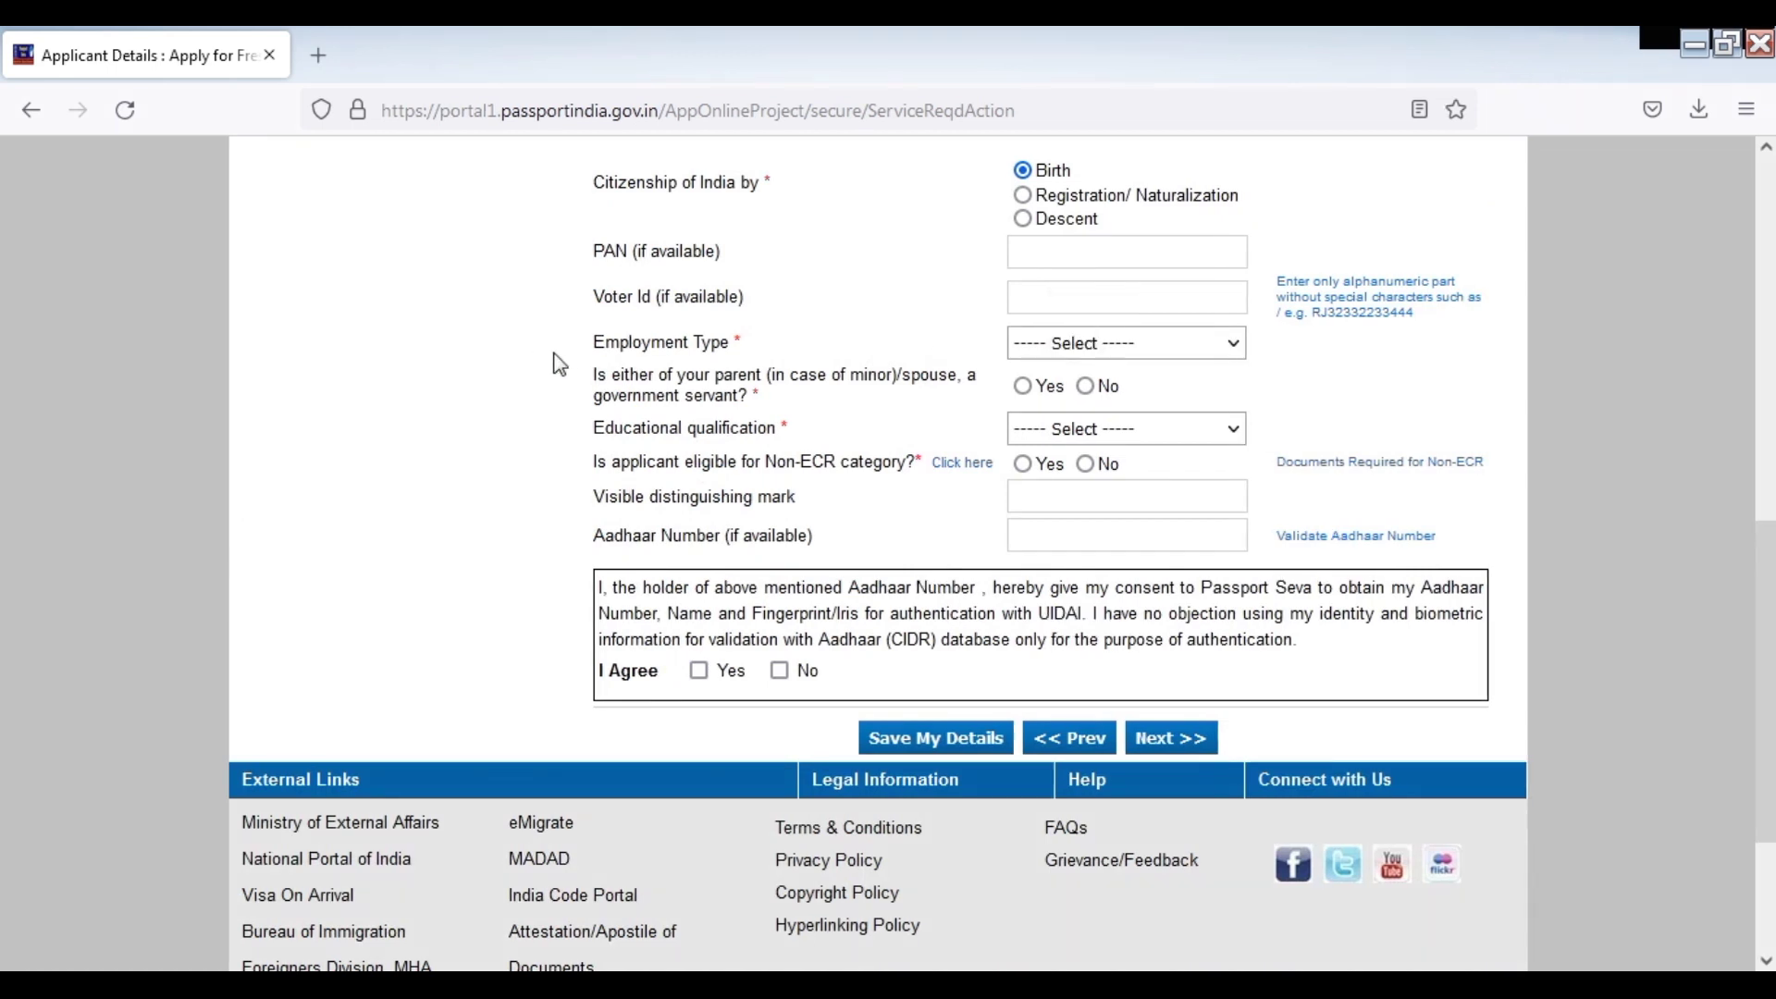
drag(593, 344, 740, 346)
click(1119, 350)
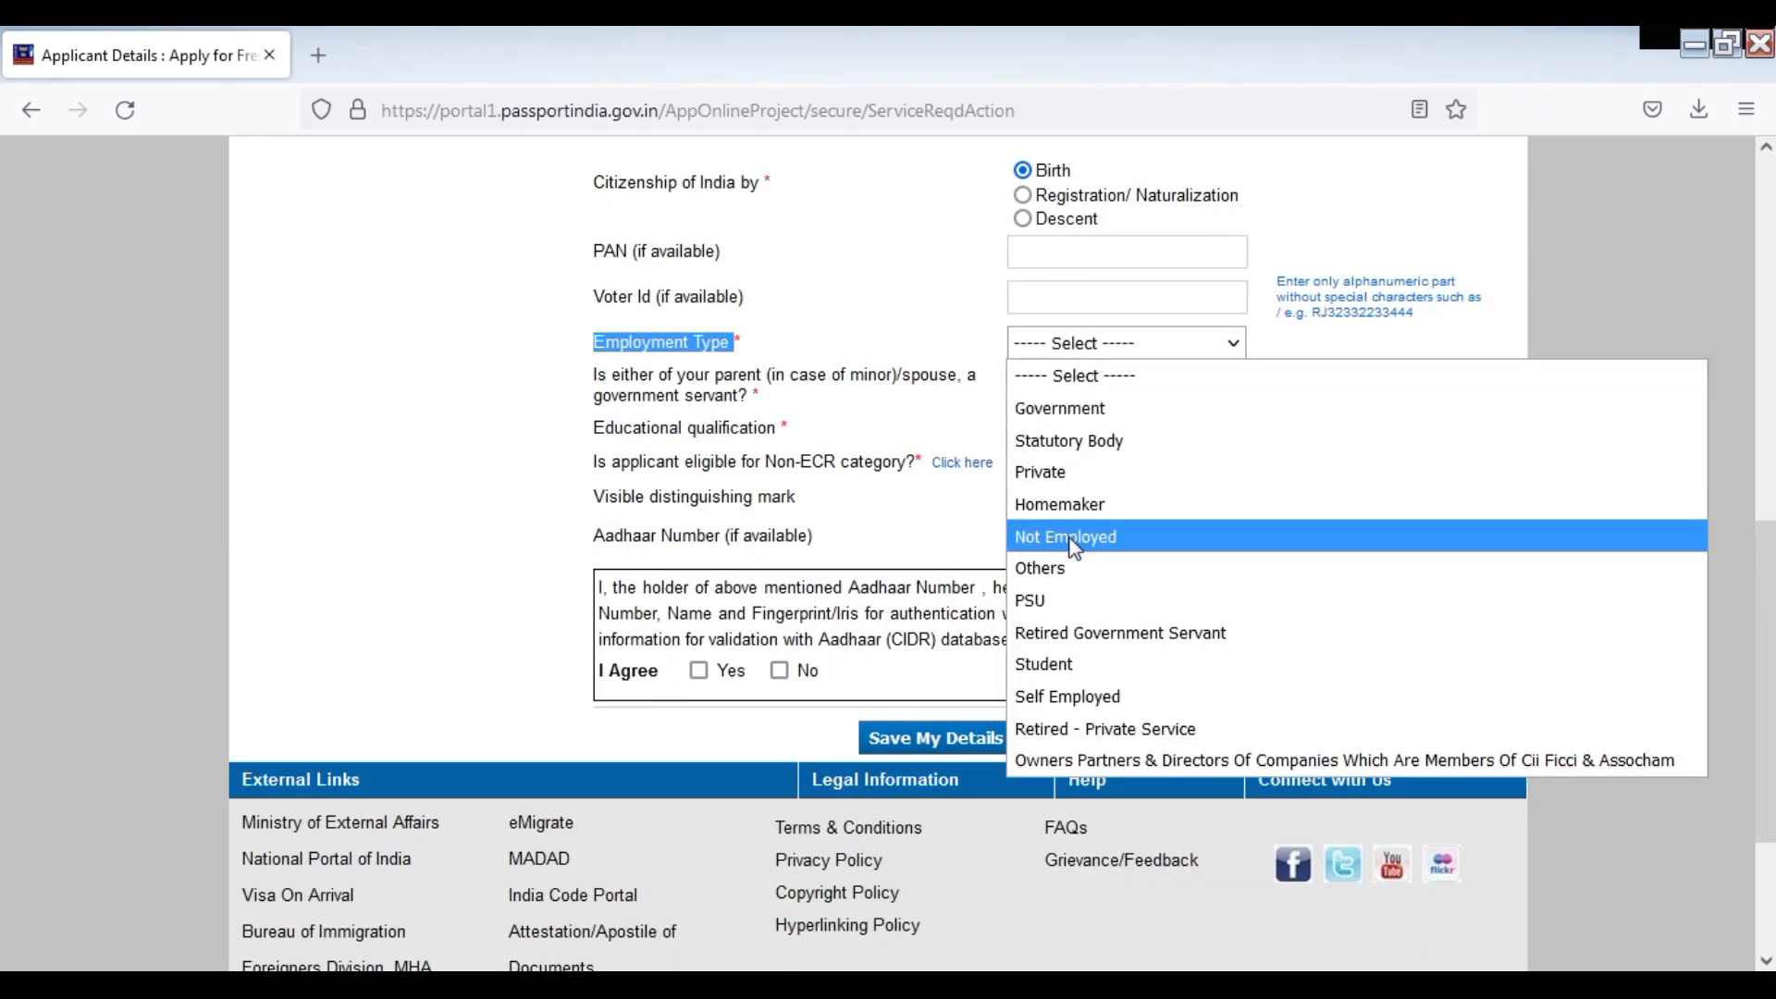
click(1044, 572)
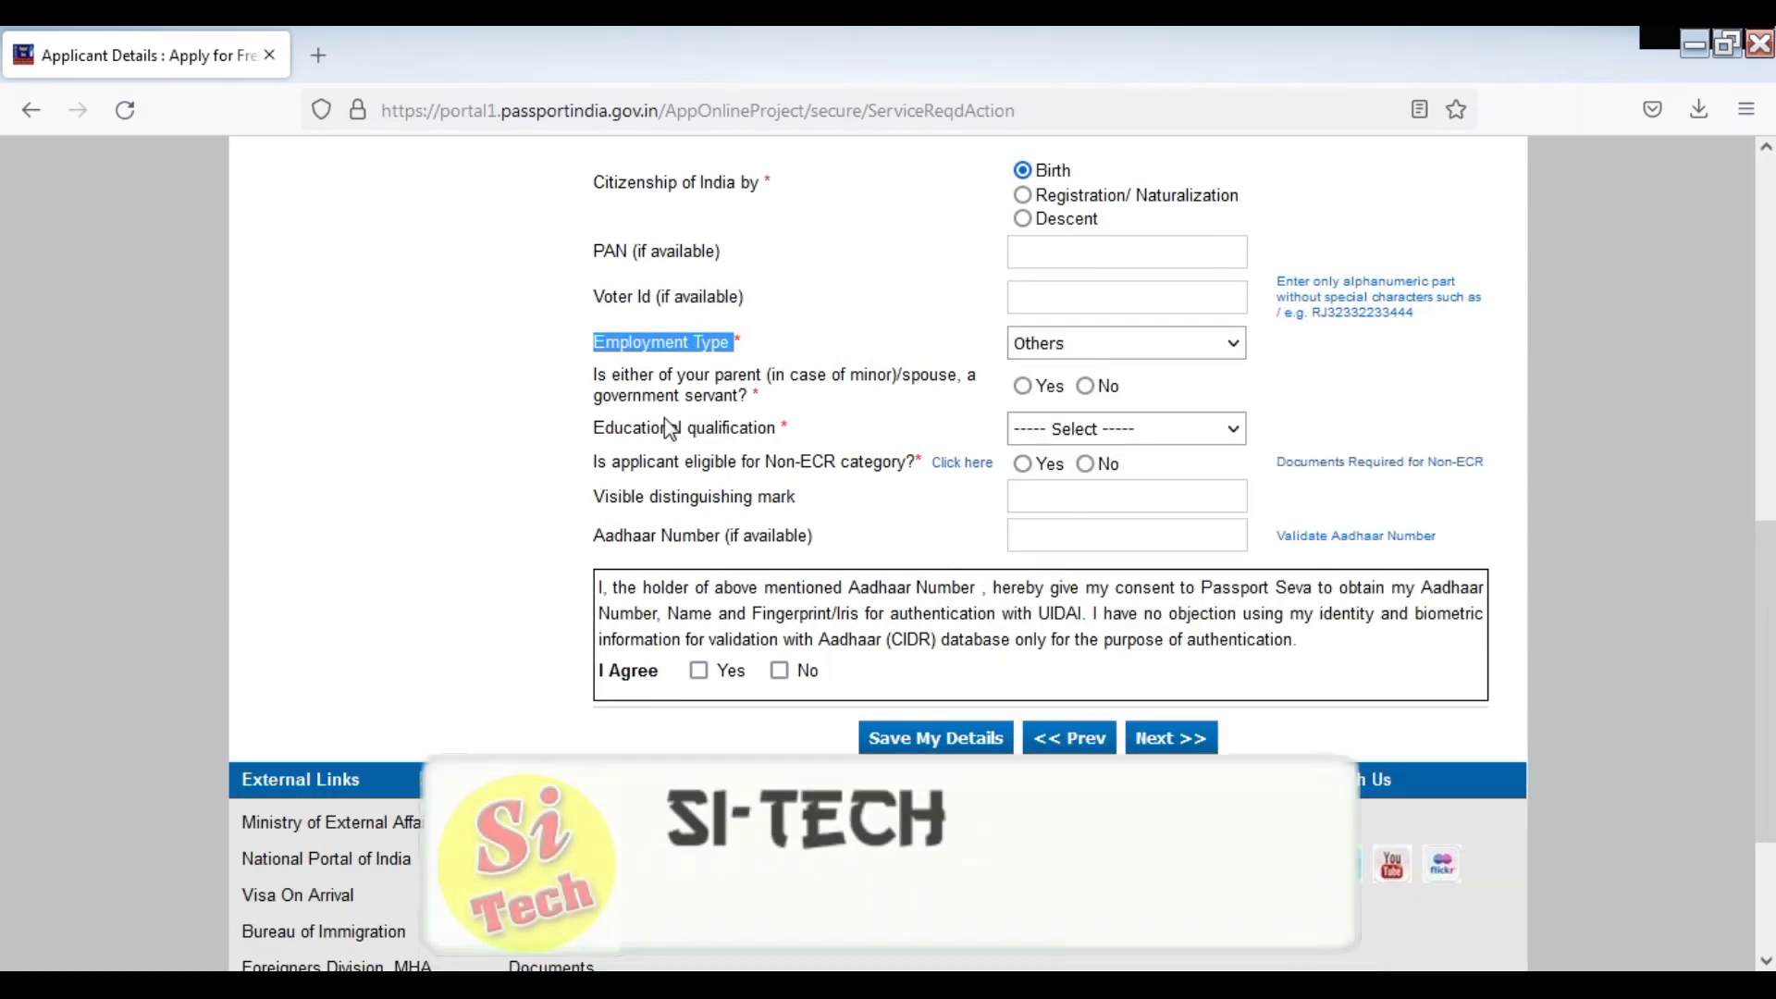
click(1095, 393)
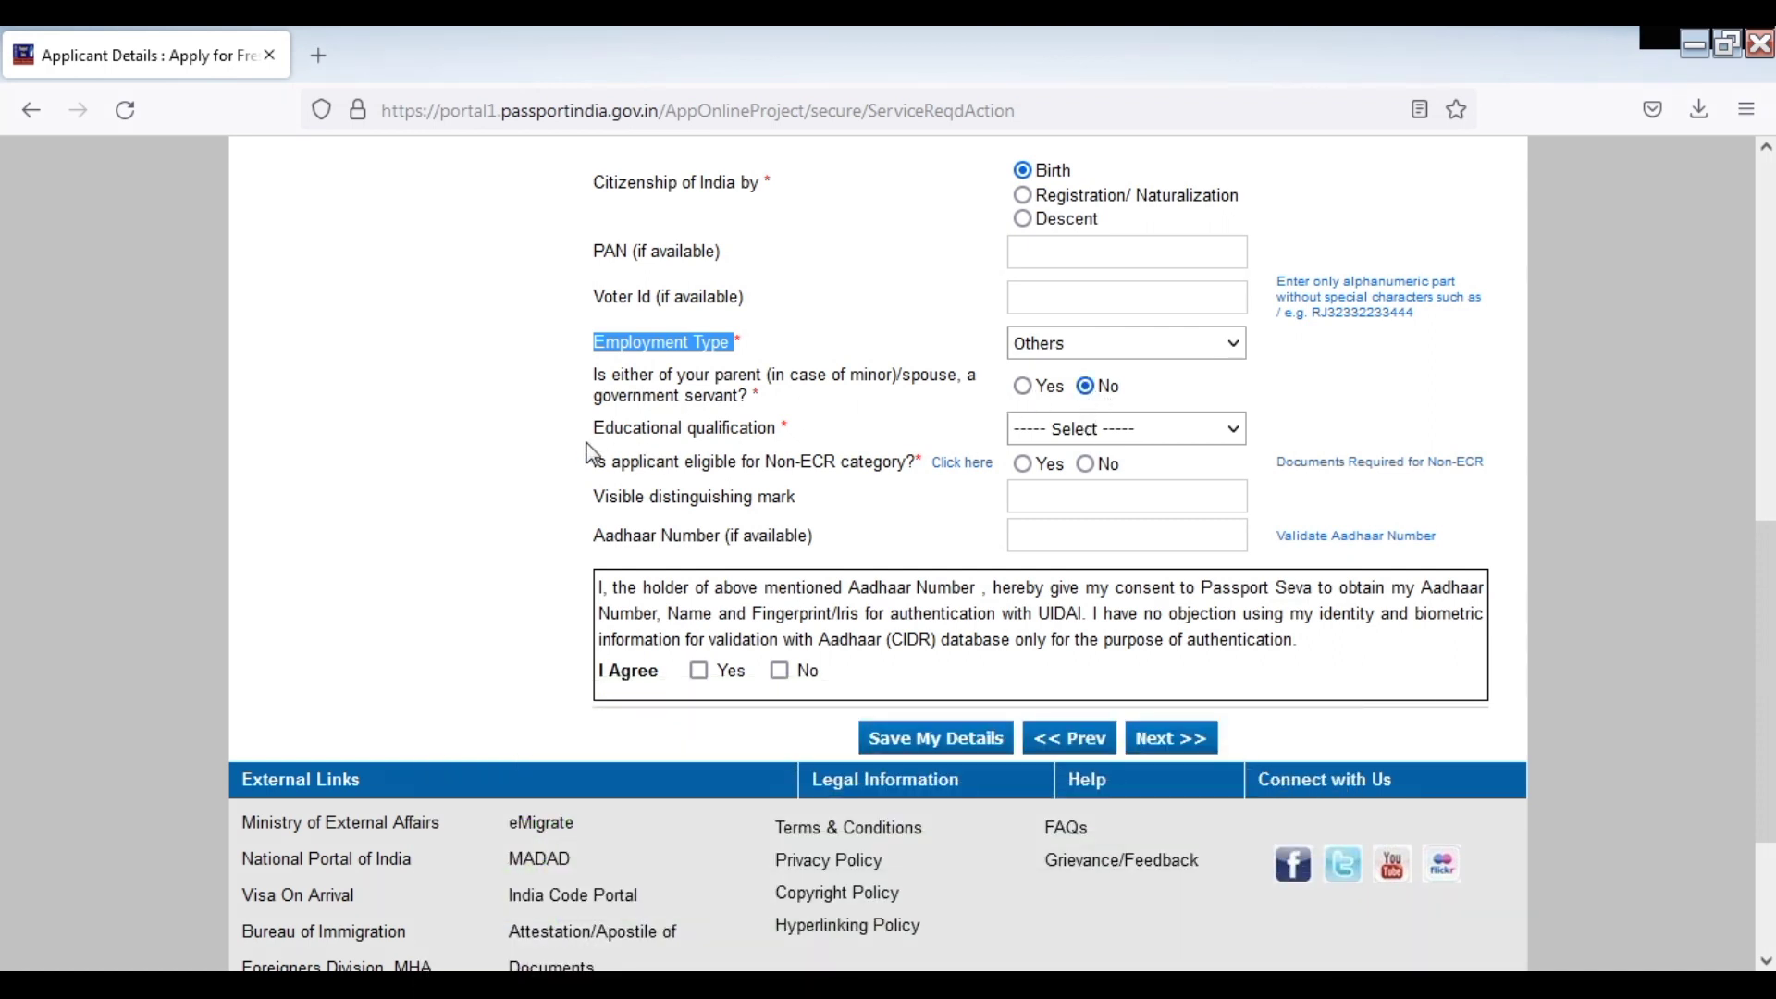
Choose Between 8th And 9th Standard education and save the applicant details
click(1097, 432)
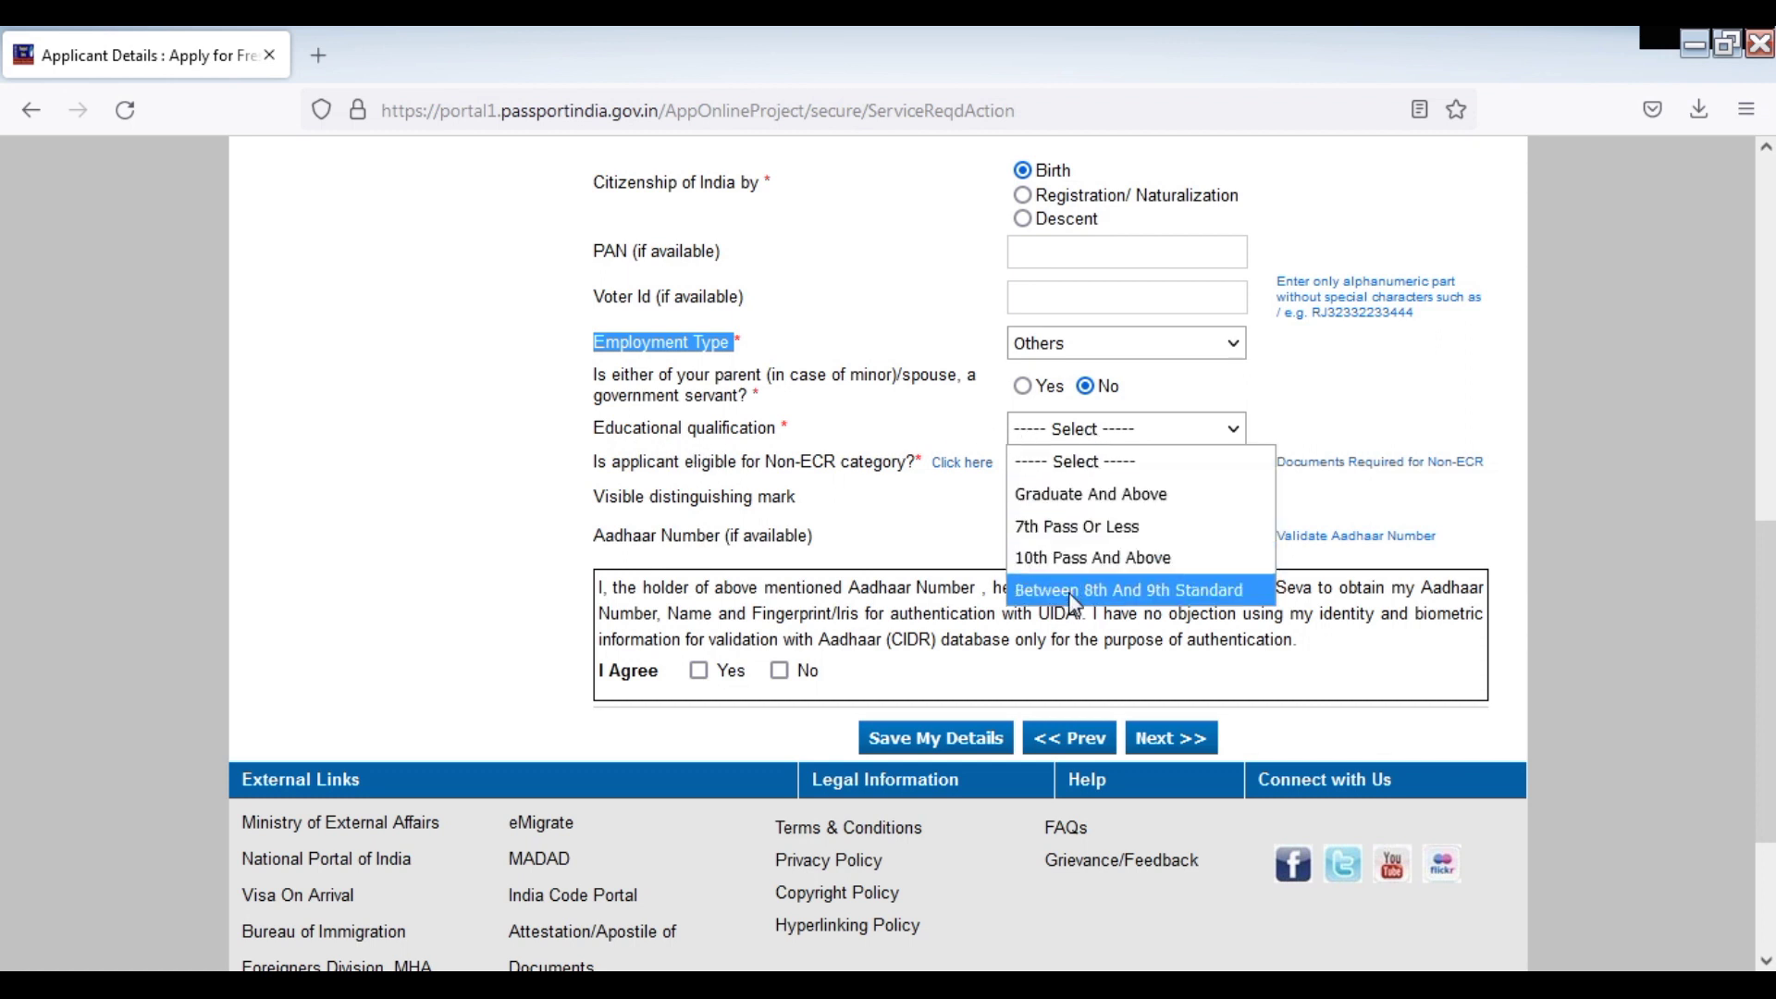
click(1179, 592)
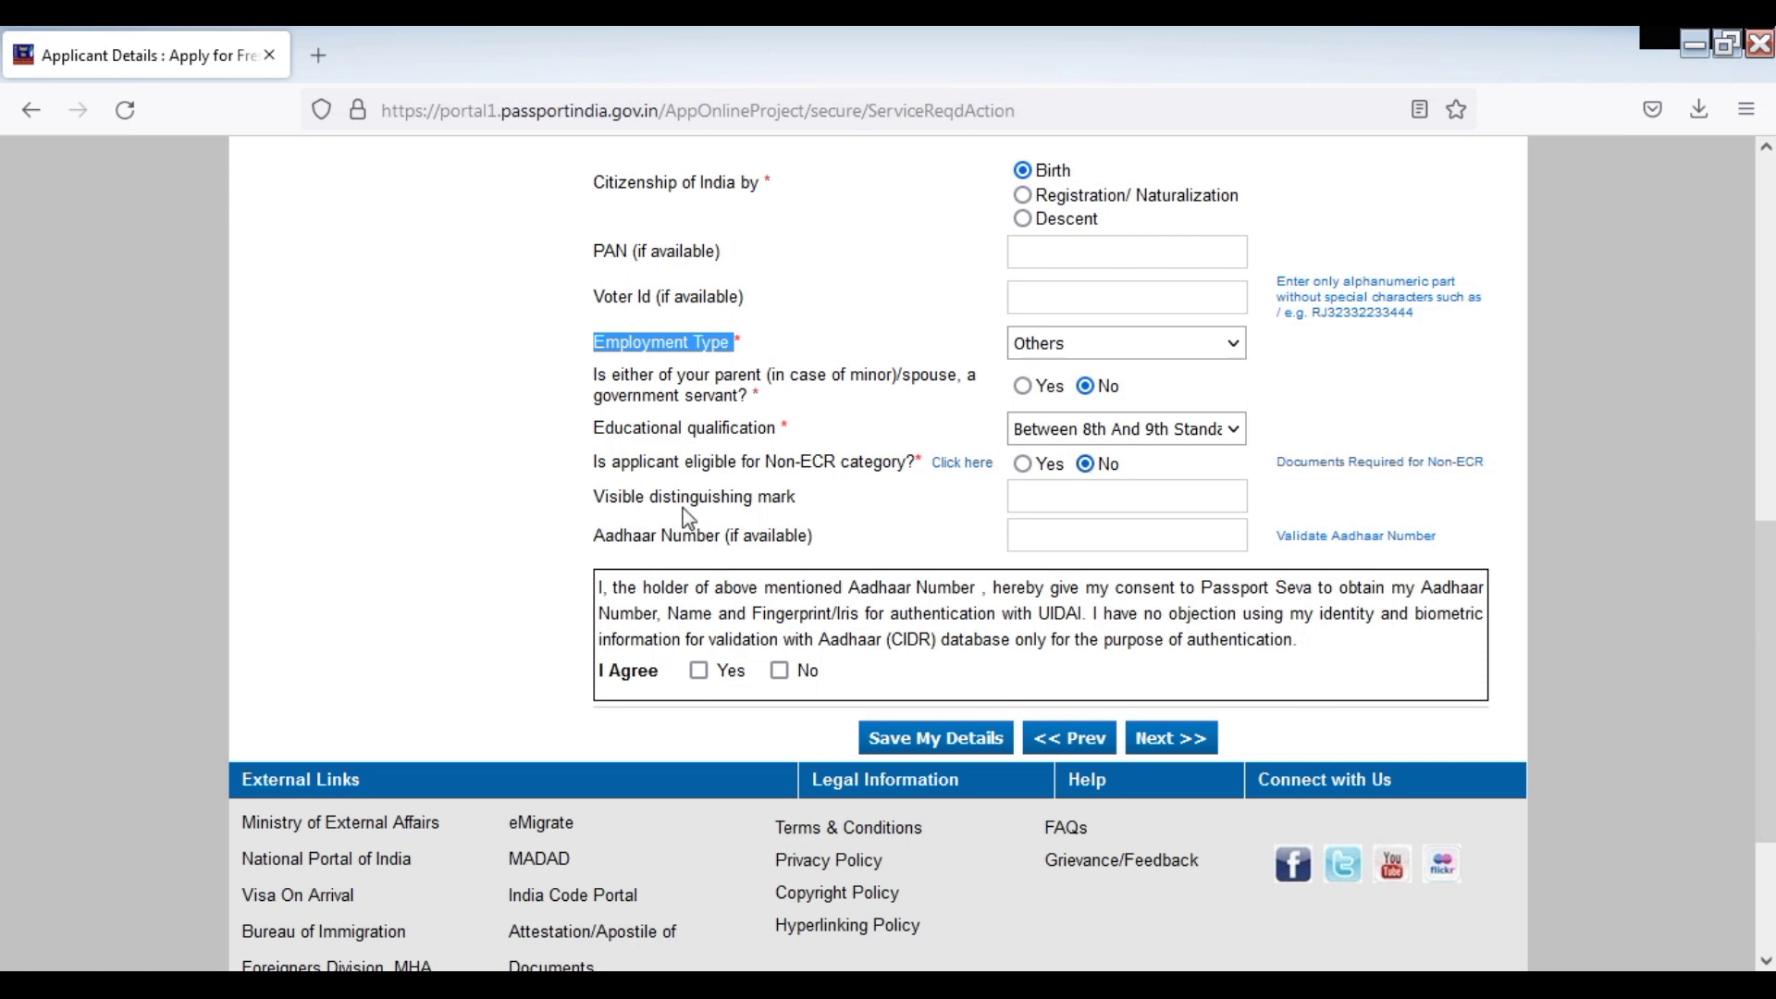
click(937, 739)
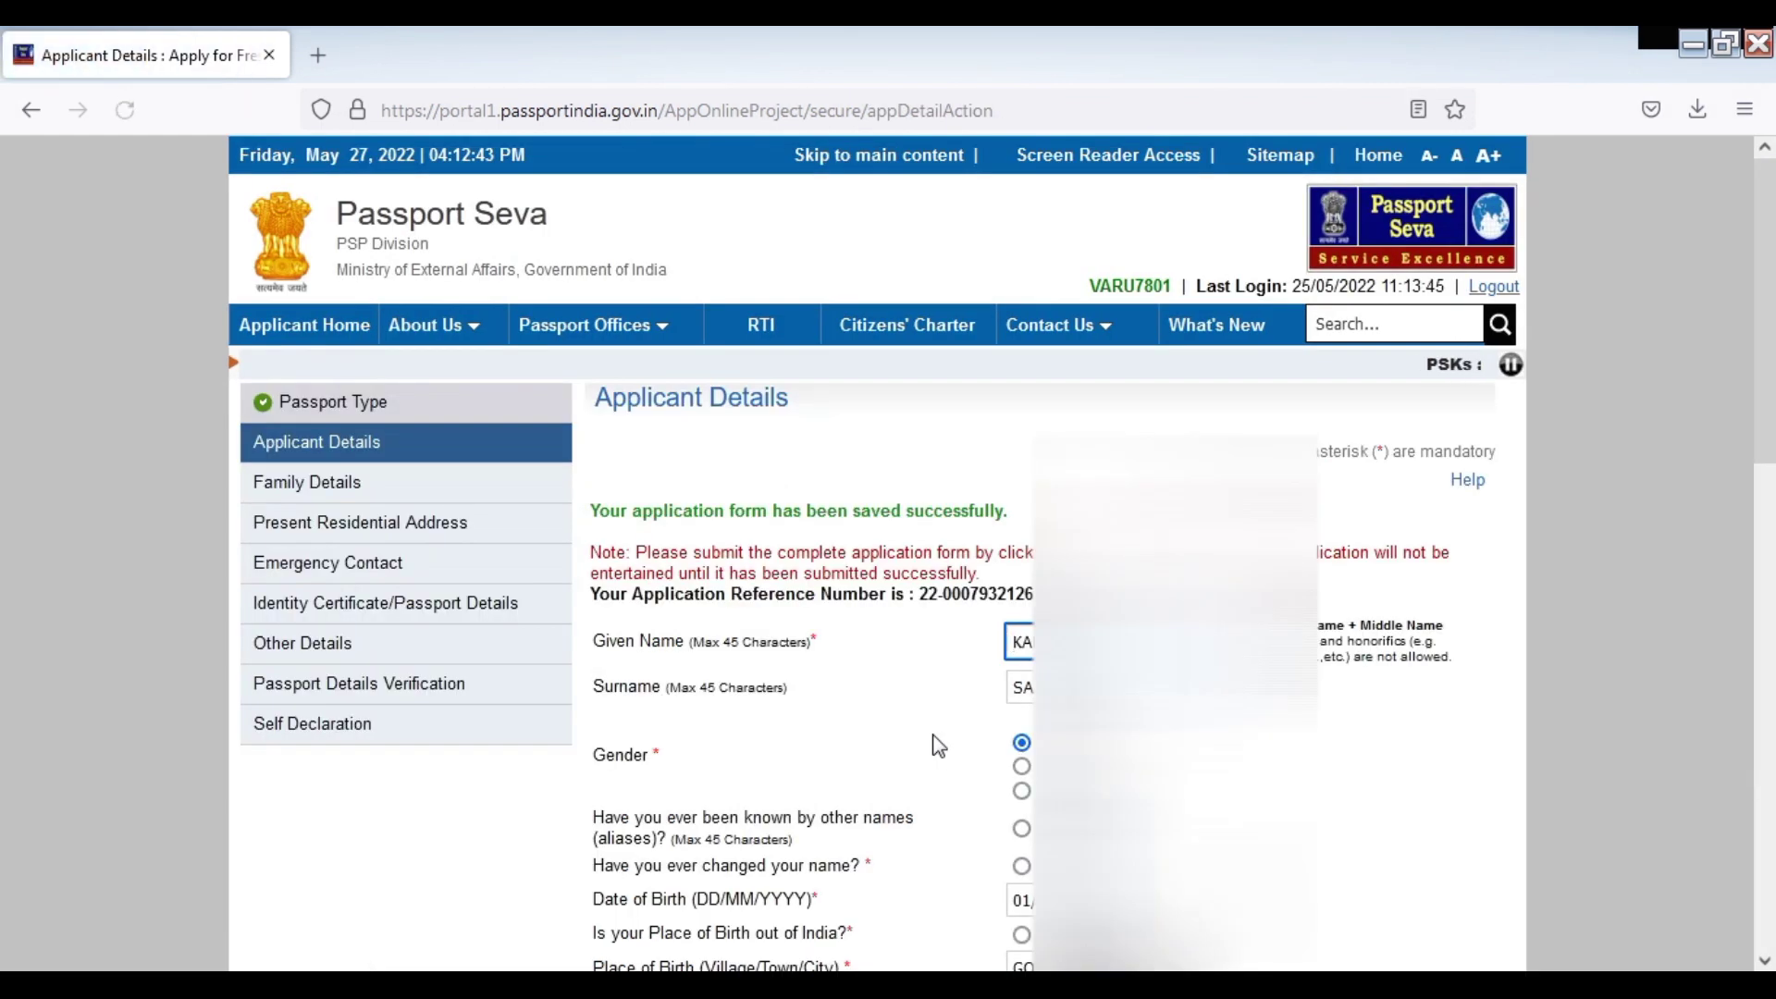
Continue with Next >> to the empty Family Details form
scroll(877, 555, down, 10)
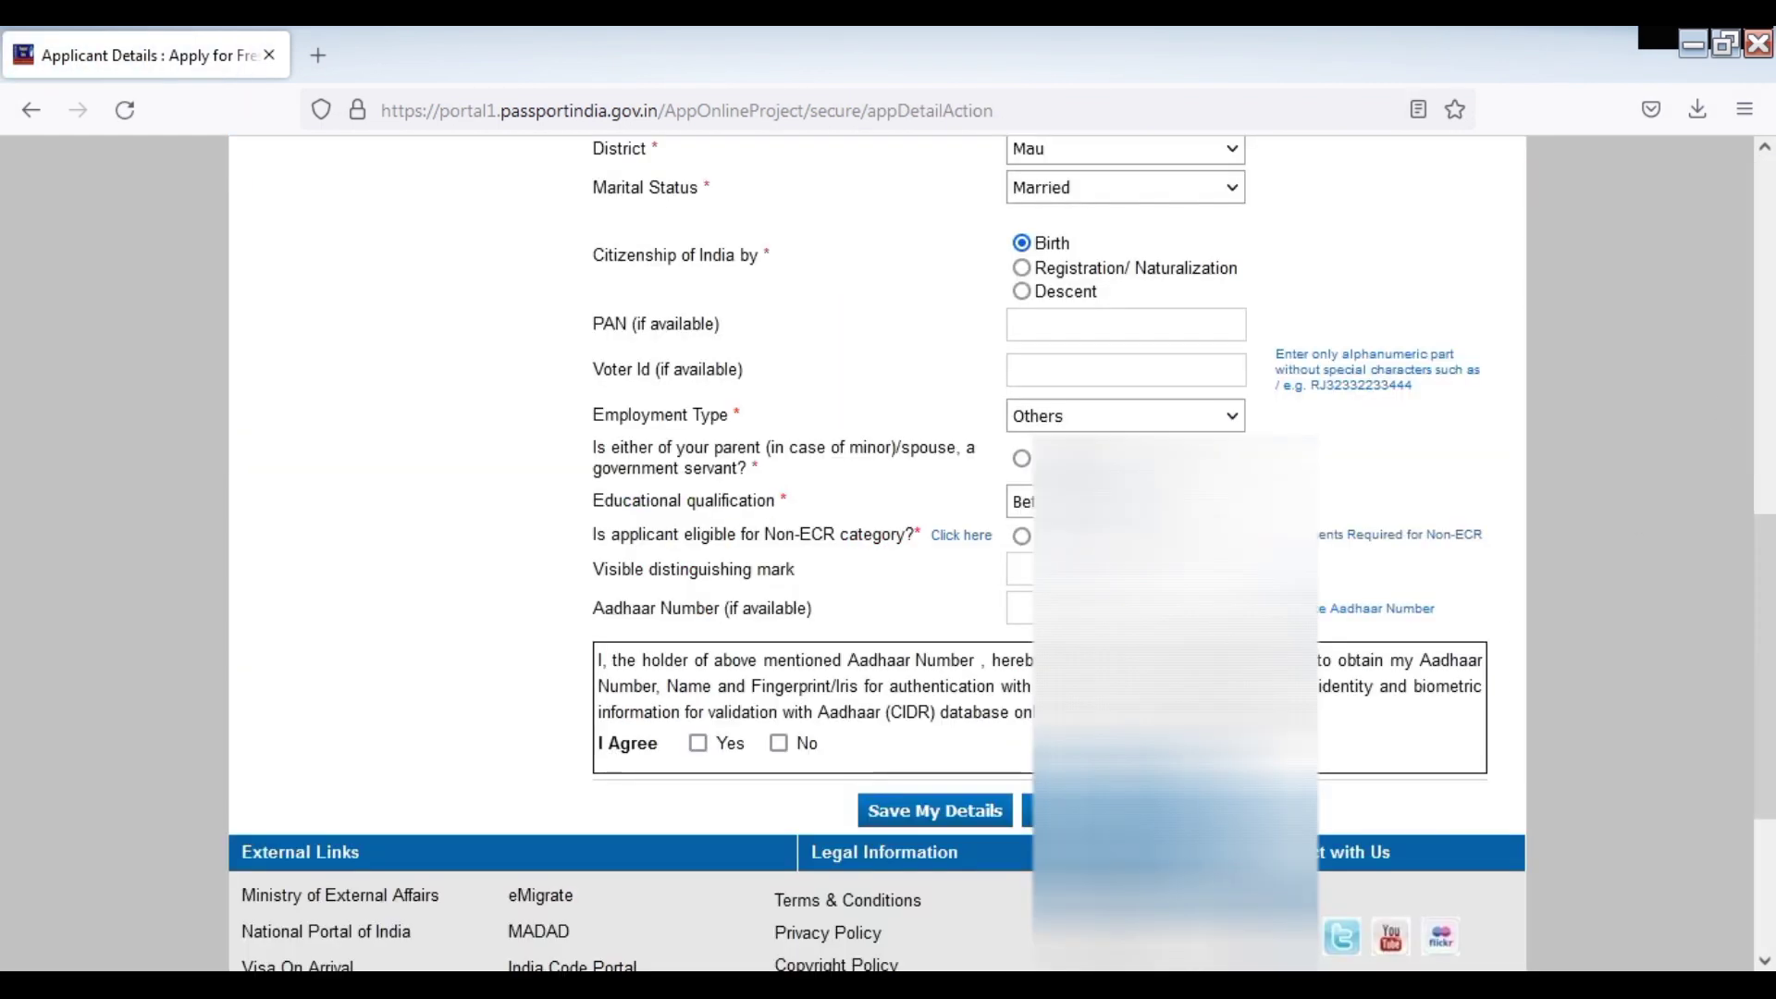
click(1171, 810)
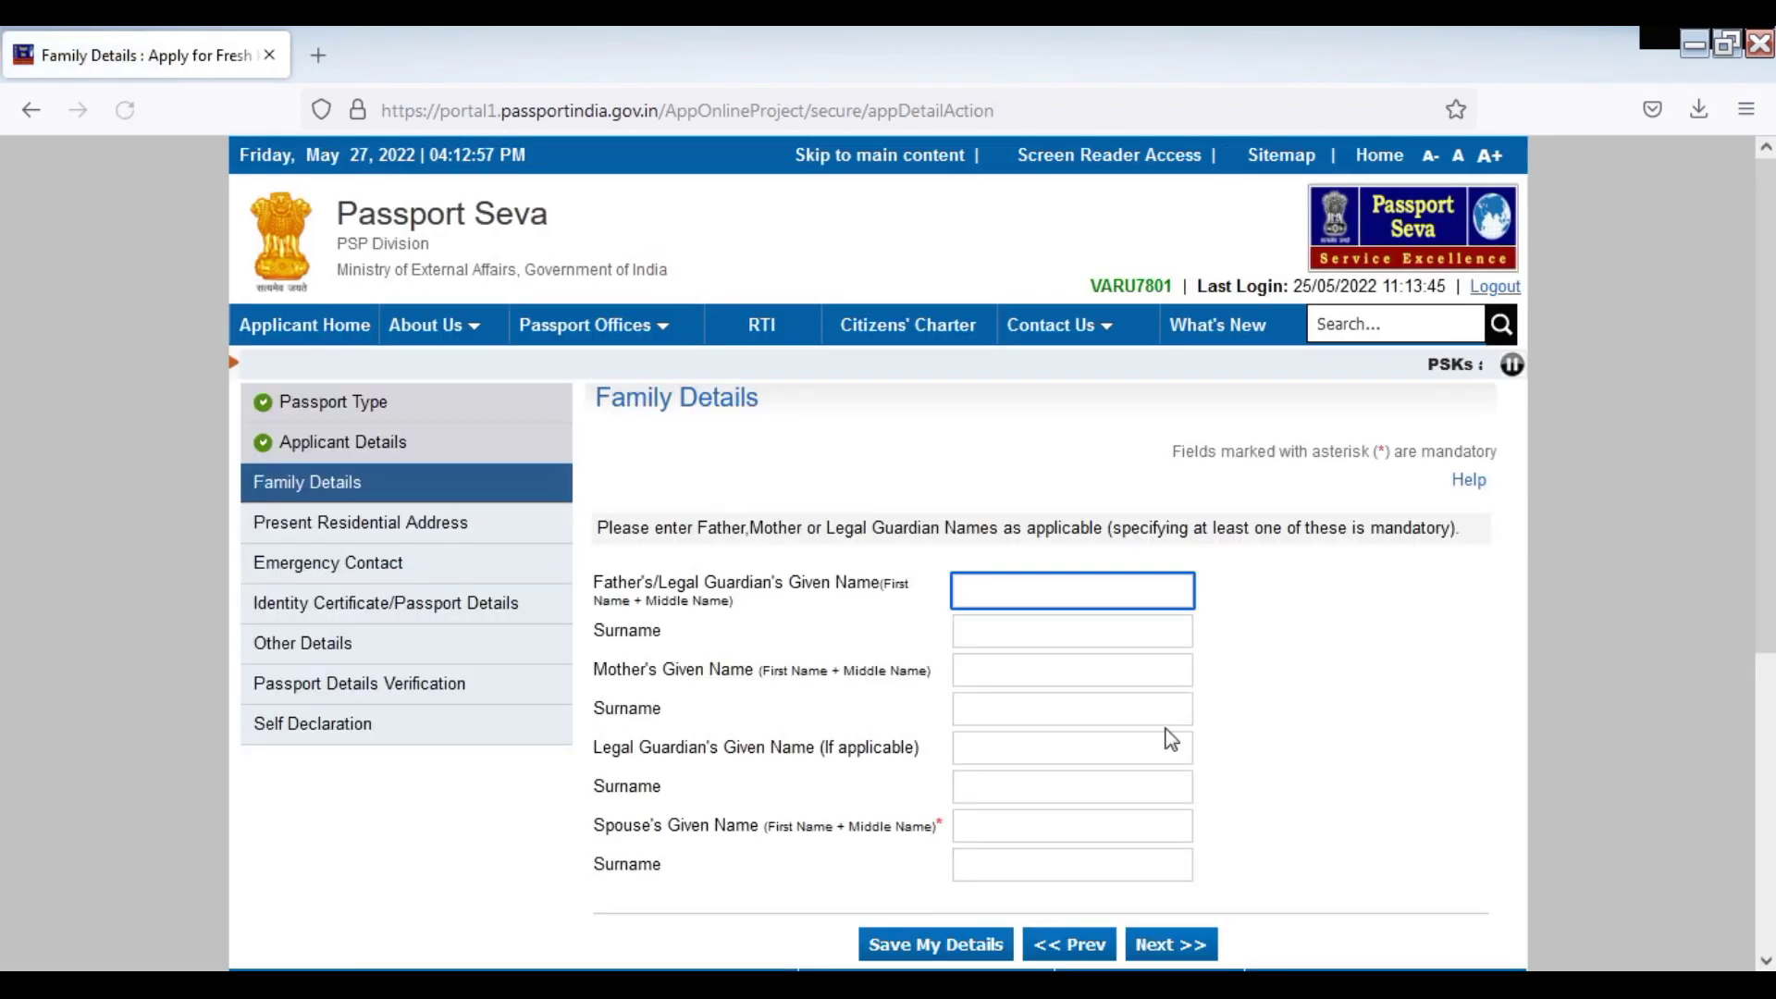
scroll(1767, 522, down, 2)
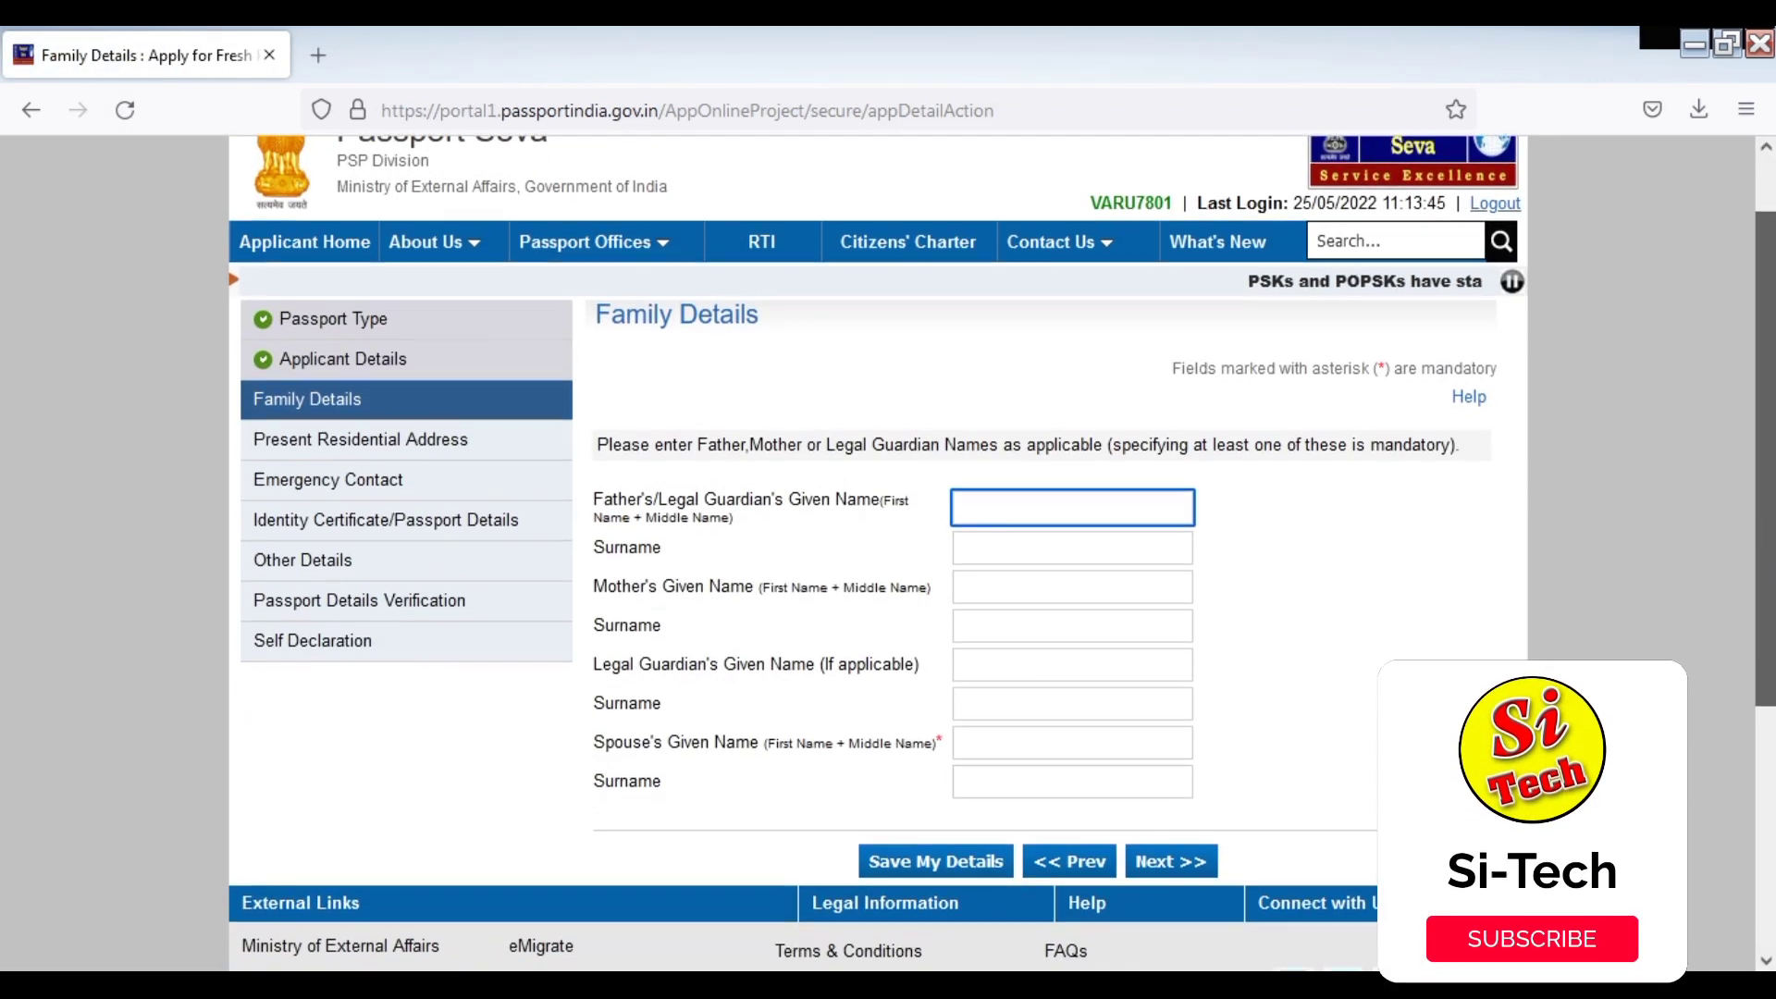
scroll(879, 553, up, 2)
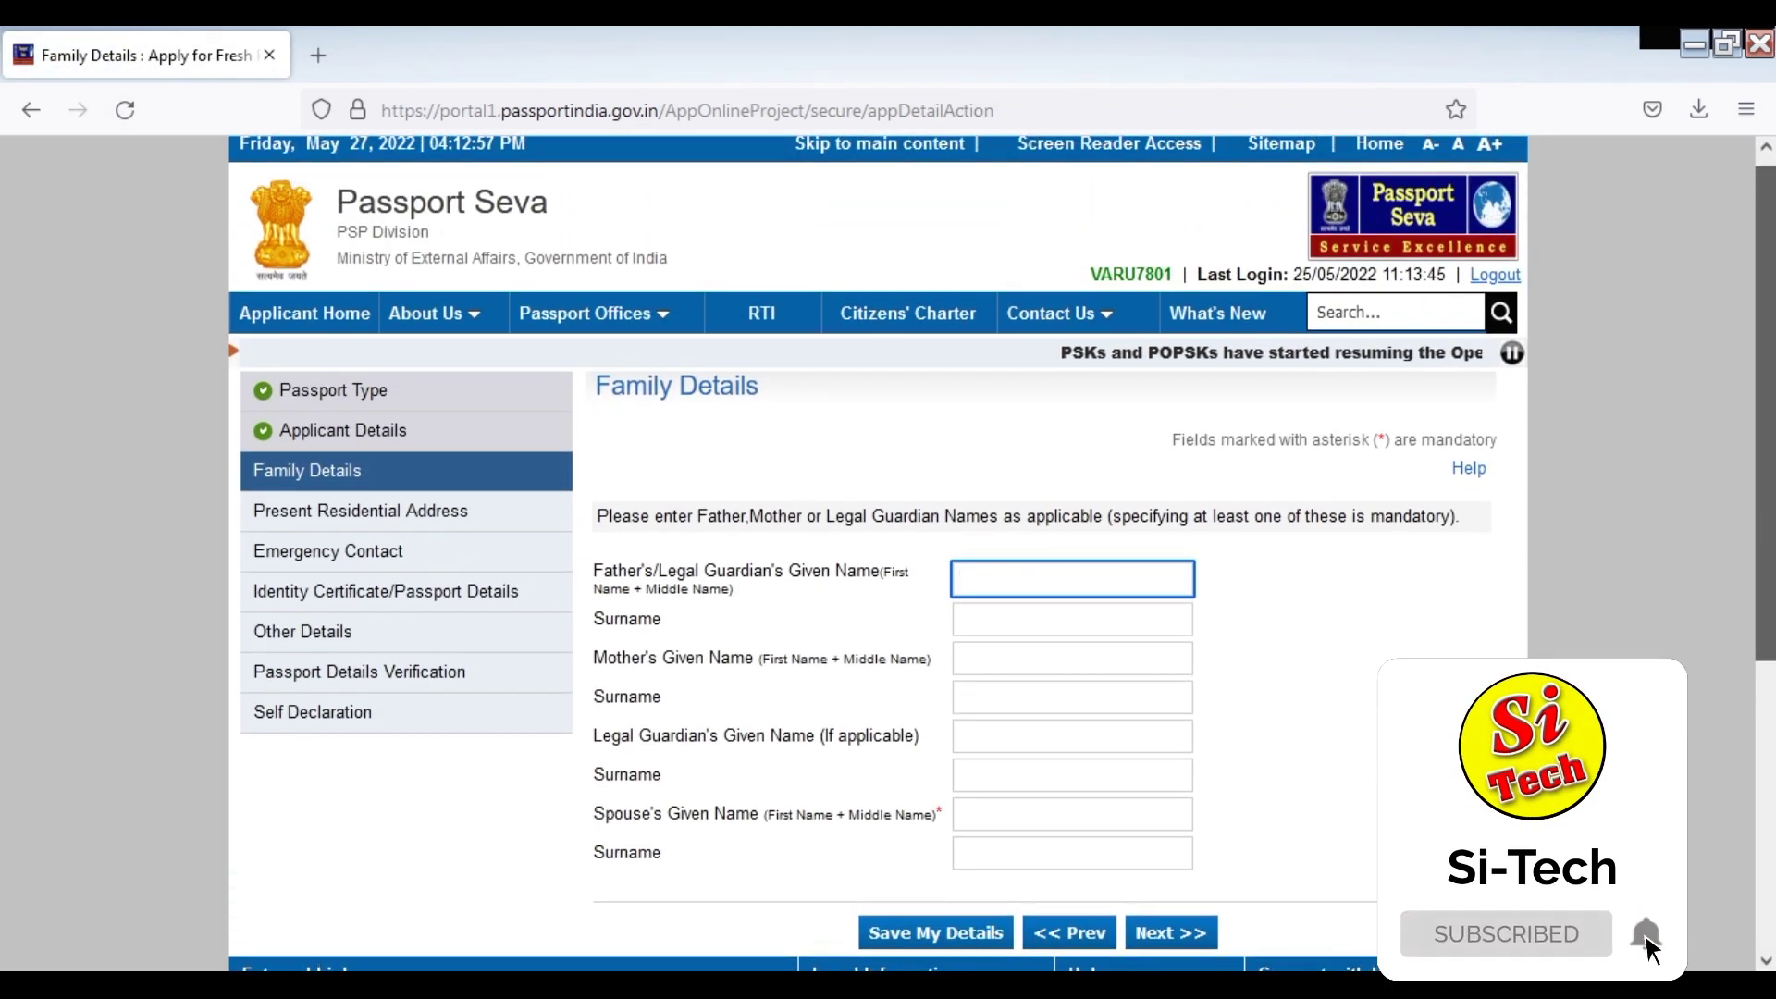
scroll(1663, 966, up, 1)
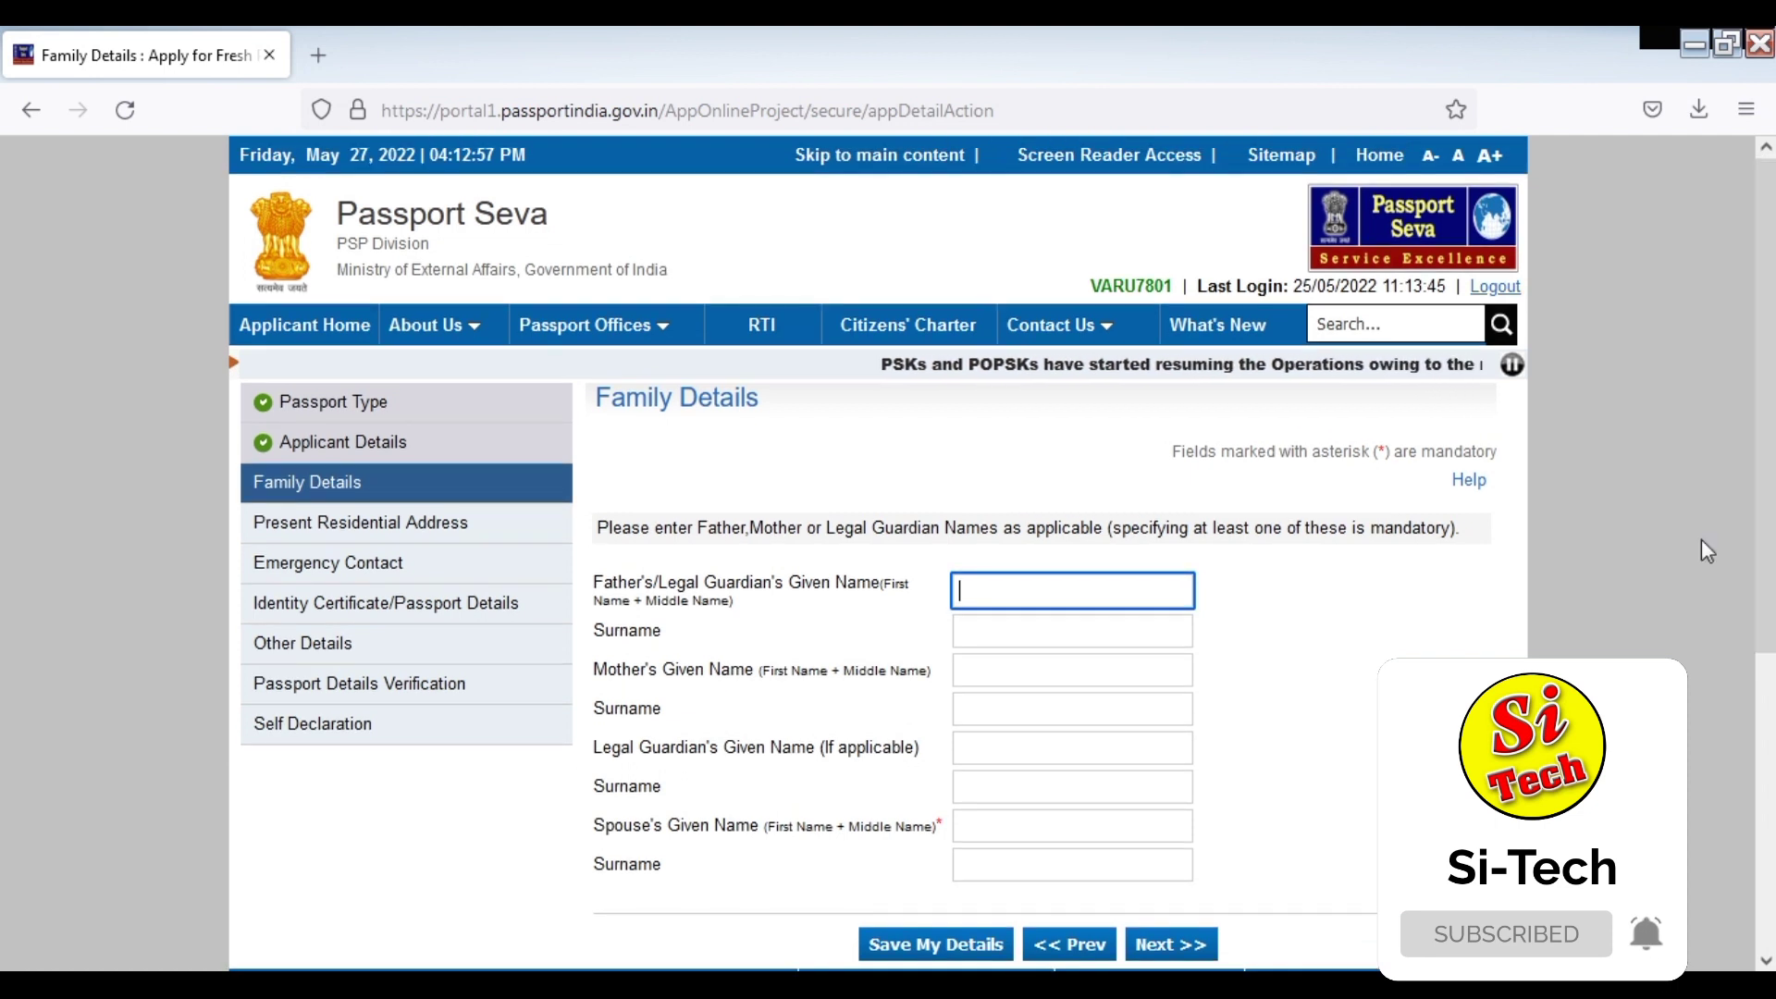
Enter the father's given name and surname and the mother's given name and surname
click(1009, 593)
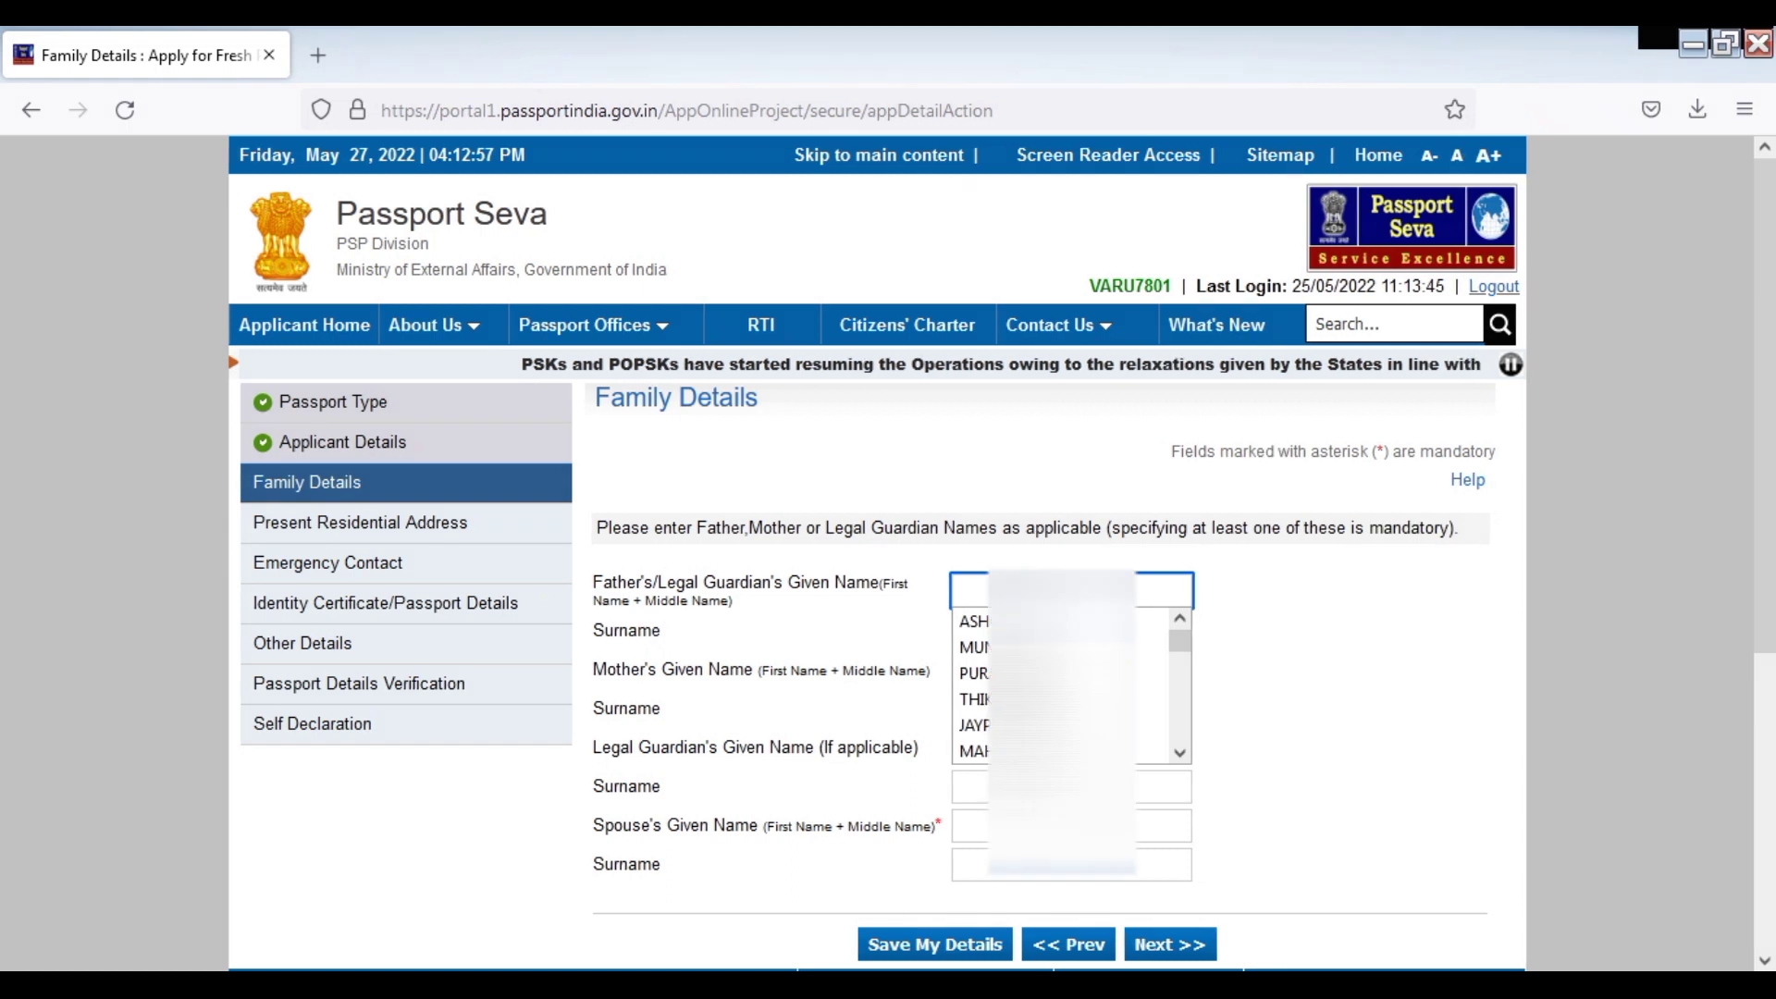
text(GAN)
key(Tab)
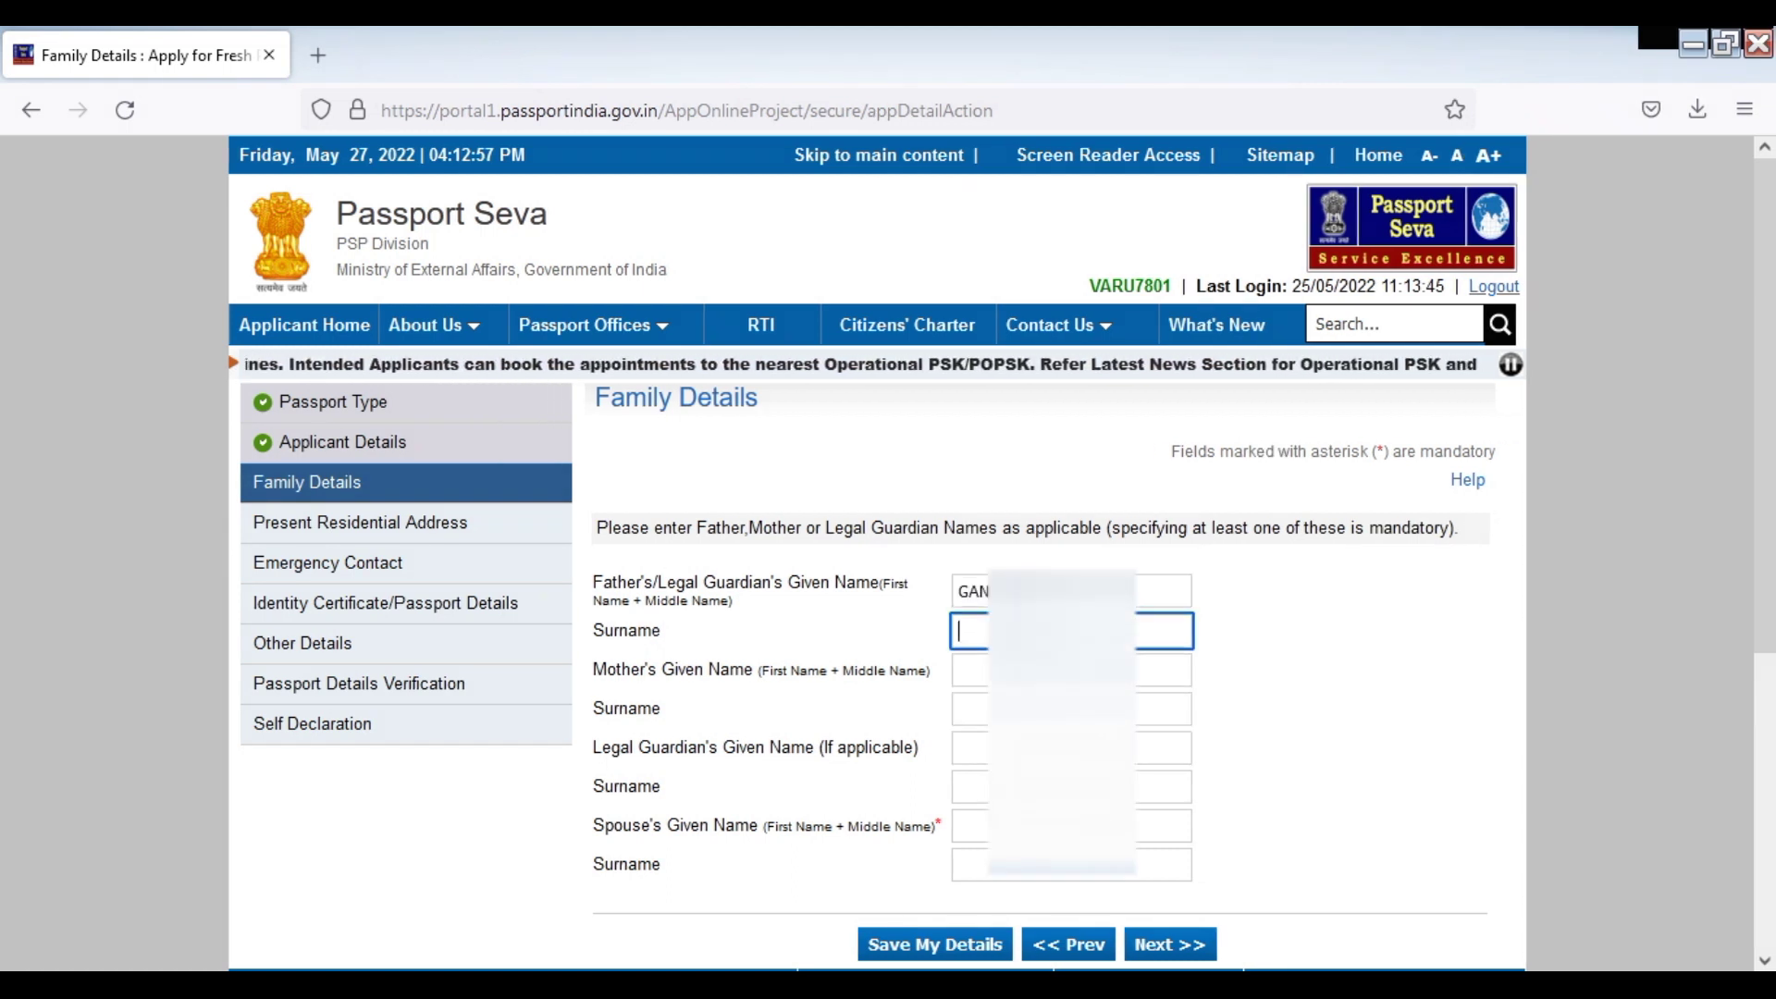
text(SAH)
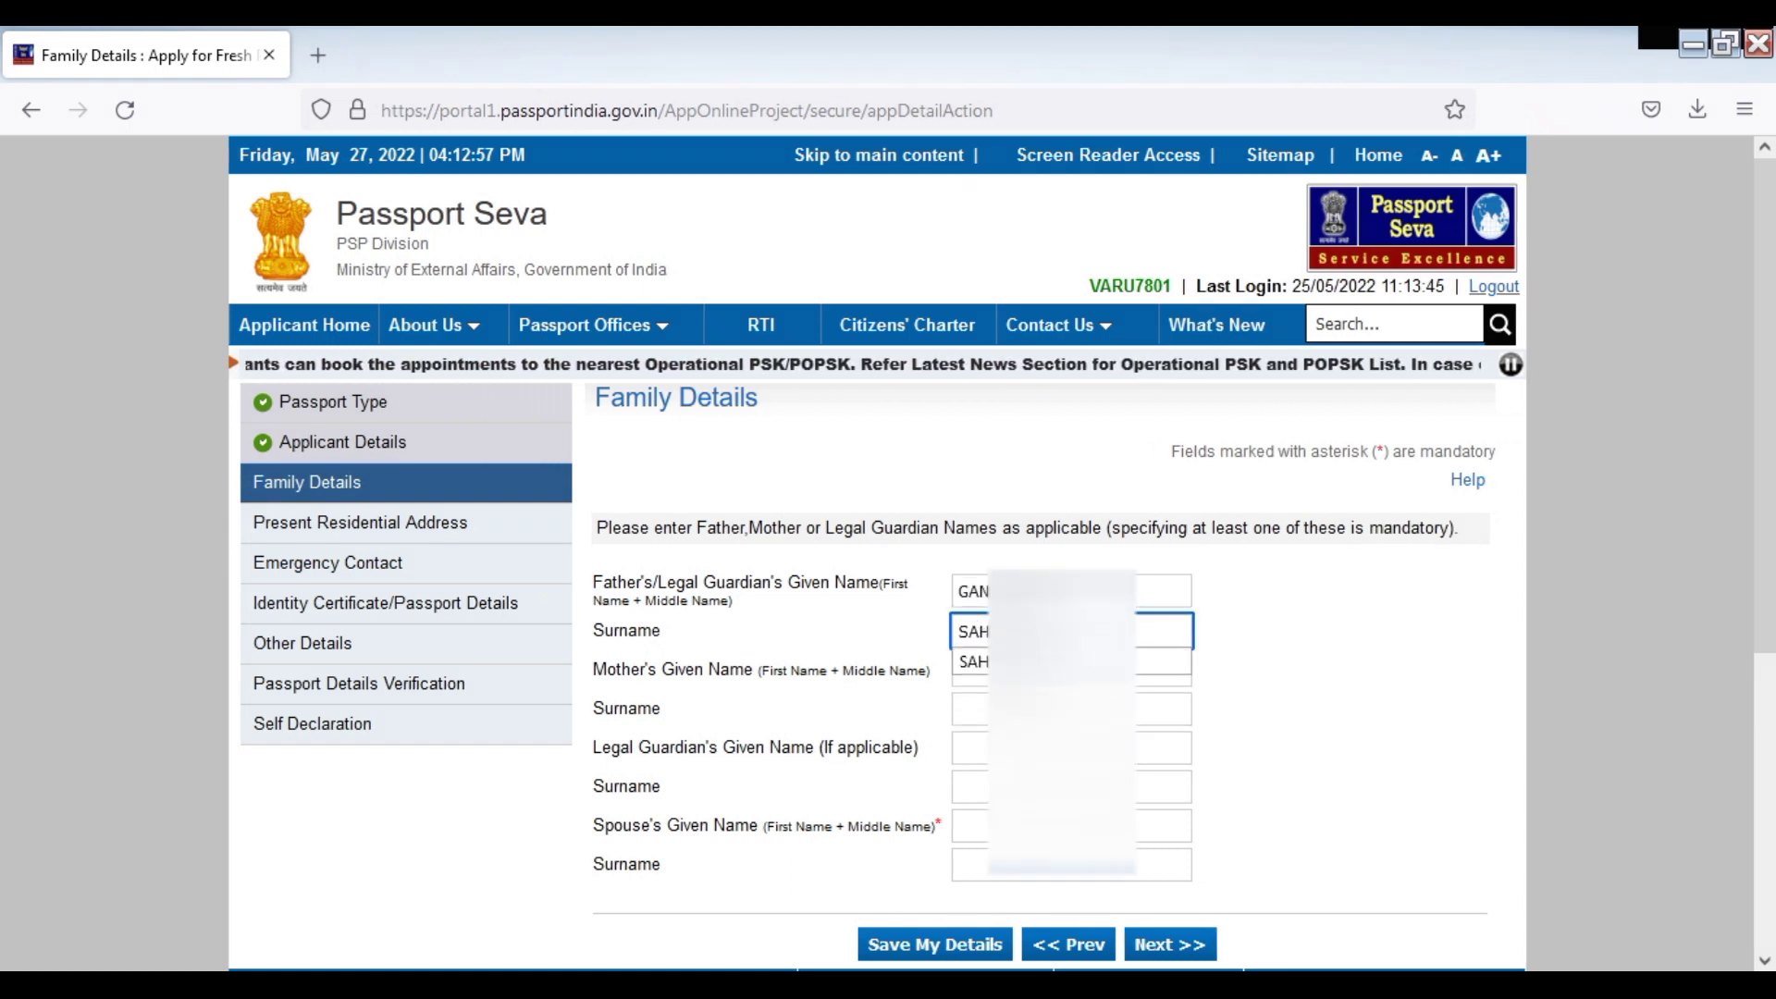
key(Tab)
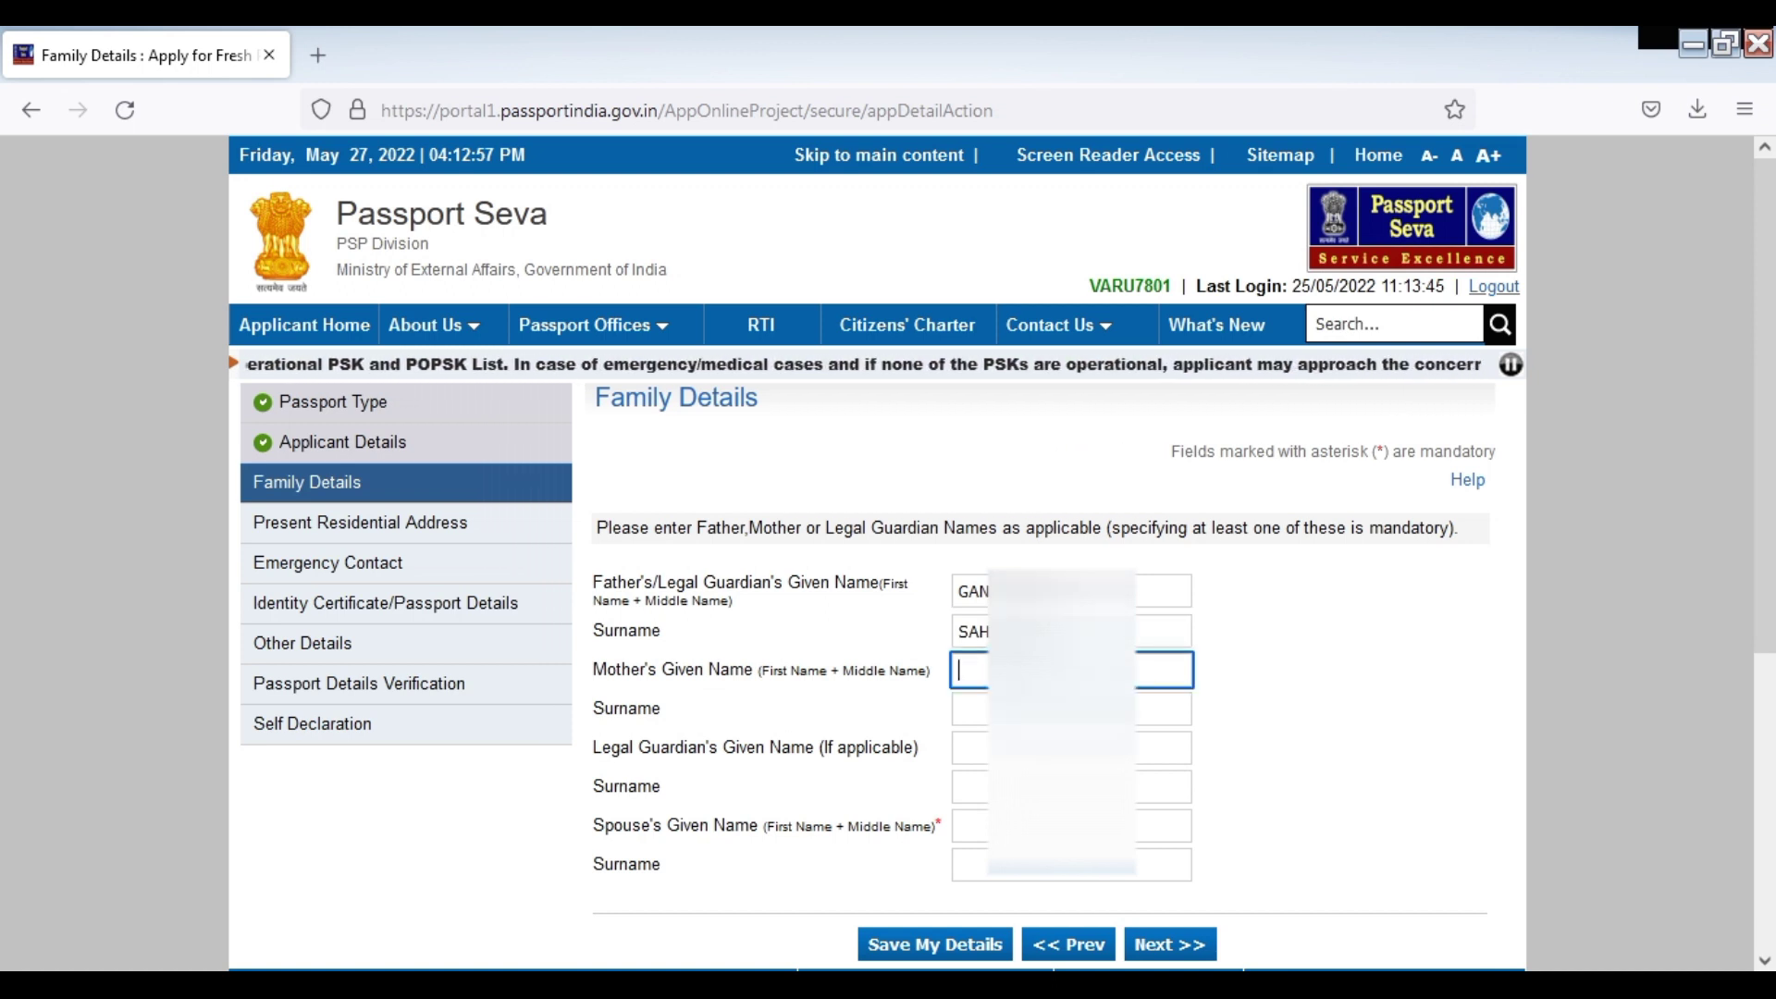
text(RAM)
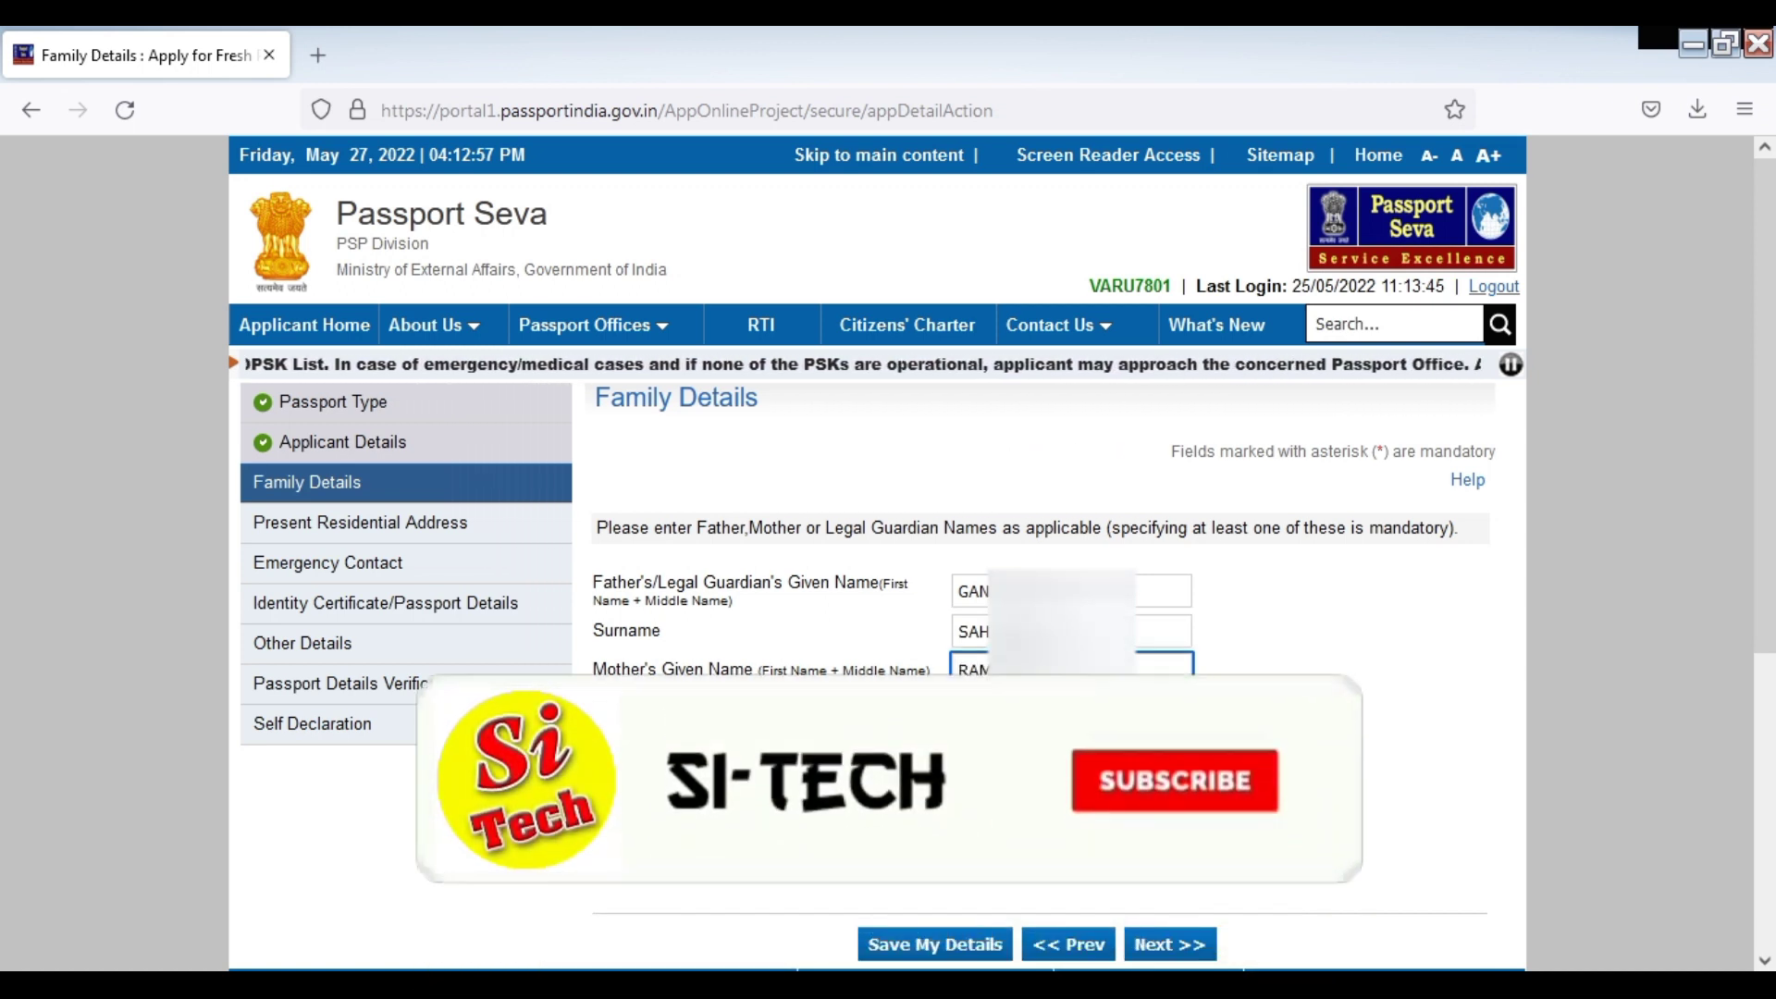
key(Tab)
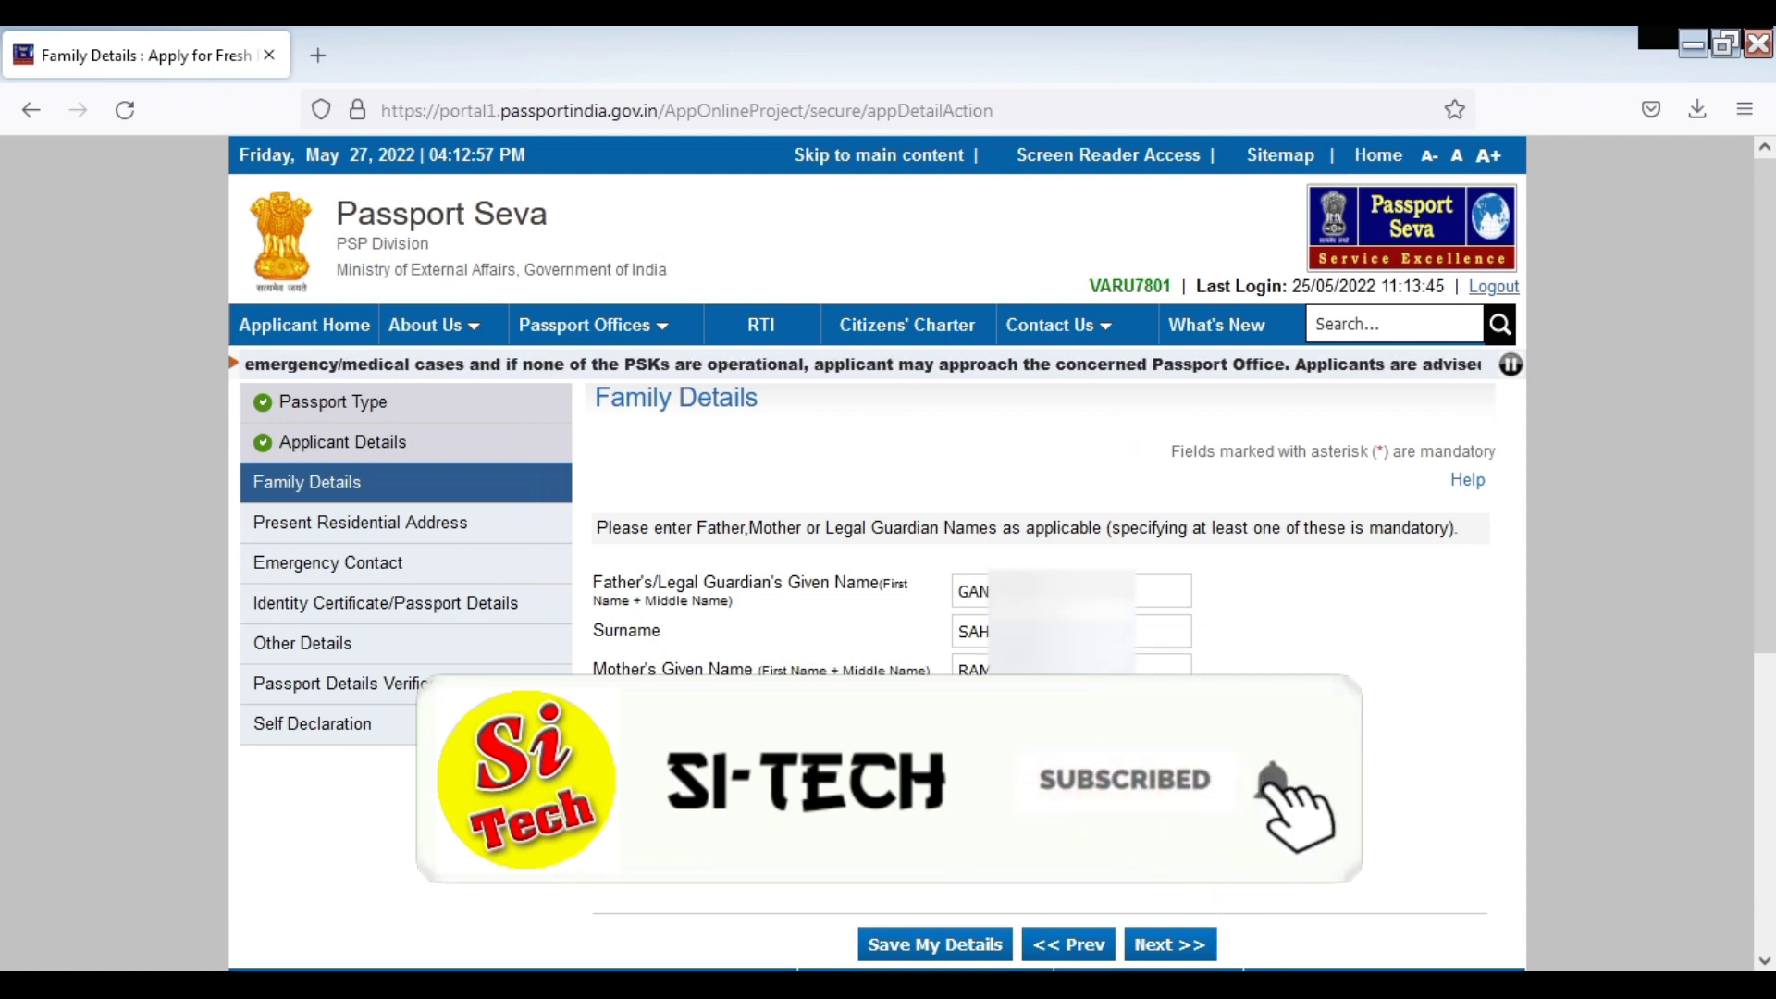
text(DEV)
Skip the legal guardian fields and enter the spouse's given name and surname
key(Tab)
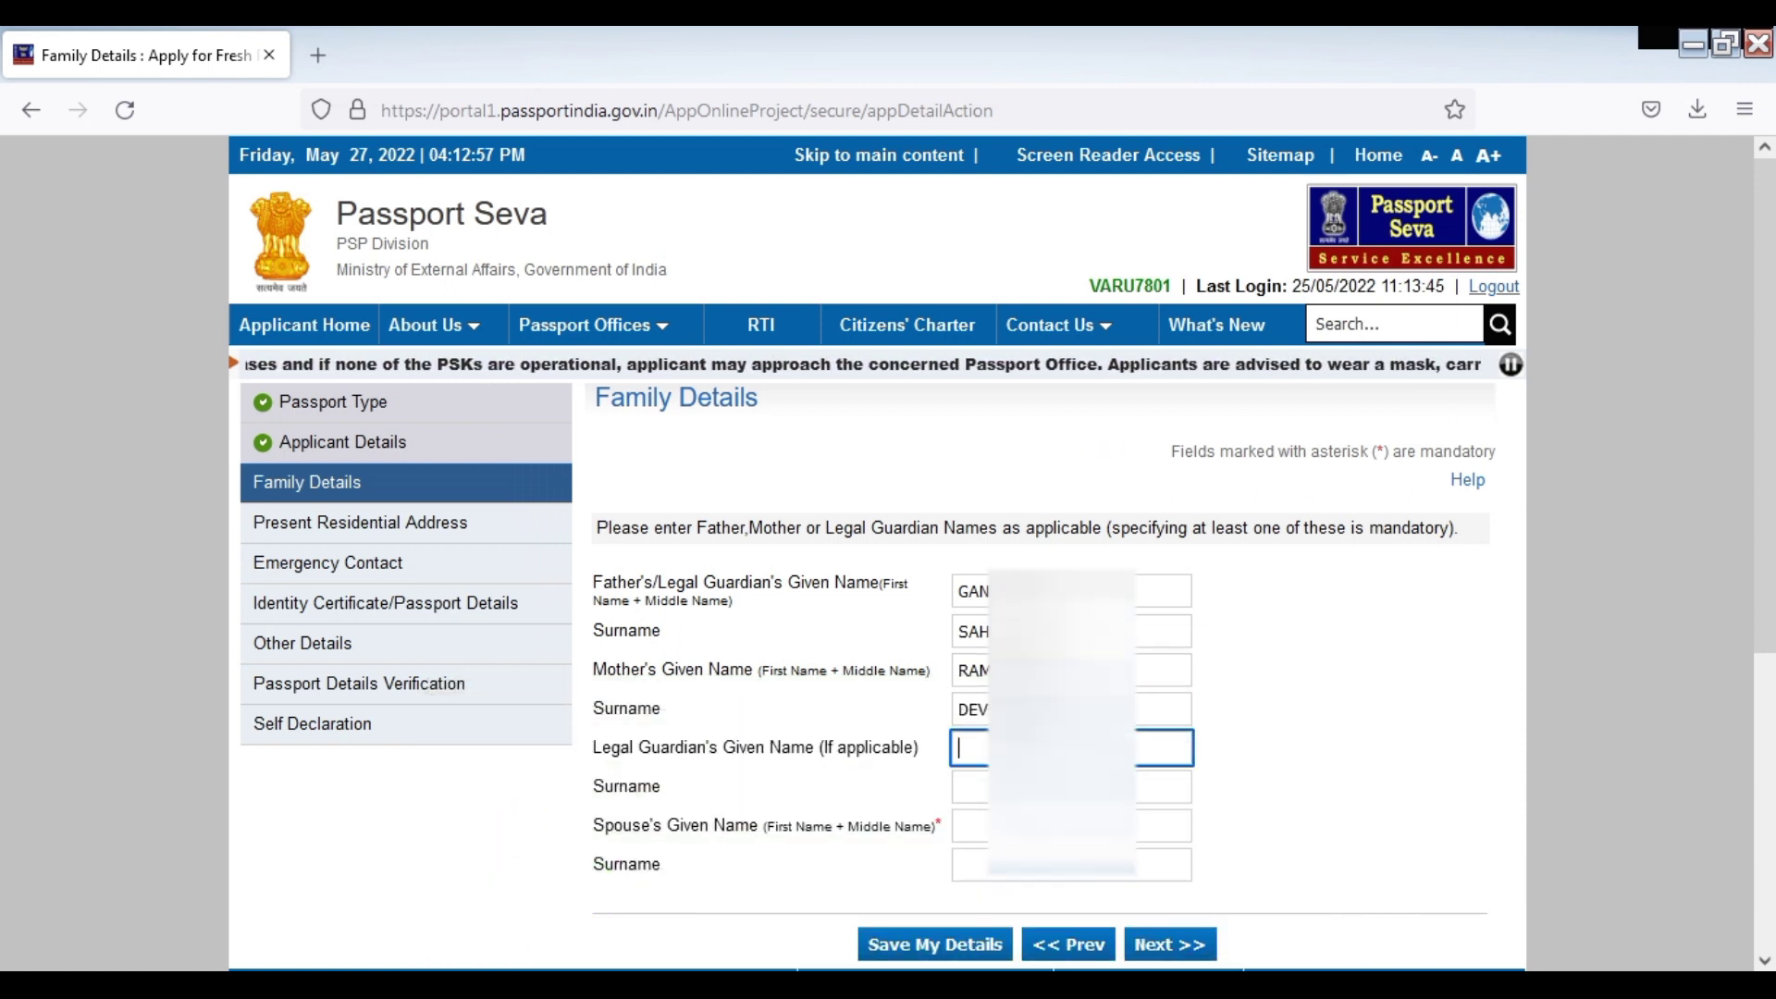
key(Tab)
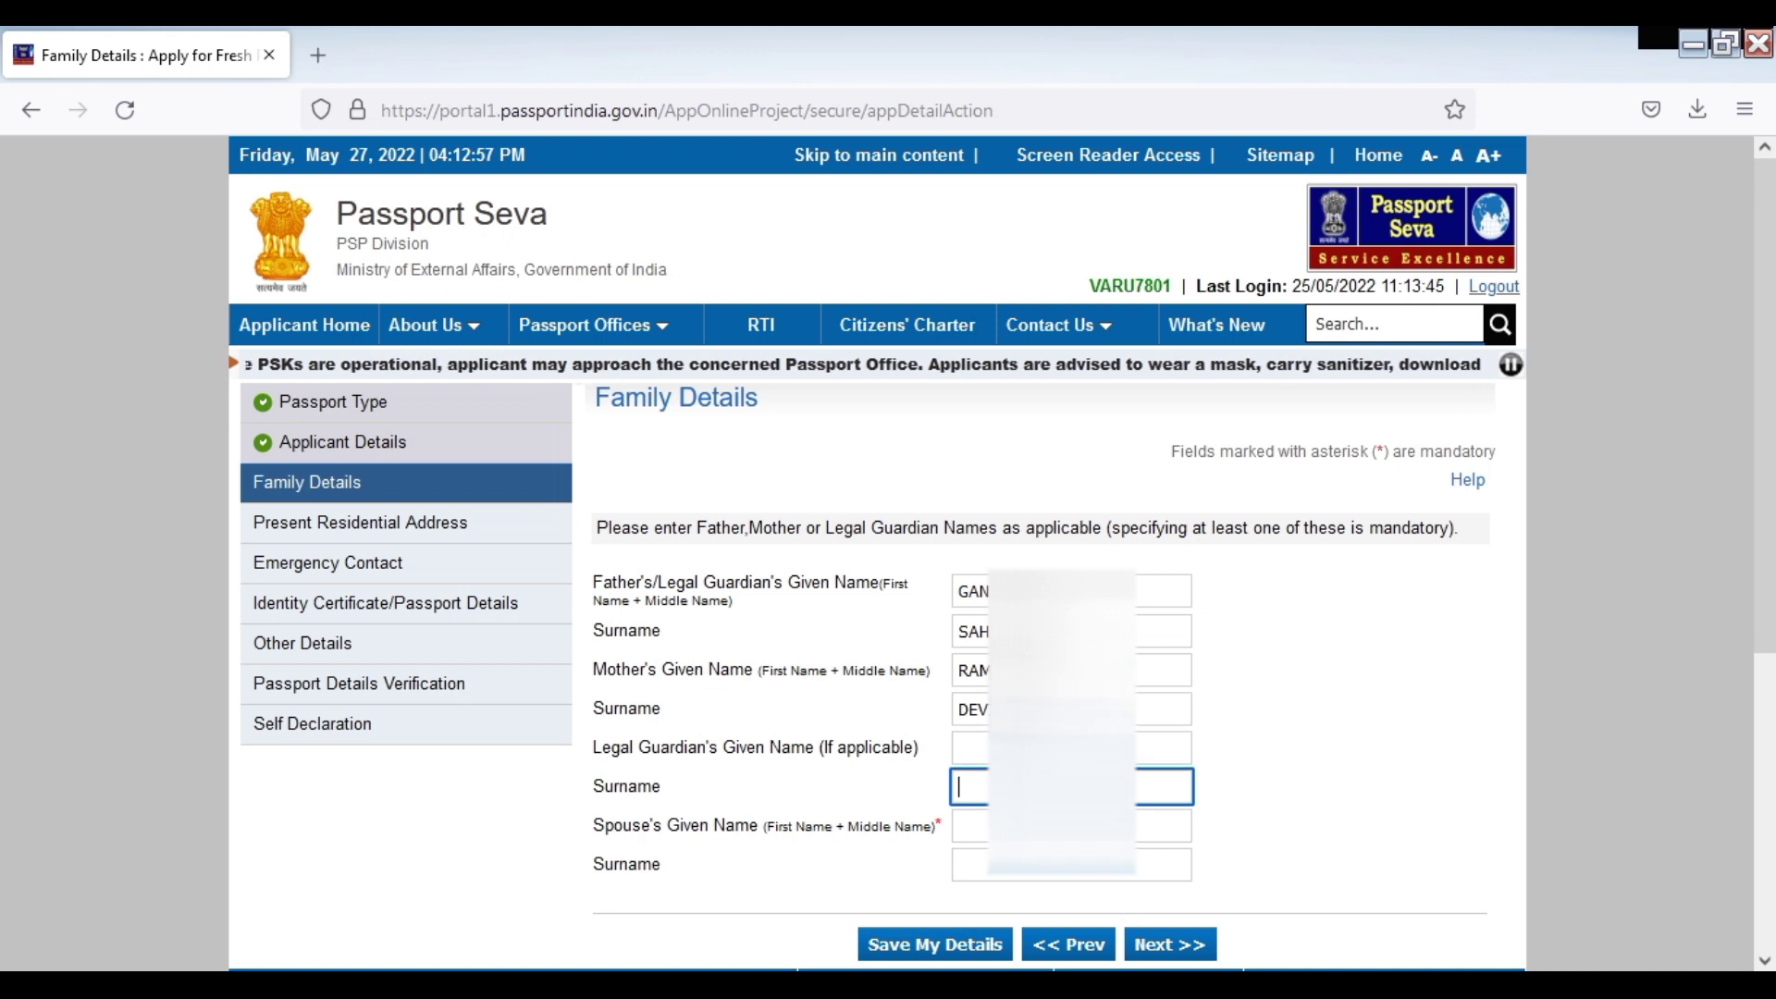
key(Tab)
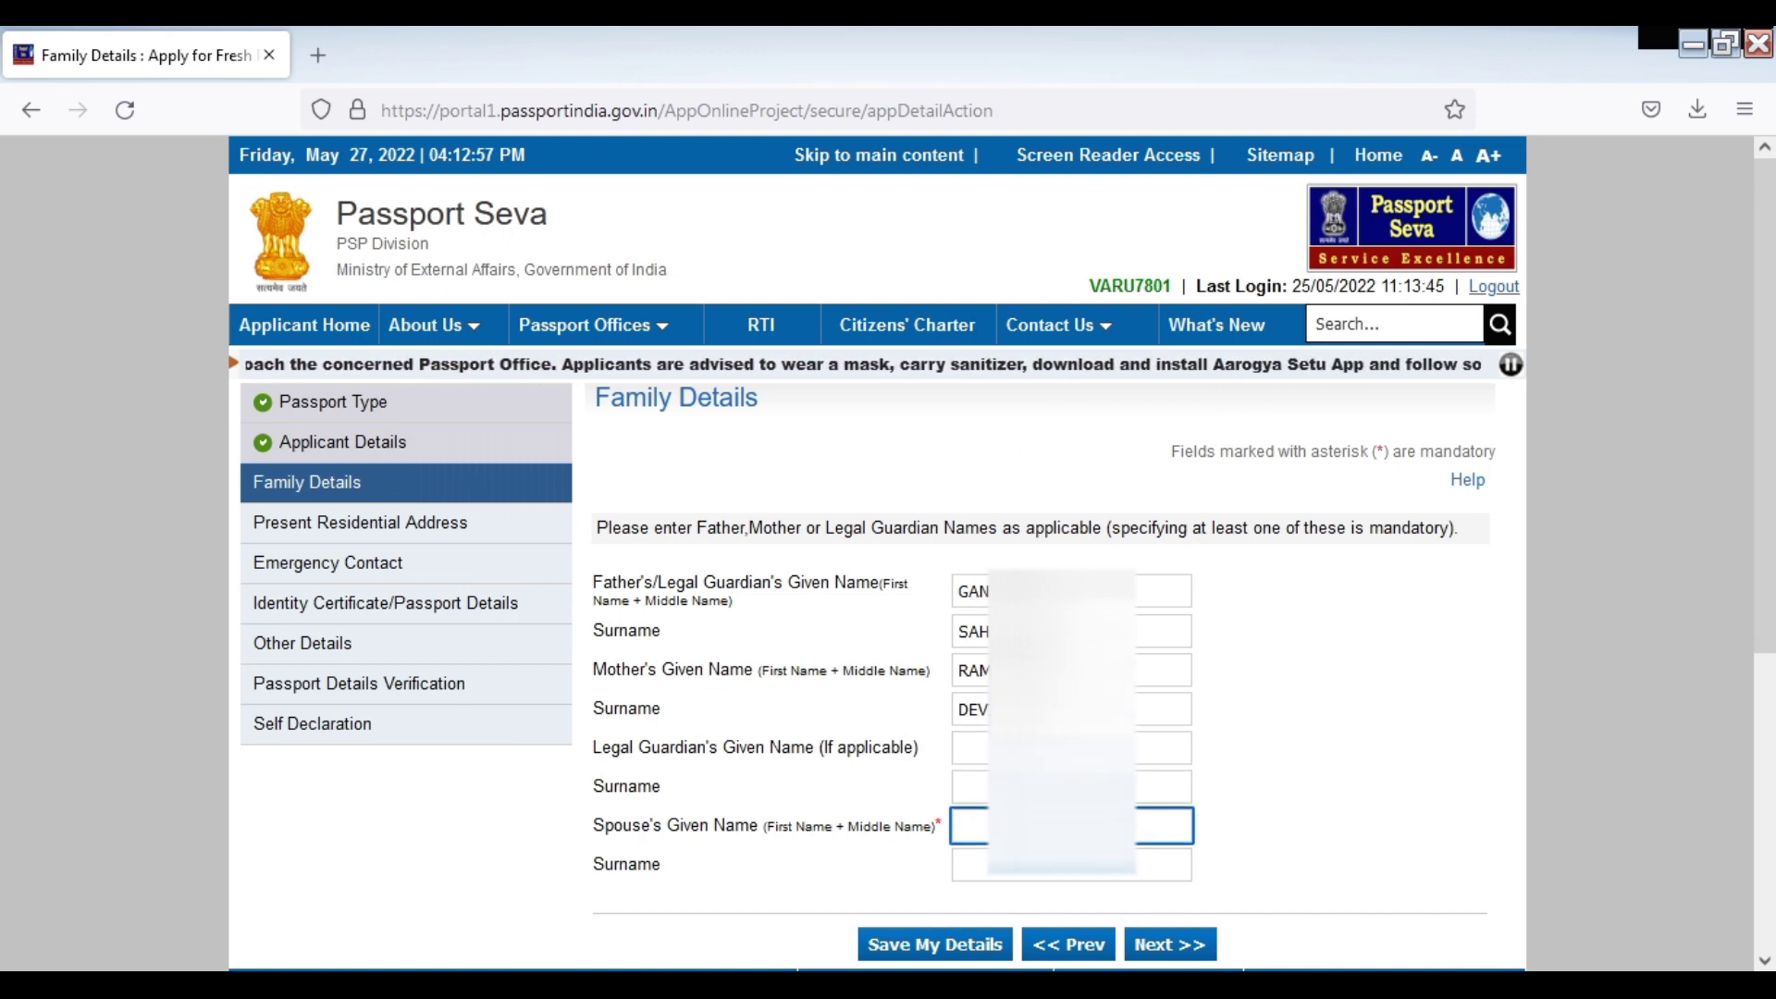
text(PRIY)
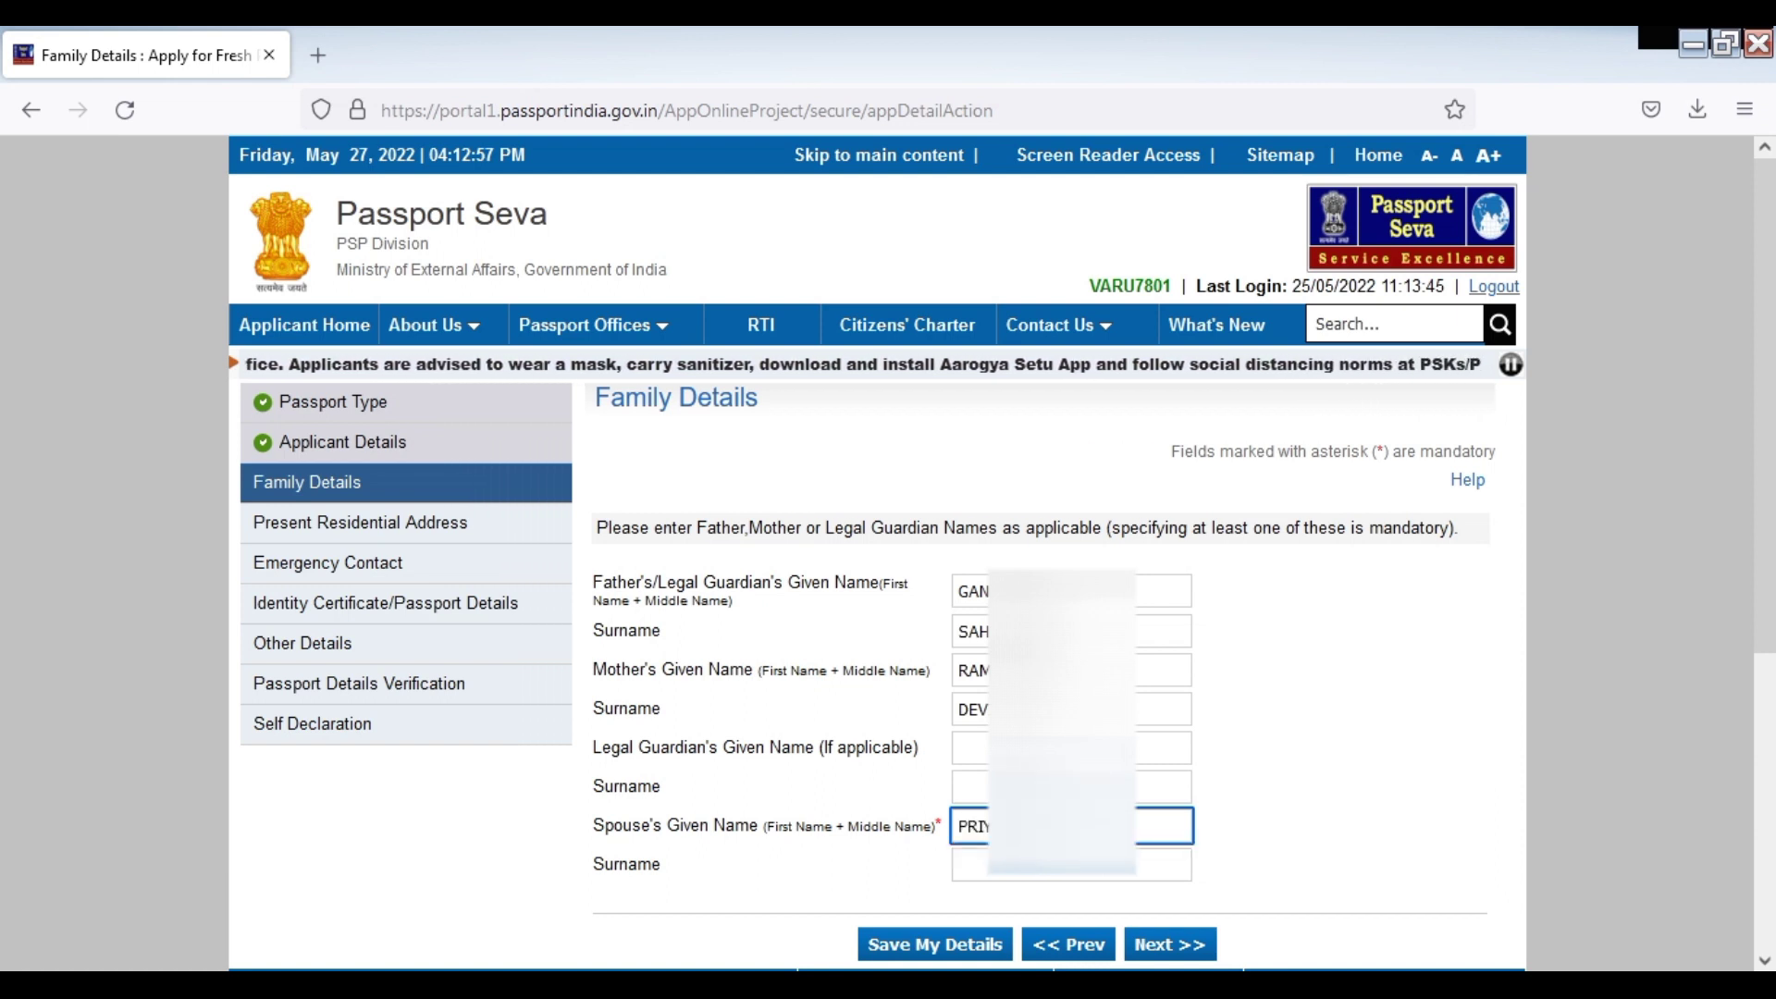
key(Tab)
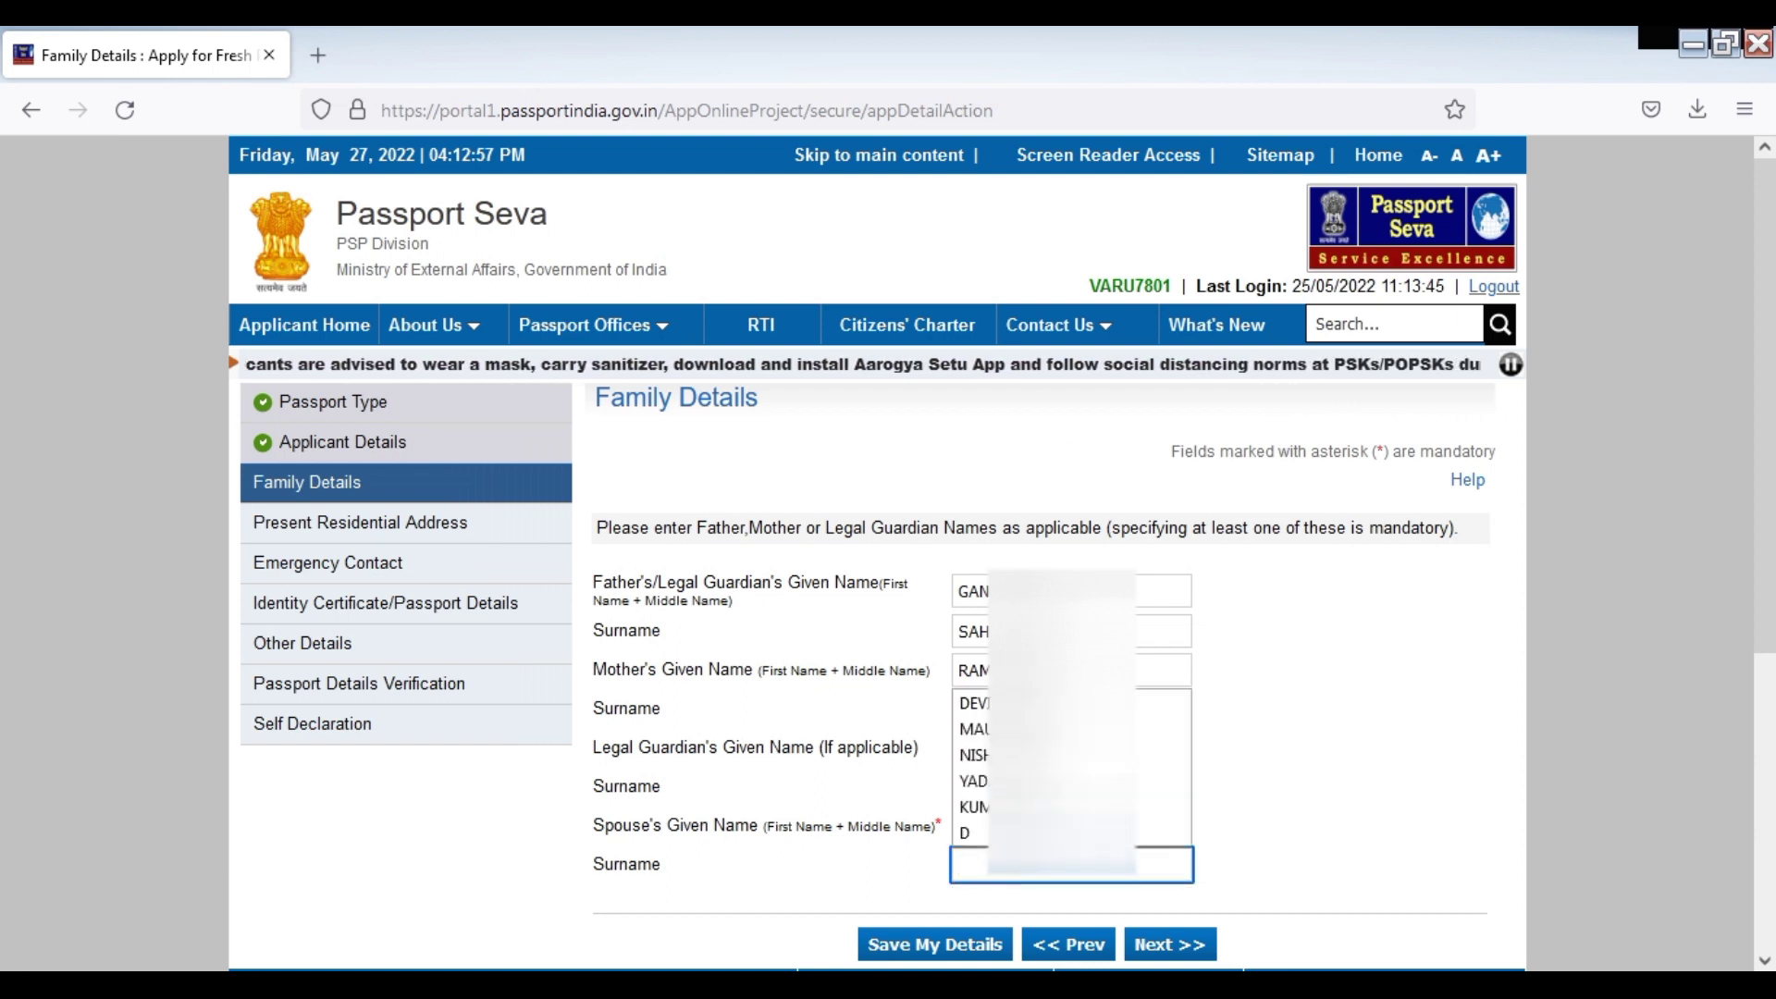
text(NISH)
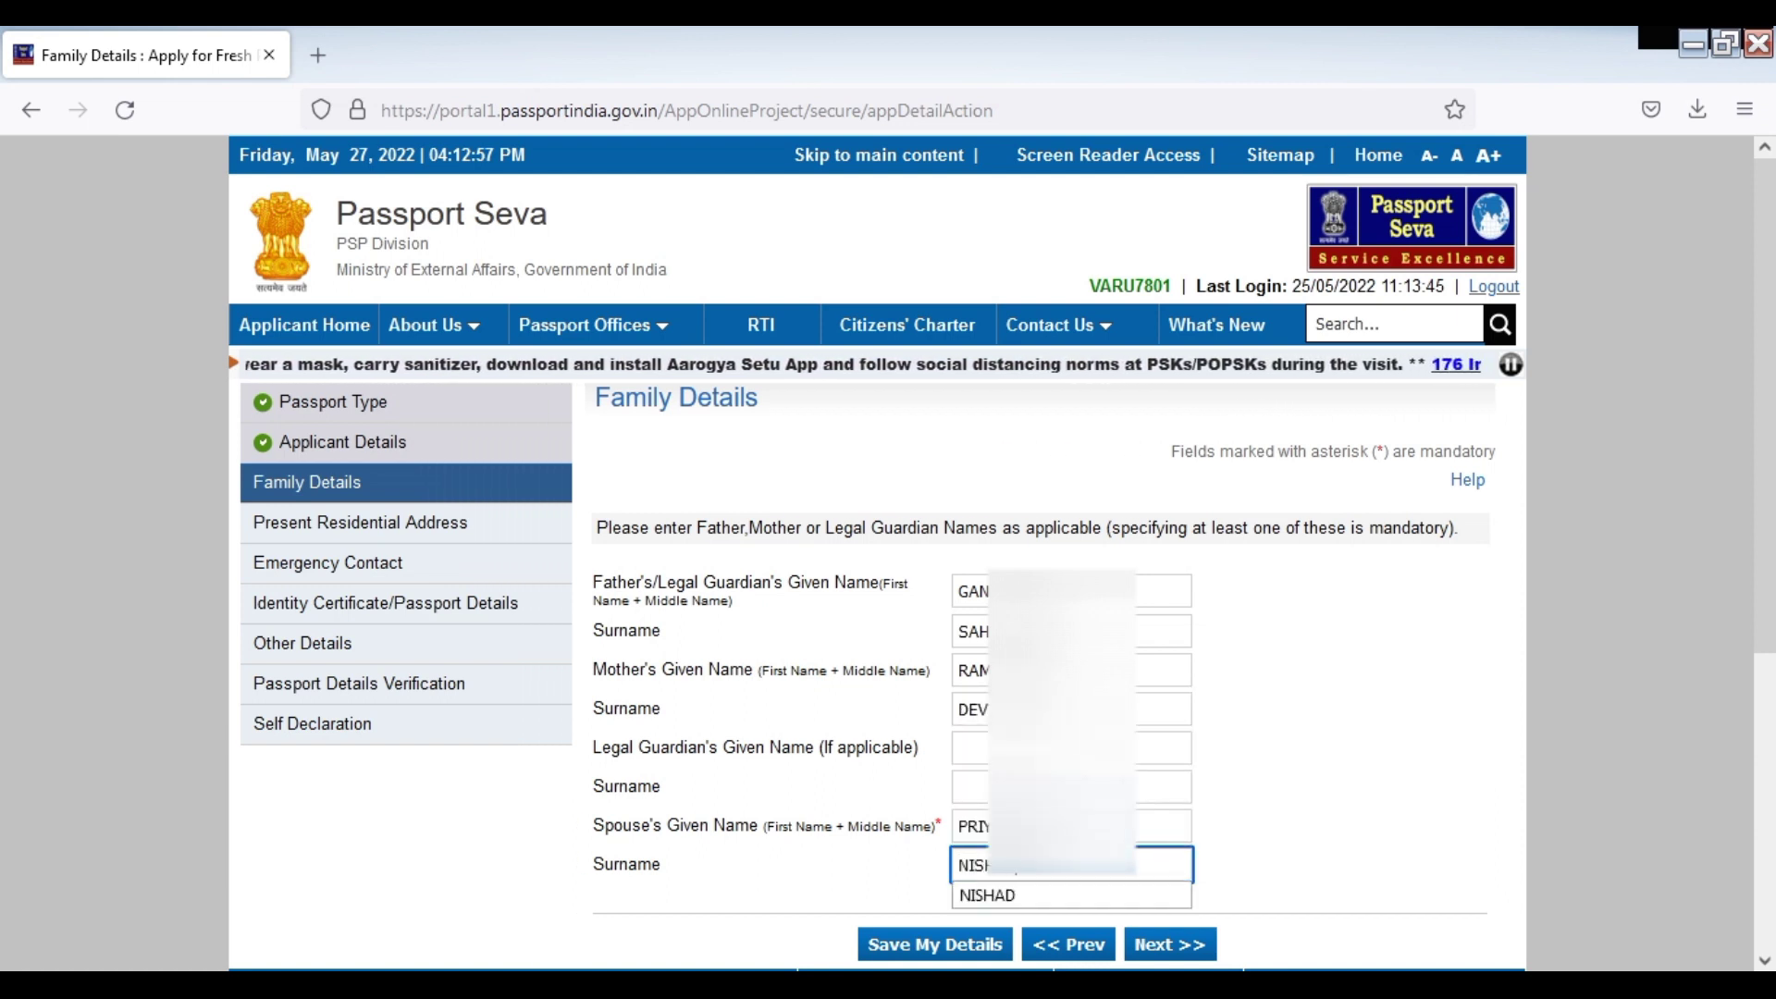
click(1305, 801)
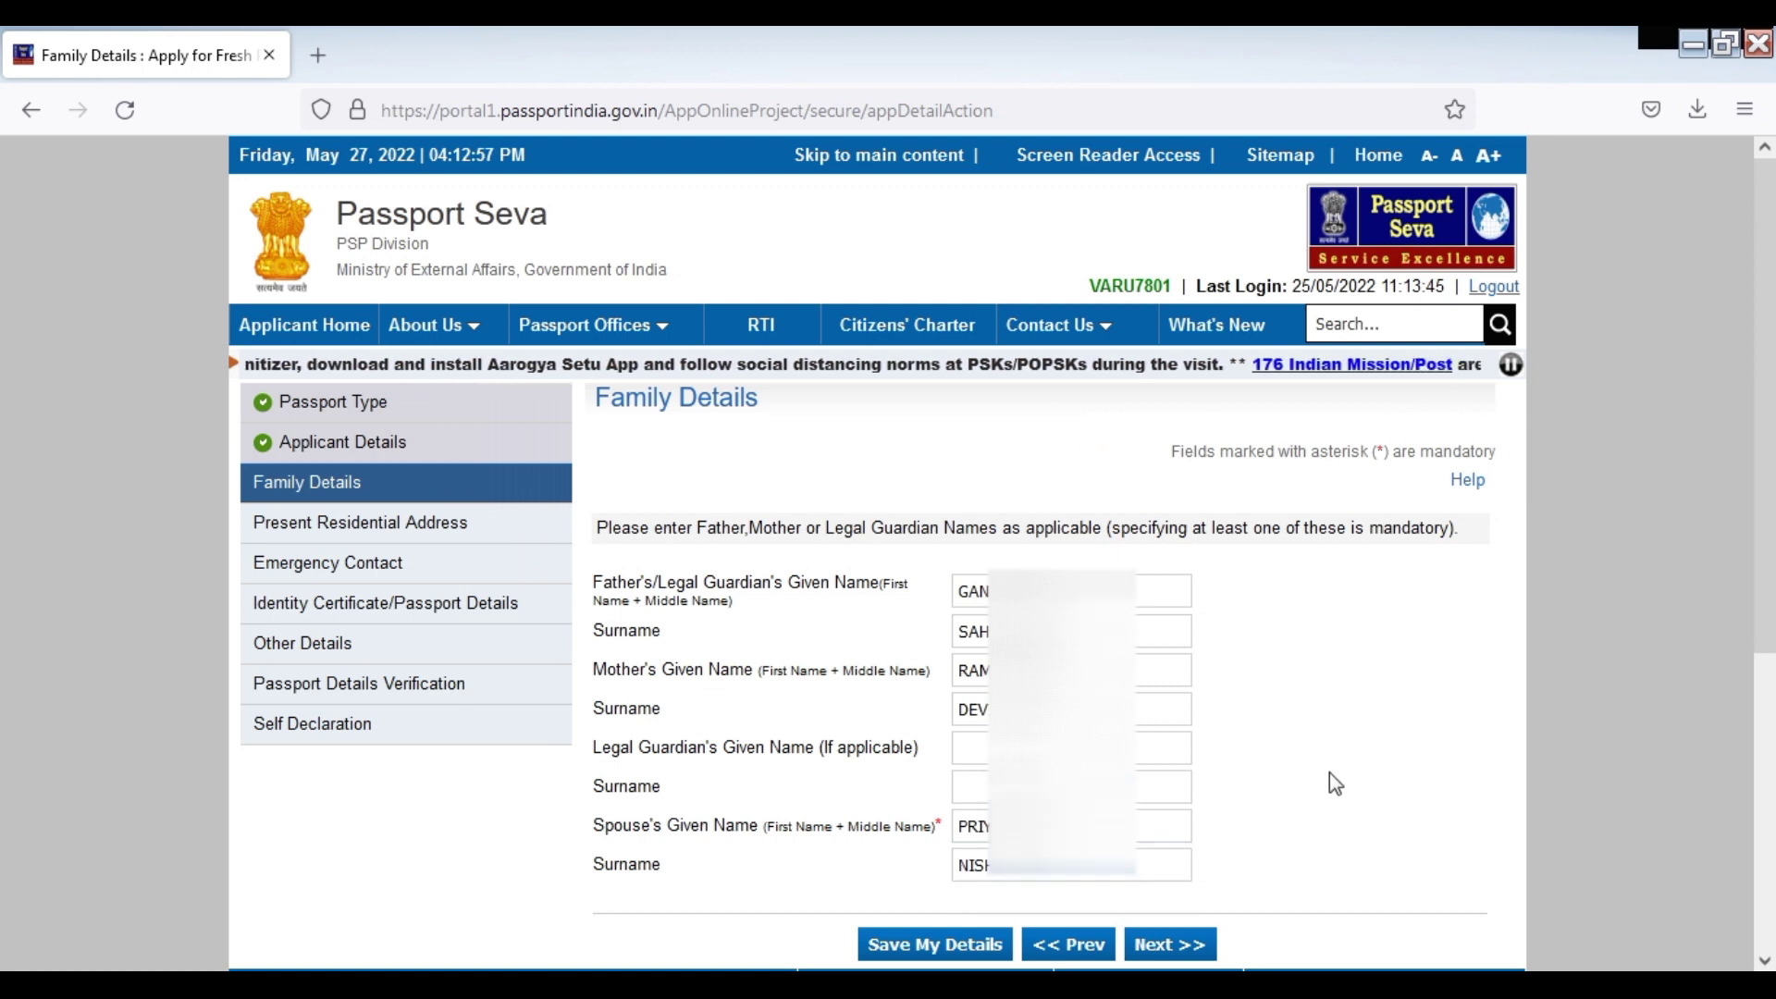
Save Family Details, then use Next >> to reach the empty Present Residential Address form
click(935, 947)
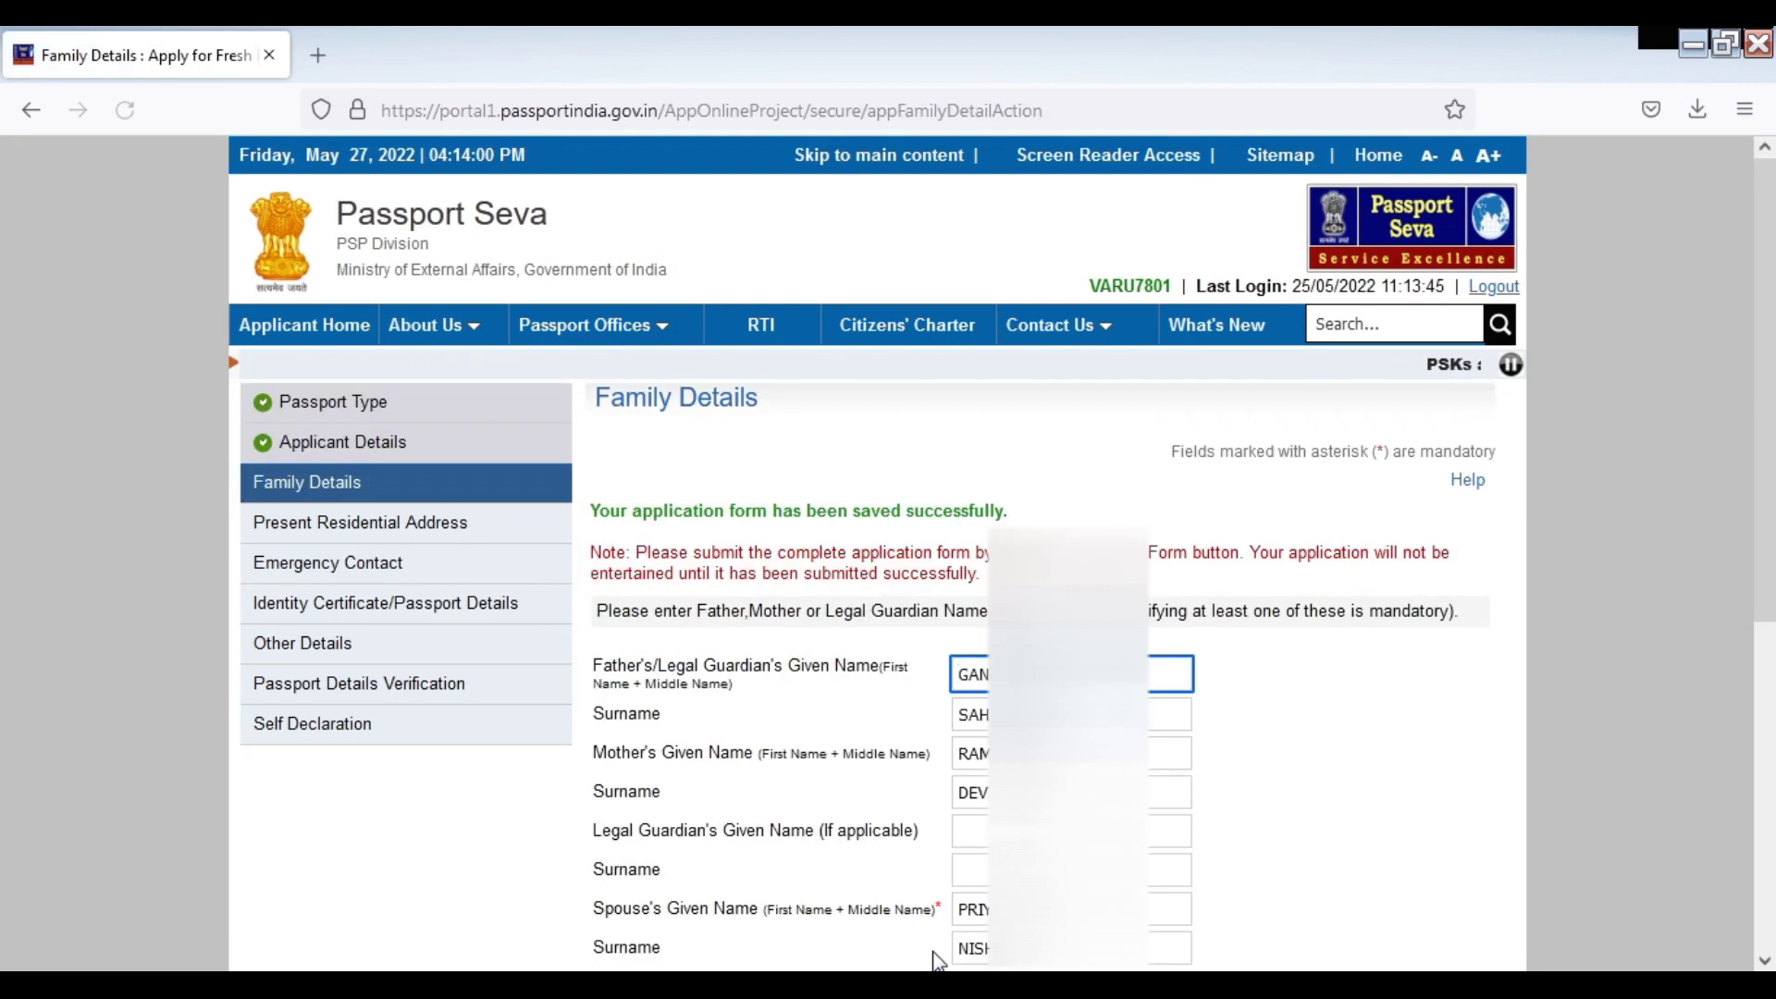
scroll(935, 959, down, 1)
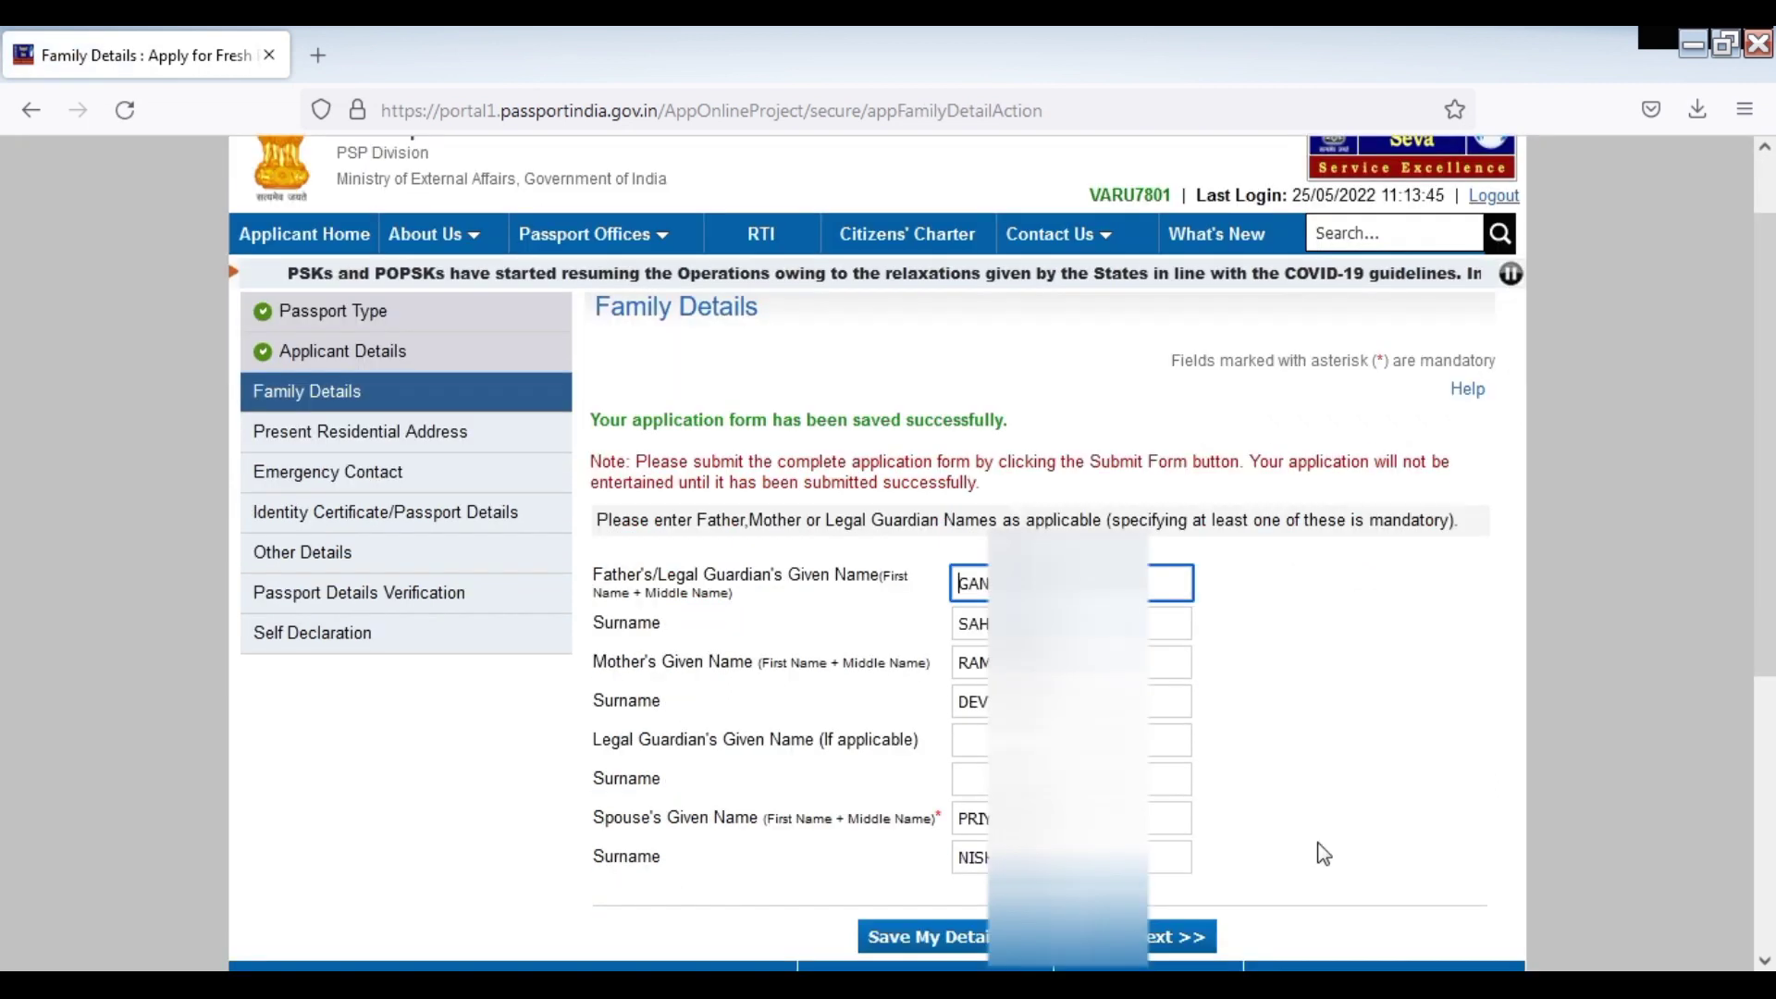
click(1171, 944)
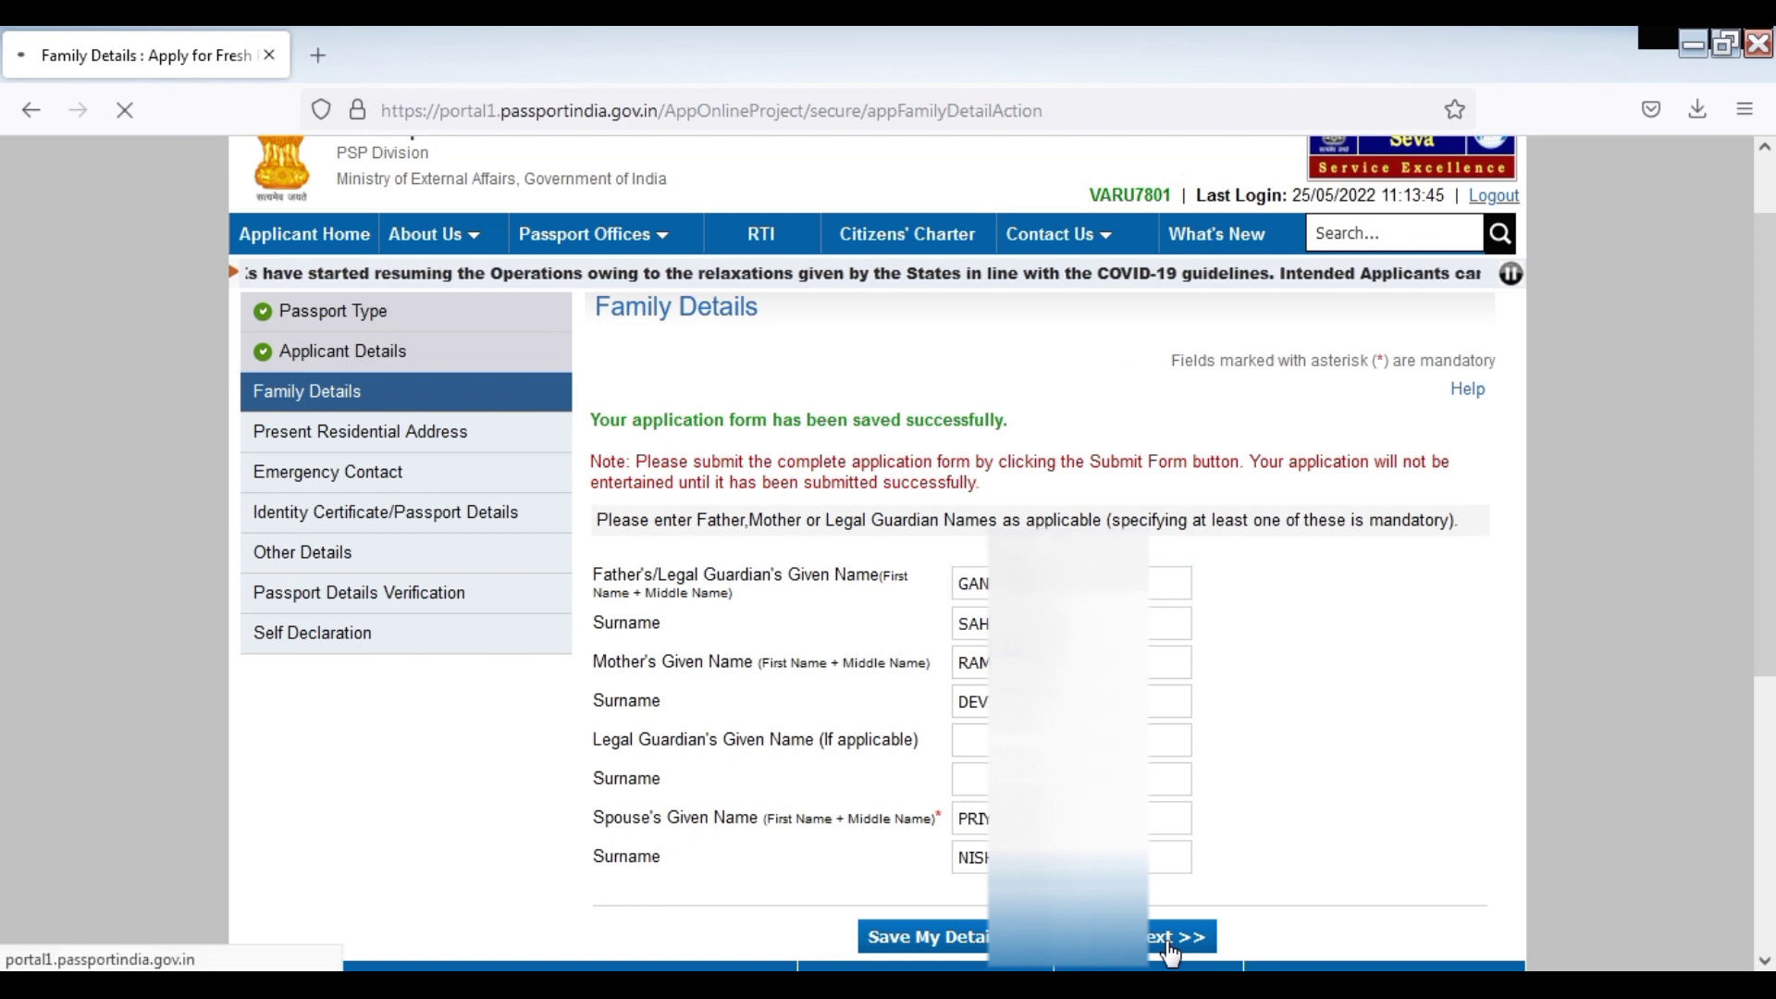
scroll(1767, 451, down, 2)
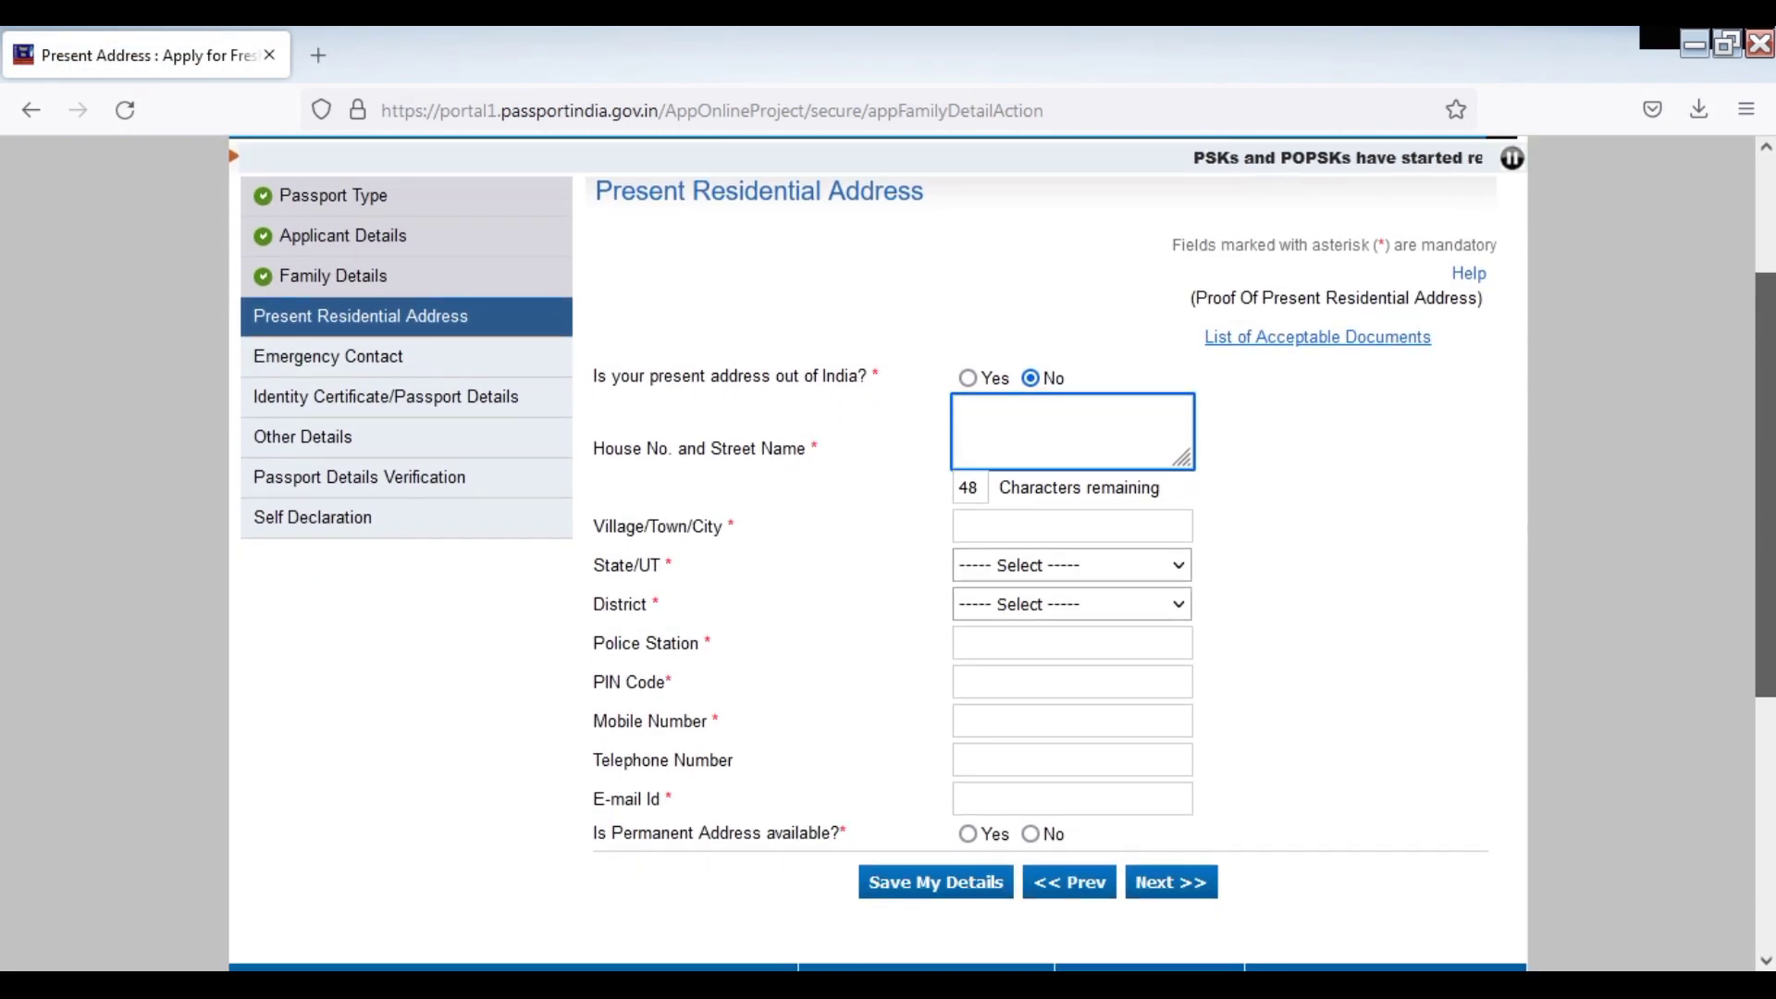
Enter the present address's house number and street and its village, town or city
click(1076, 454)
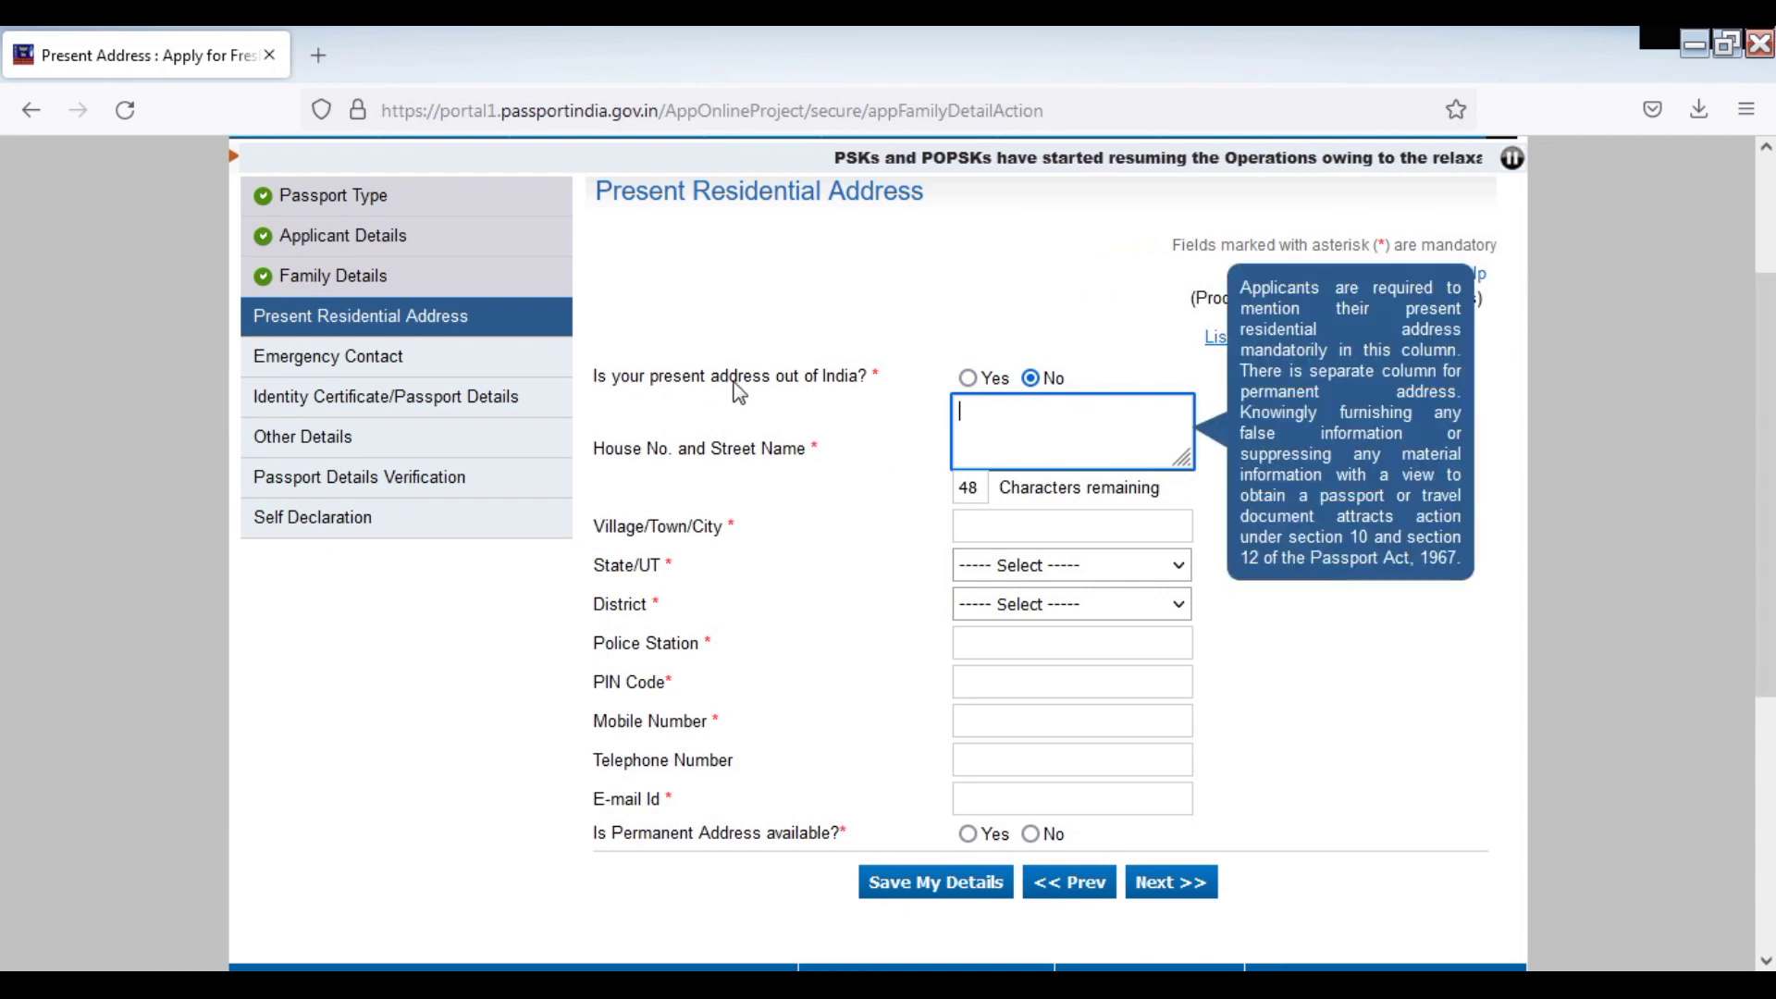
click(1045, 412)
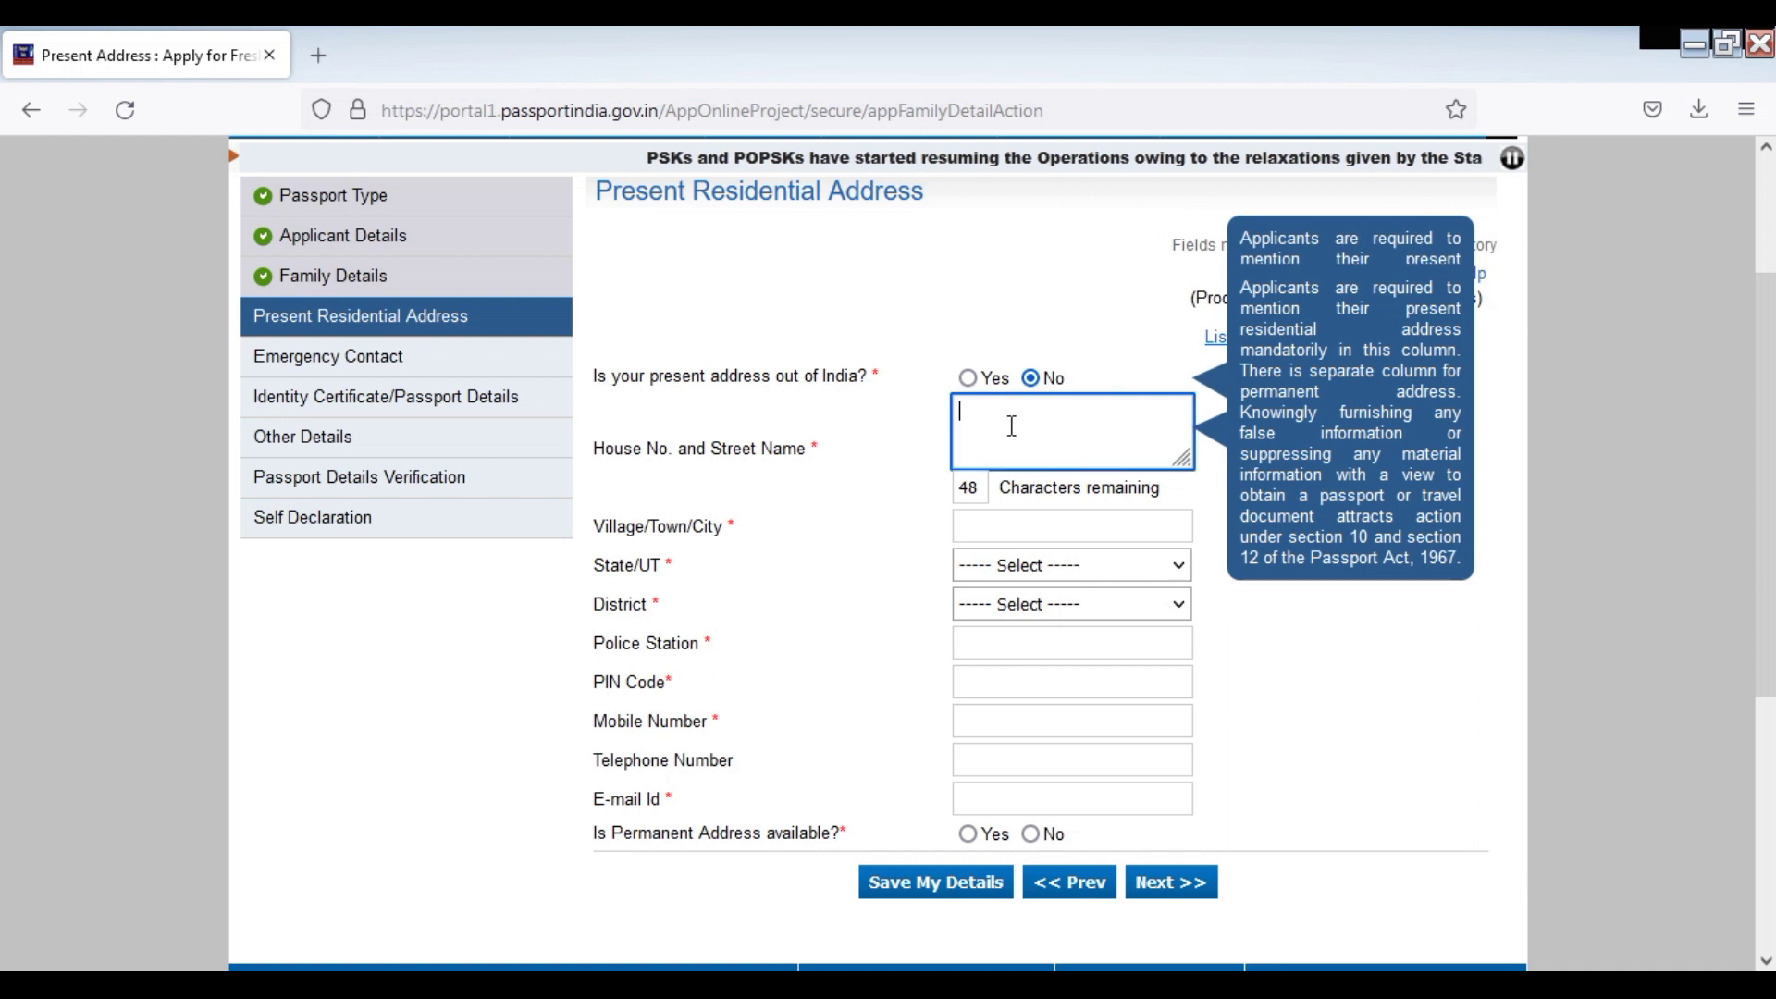
text(VILL )
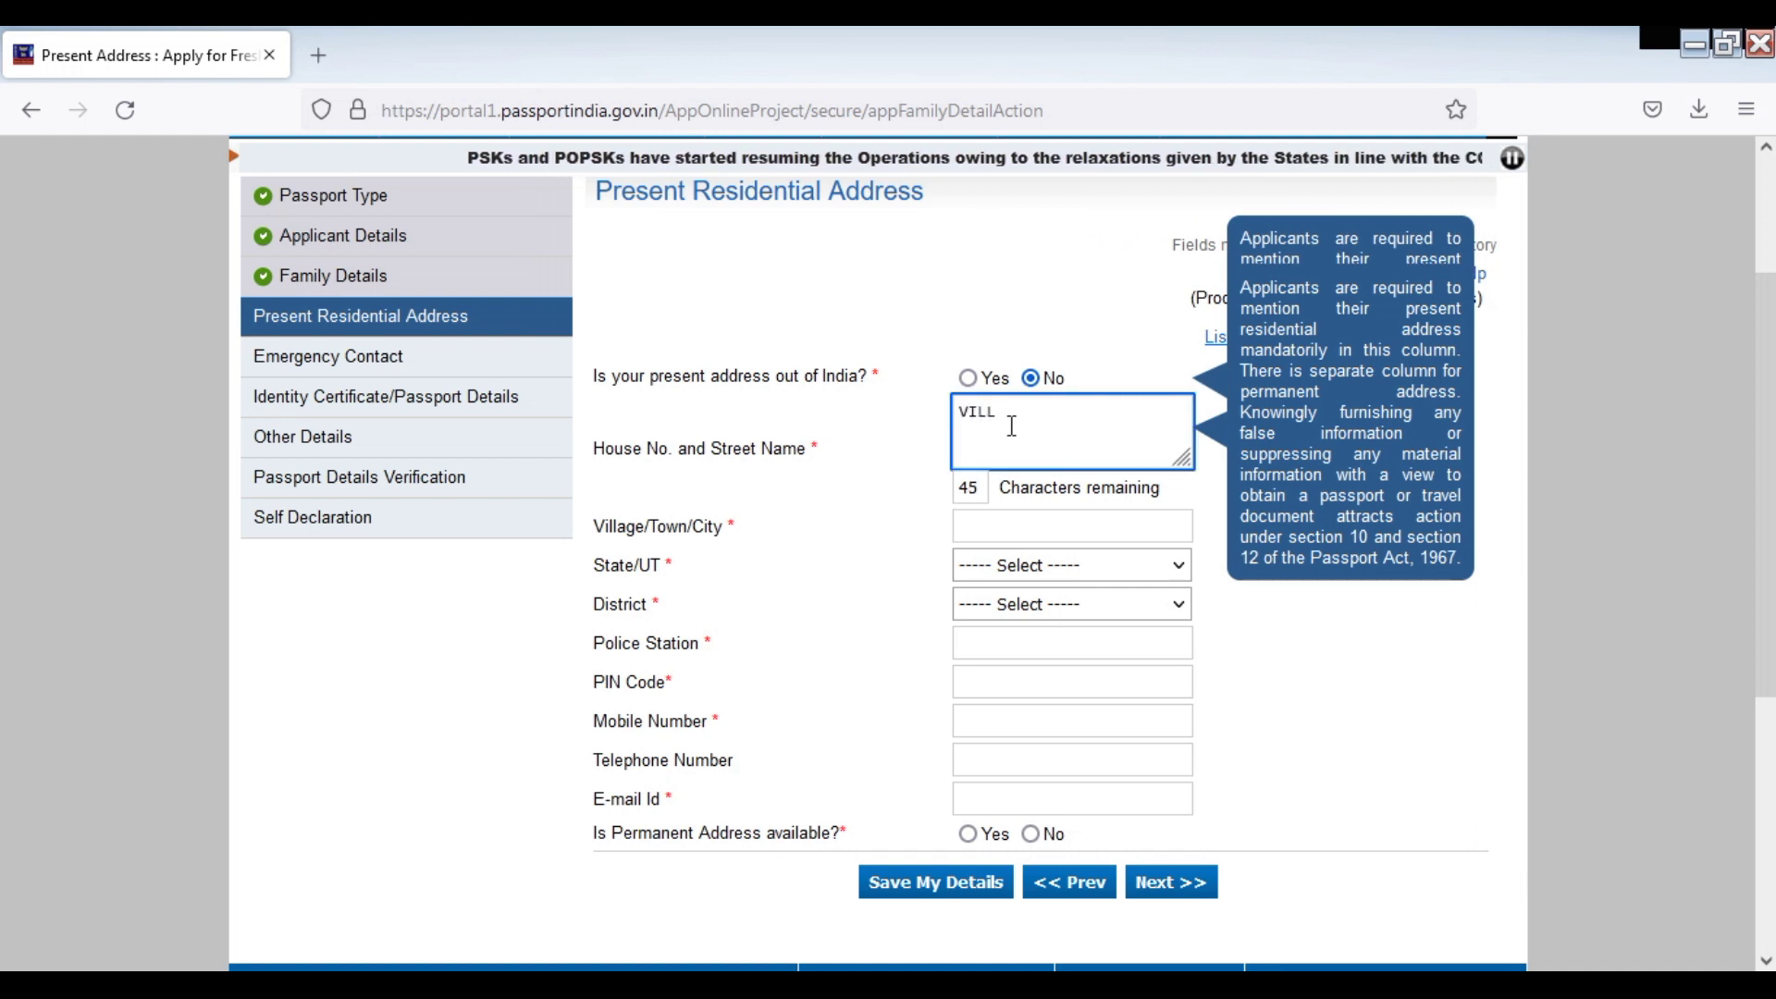
text(AG)
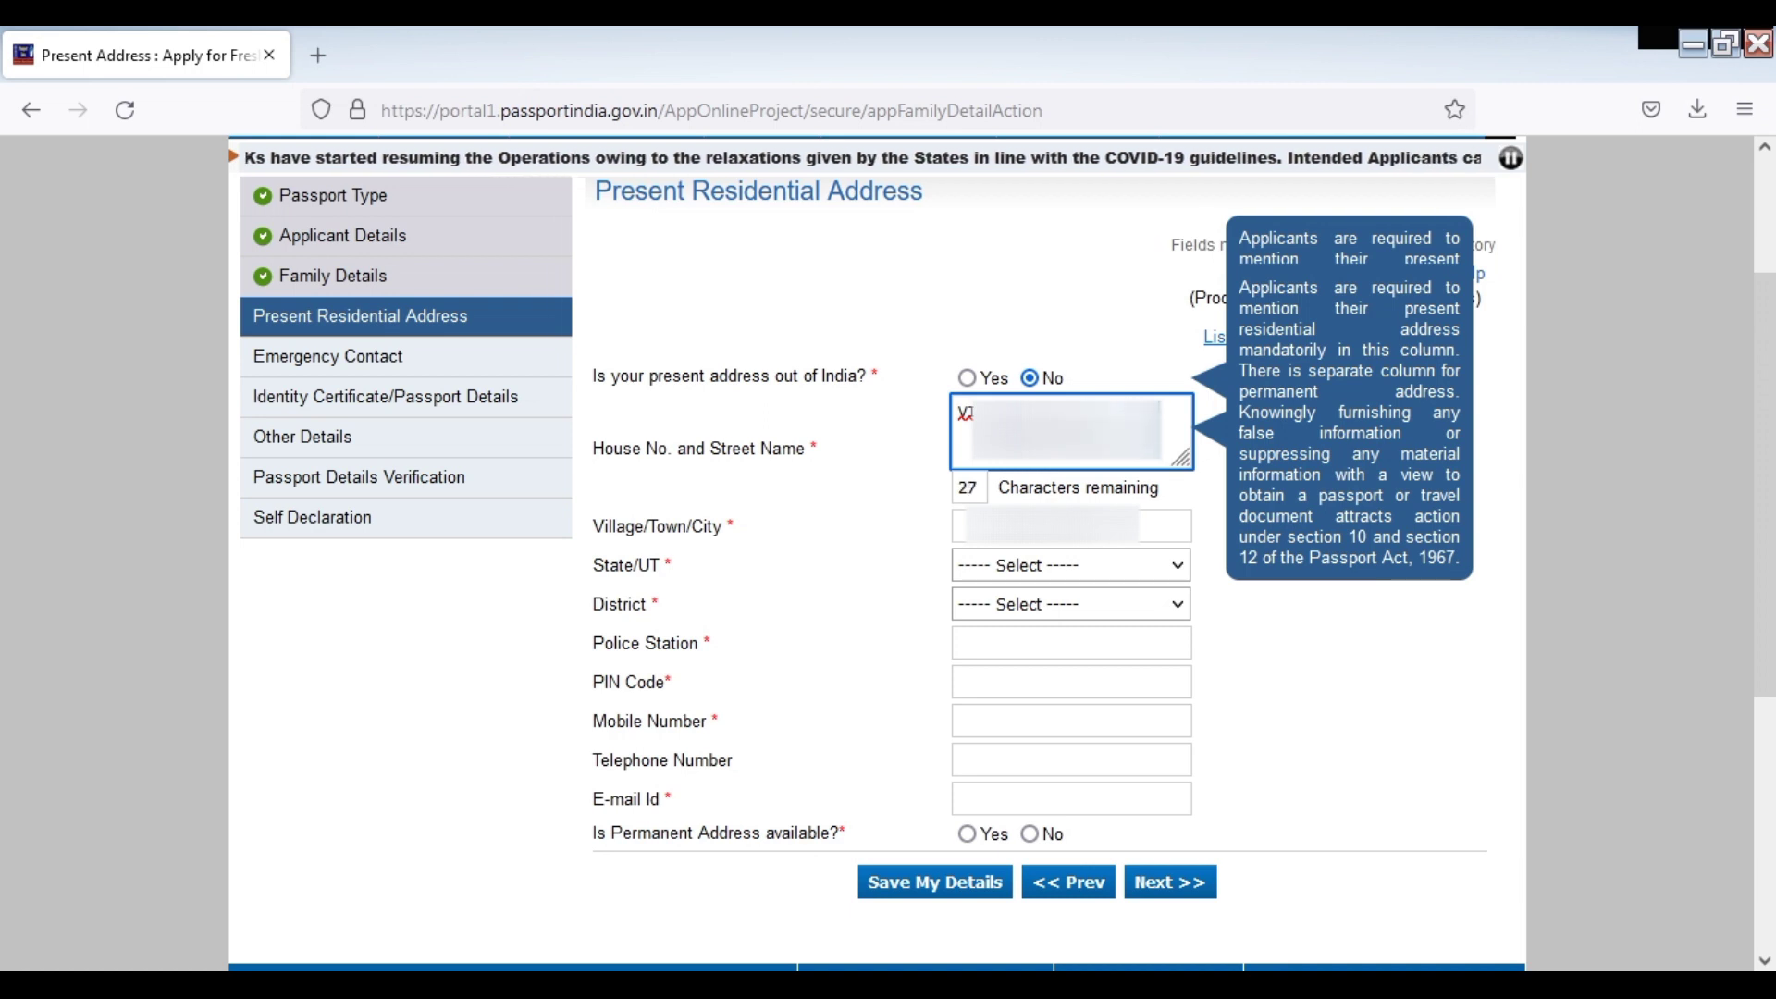
text(E P)
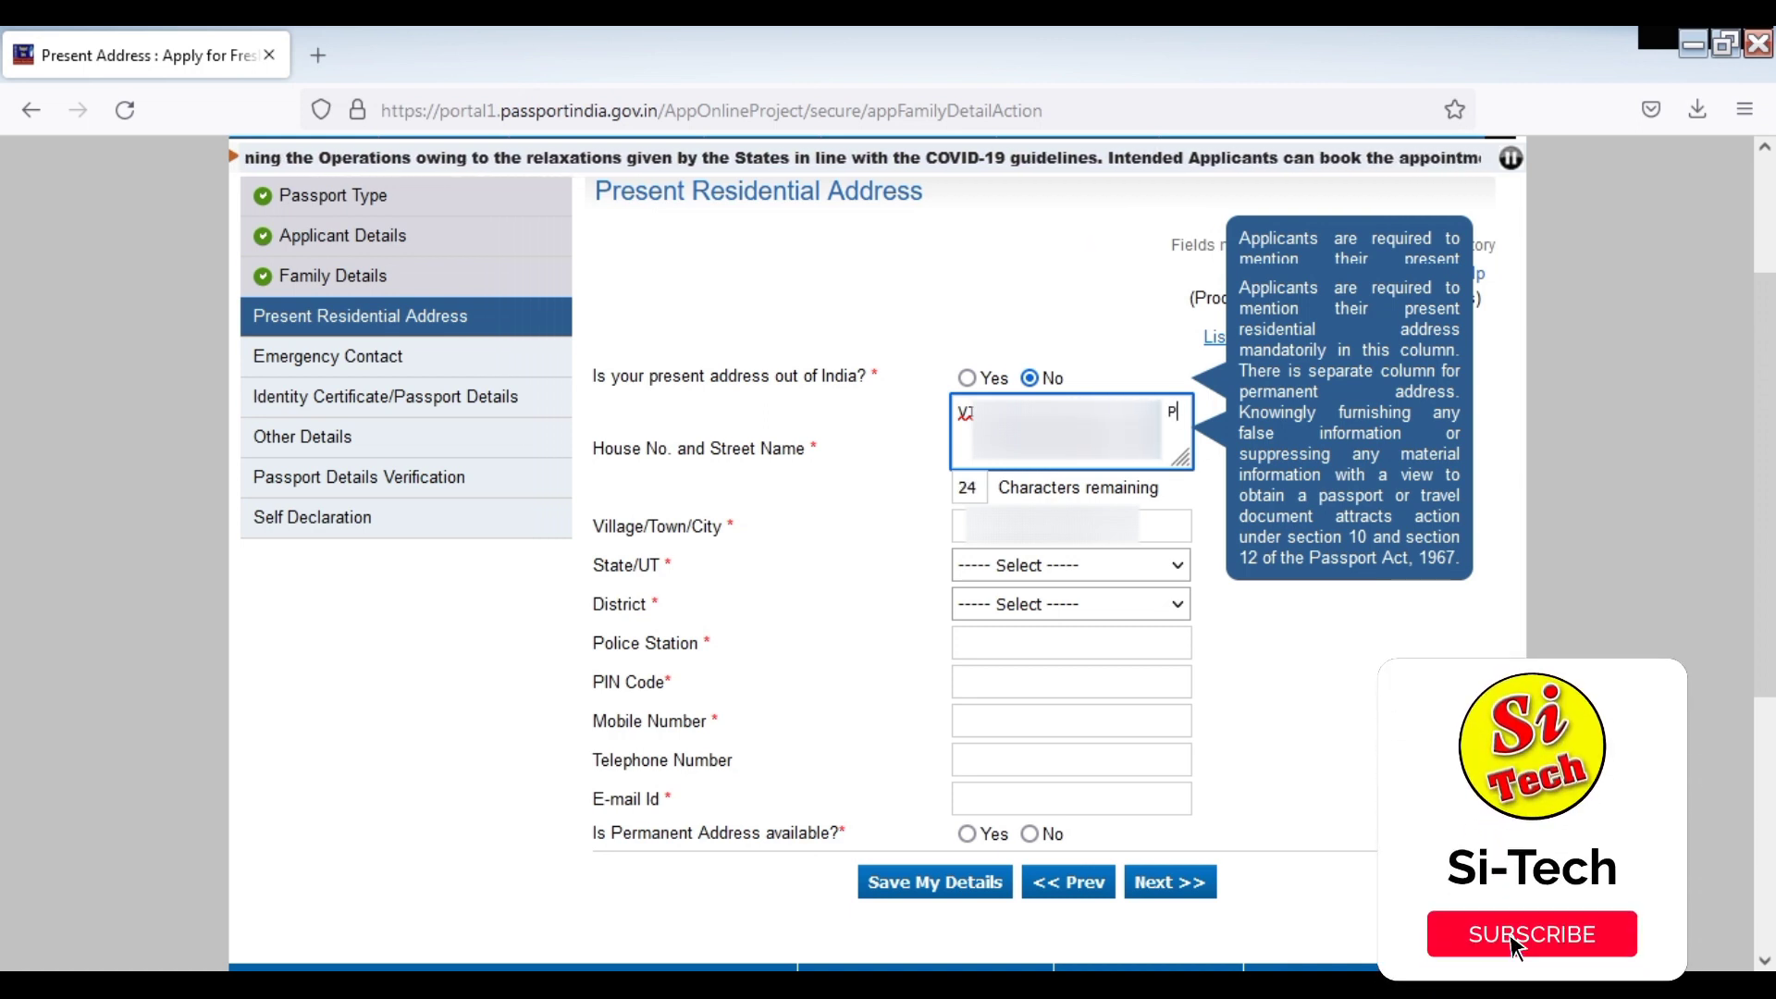
text(O)
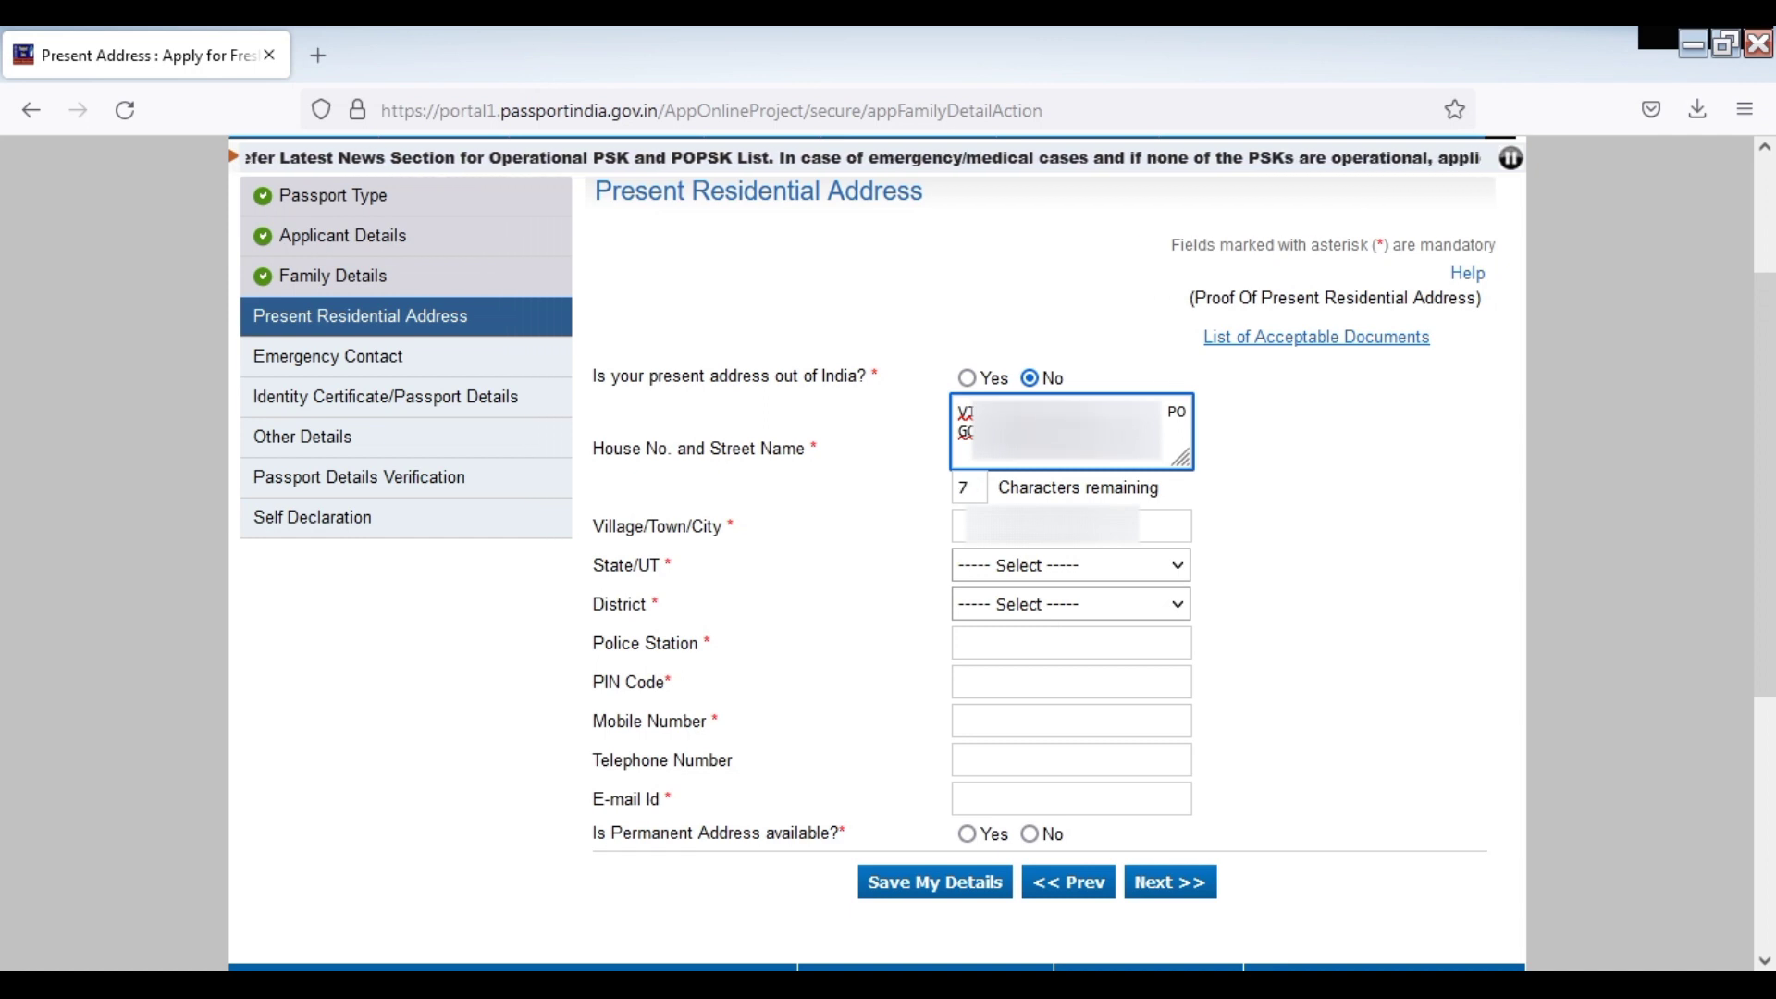
click(997, 523)
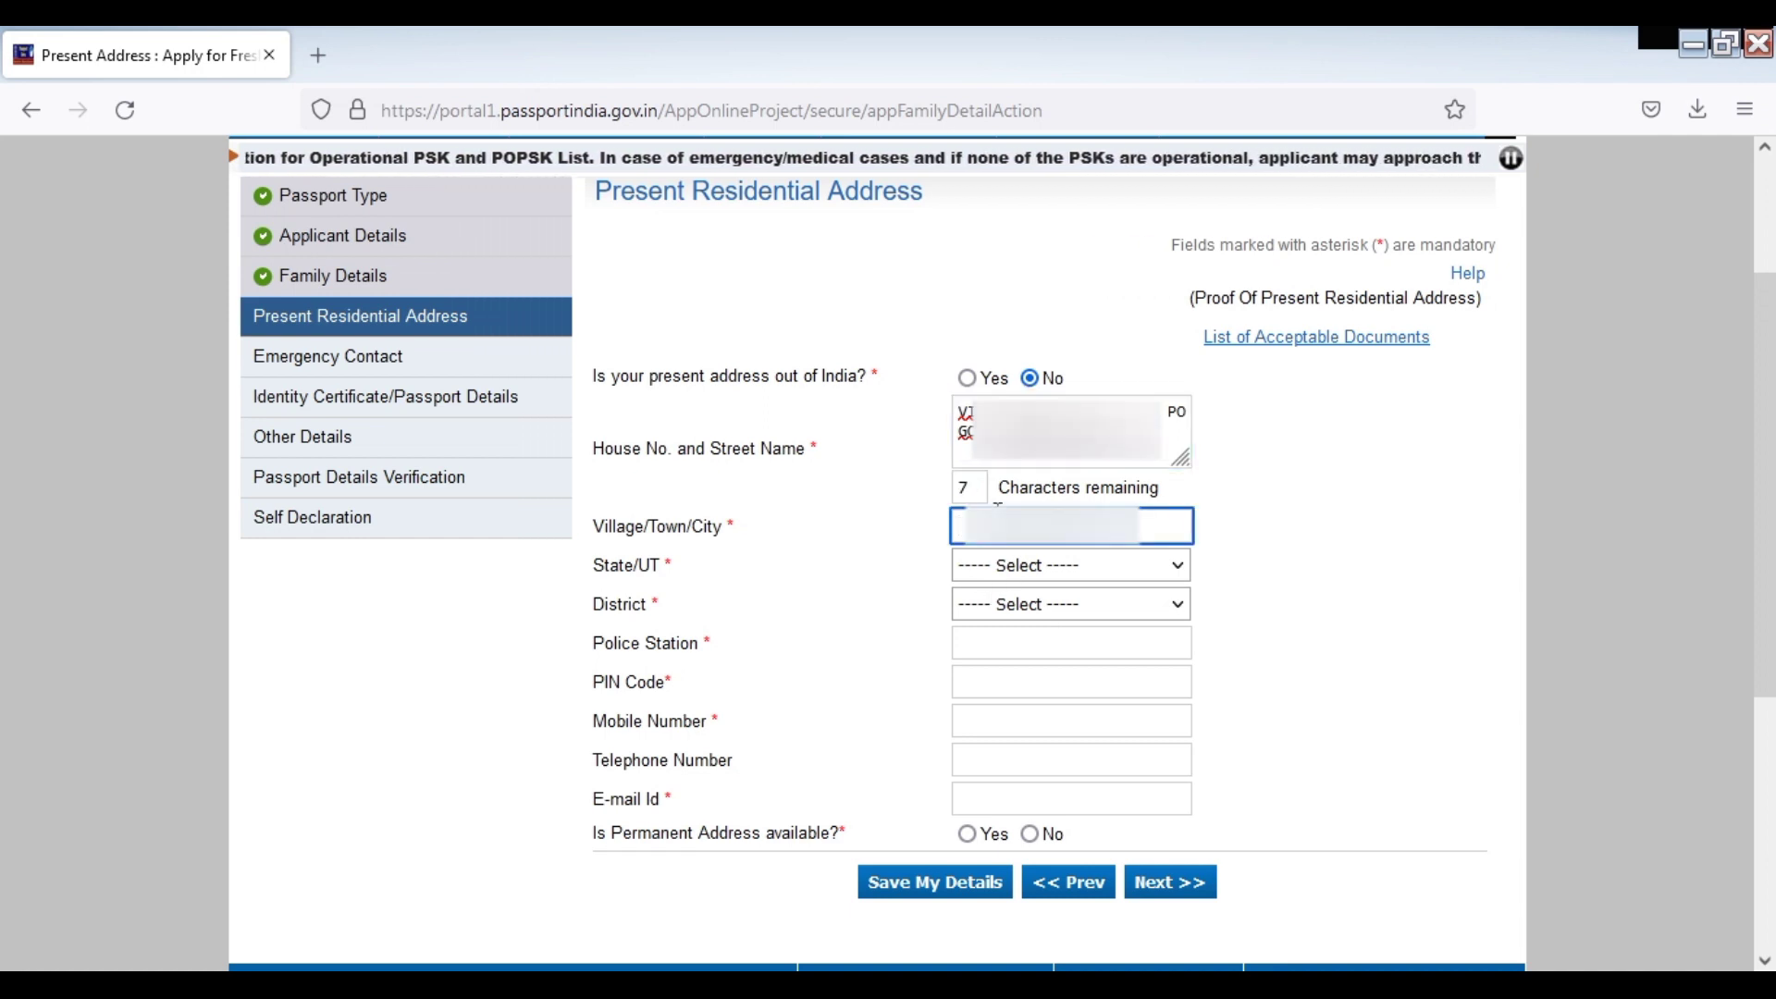
click(997, 511)
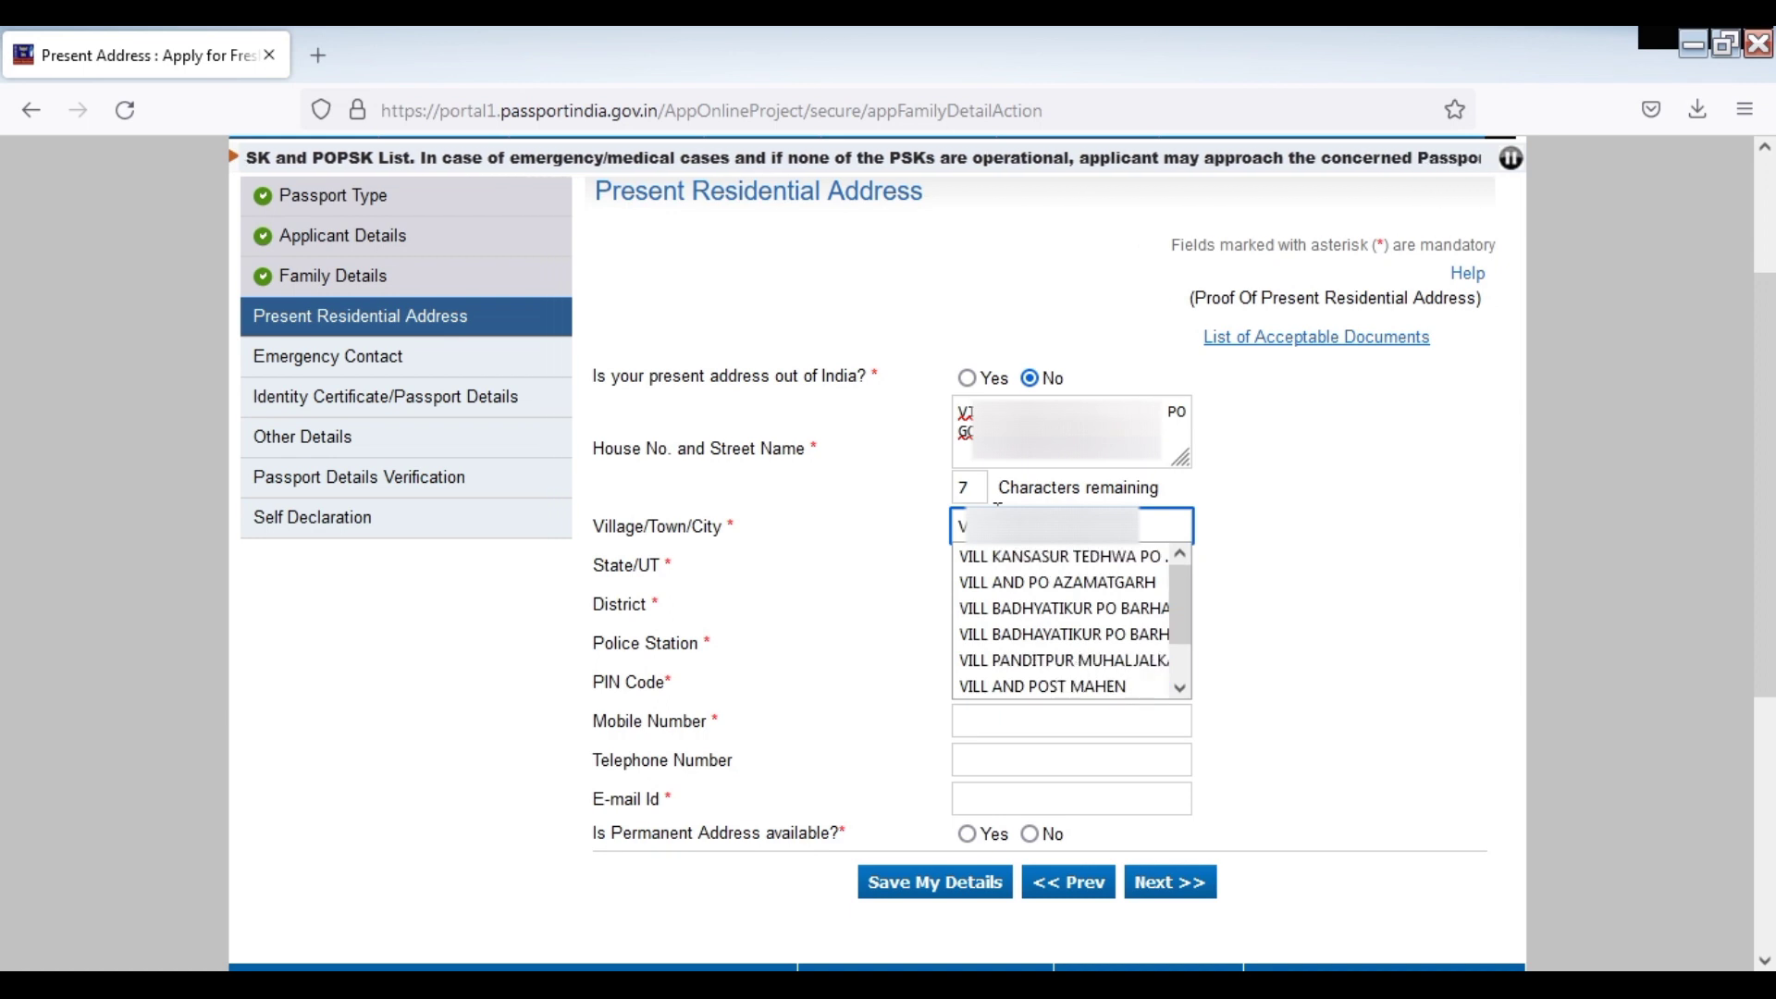
key(Escape)
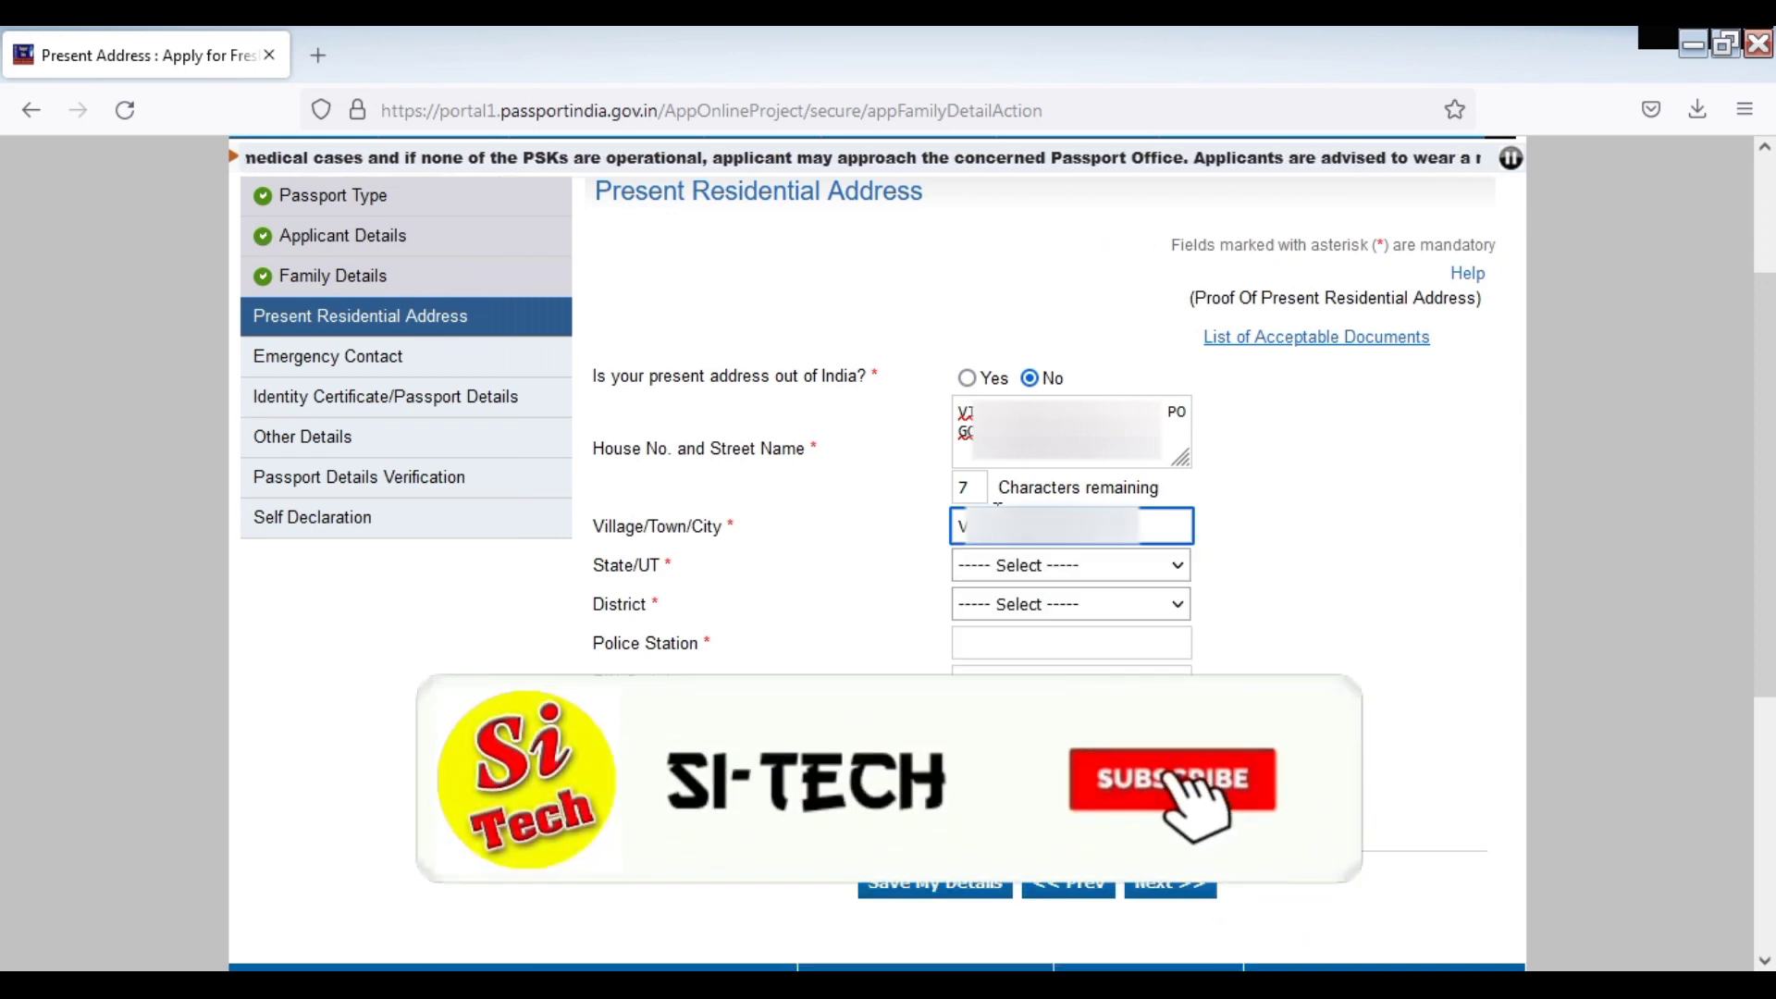
text(RA)
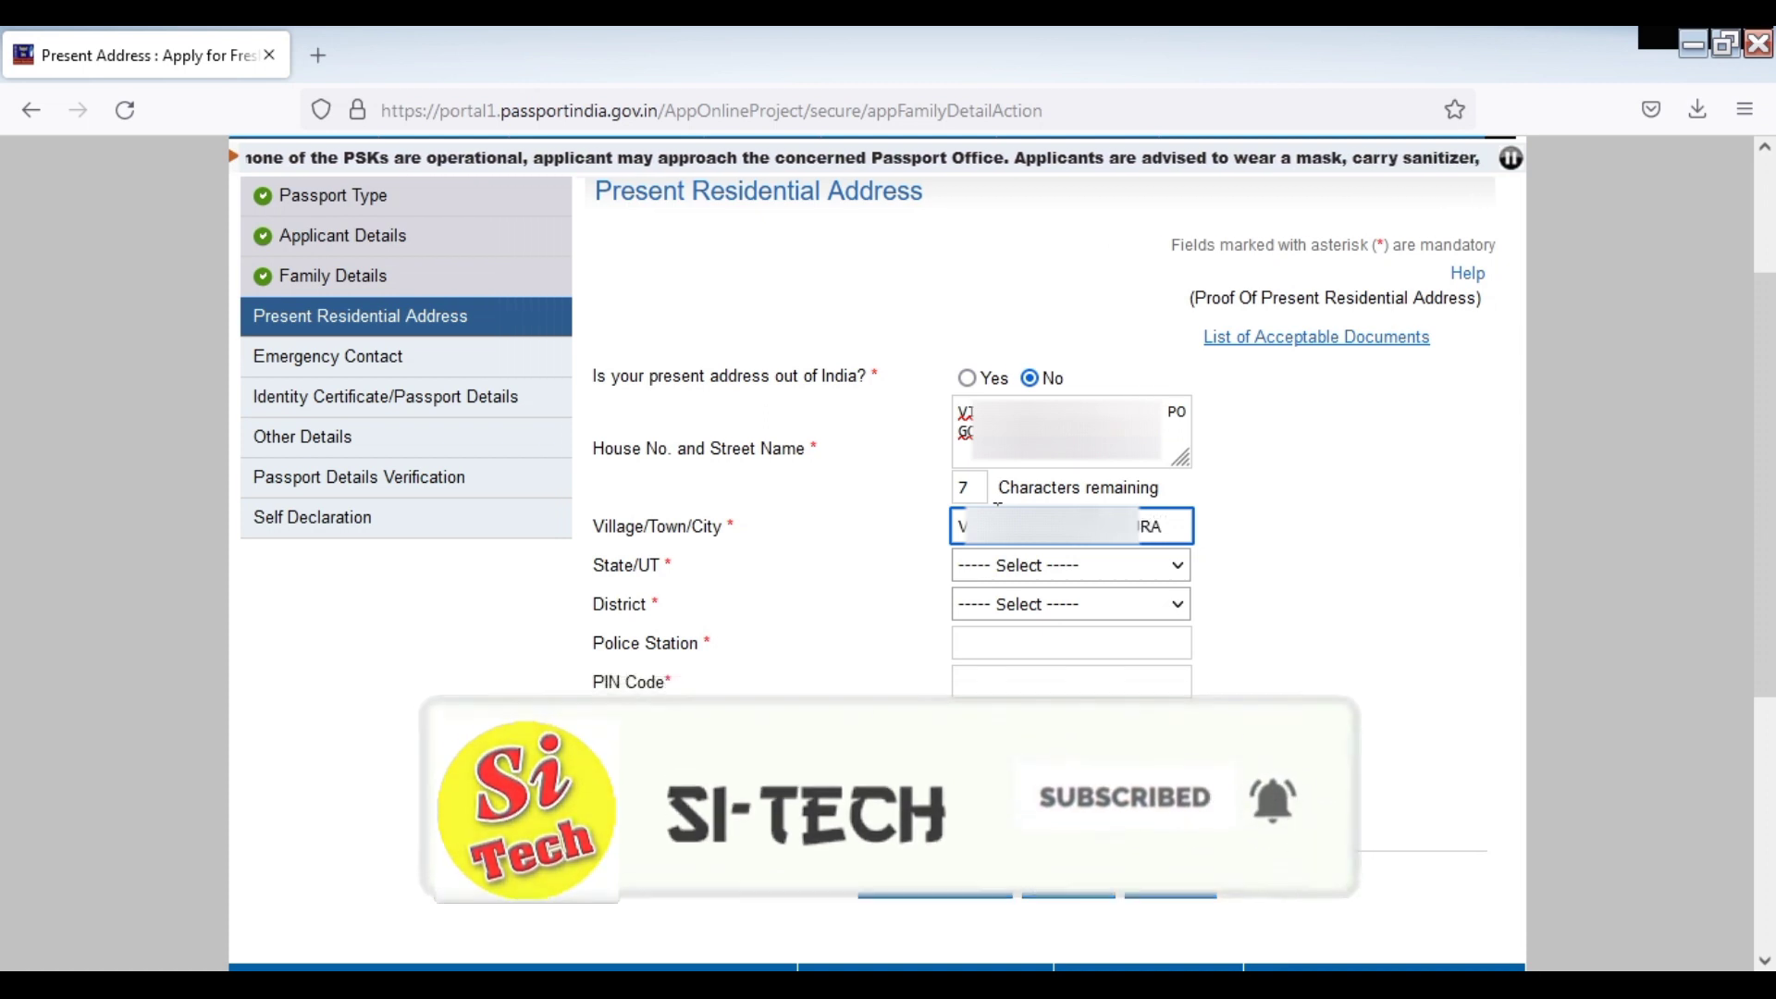
text( PO G)
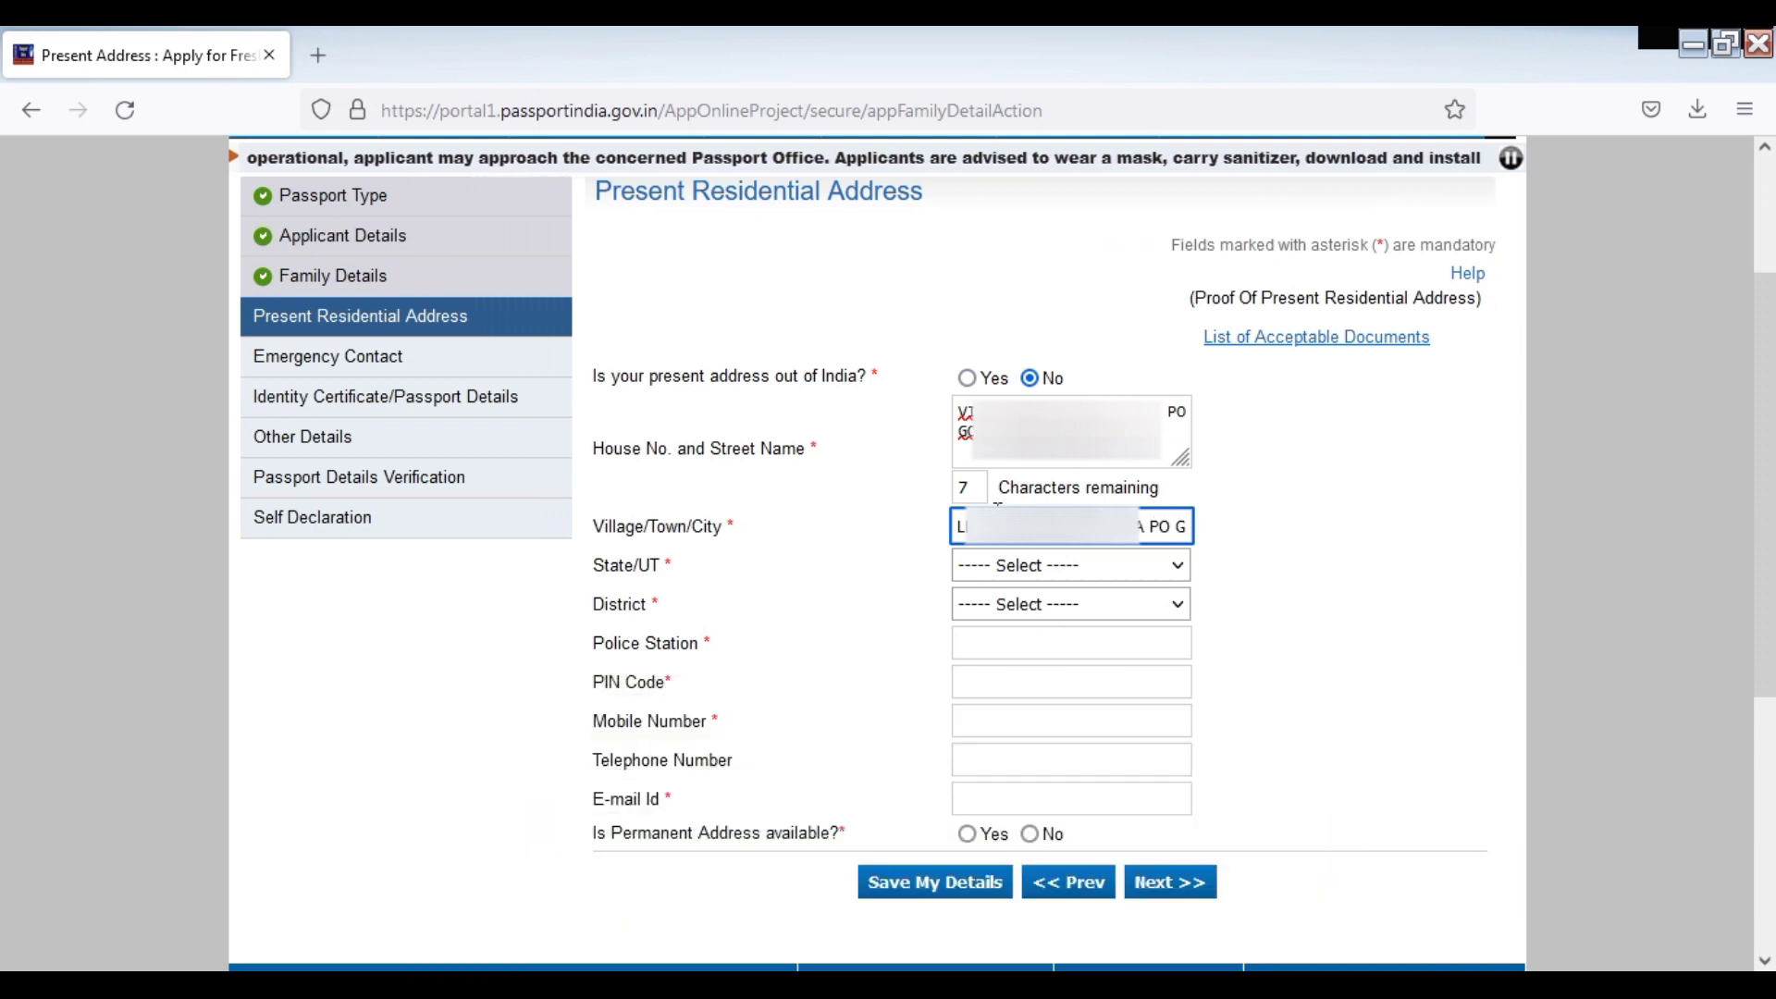
text(ONTHA)
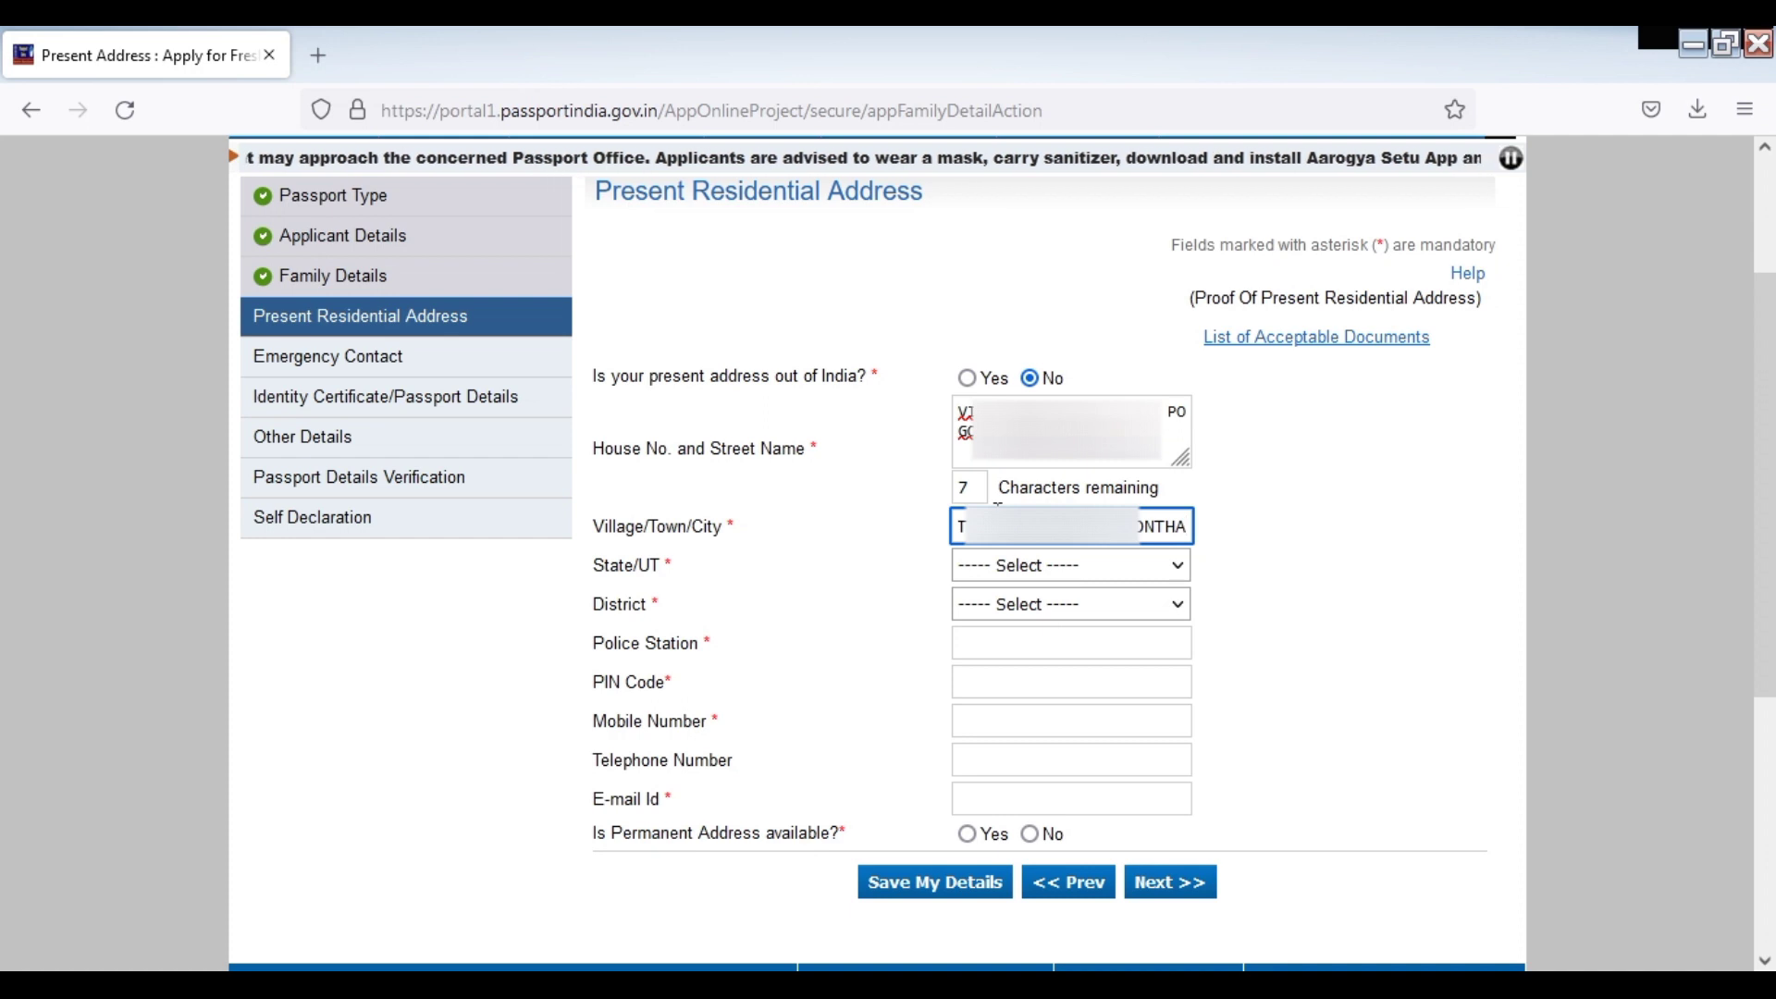
click(938, 604)
Select Uttar Pradesh as the State/UT and Mau as the District
click(1007, 568)
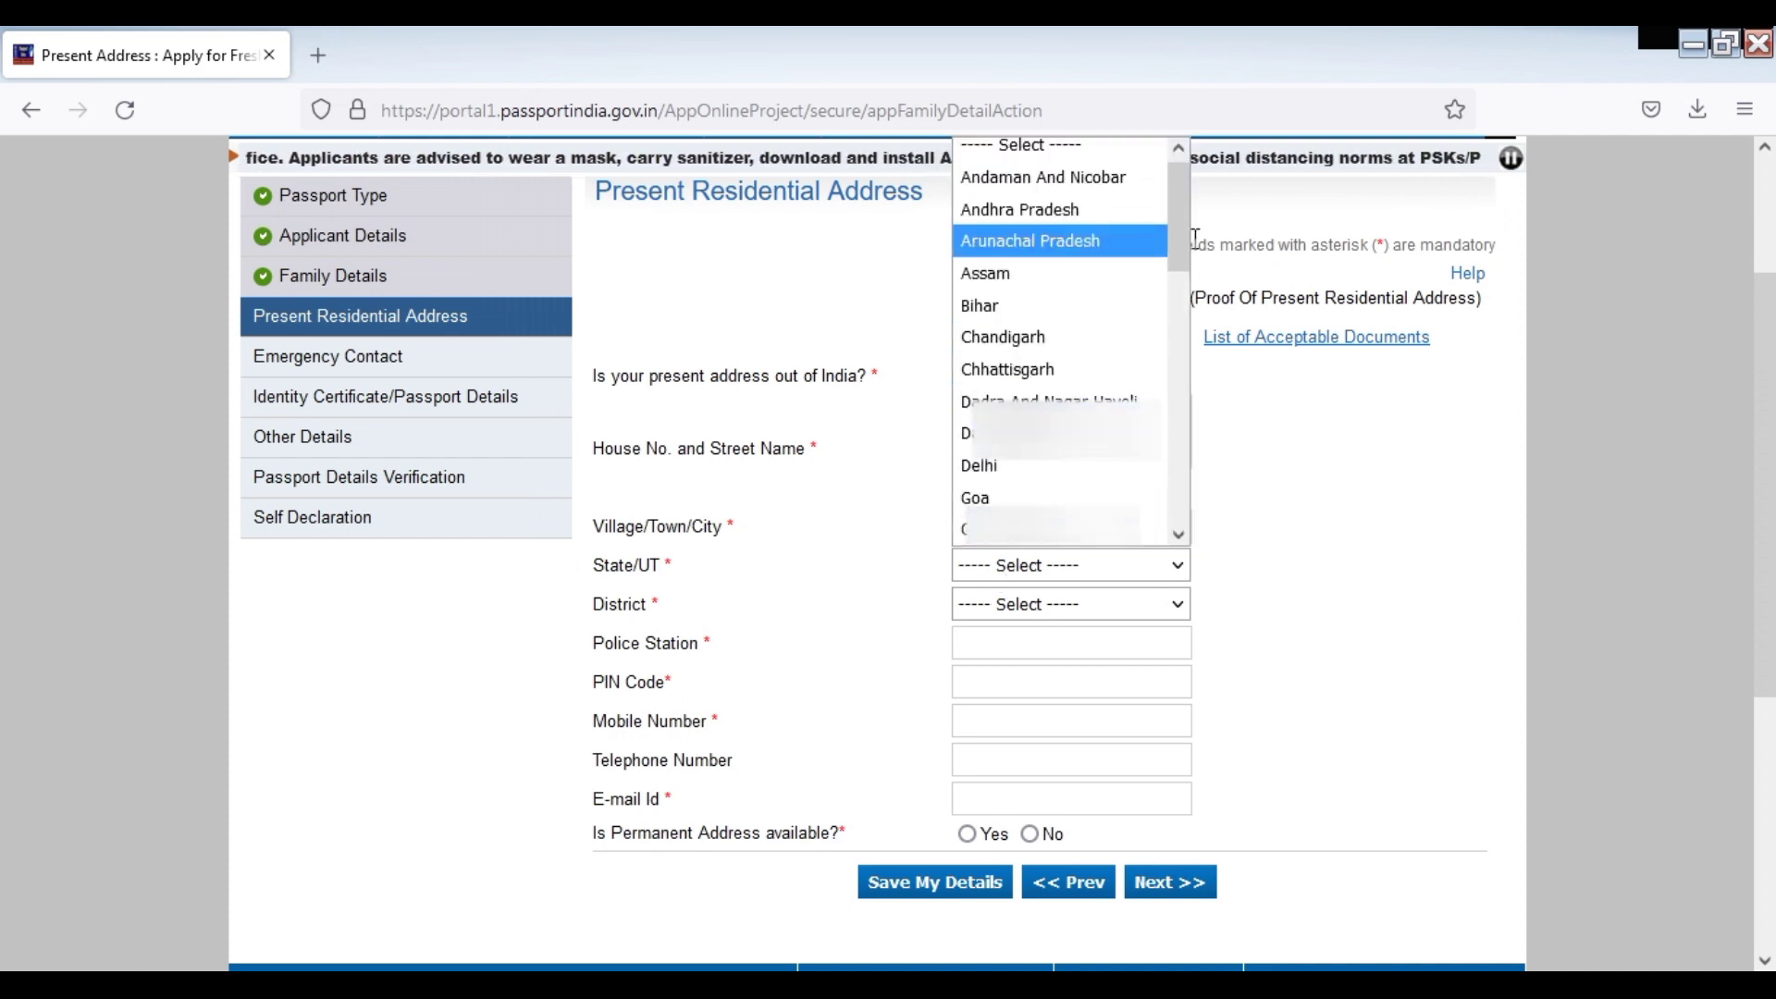
drag(1179, 242, 1186, 515)
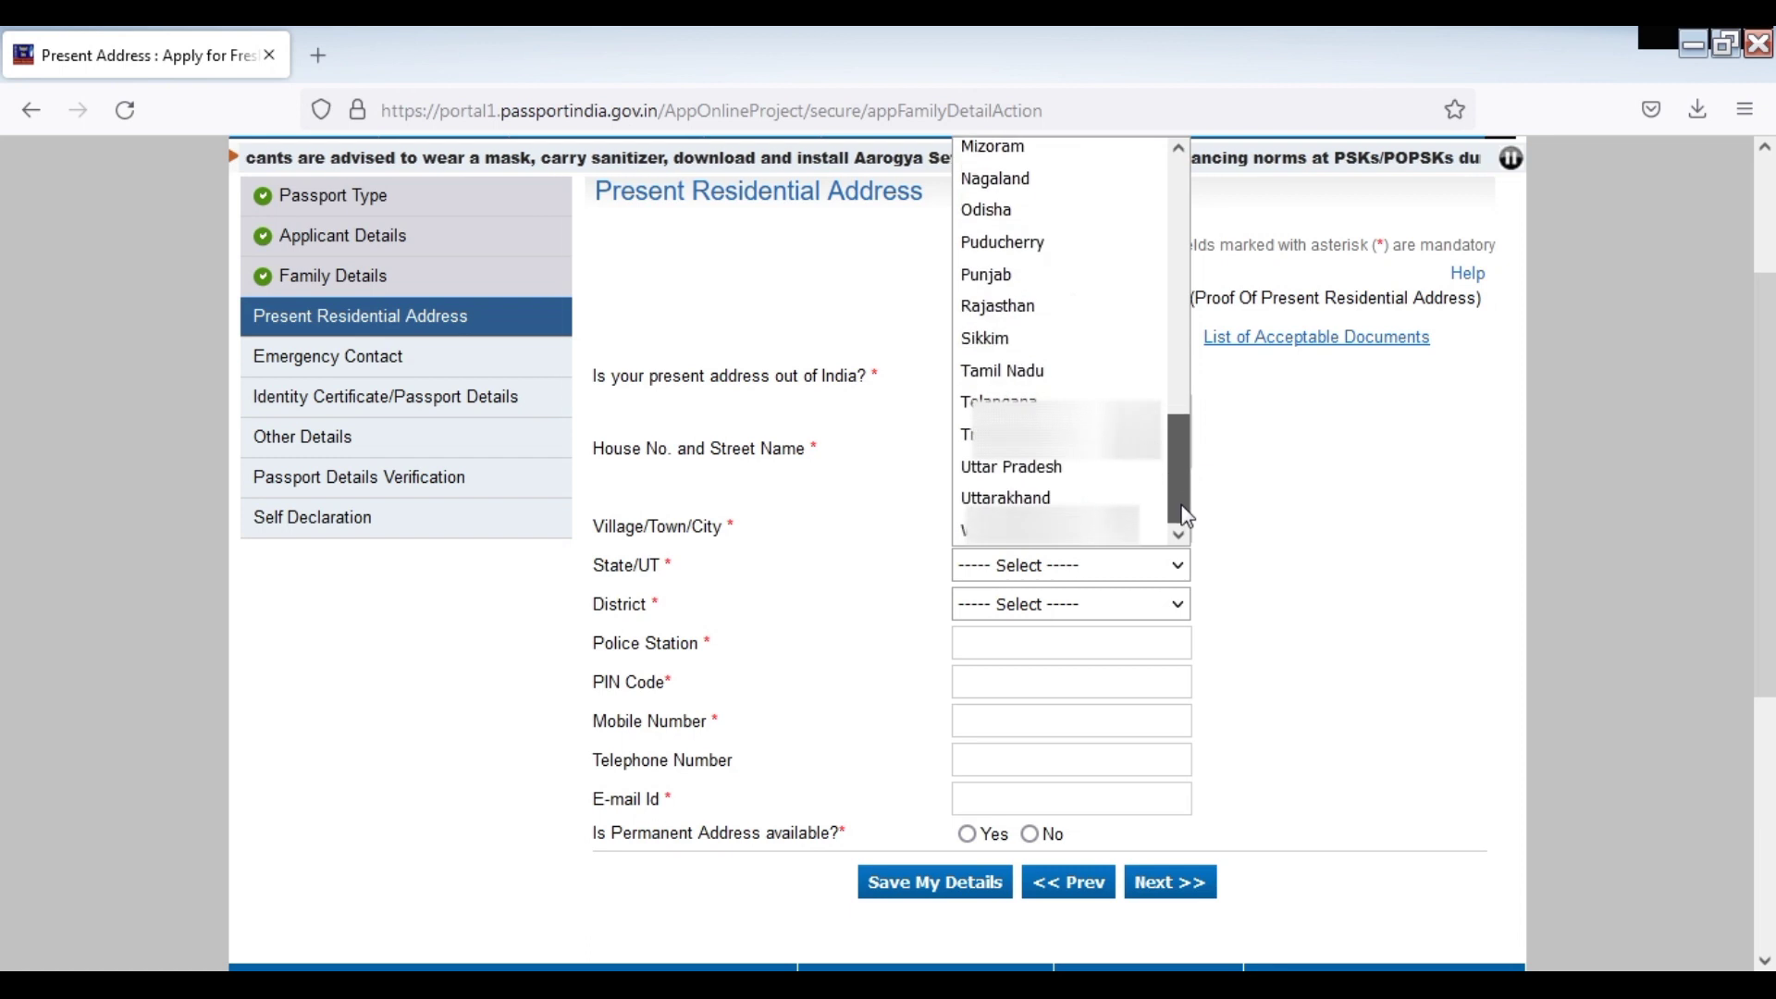
click(1018, 466)
click(1041, 606)
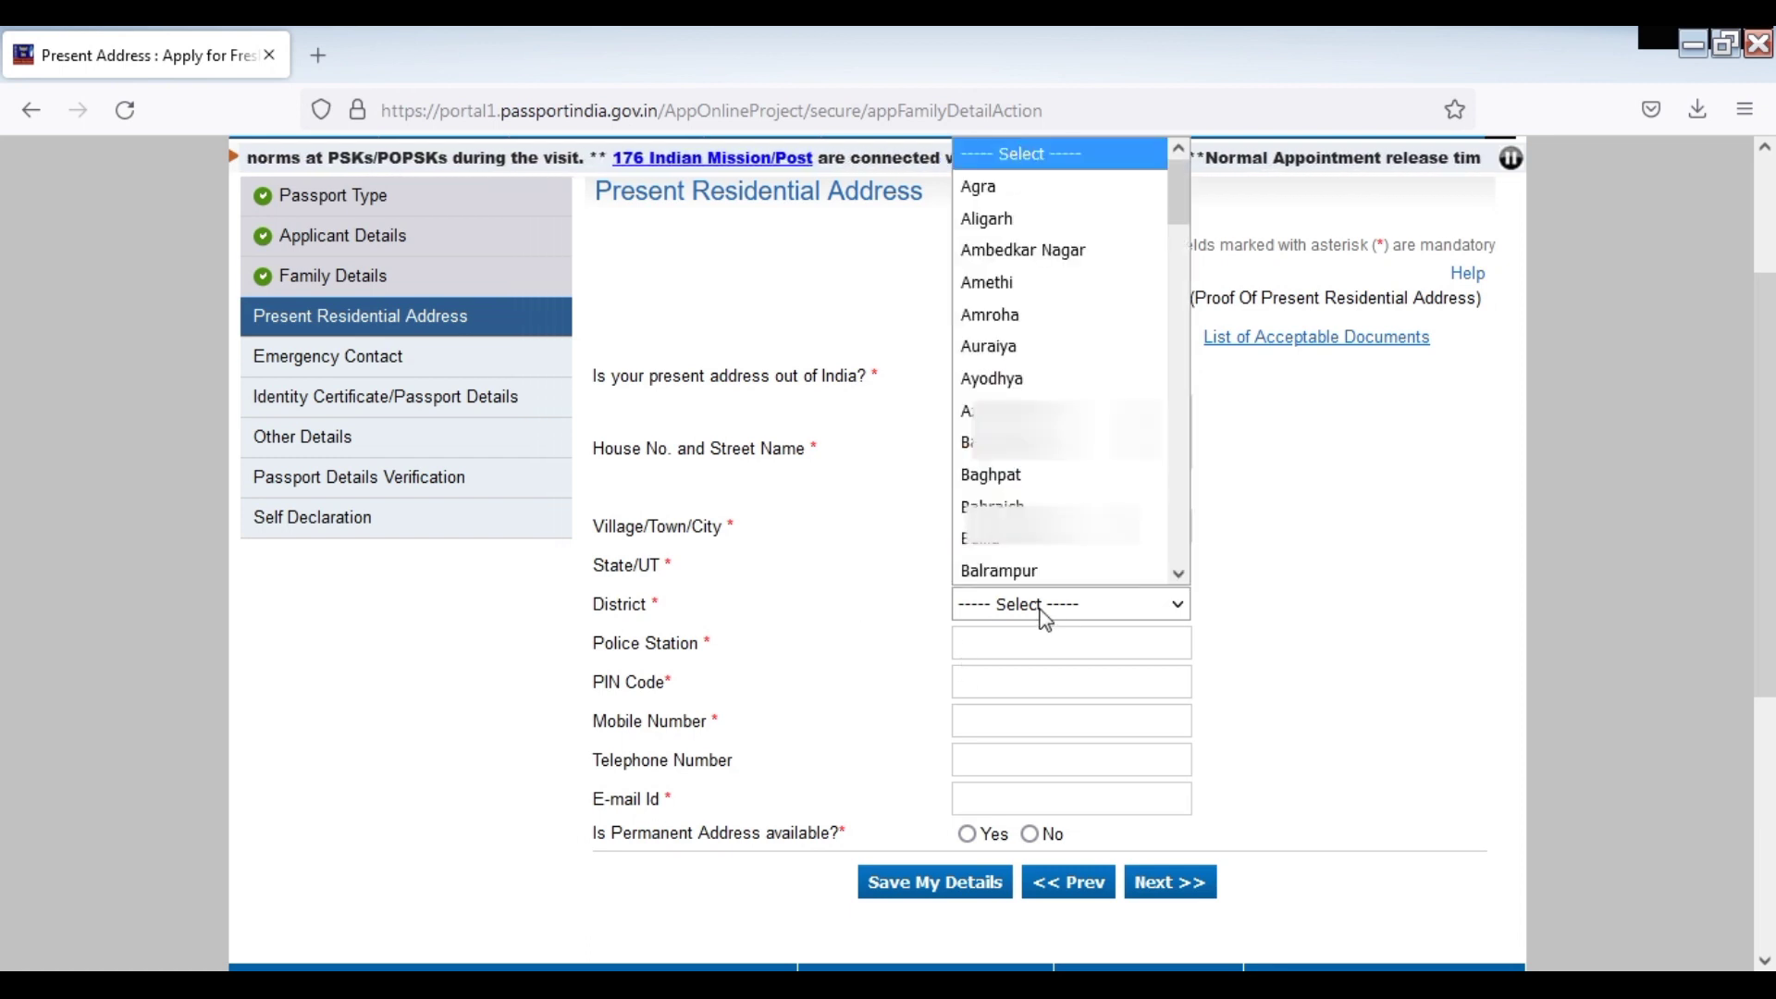
text(mau)
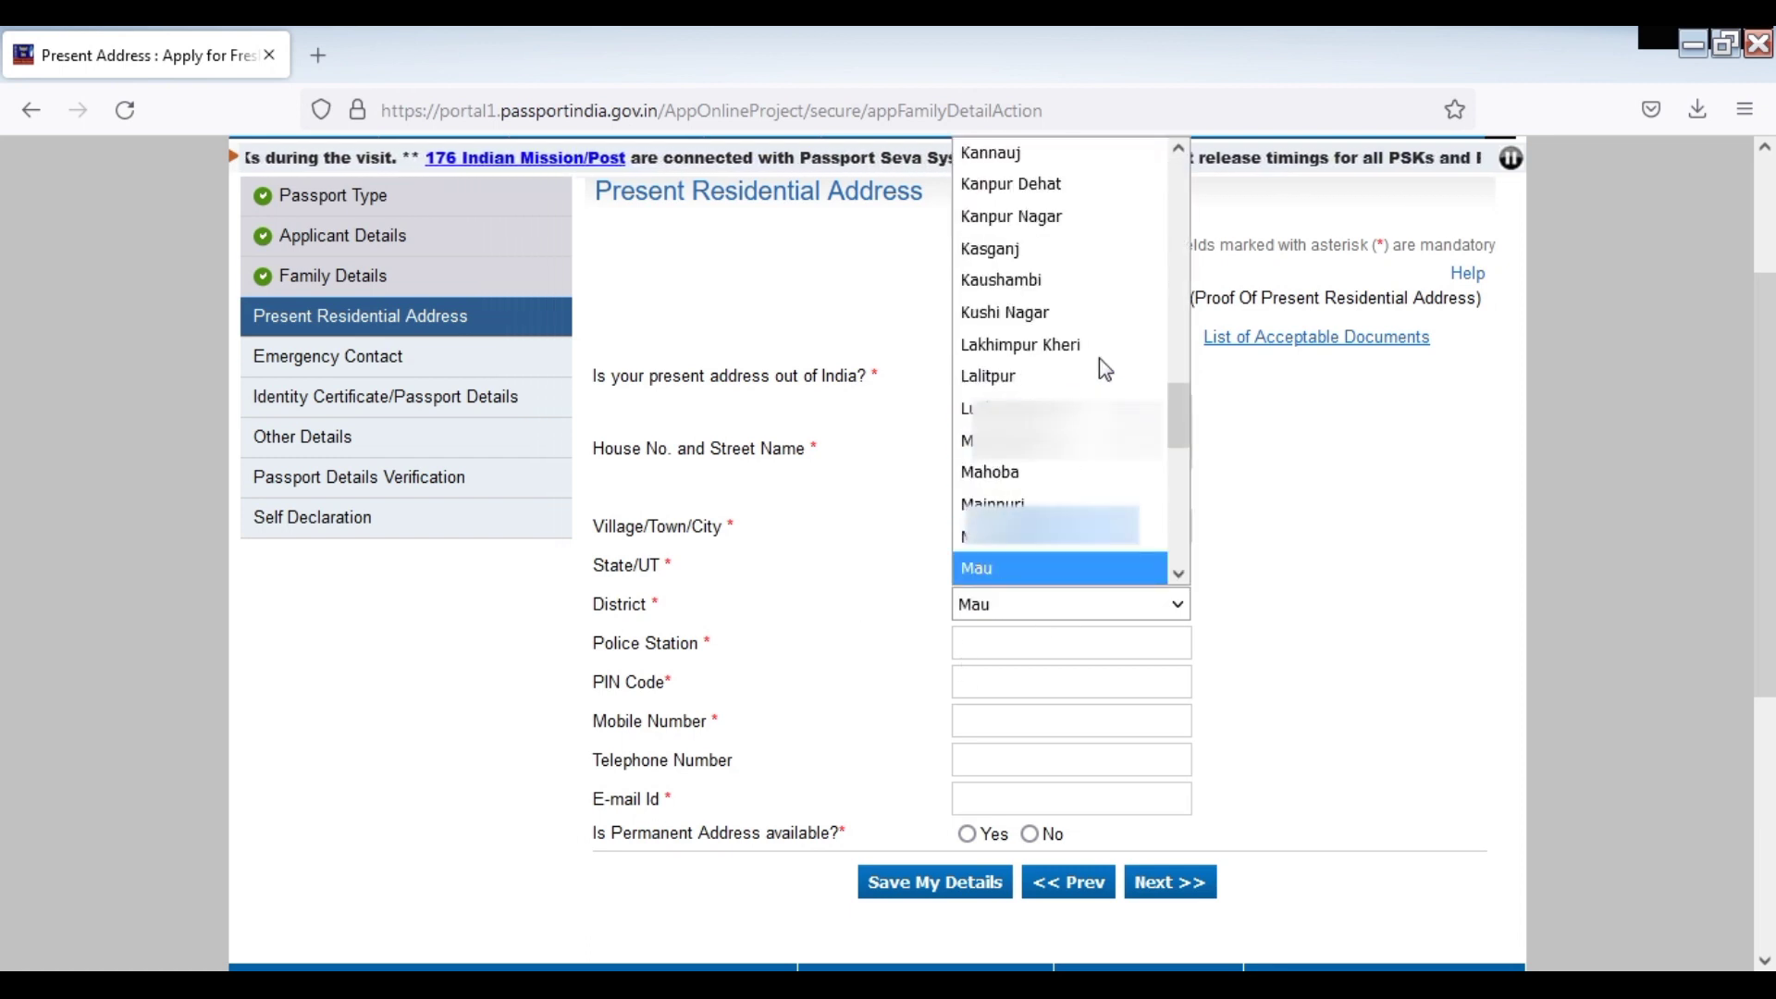
key(Return)
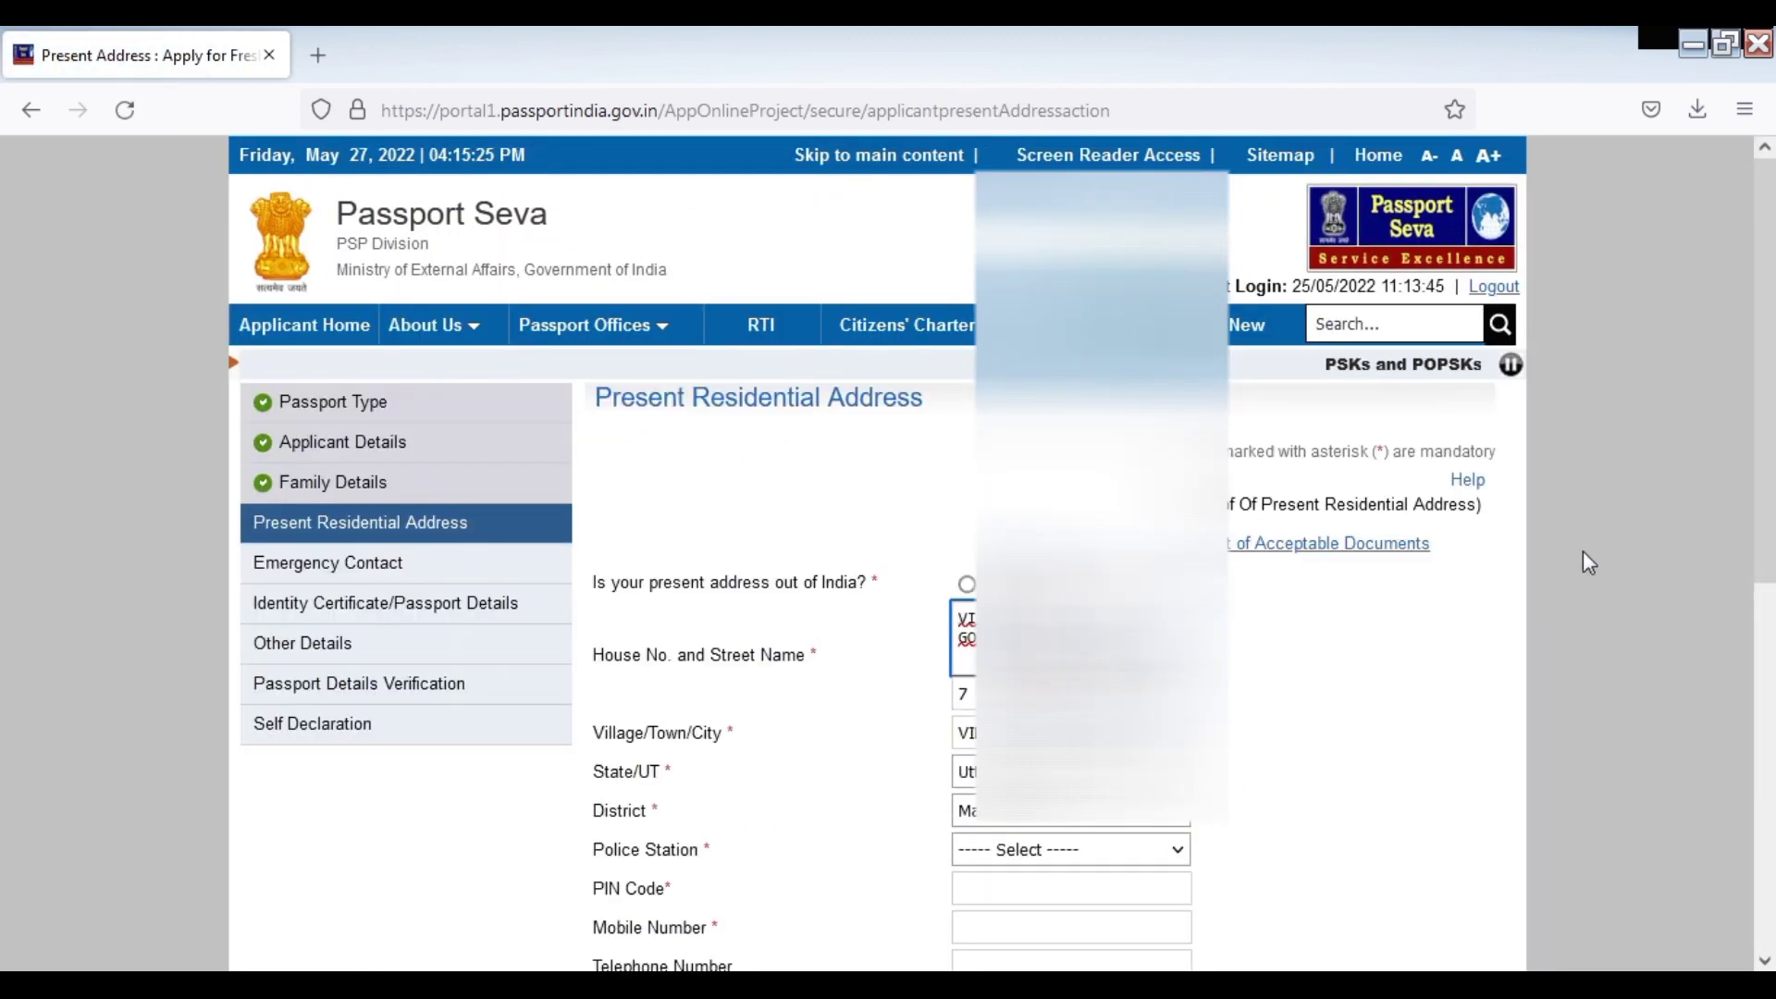
Choose police station DOHARIGHAT and enter the PIN code, mobile number and e-mail address
scroll(1584, 551, down, 3)
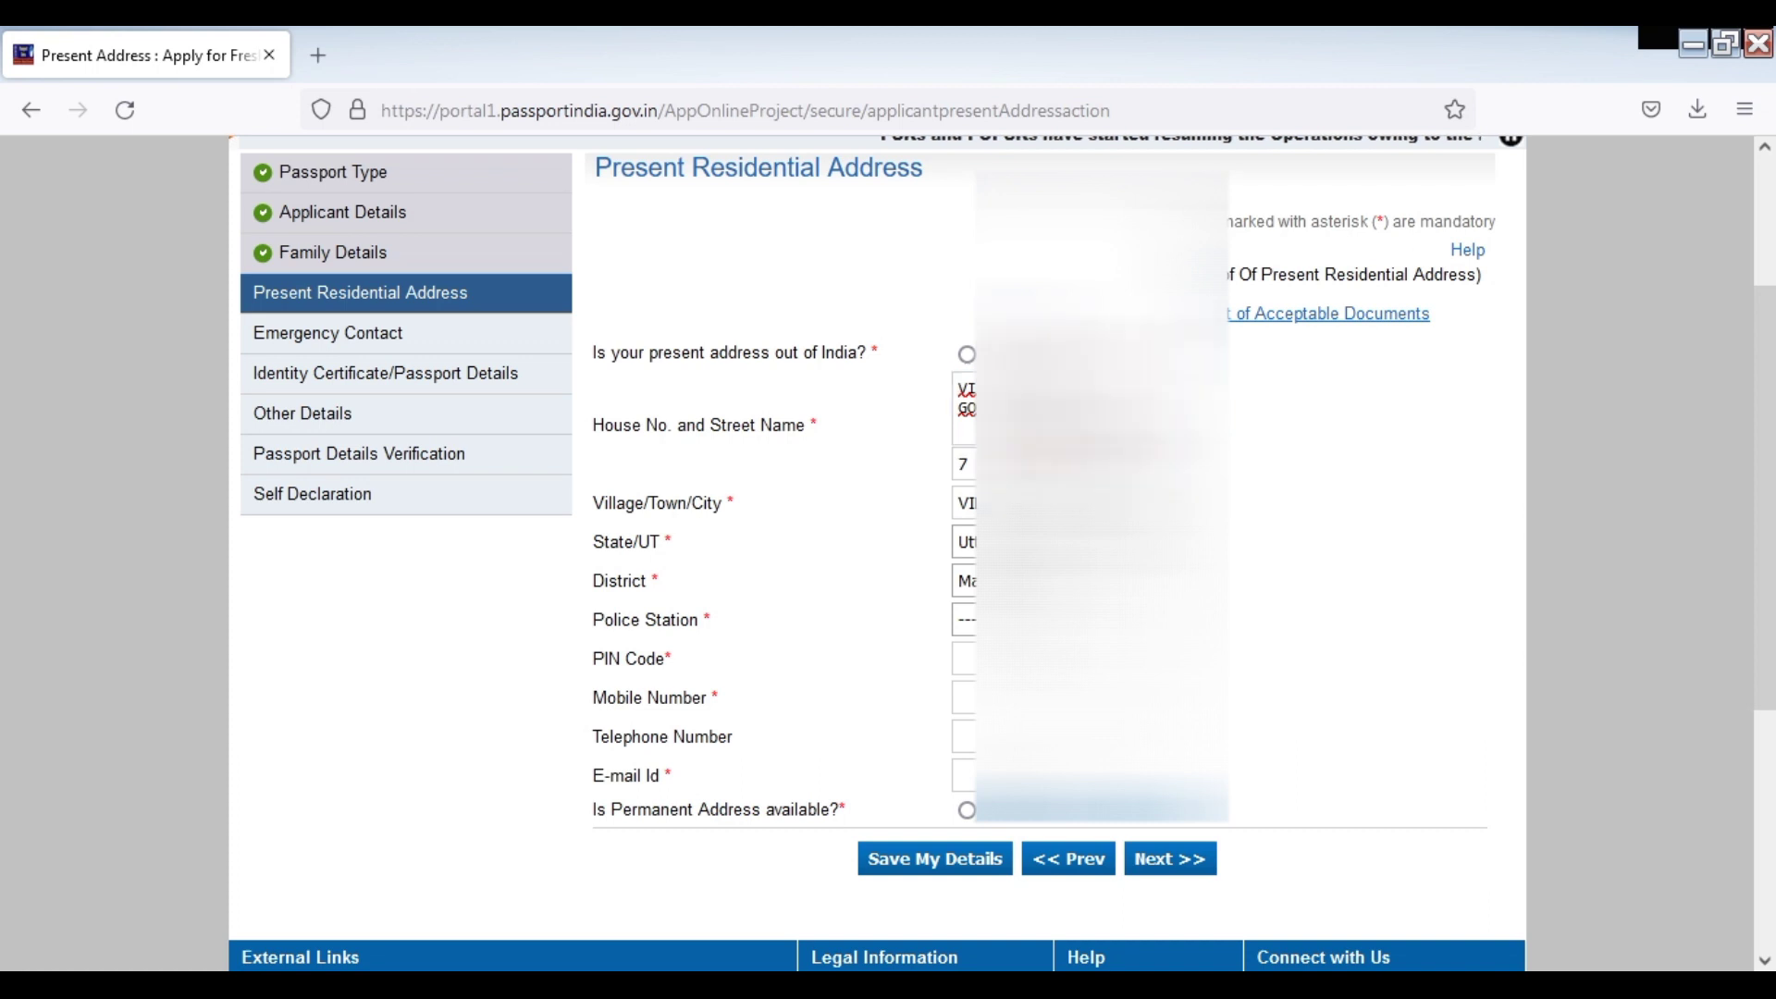
click(963, 620)
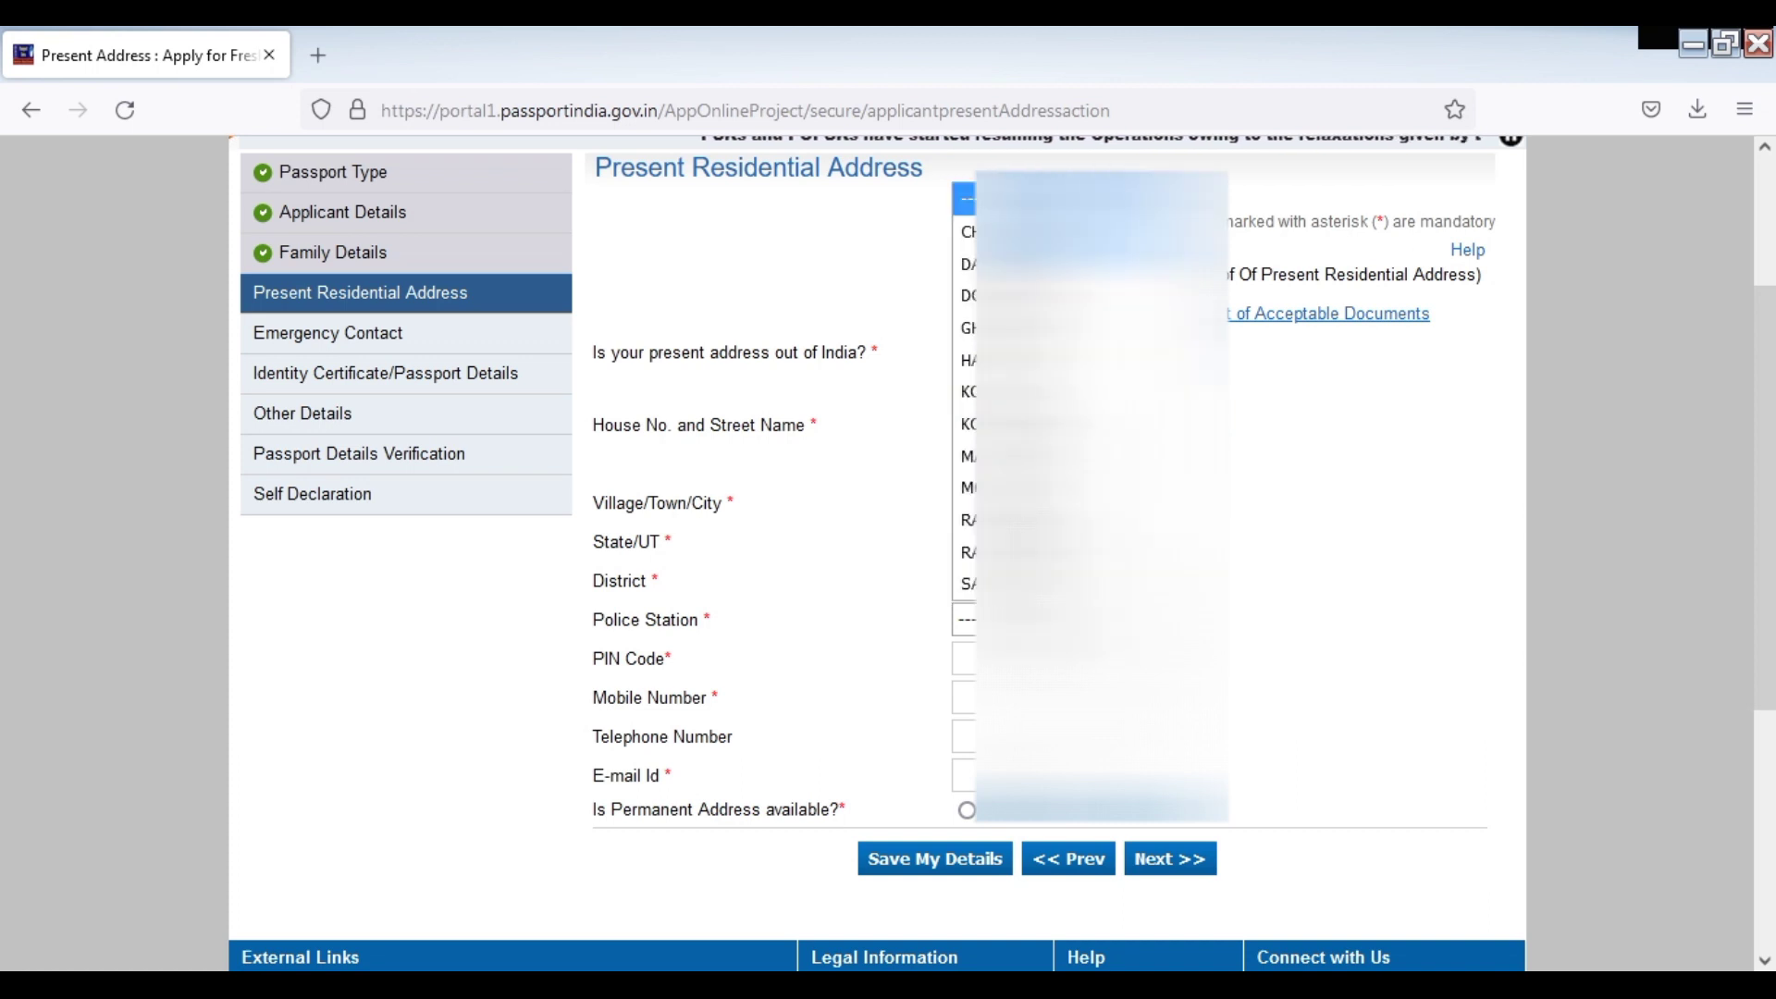
key(Return)
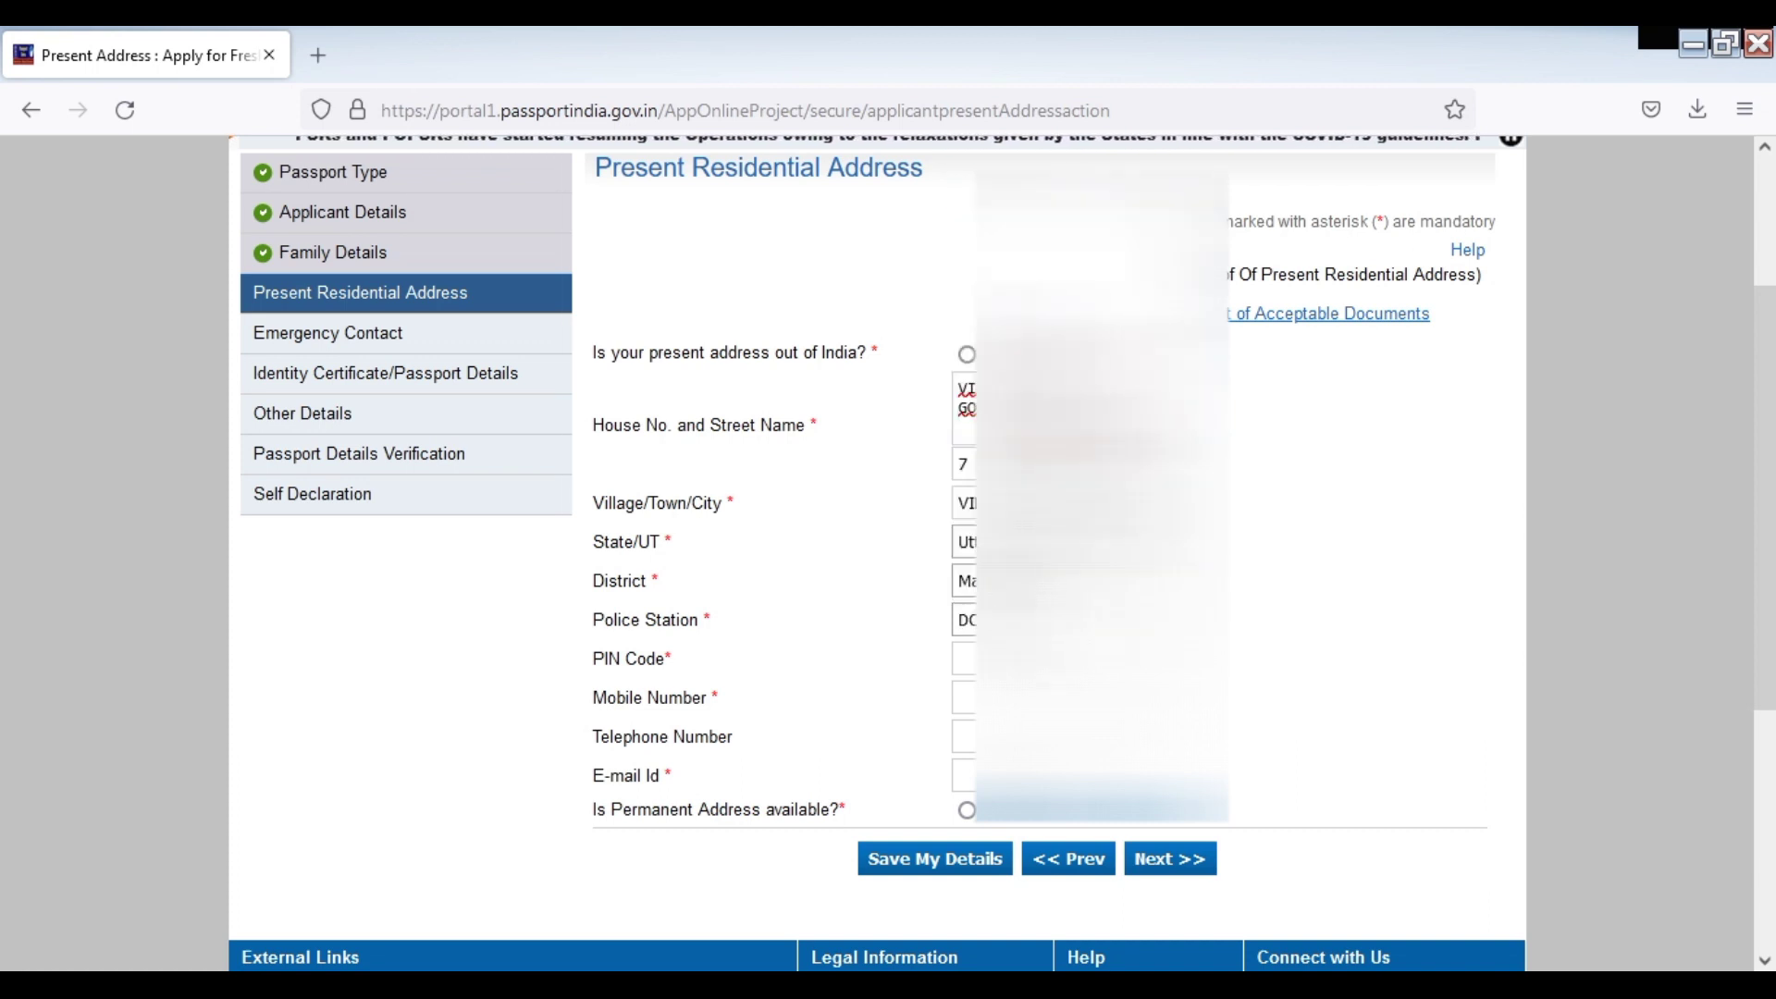
click(962, 659)
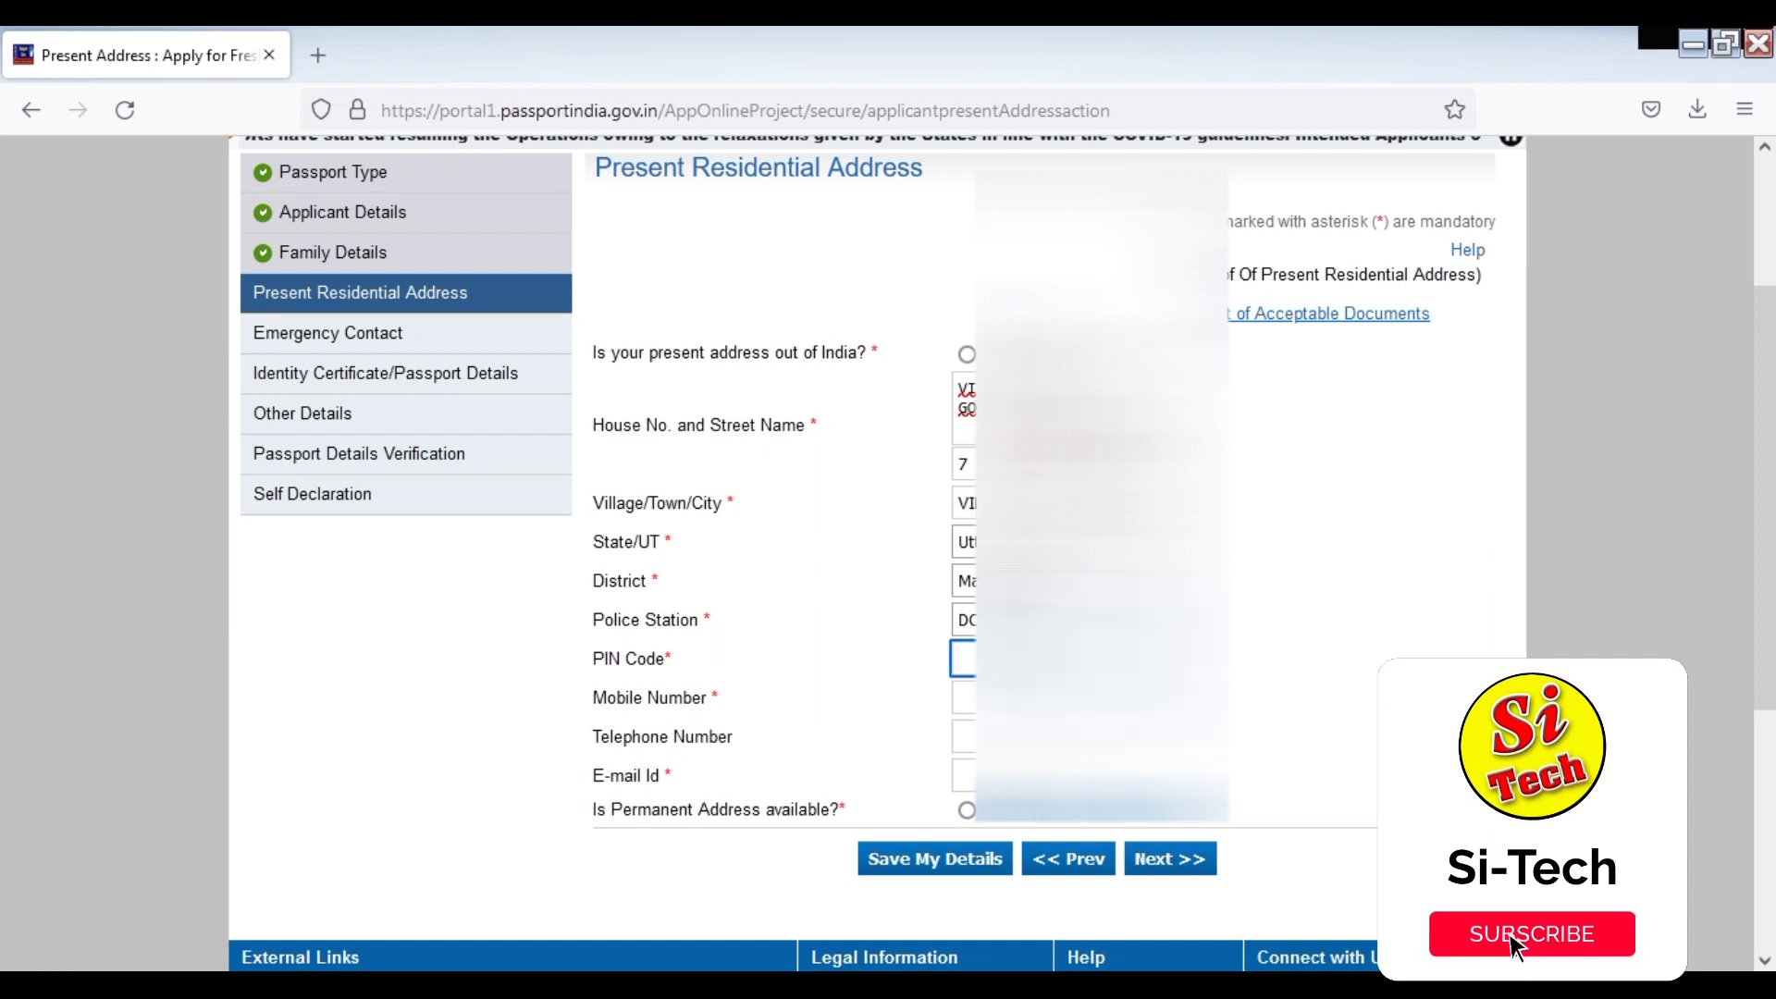
text(27)
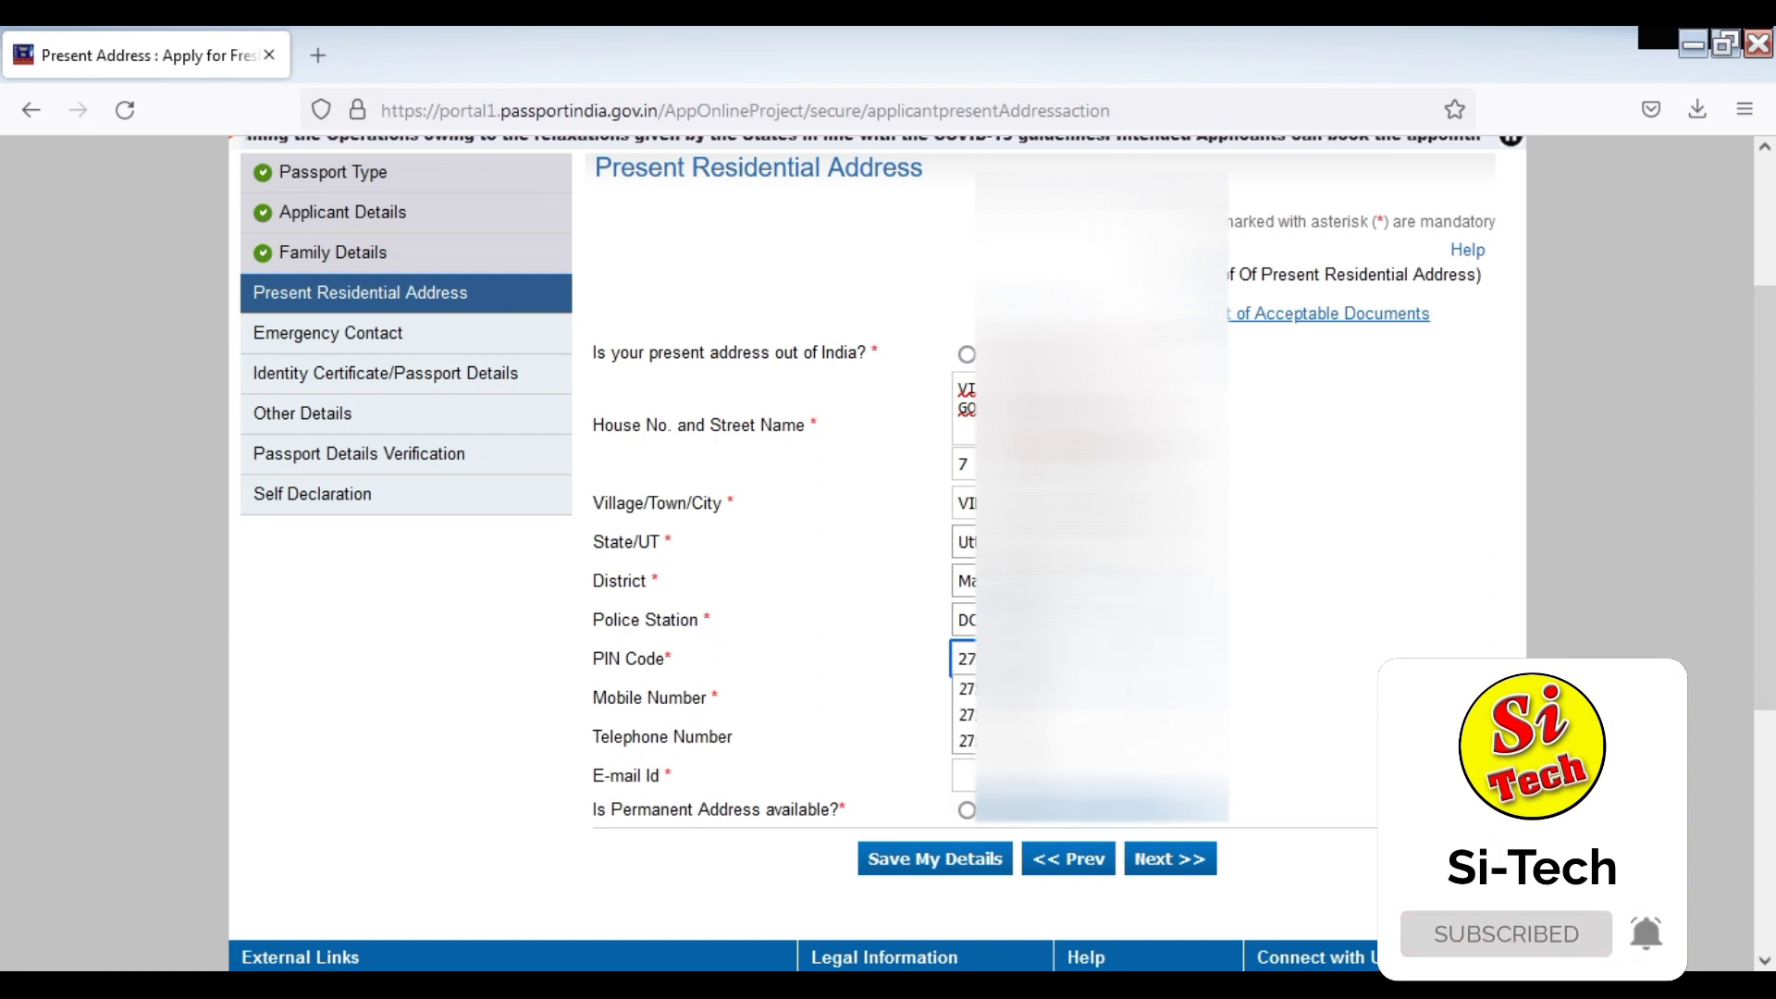
text(2)
key(Tab)
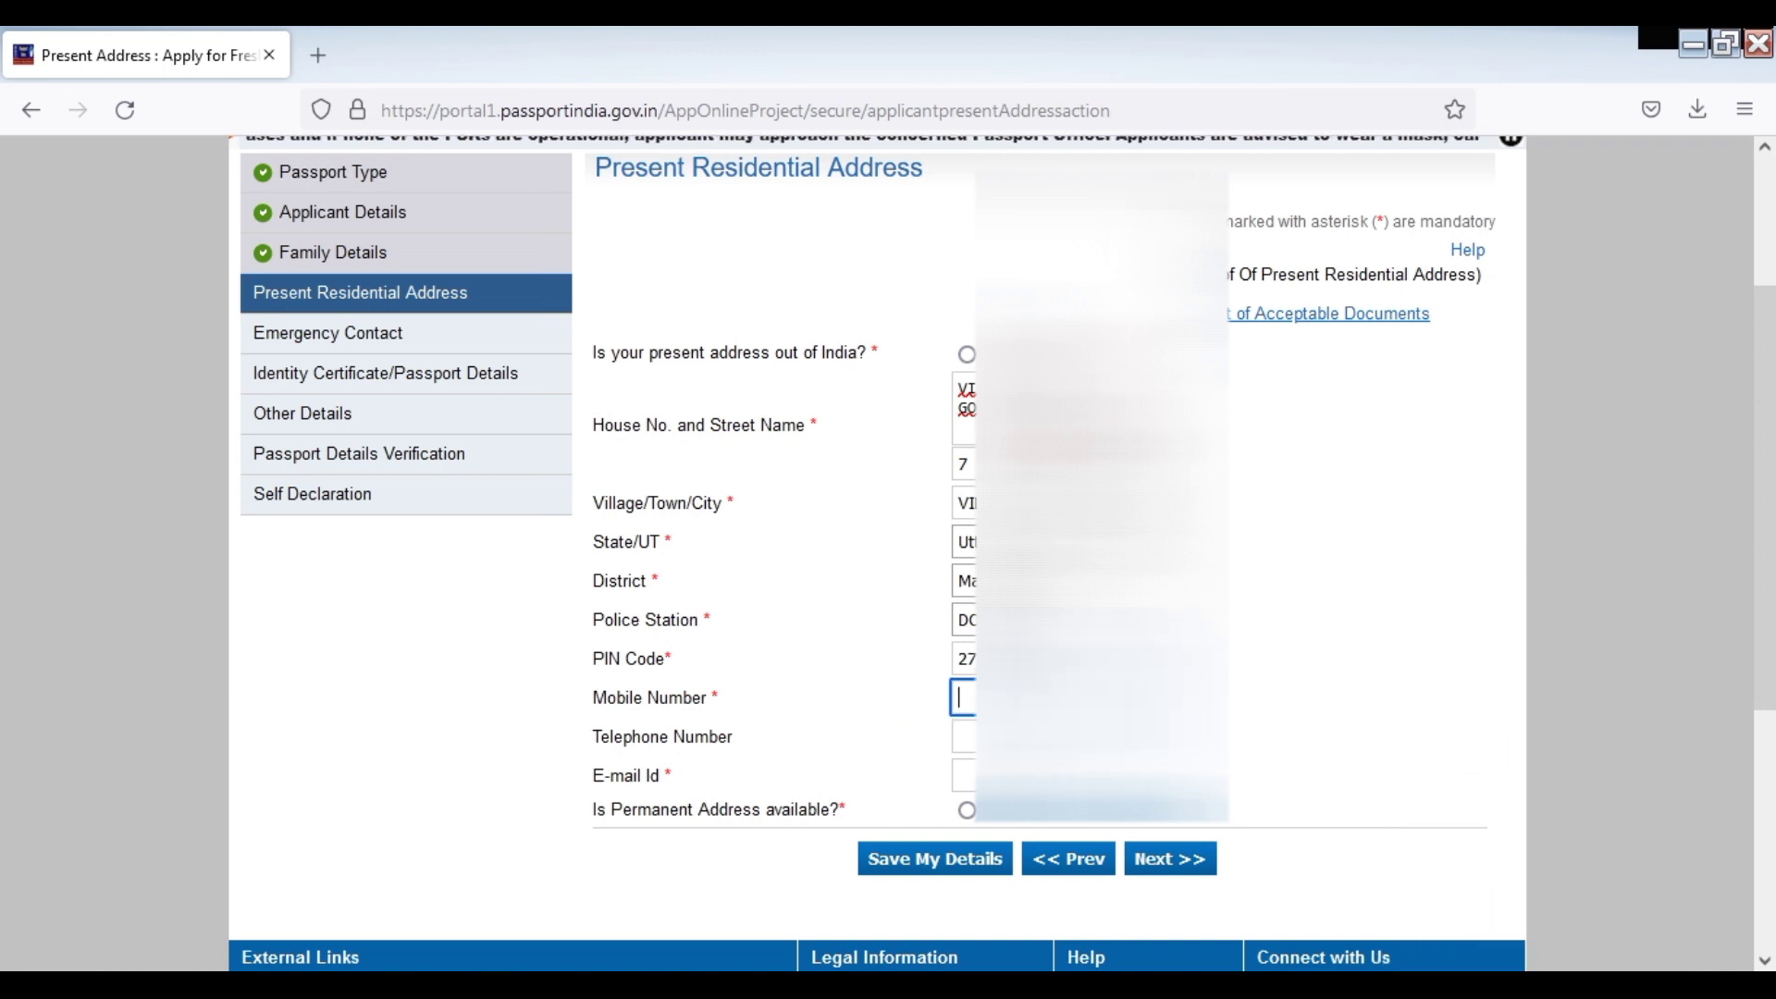
text(90)
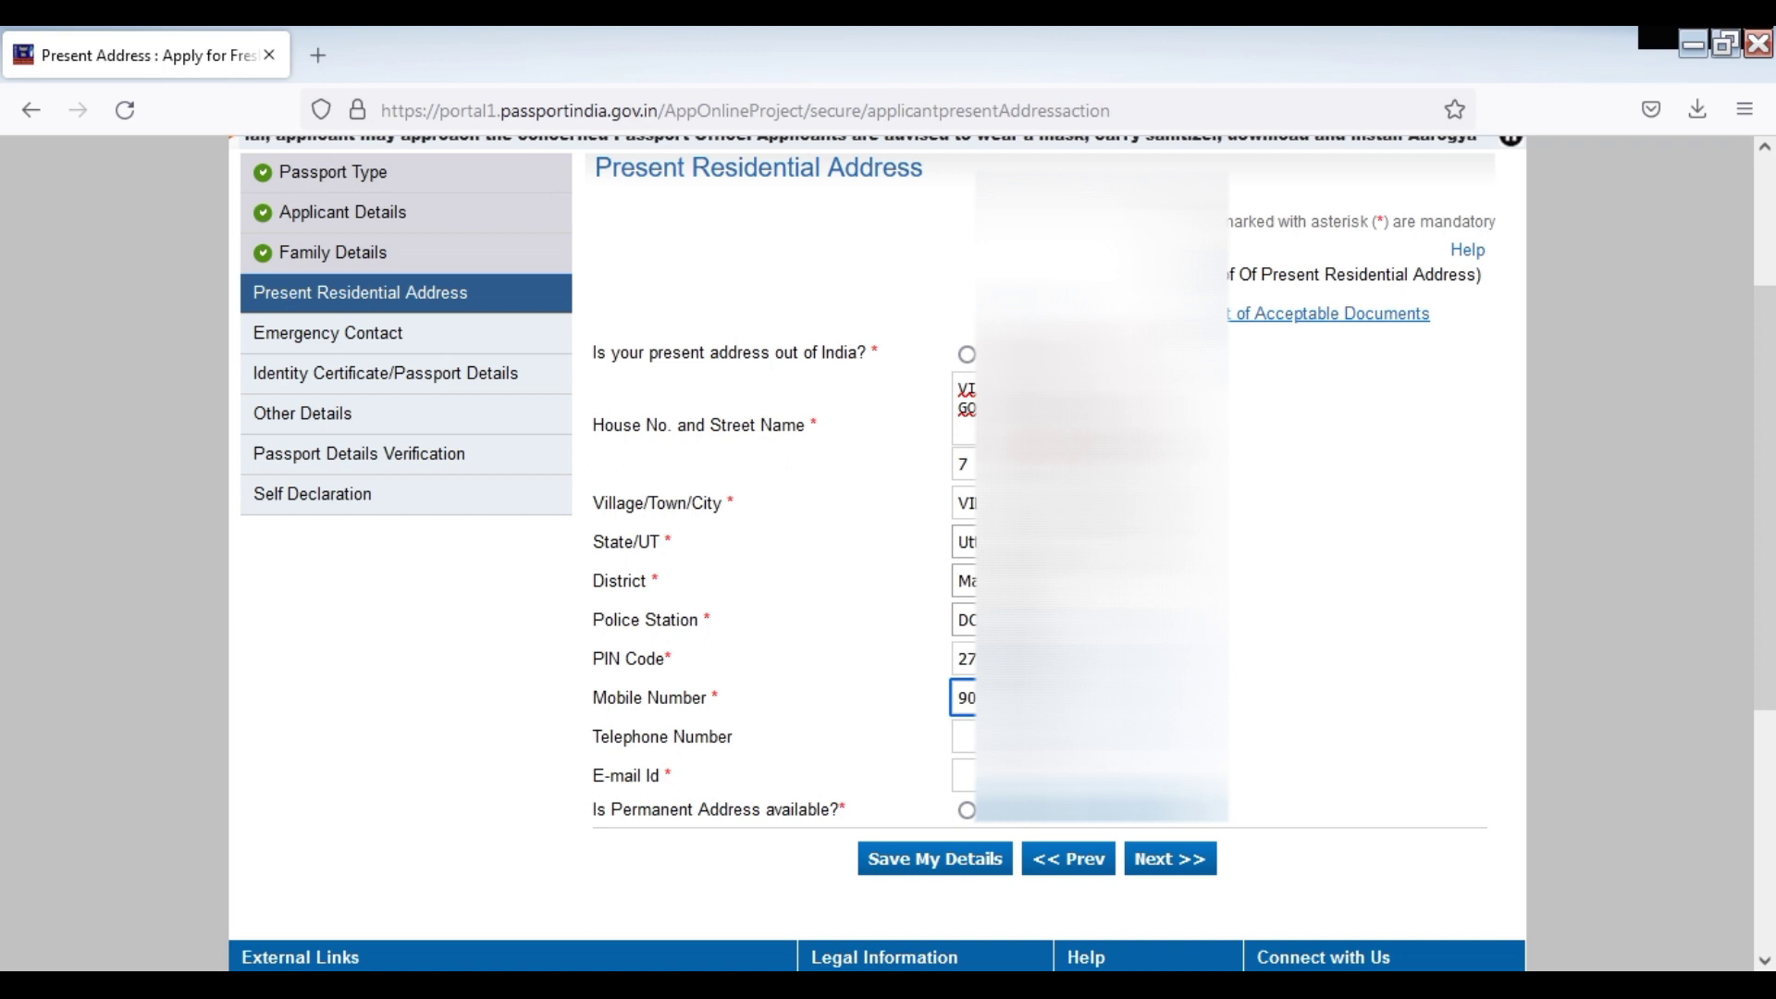
click(962, 775)
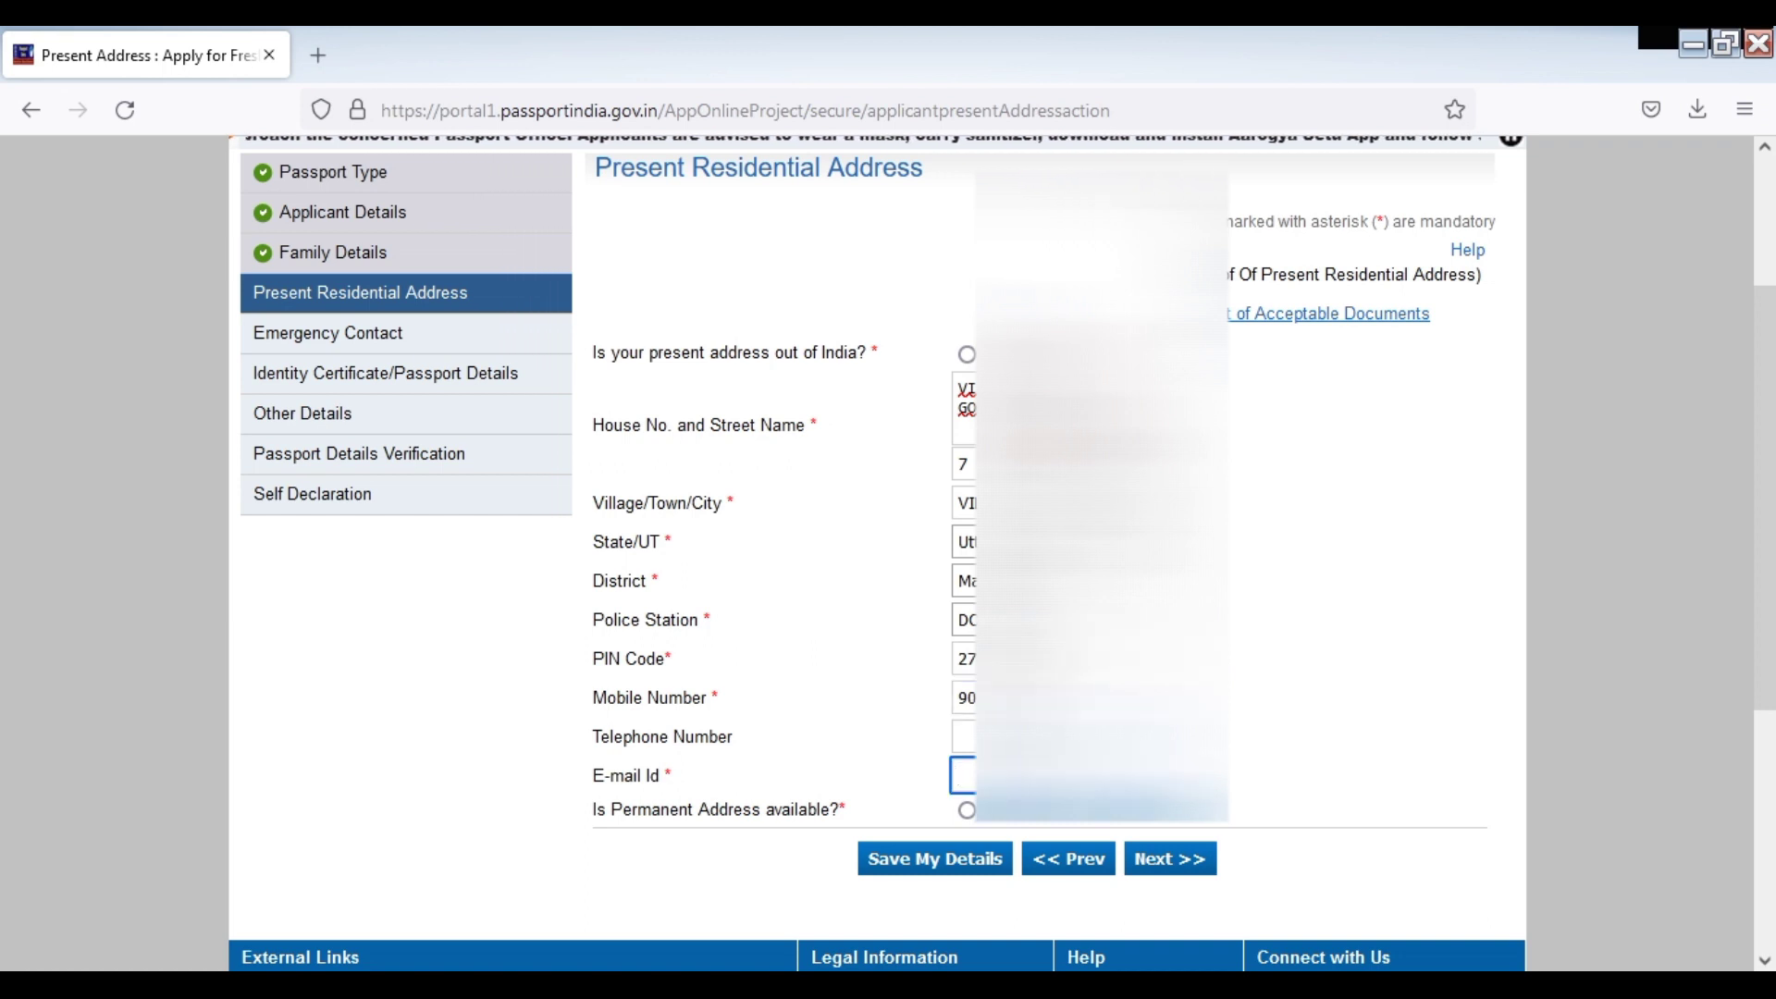
text(SI)
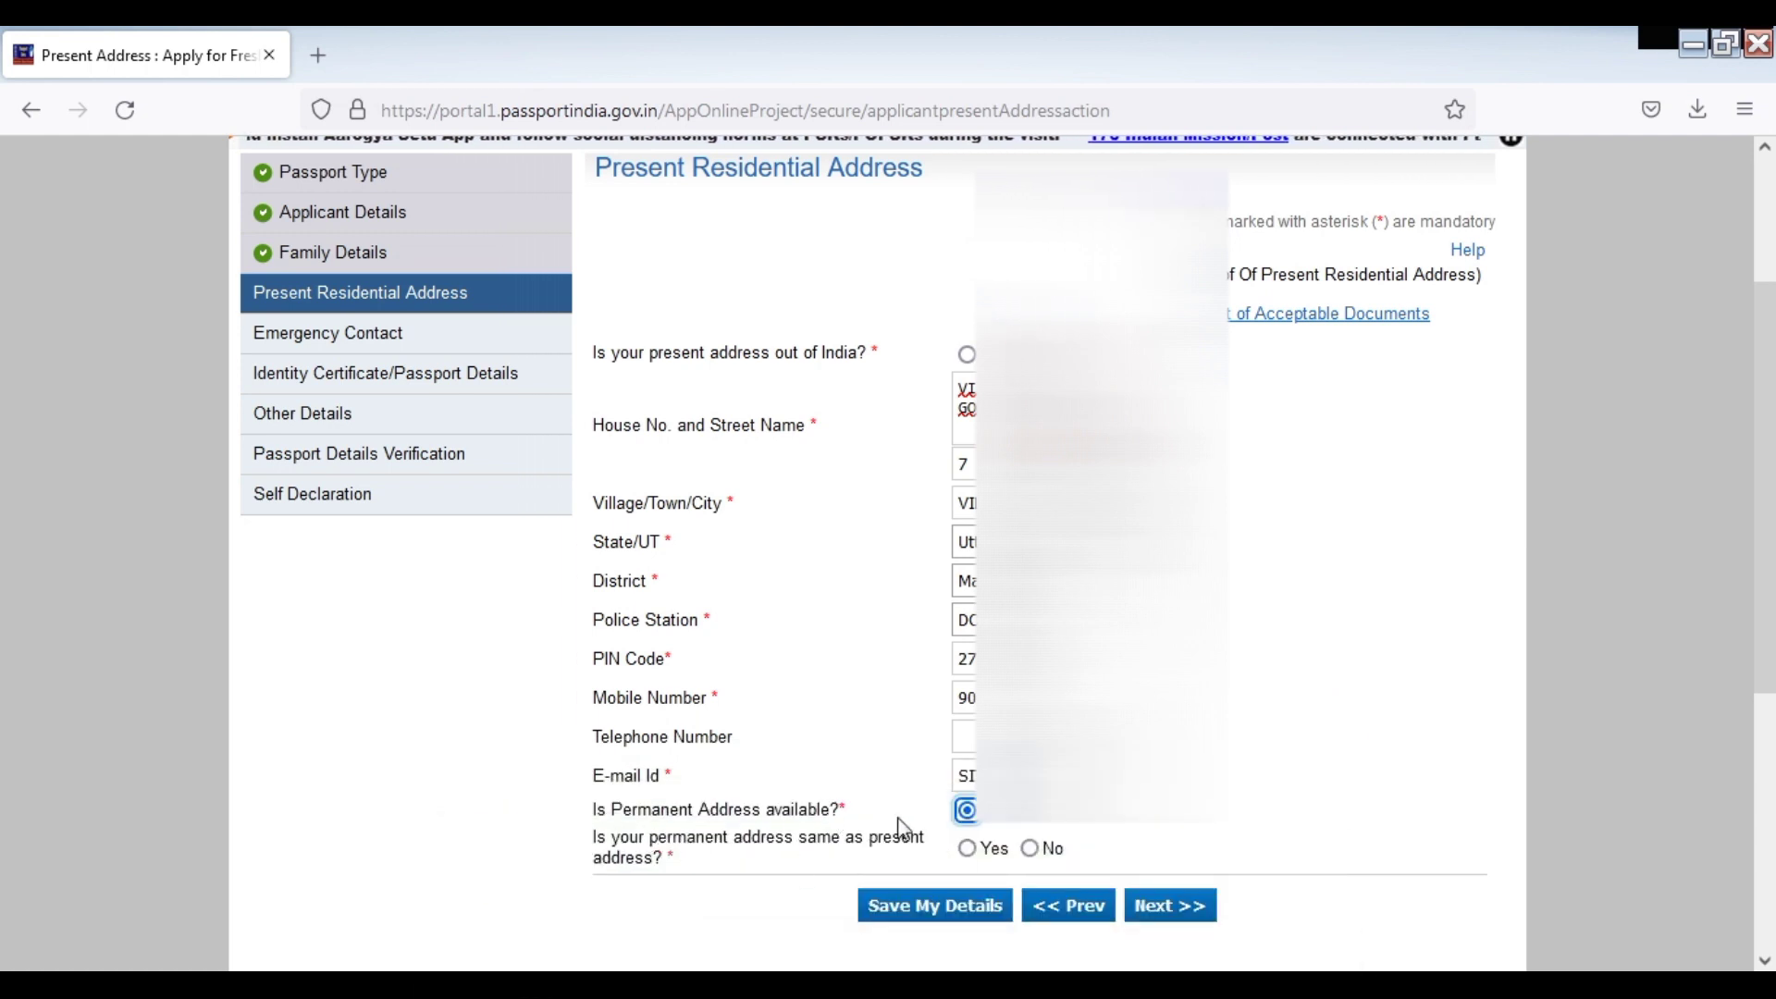
Mark the permanent address as the same as the present address and save the details
click(972, 852)
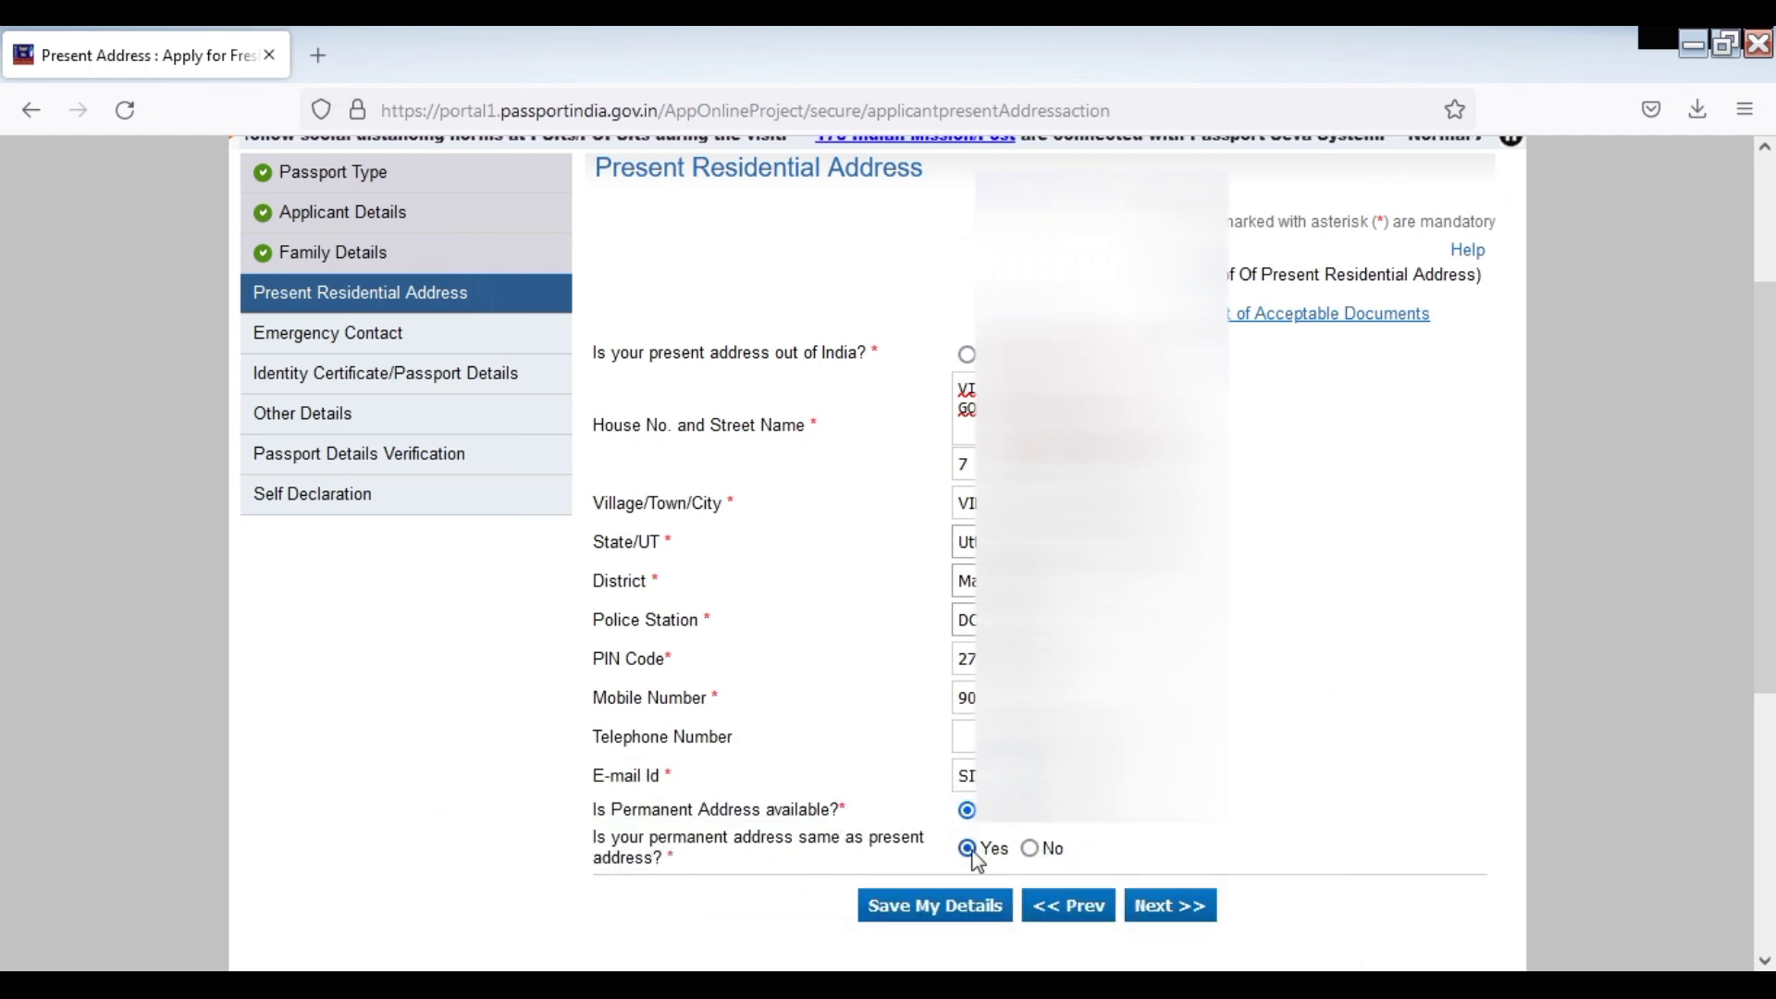
click(934, 906)
key(Return)
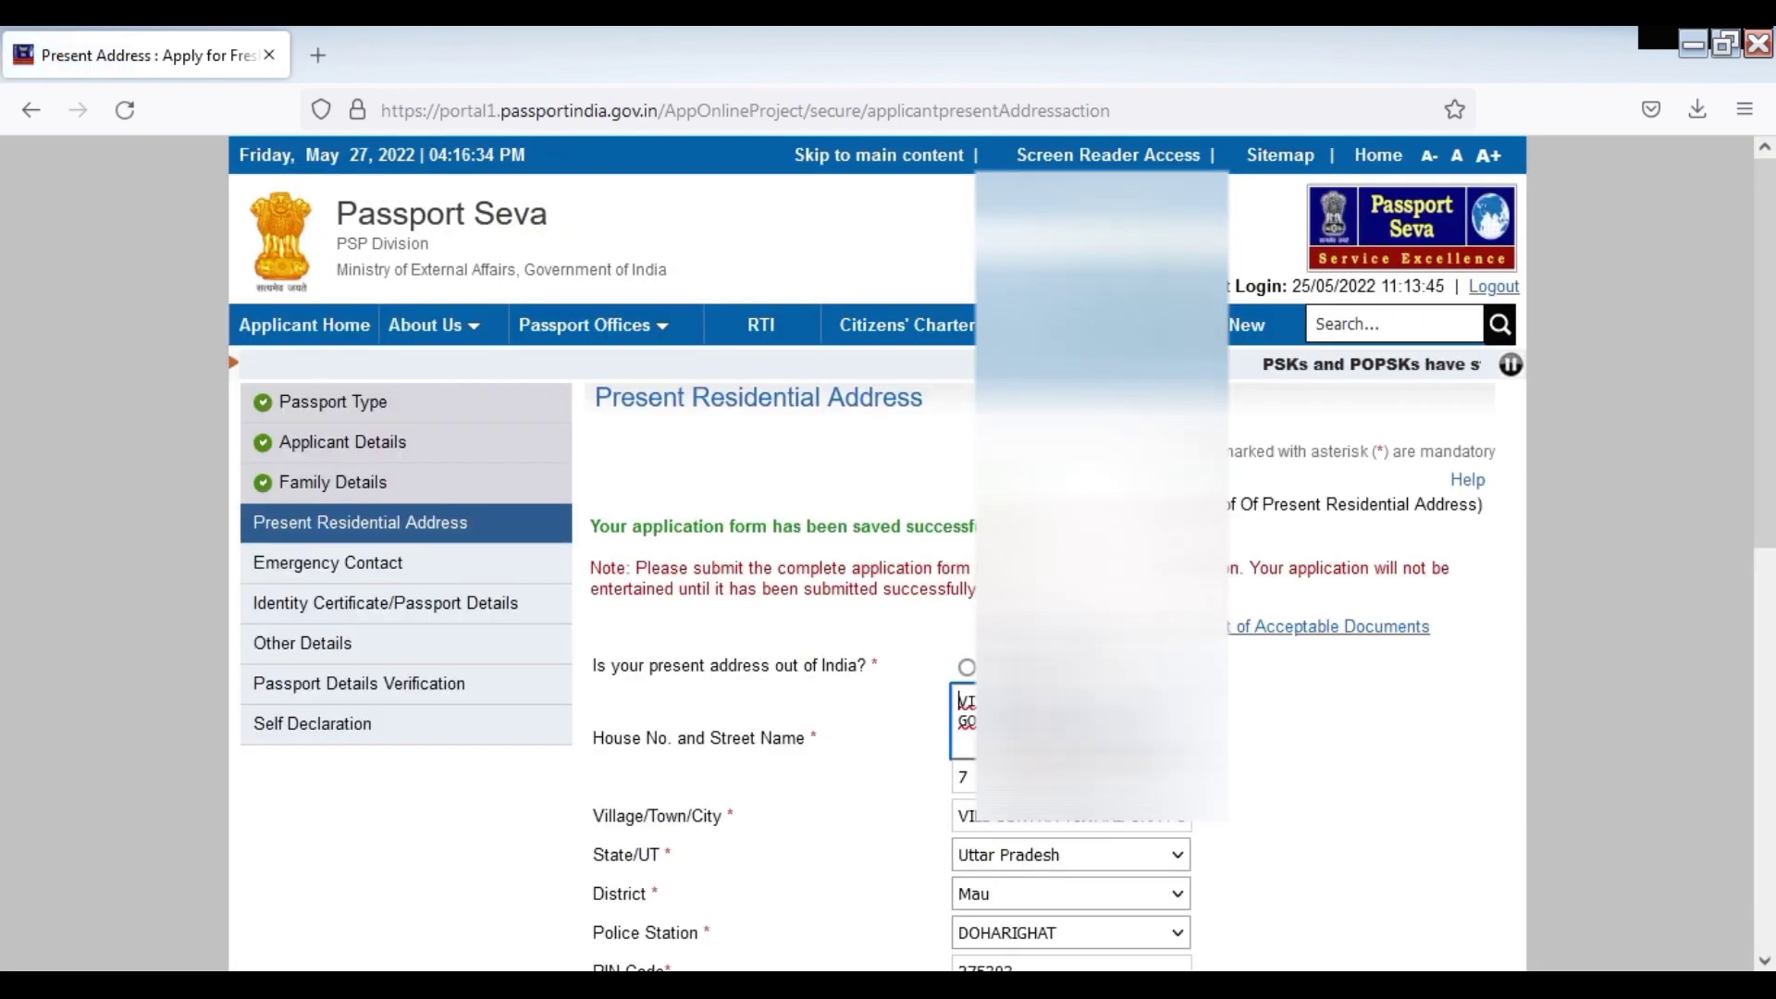
scroll(1619, 660, down, 4)
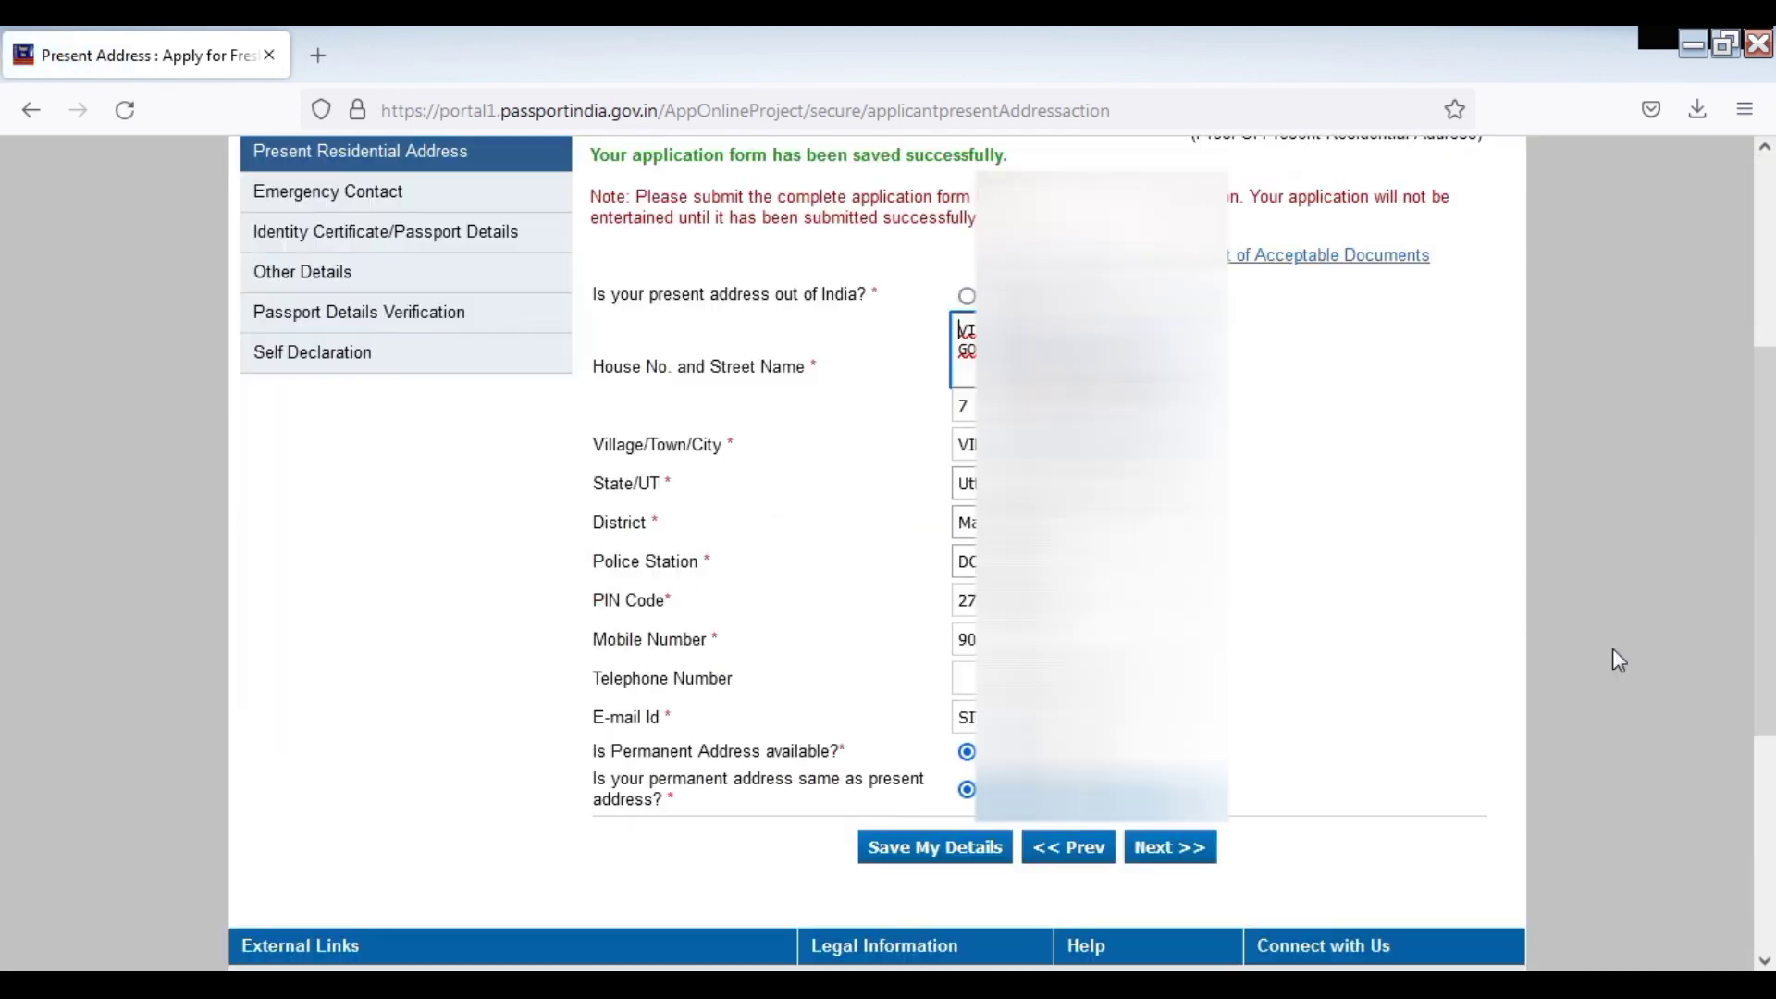
Proceed past the alert and enter the emergency contact's name, address and mobile number
click(1191, 868)
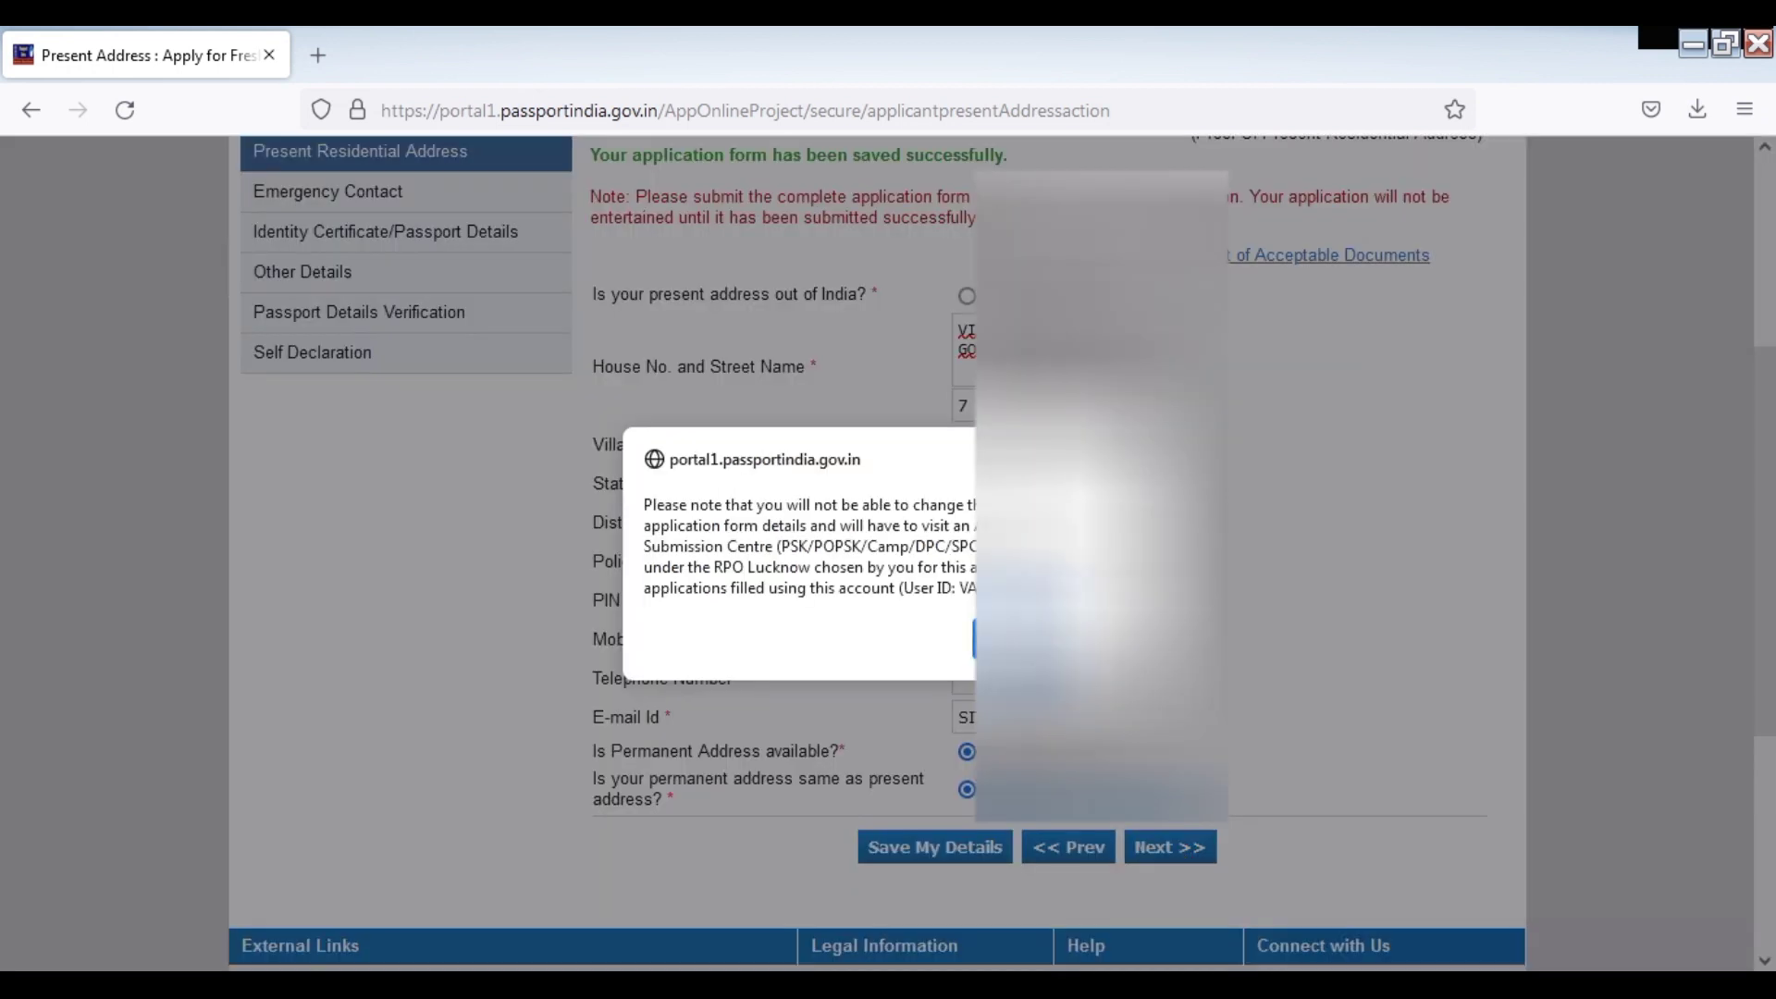
key(Return)
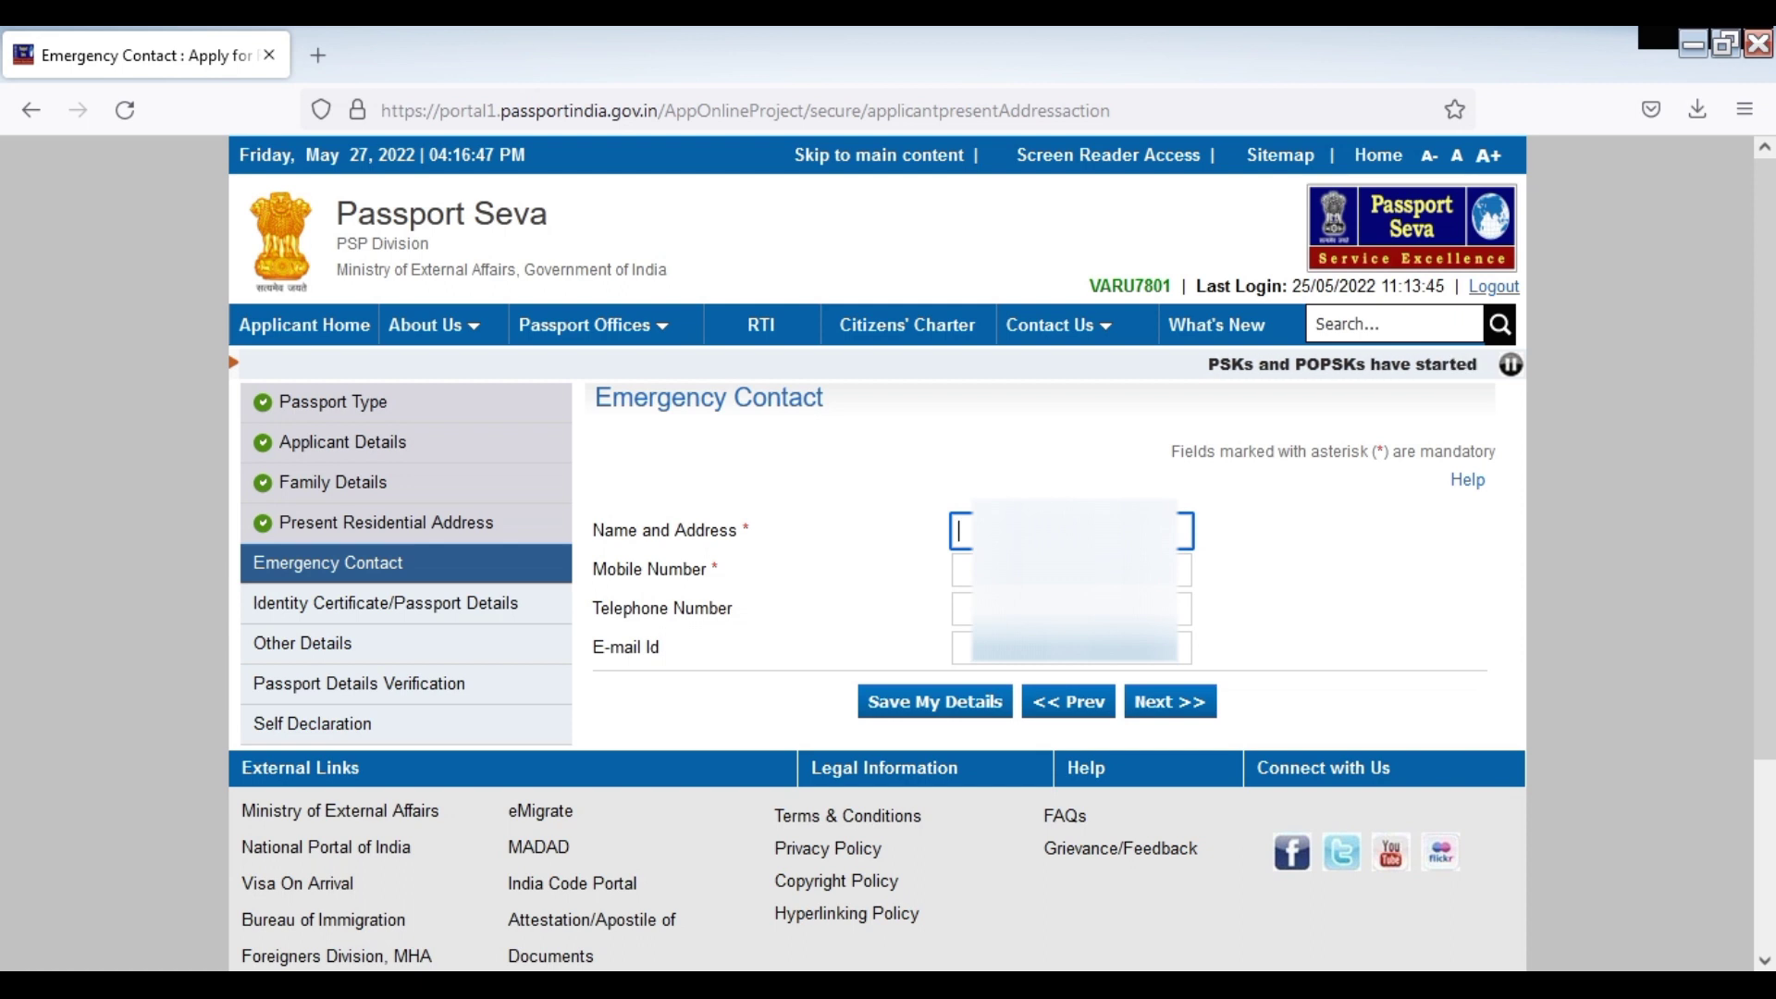
text(RA)
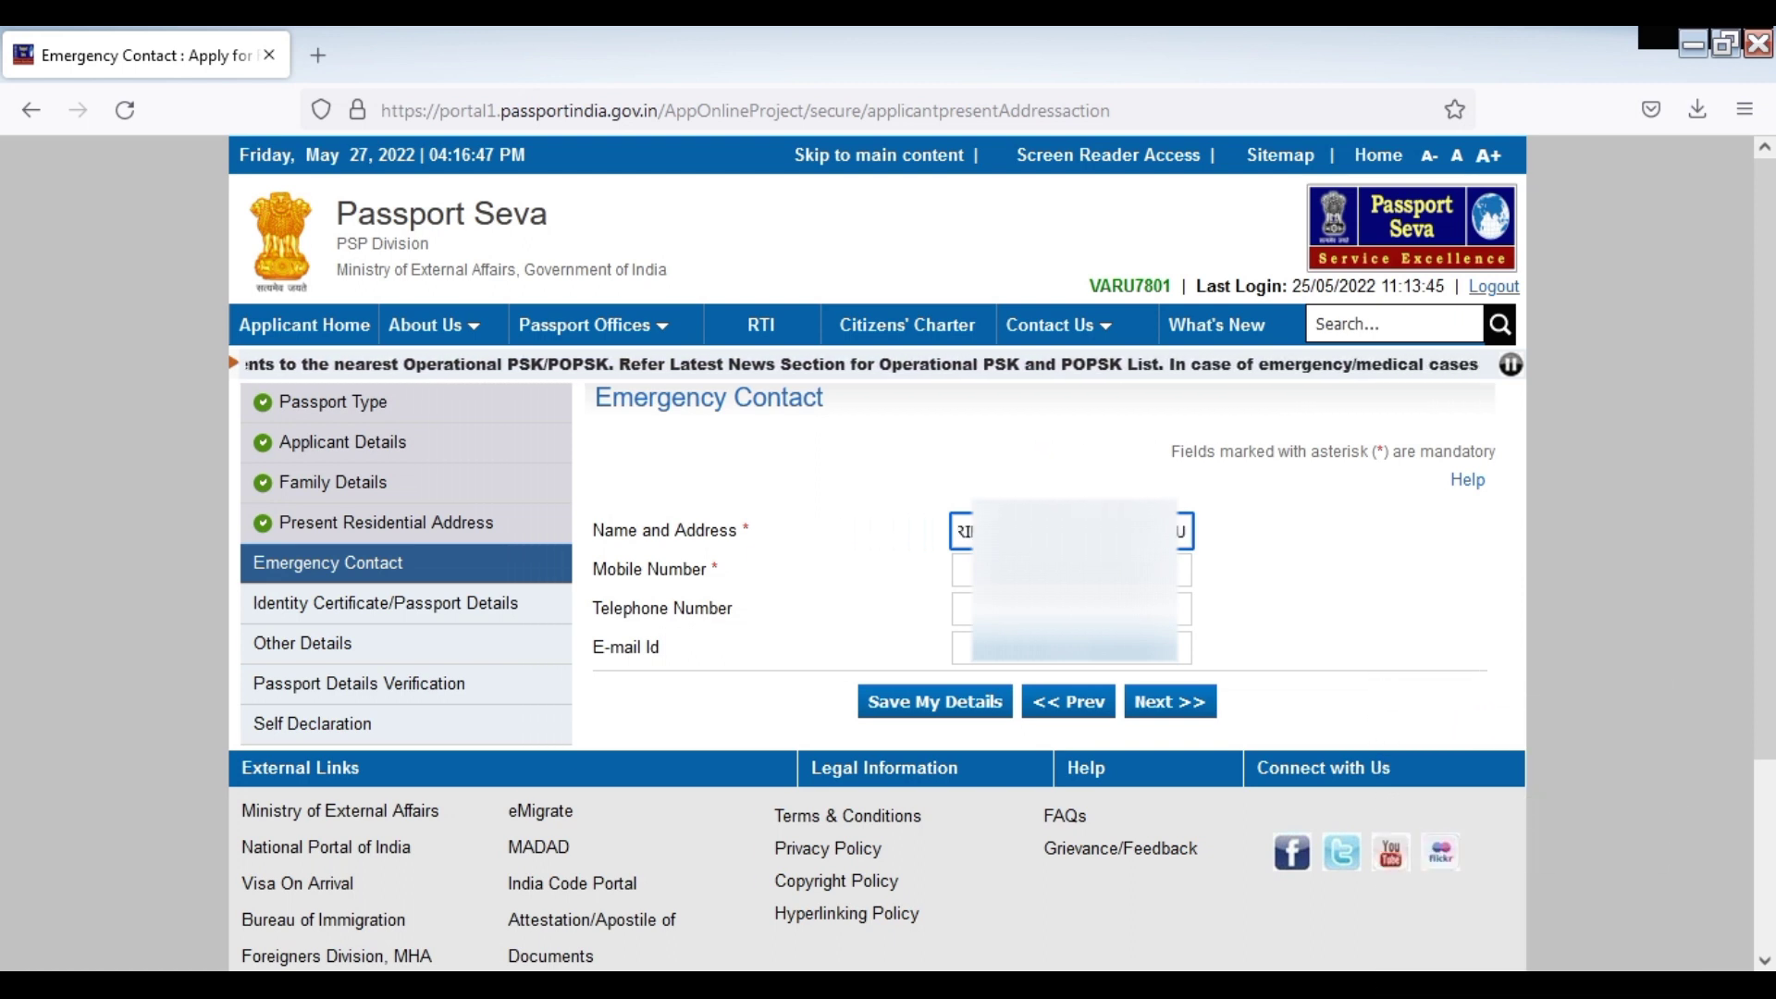
click(962, 570)
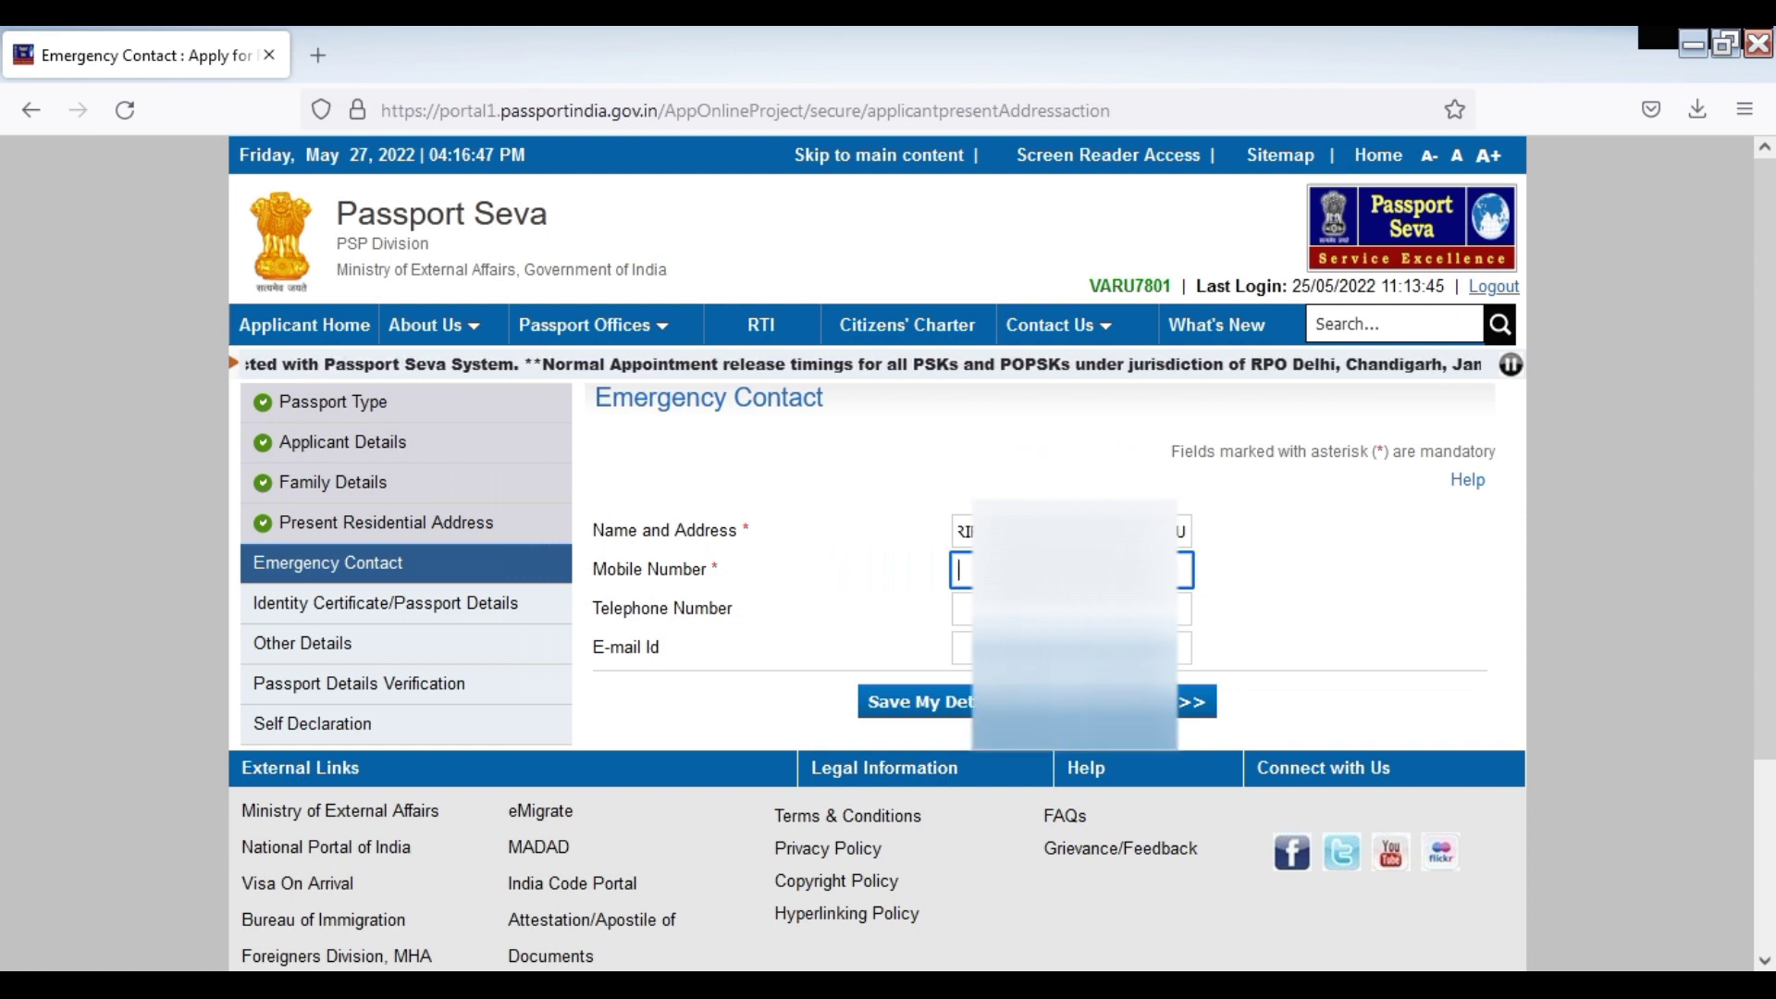
text(96)
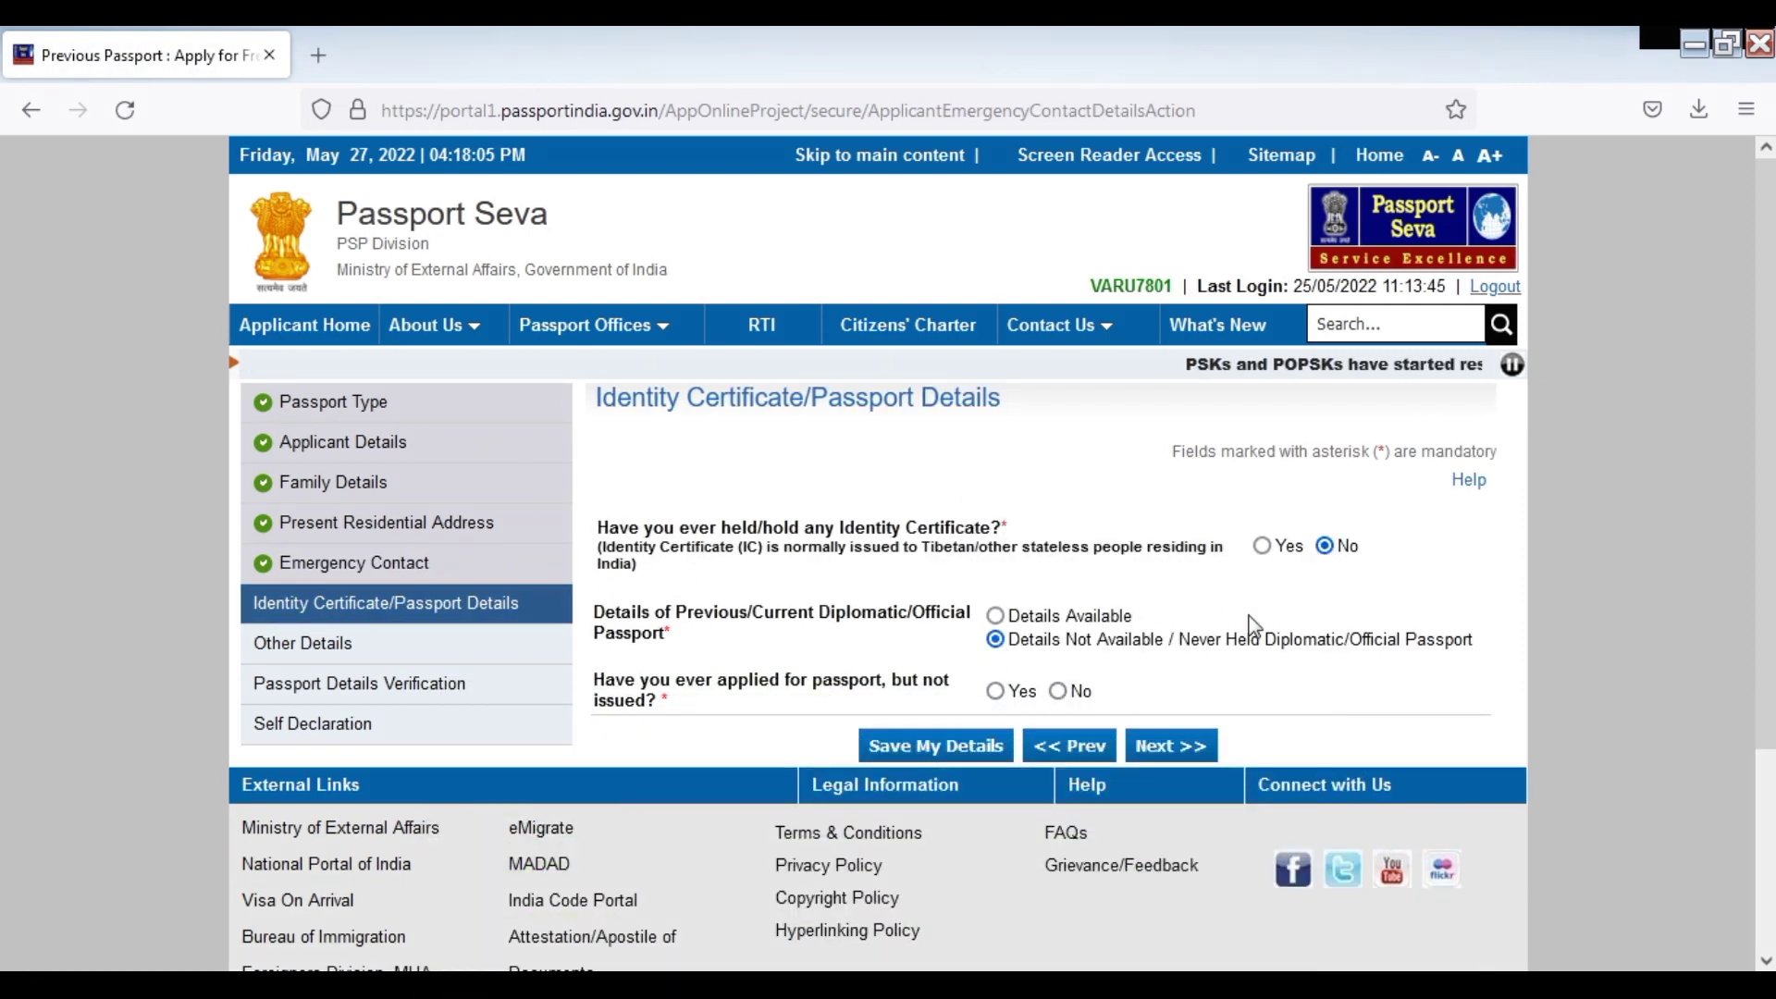
Answer No to 'applied but not issued' and continue to Other Details
click(1058, 691)
click(1205, 757)
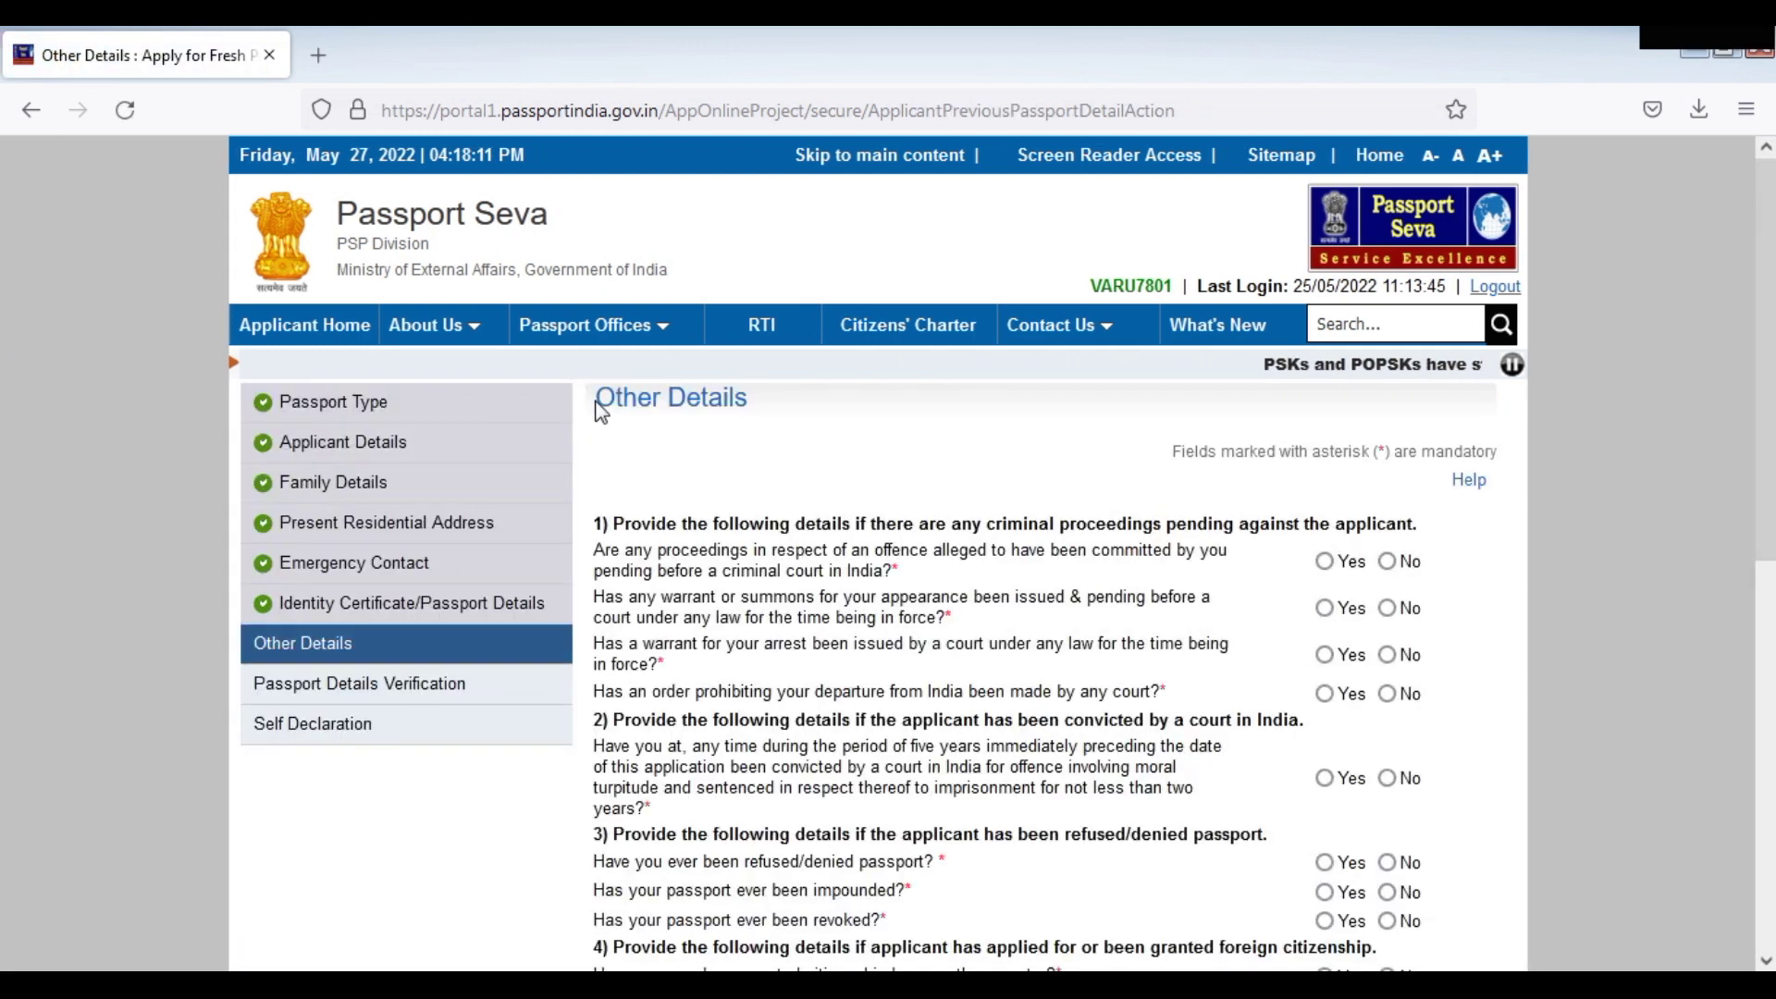
triple_click(627, 393)
scroll(1573, 504, down, 1)
scroll(879, 555, down, 2)
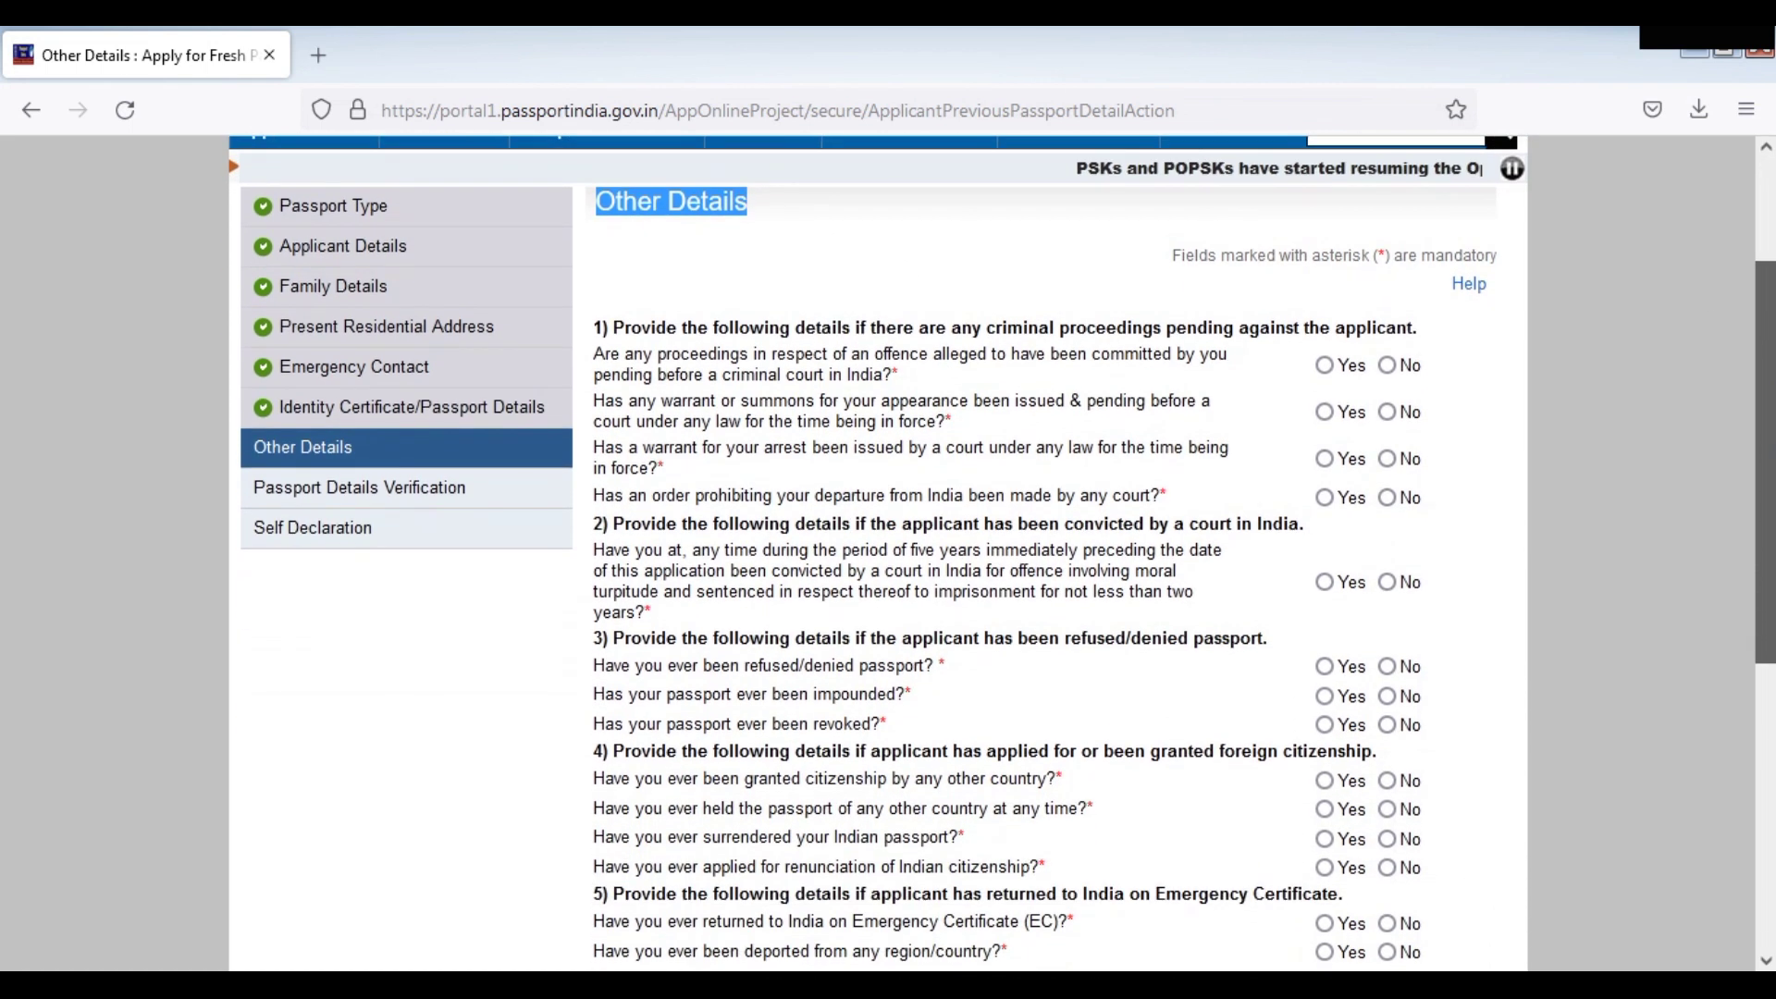
scroll(1560, 325, down, 1)
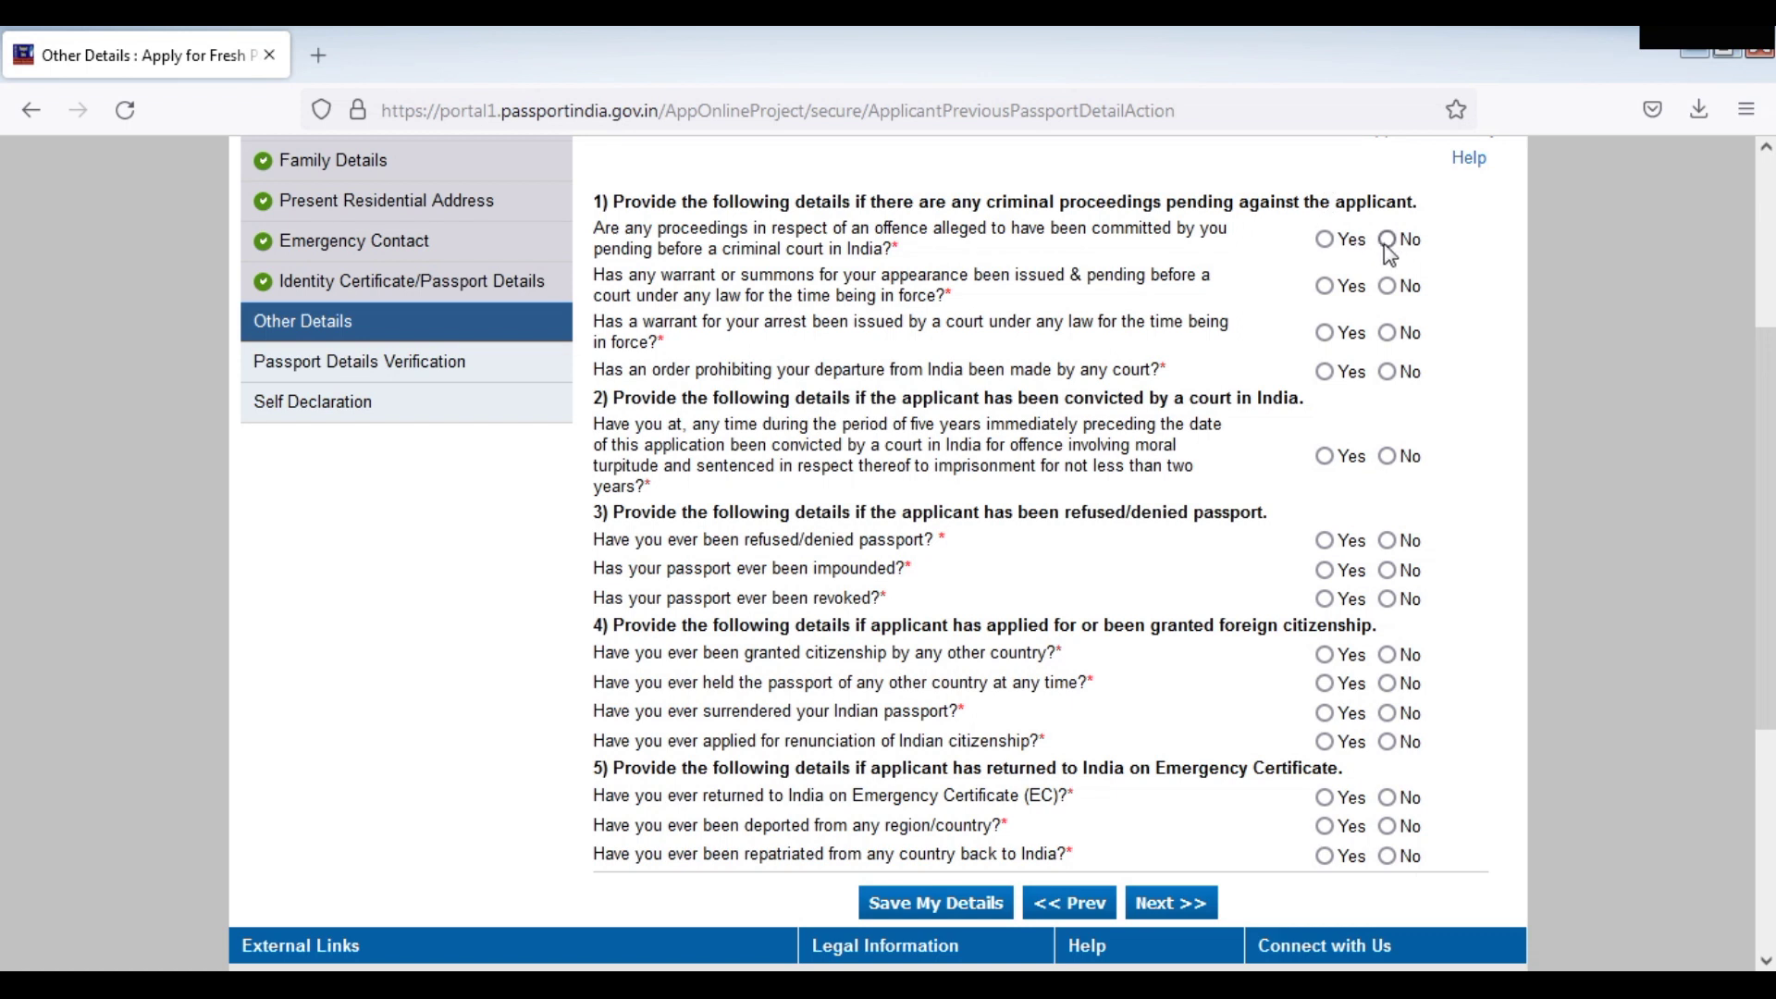
Answer No to all twelve Other Details questions, from warrants to repatriation, and continue
click(1386, 288)
click(1389, 456)
click(1388, 541)
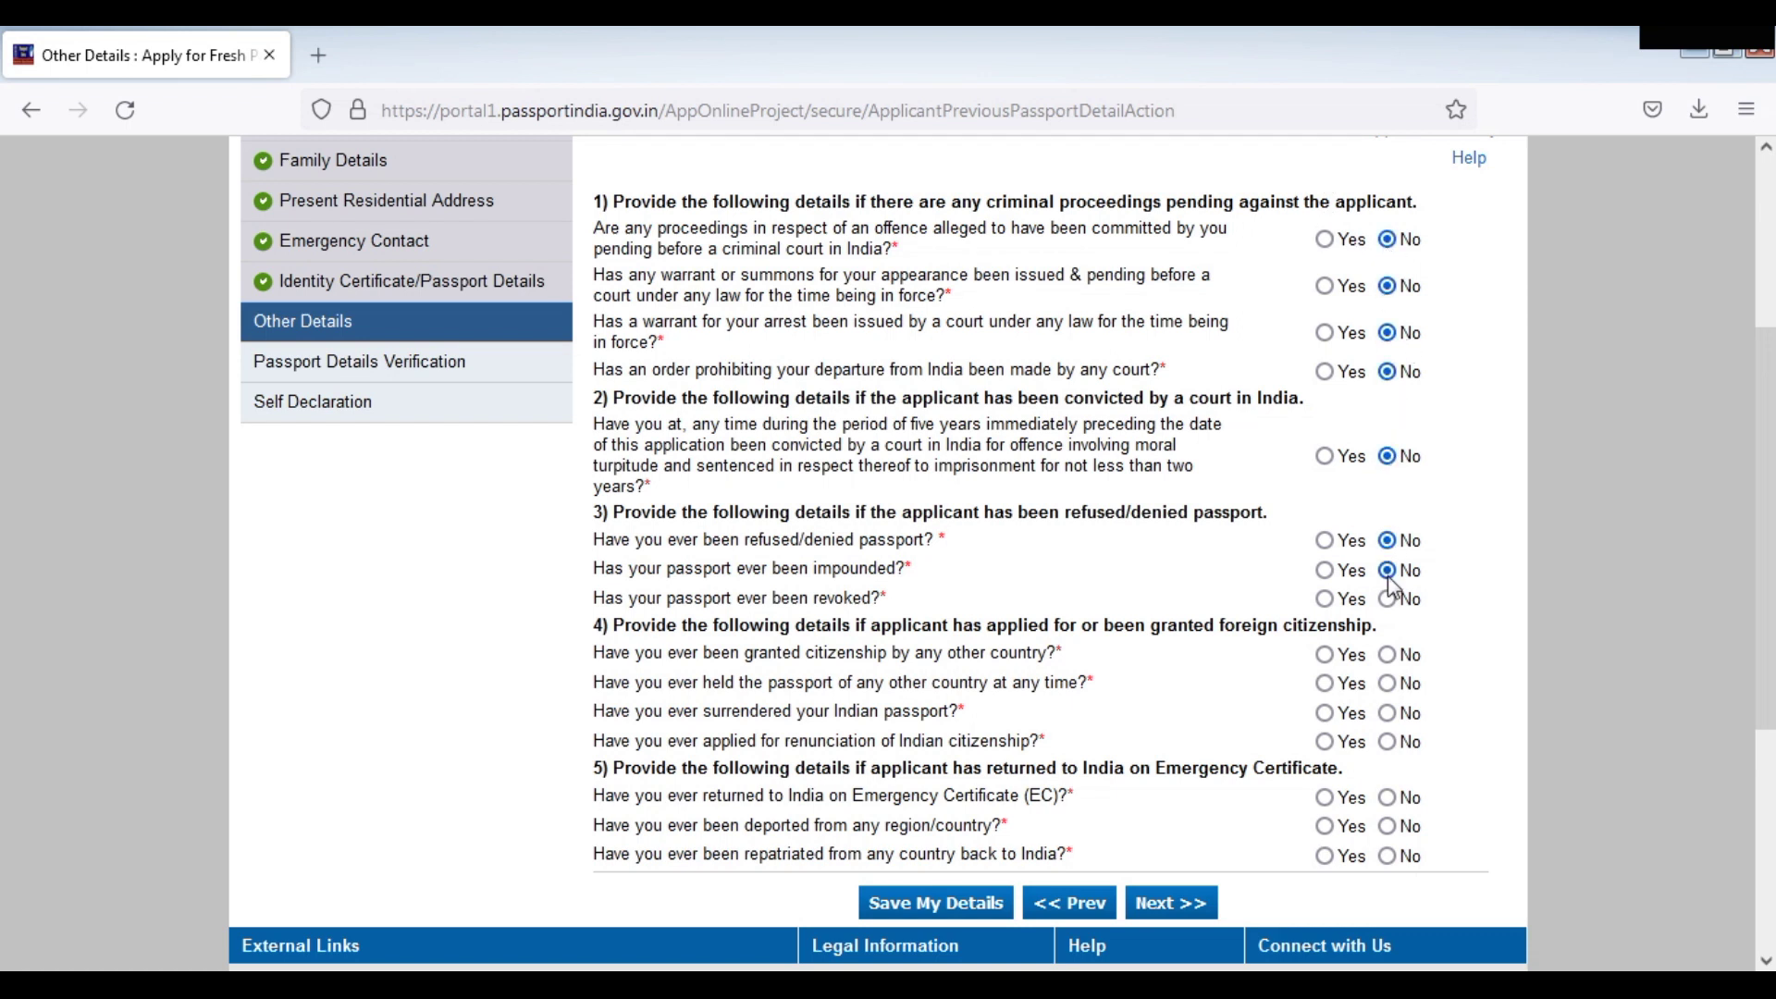
click(1387, 571)
click(1388, 600)
click(1387, 656)
click(1387, 683)
click(1387, 714)
click(1387, 742)
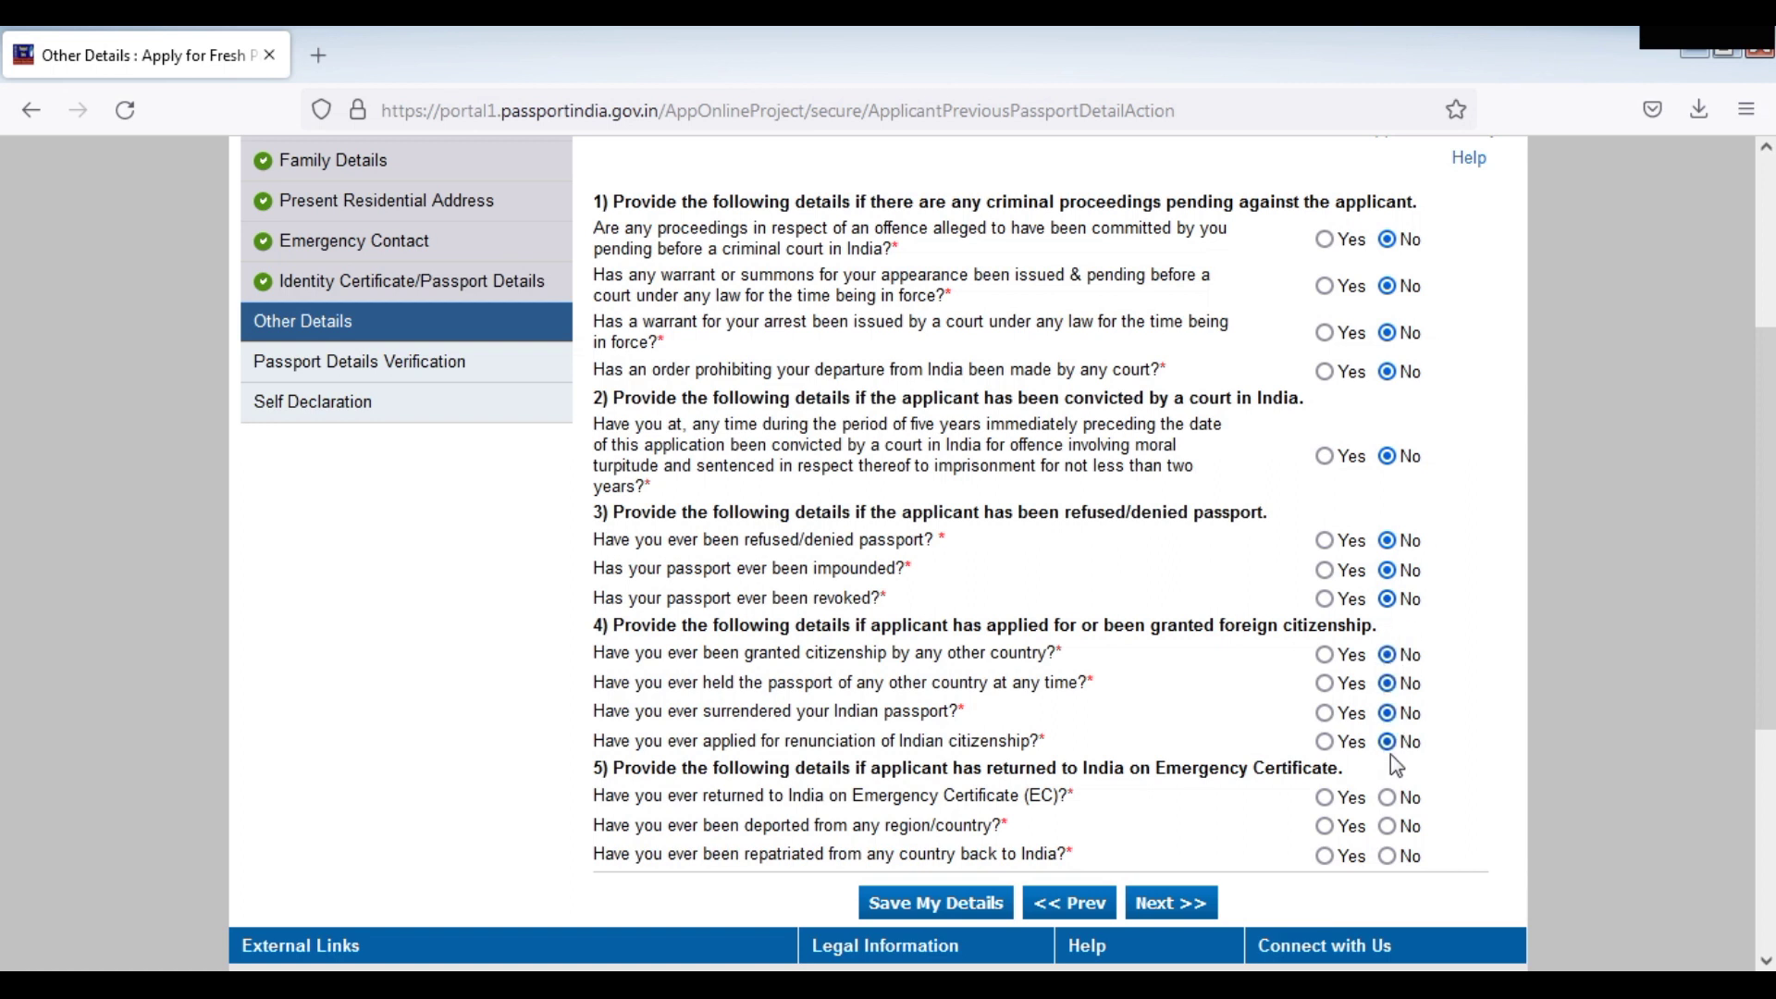
click(1388, 798)
click(1388, 826)
click(1388, 856)
click(1182, 914)
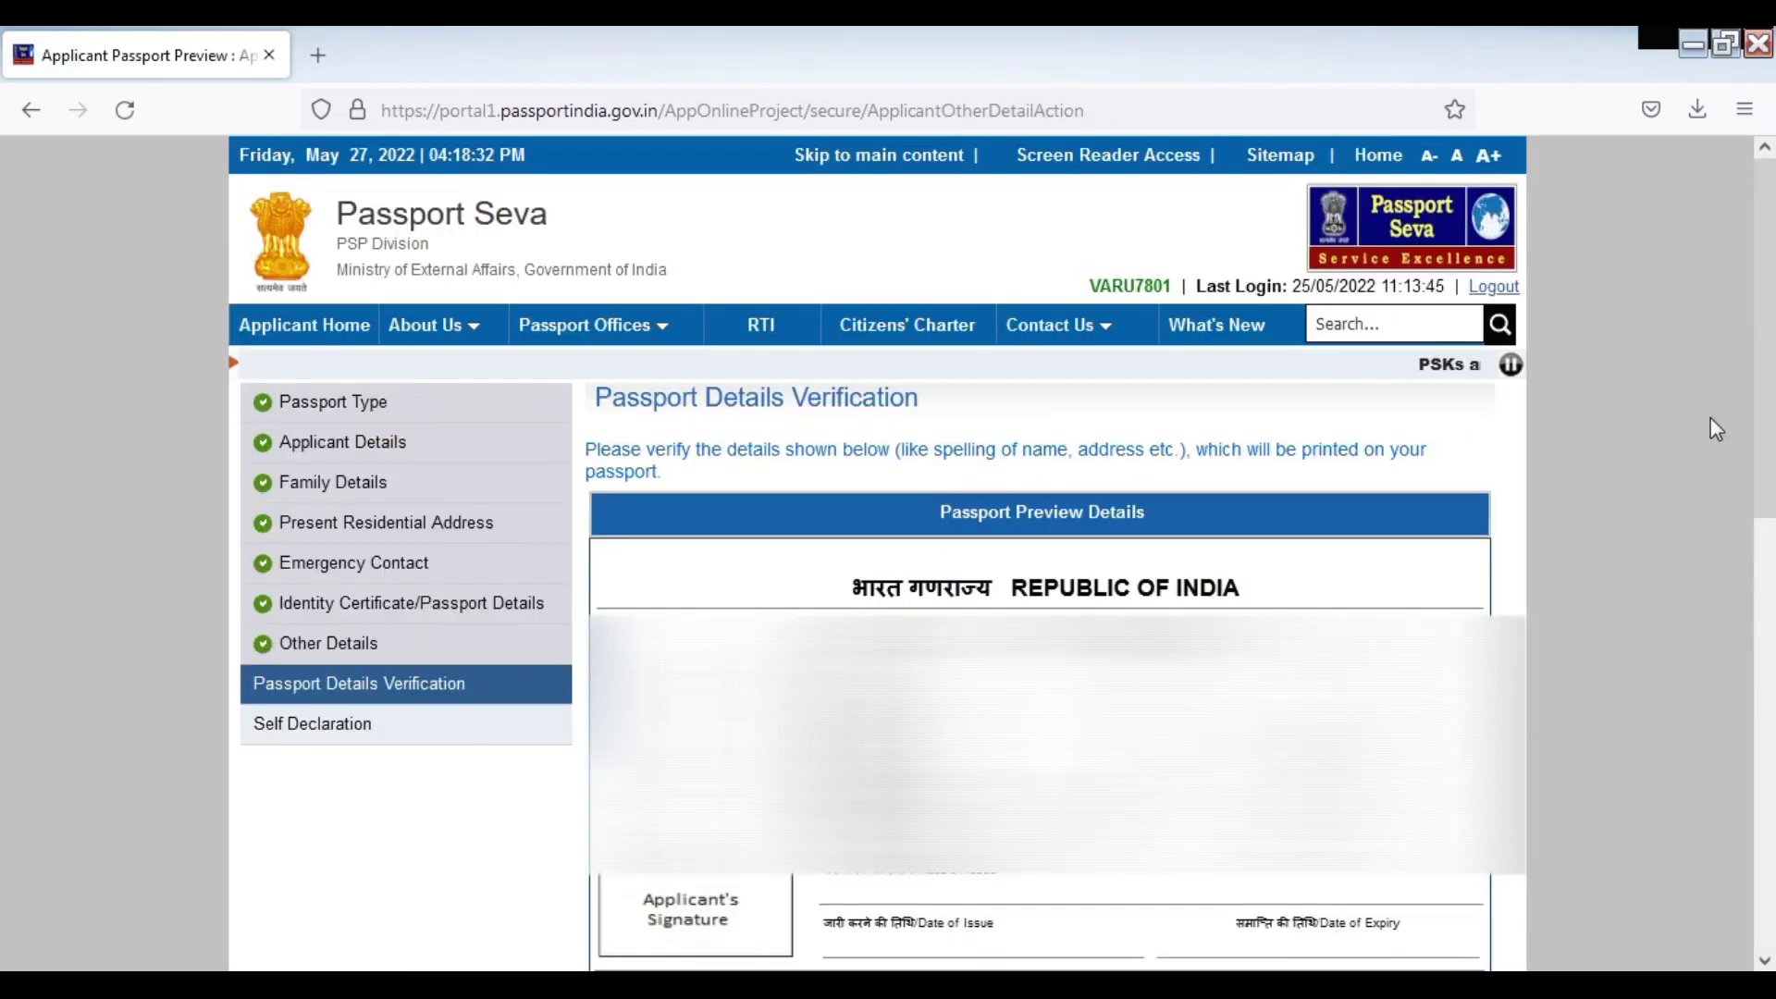
Review the Passport Details preview and proceed to the Self Declaration page
drag(1767, 347, 1771, 453)
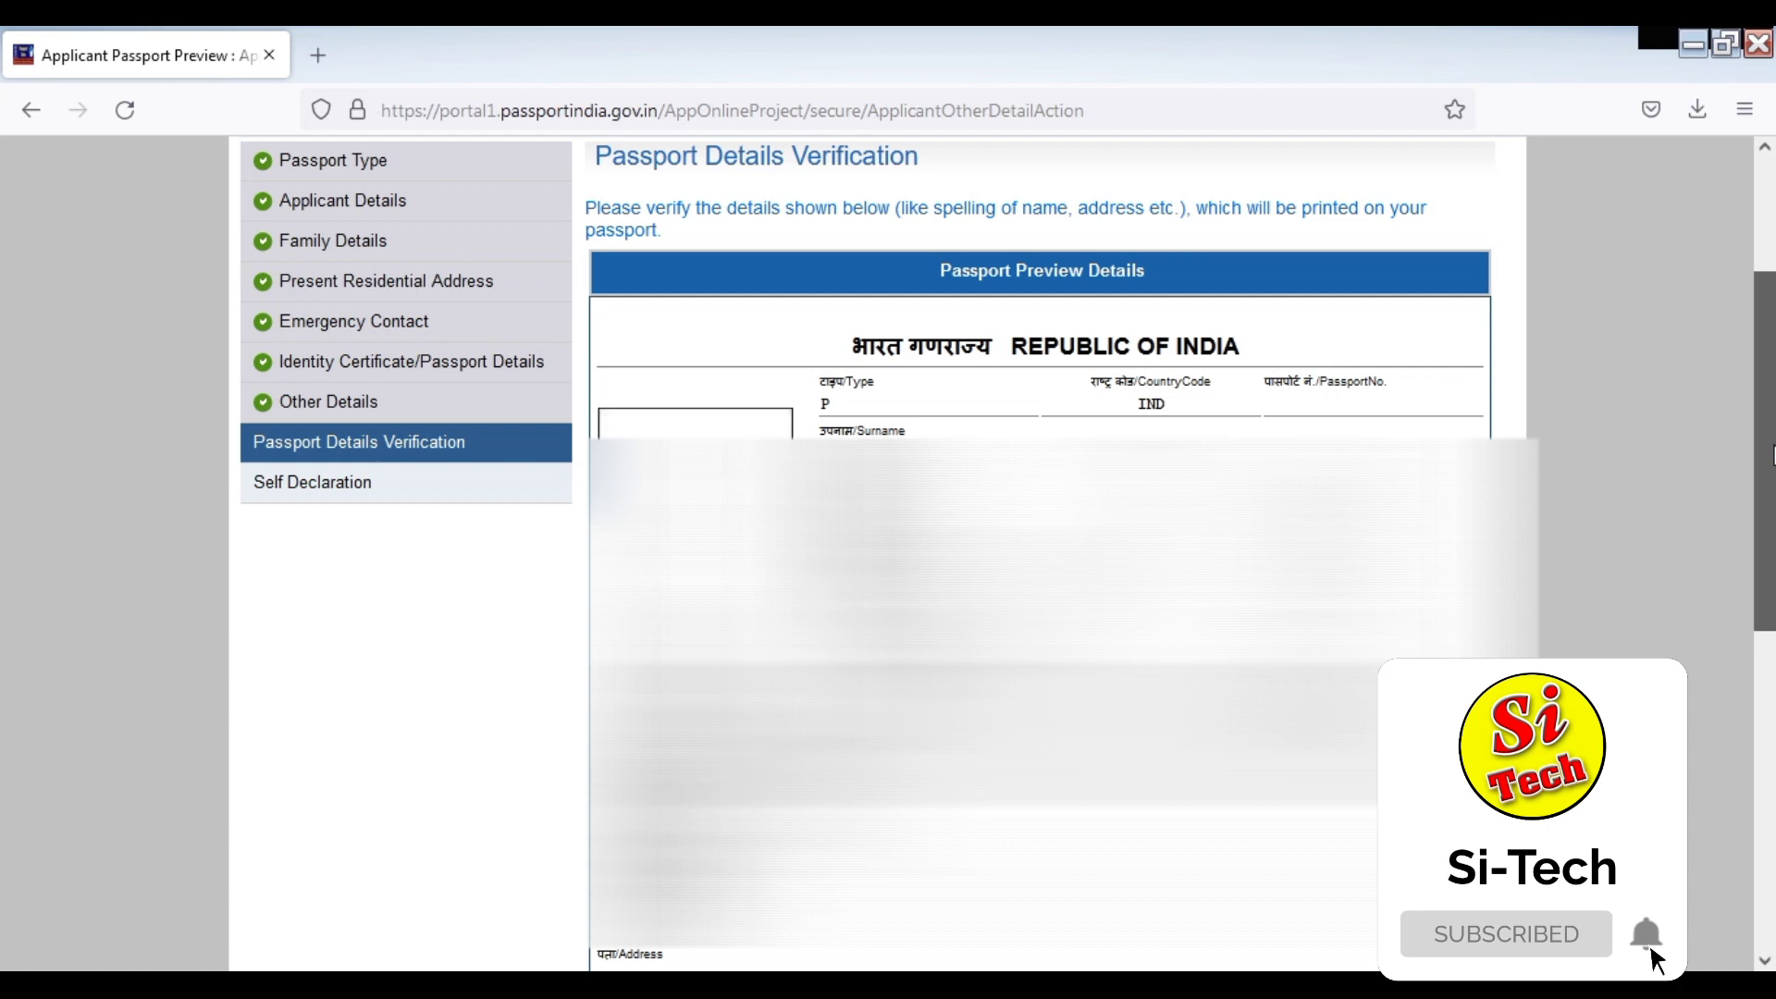
drag(1771, 453, 1771, 530)
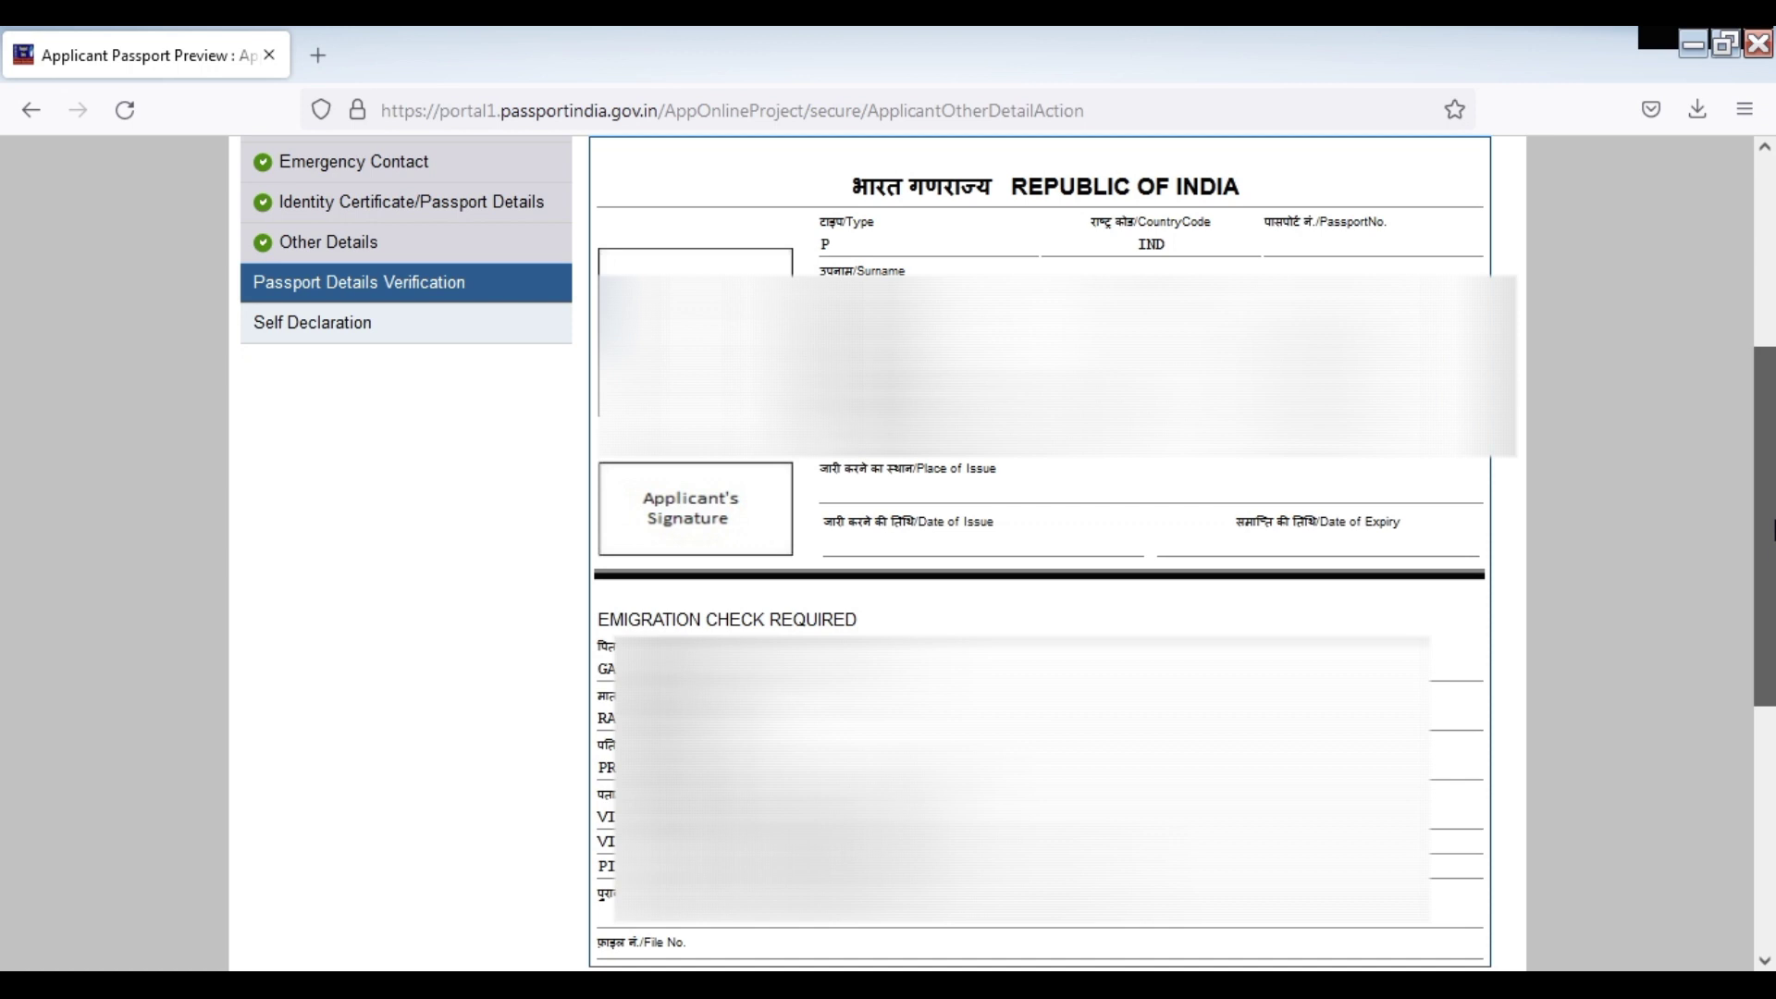
drag(1771, 530, 1771, 530)
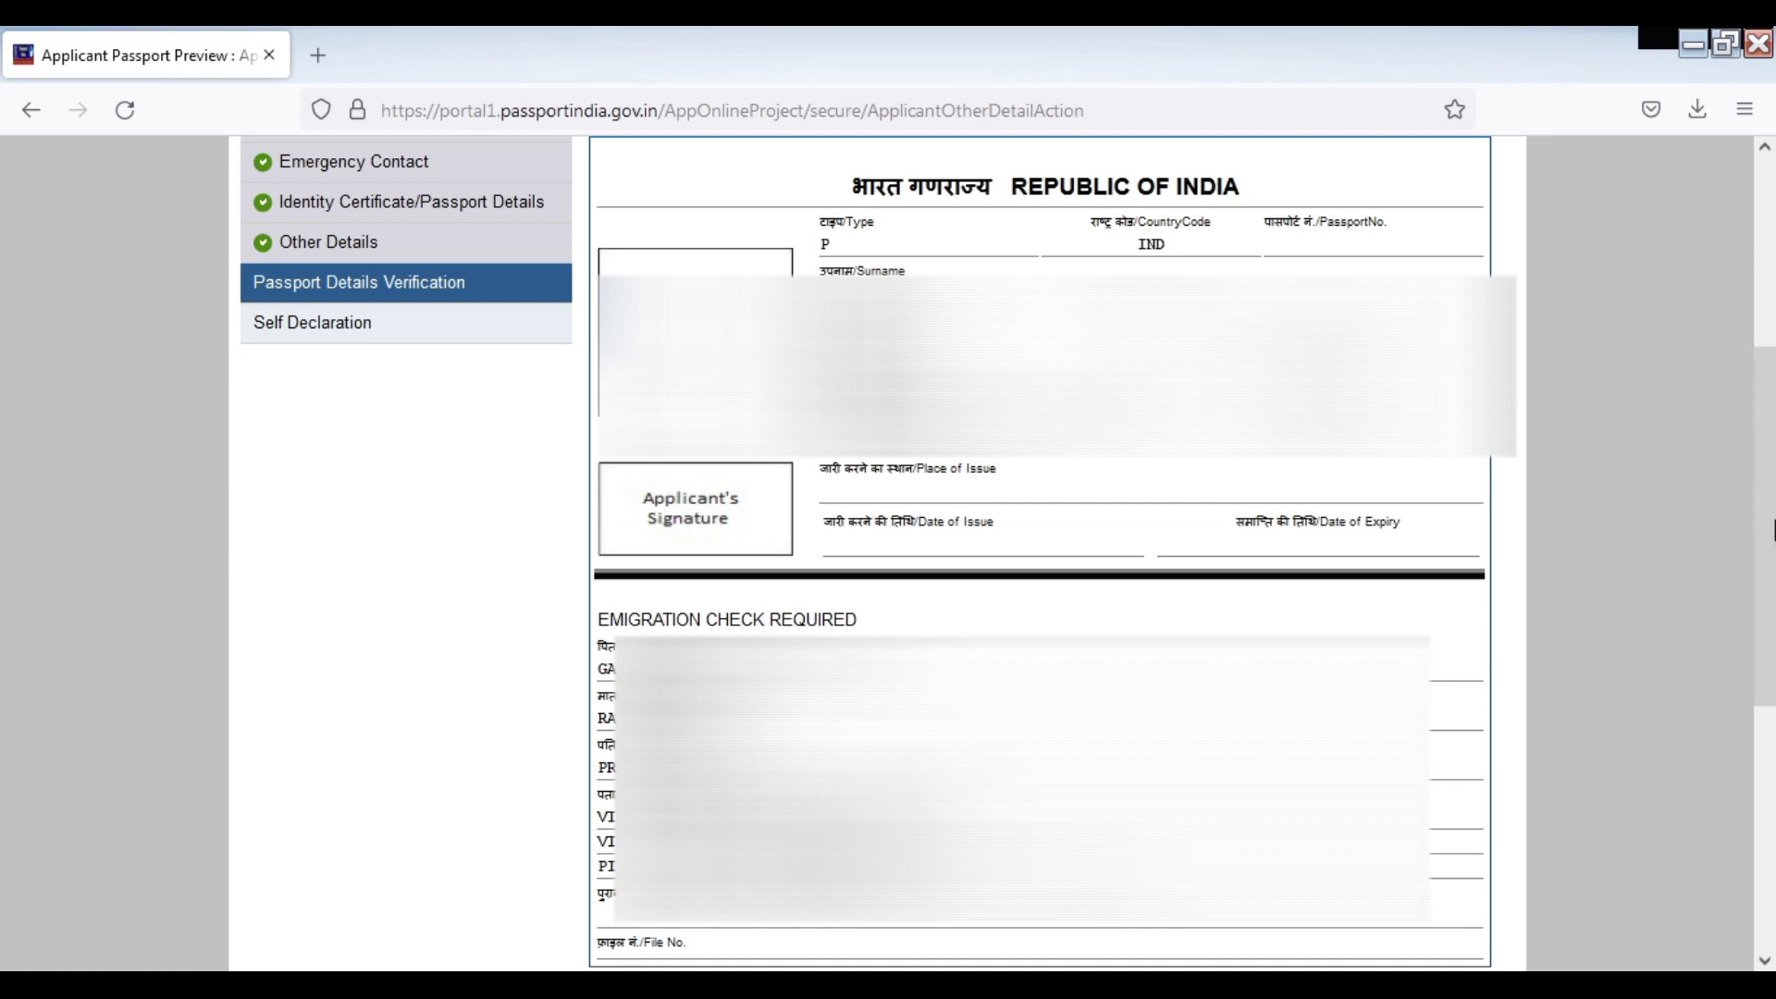
scroll(1373, 588, down, 1)
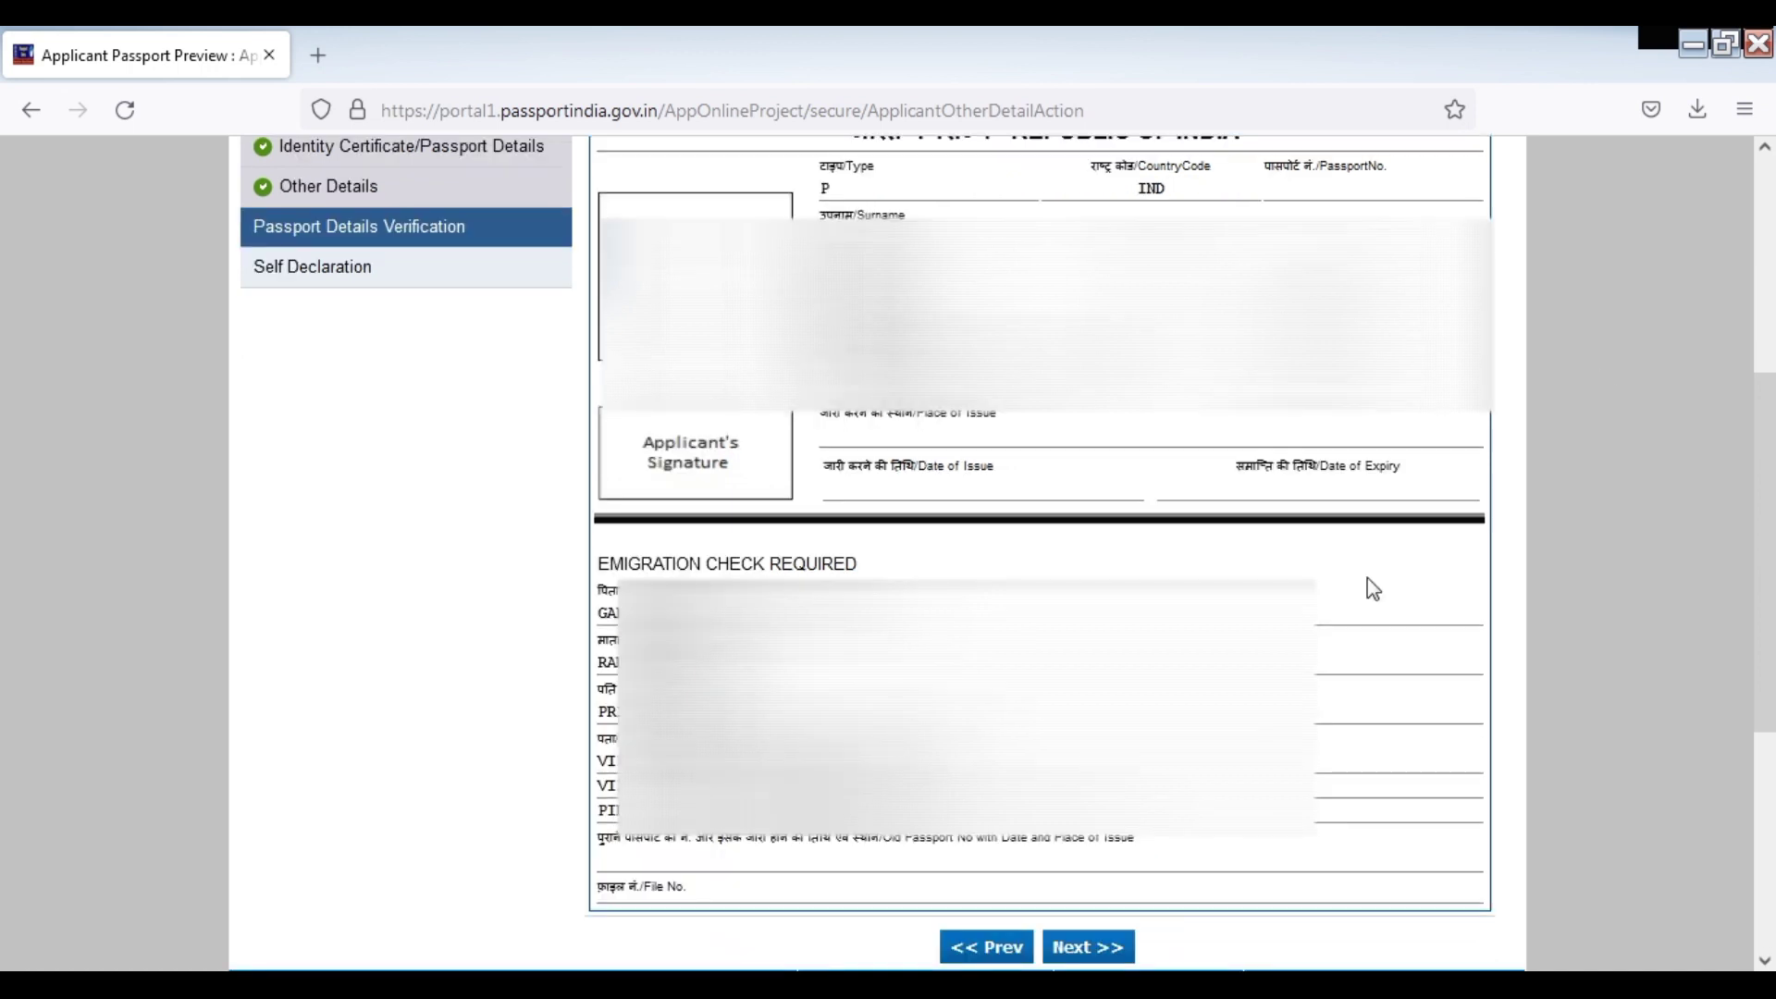
click(1091, 948)
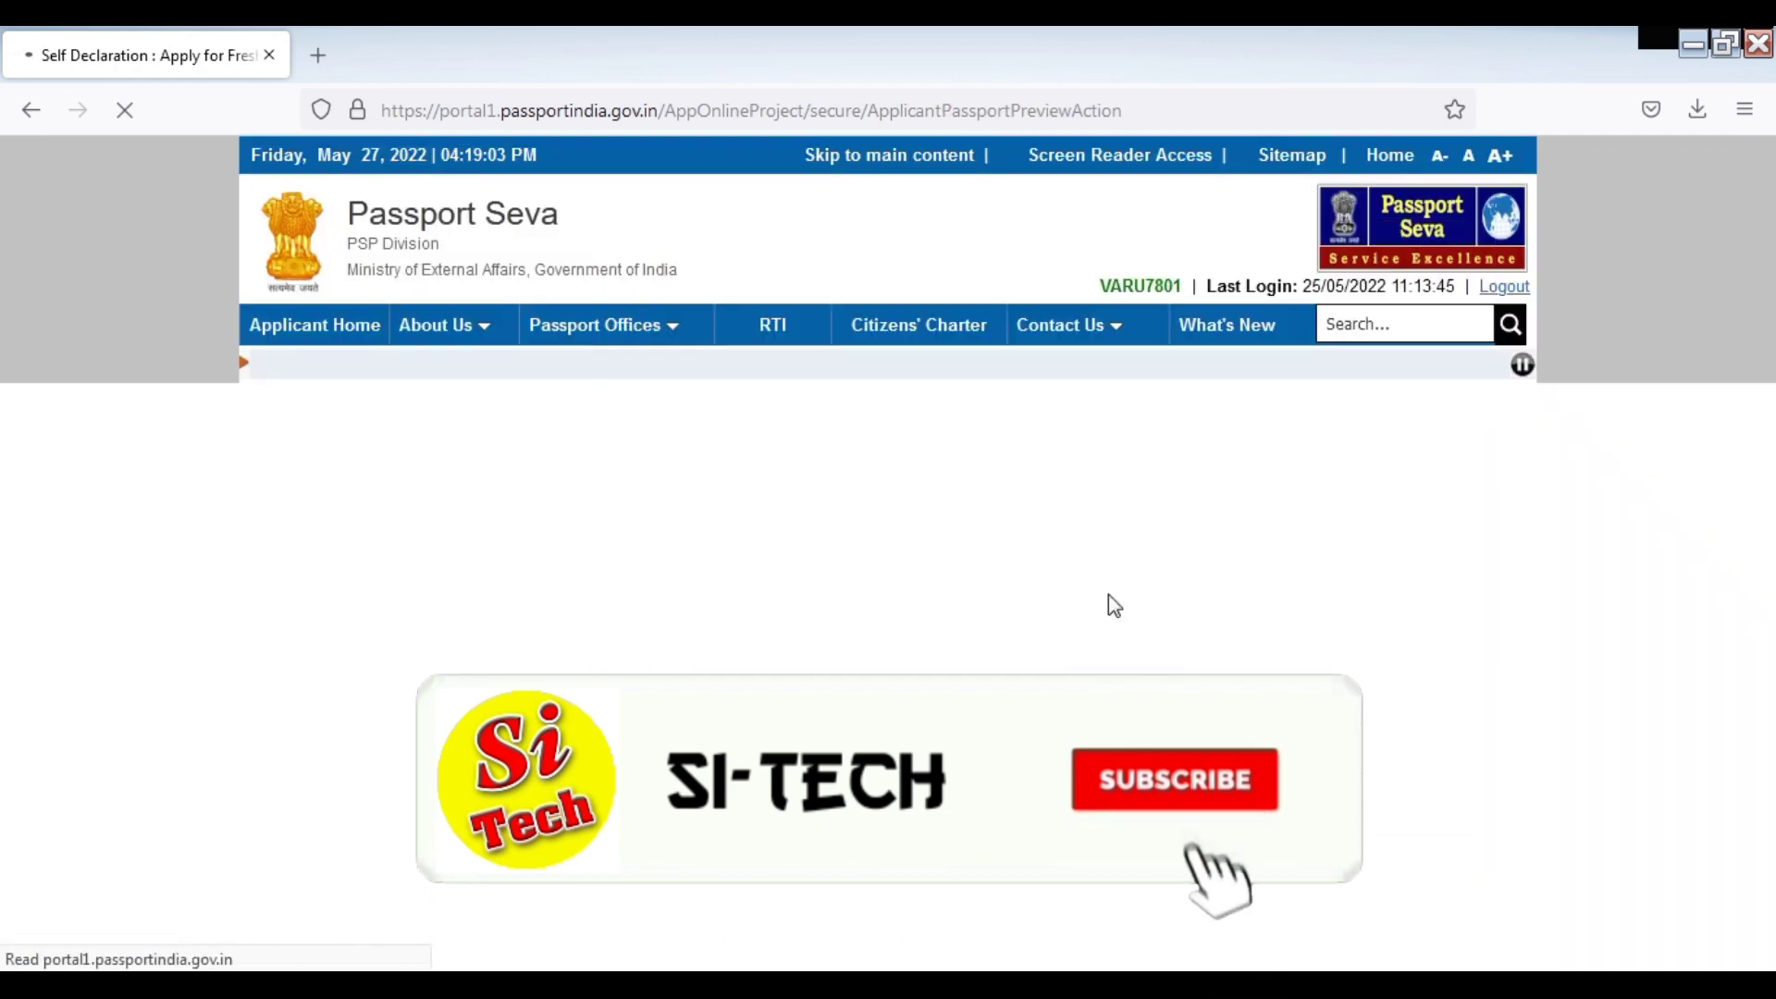
scroll(1001, 552, down, 5)
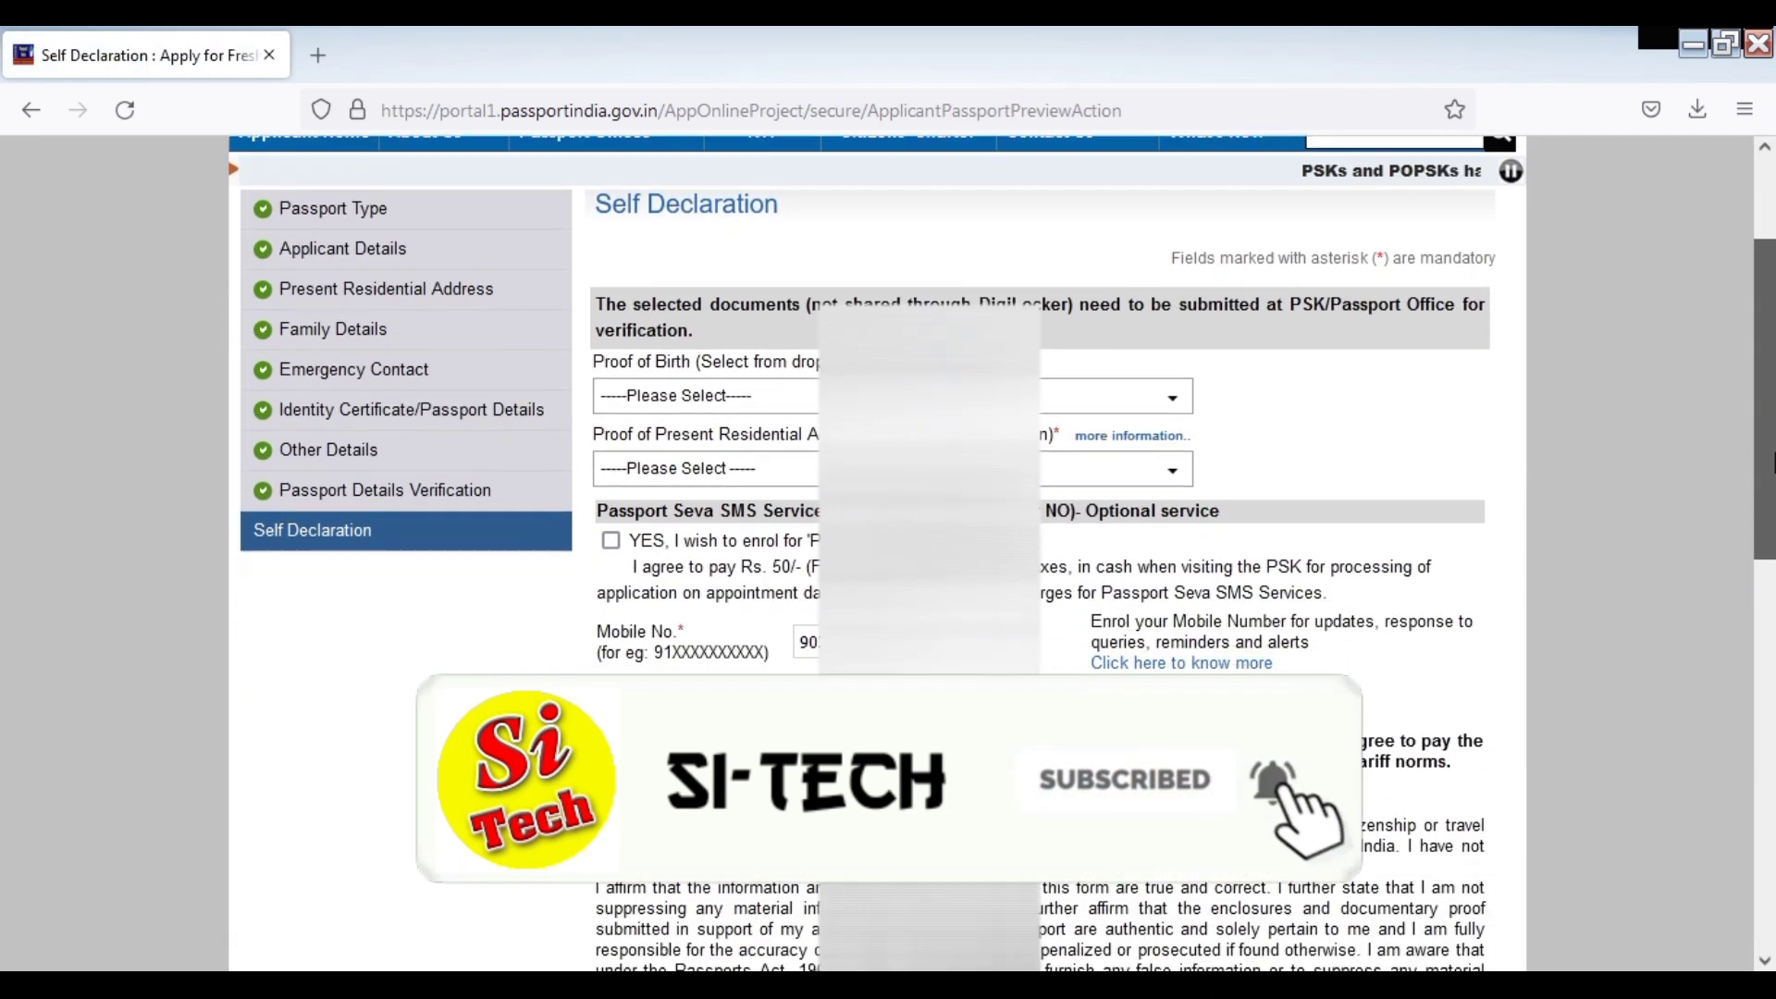